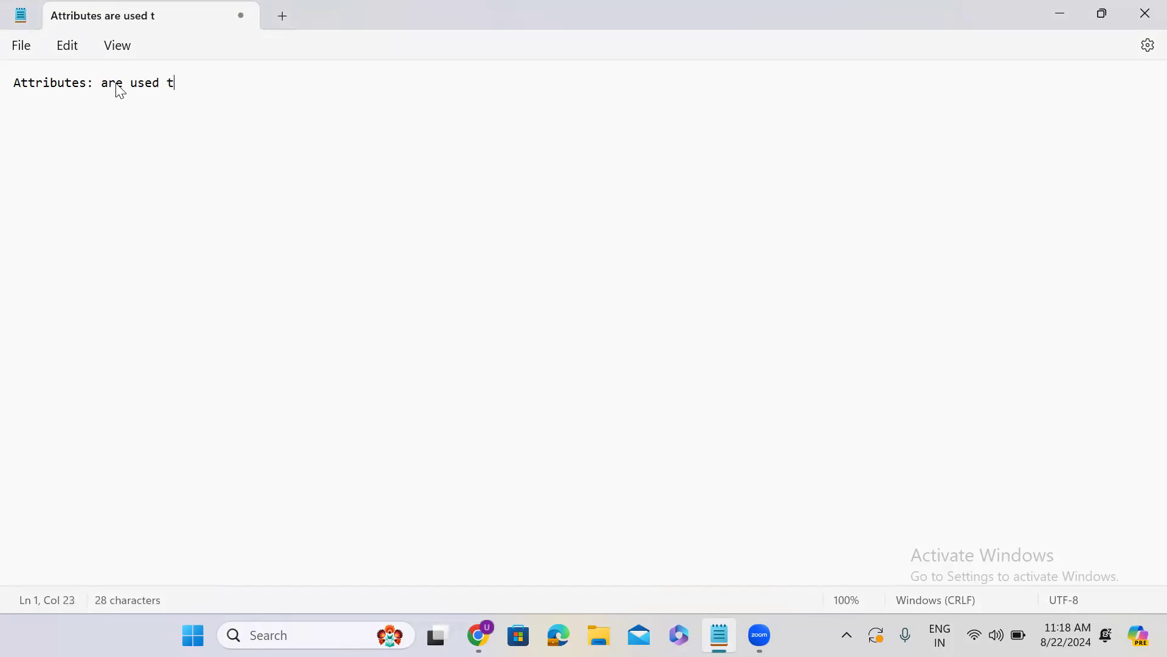
Complete the note line so it reads "Attributes: are used to change the field default behaviour"
type("change")
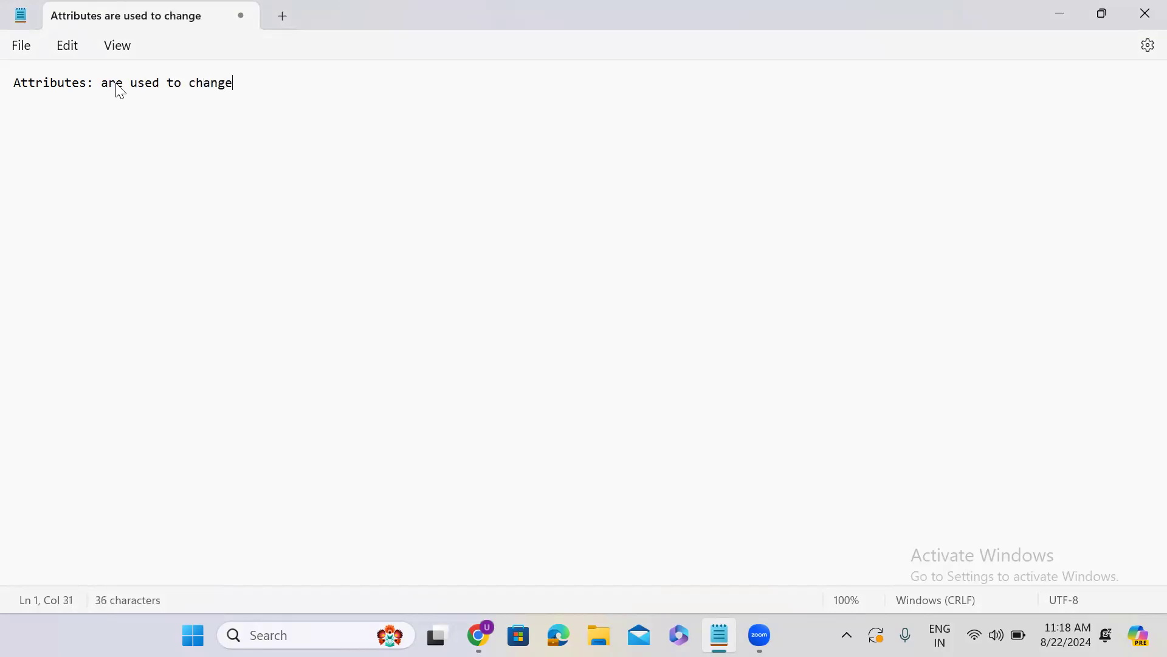
type(" the d")
key("BackSpace")
type("field default ")
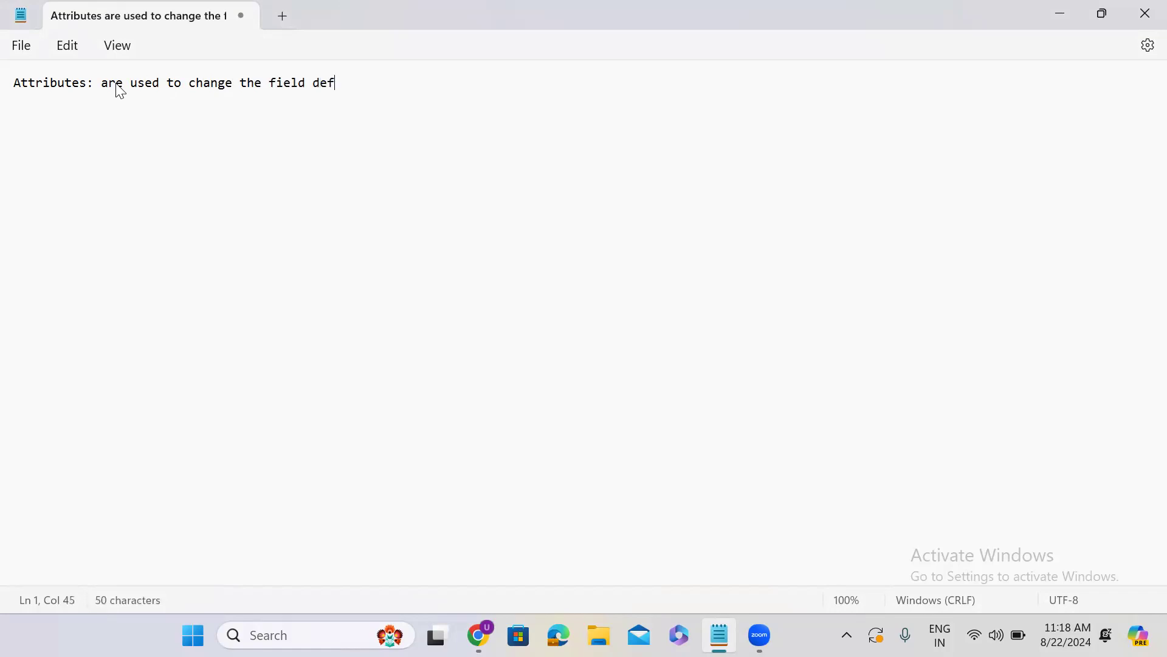
type("heb")
key("BackSpace")
type("haviour")
left_click(375, 83)
key("BackSpace")
type("b")
Switch to the ServiceNow instance in Chrome and filter the application navigator for "tables"
left_click(1052, 15)
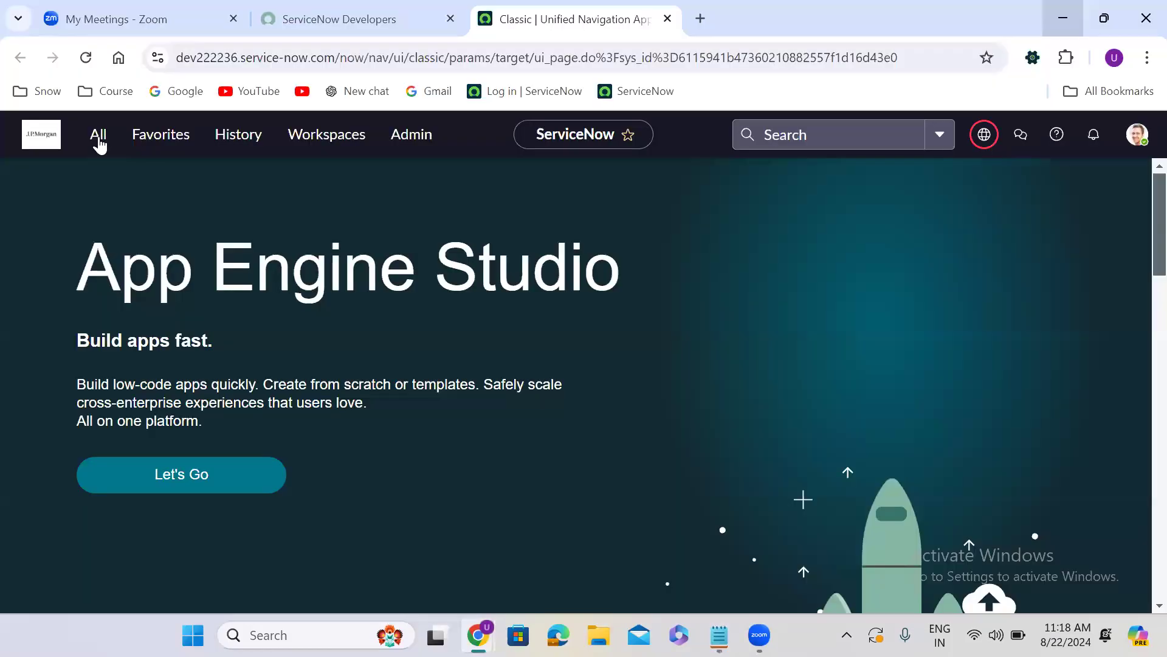
left_click(99, 143)
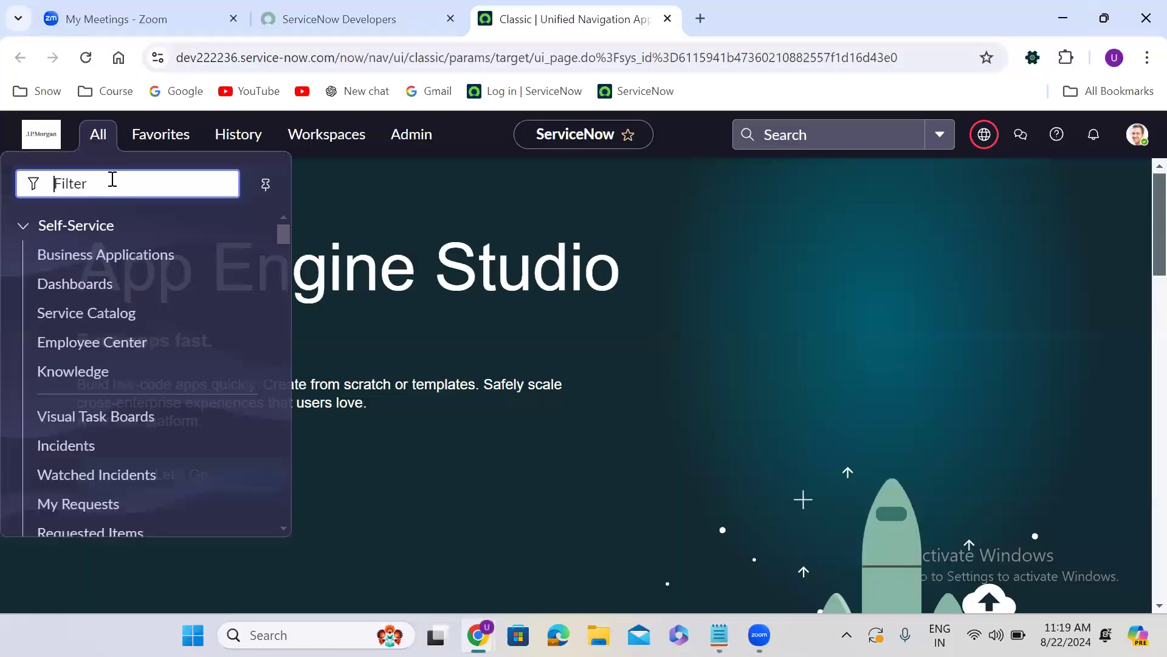
type("f")
key("BackSpace")
type("tabl")
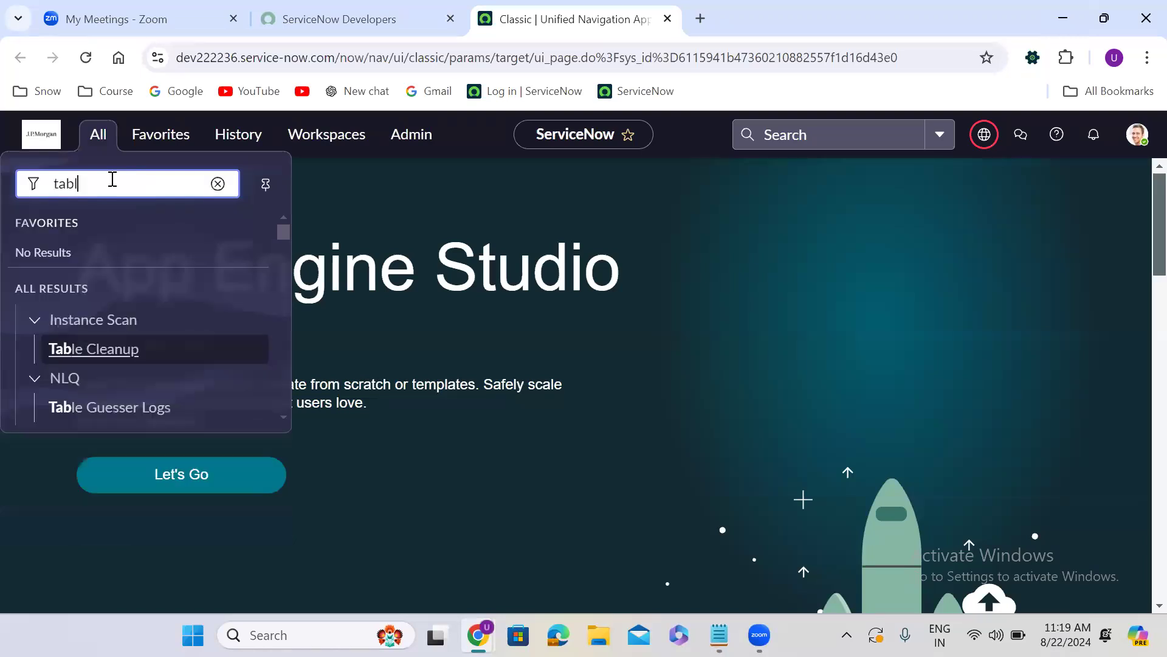
type("es.LI")
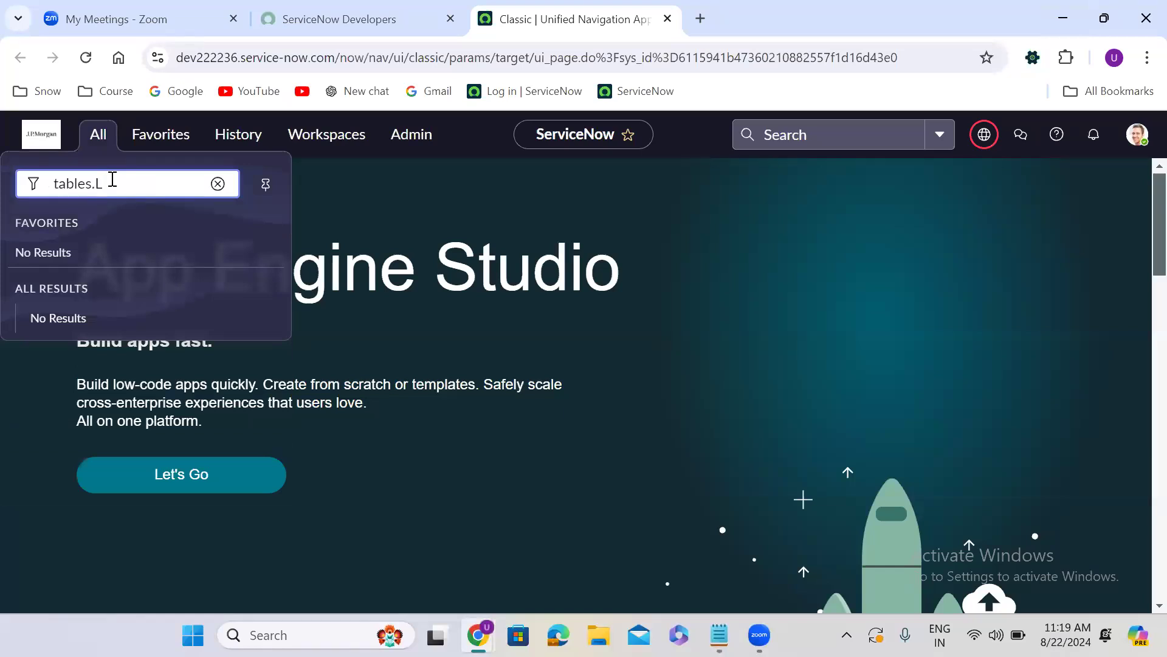
key("BackSpace")
key("BackSpace")
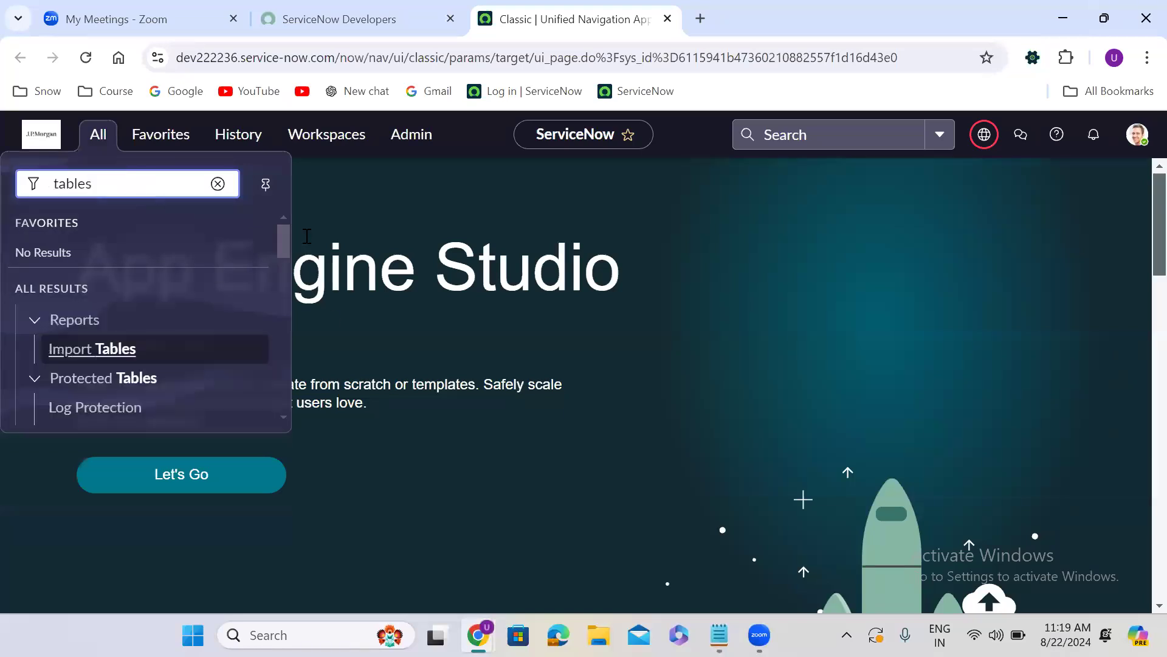
Open the System Definition Tables list in a new browser tab and switch to it
left_click_drag(285, 246, 287, 307)
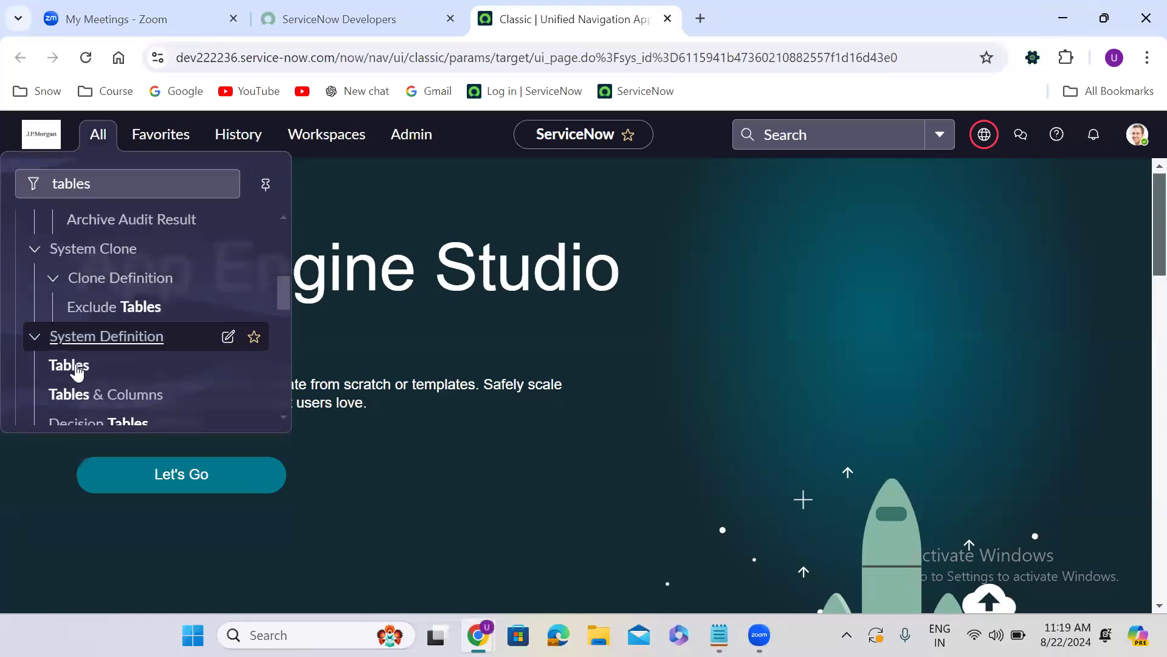
middle_click(79, 370)
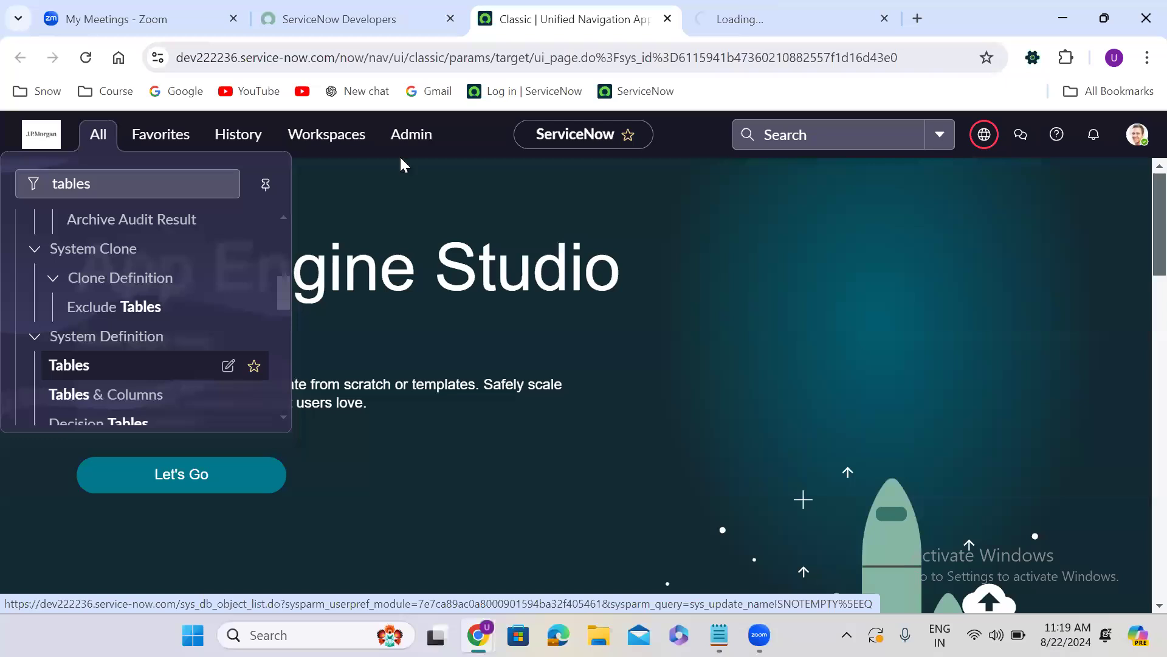
key("ctrl+Tab")
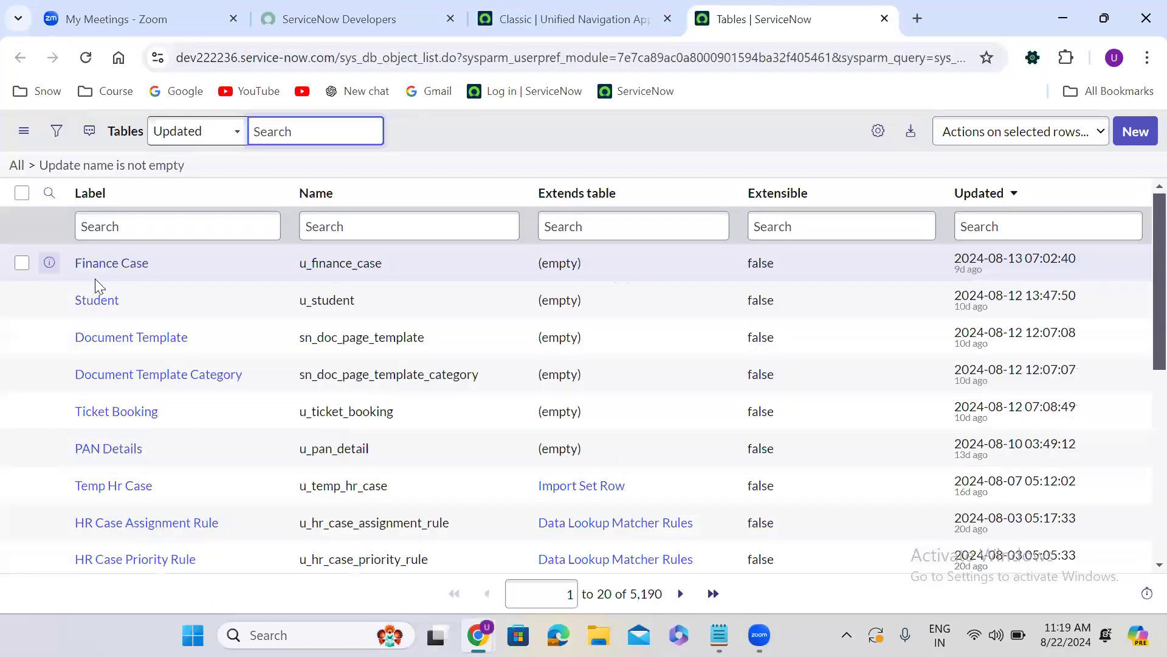
Open the Finance Case table record in a new browser tab and switch to it
right_click(95, 267)
left_click(135, 281)
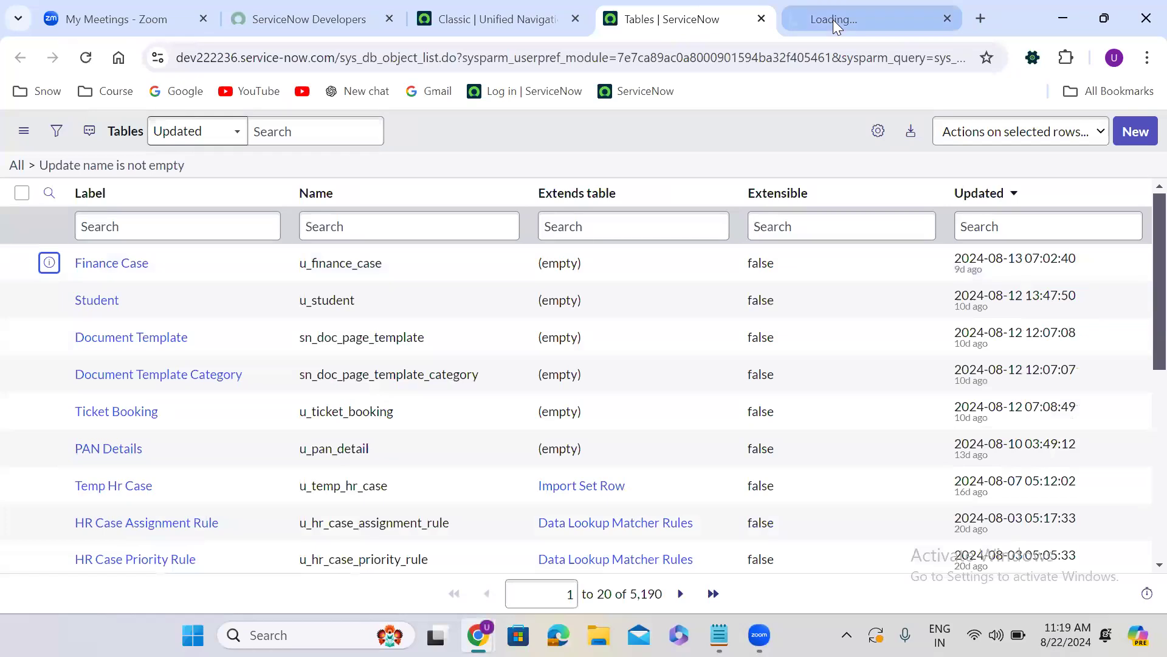
left_click(833, 20)
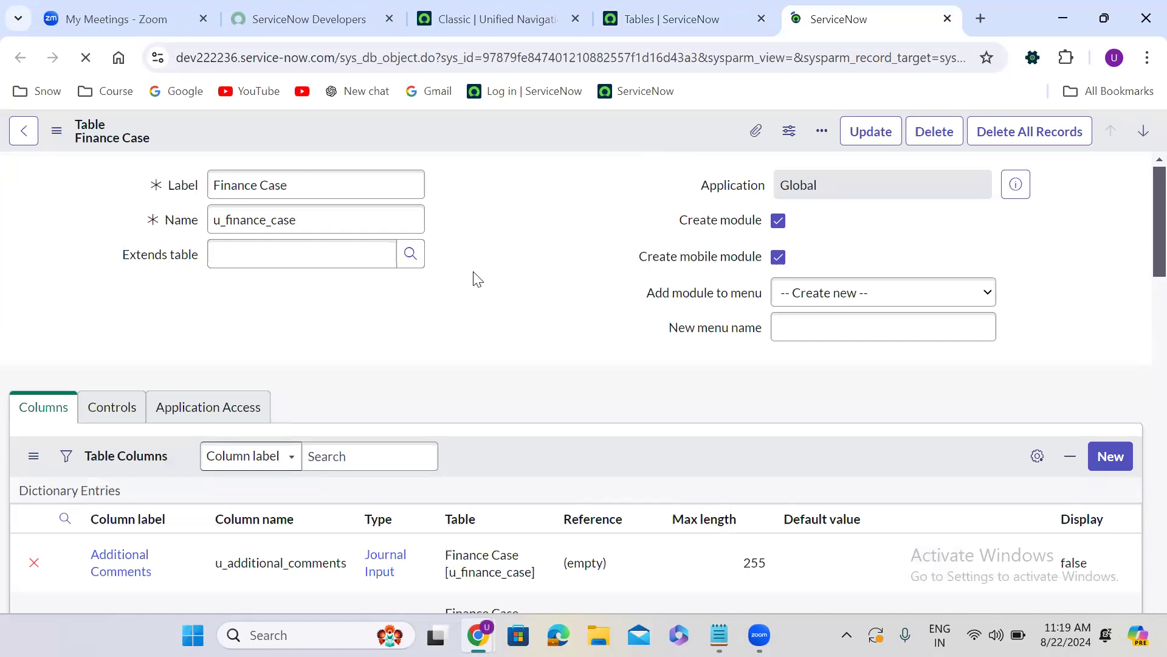
Show the Finance Case table's form as a new record
scroll(474, 274, "down", 15)
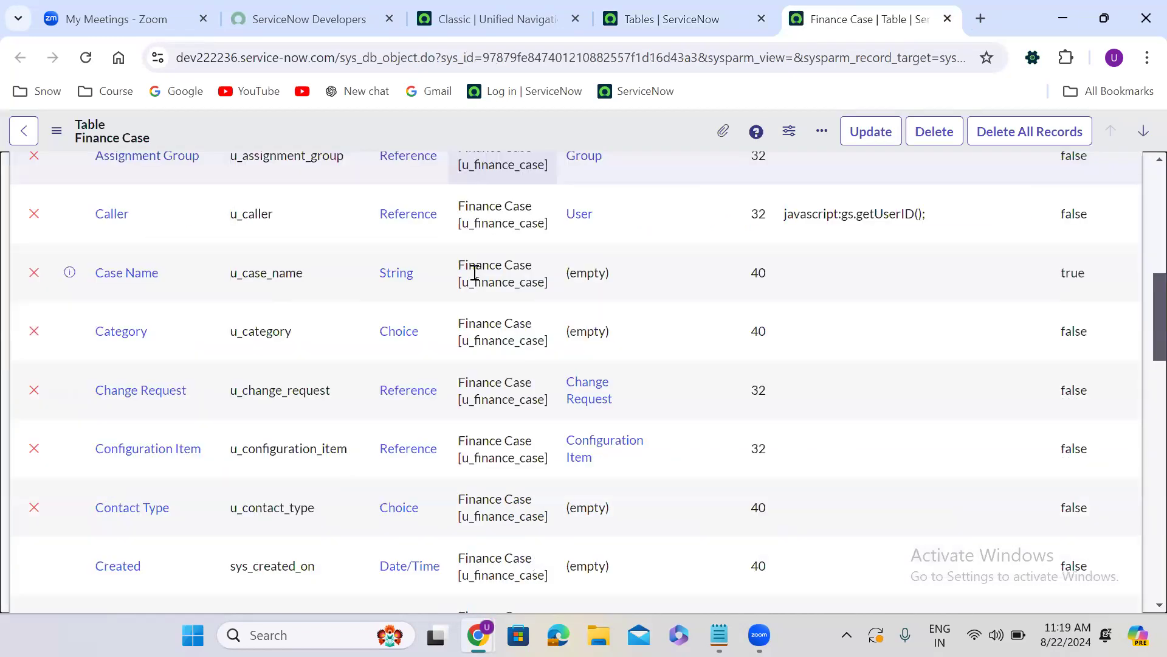
scroll(473, 271, "down", 2)
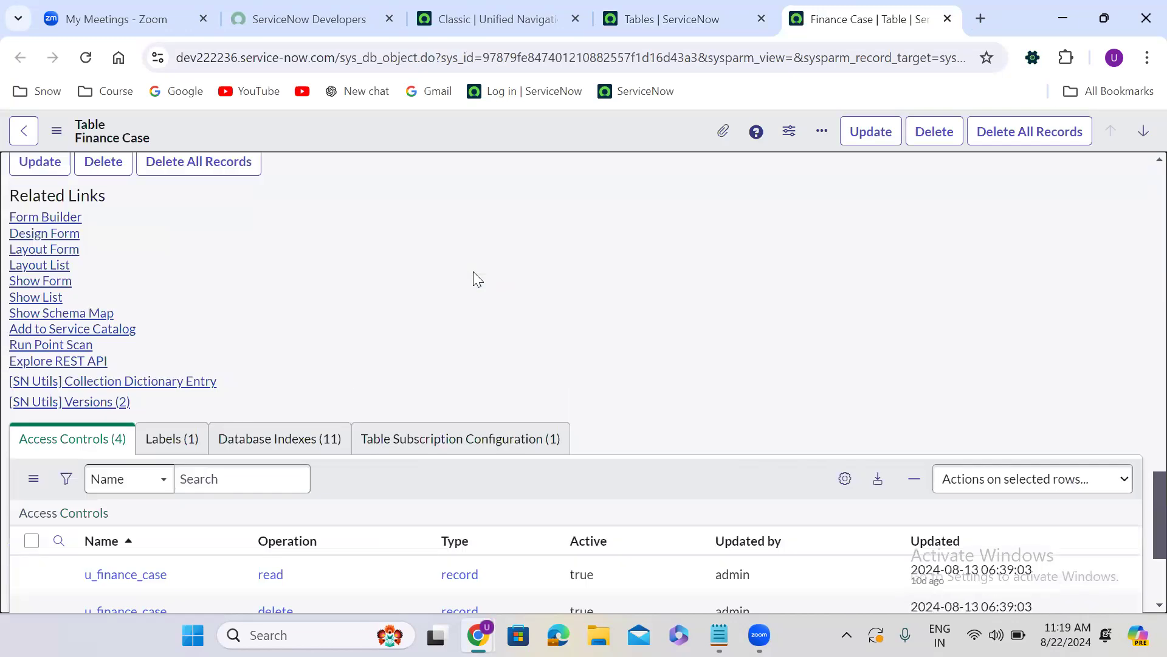
left_click(49, 284)
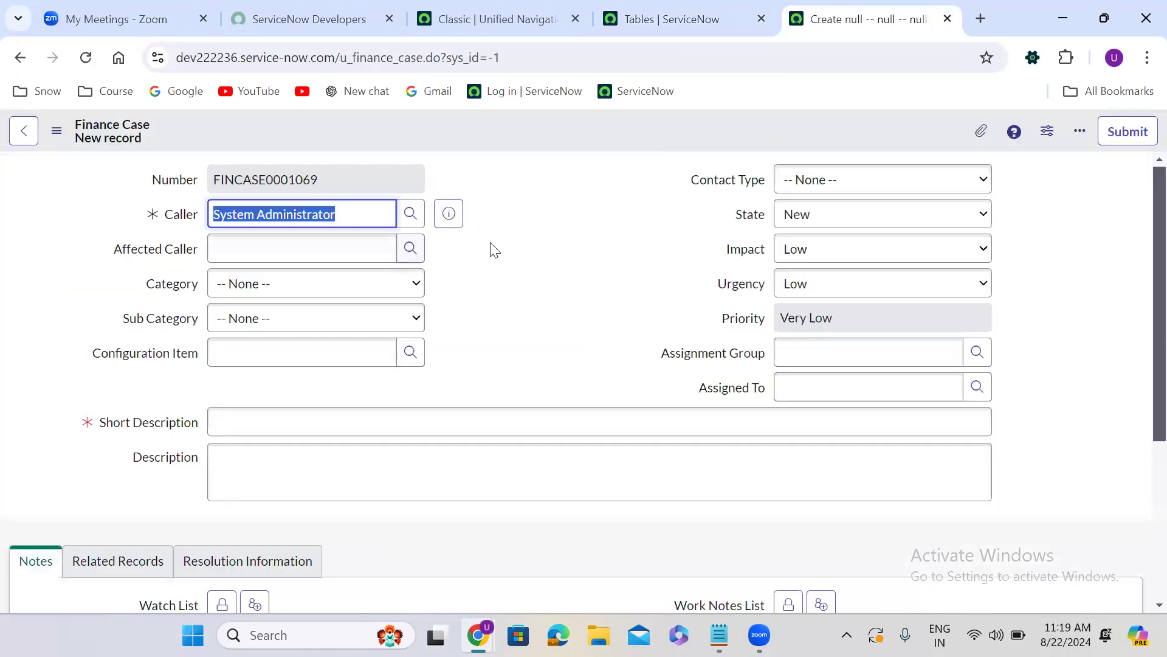
left_click(525, 229)
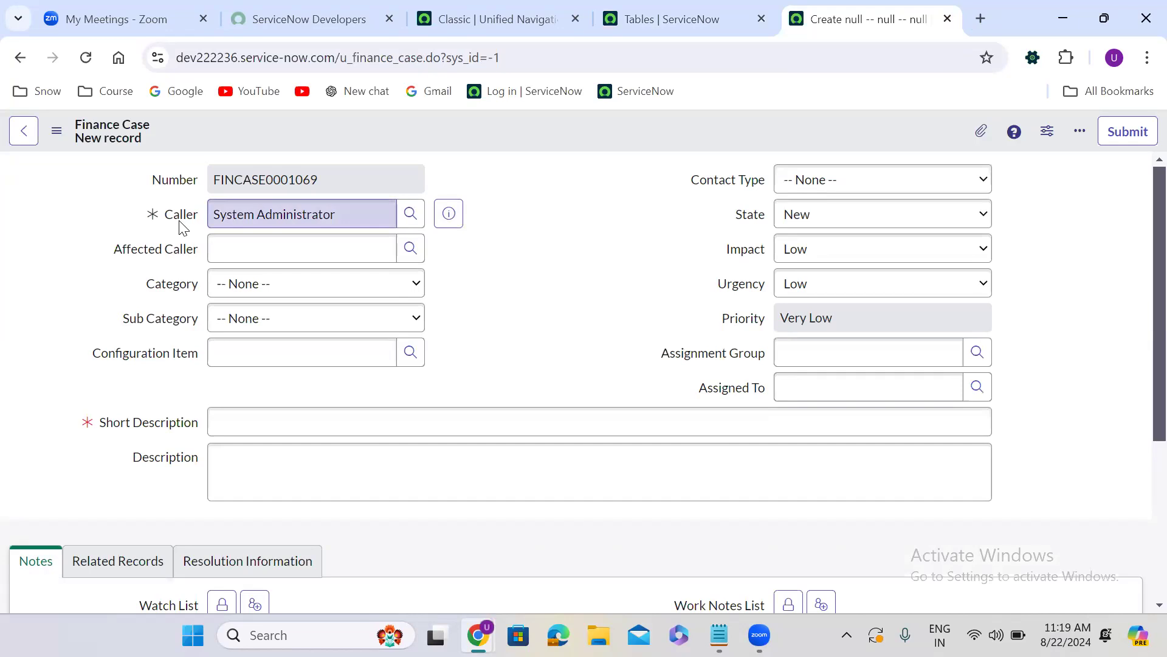
Replace the Caller value with ** to list all selectable users and examine the columns shown in the suggestions
triple_click(310, 214)
key("BackSpace")
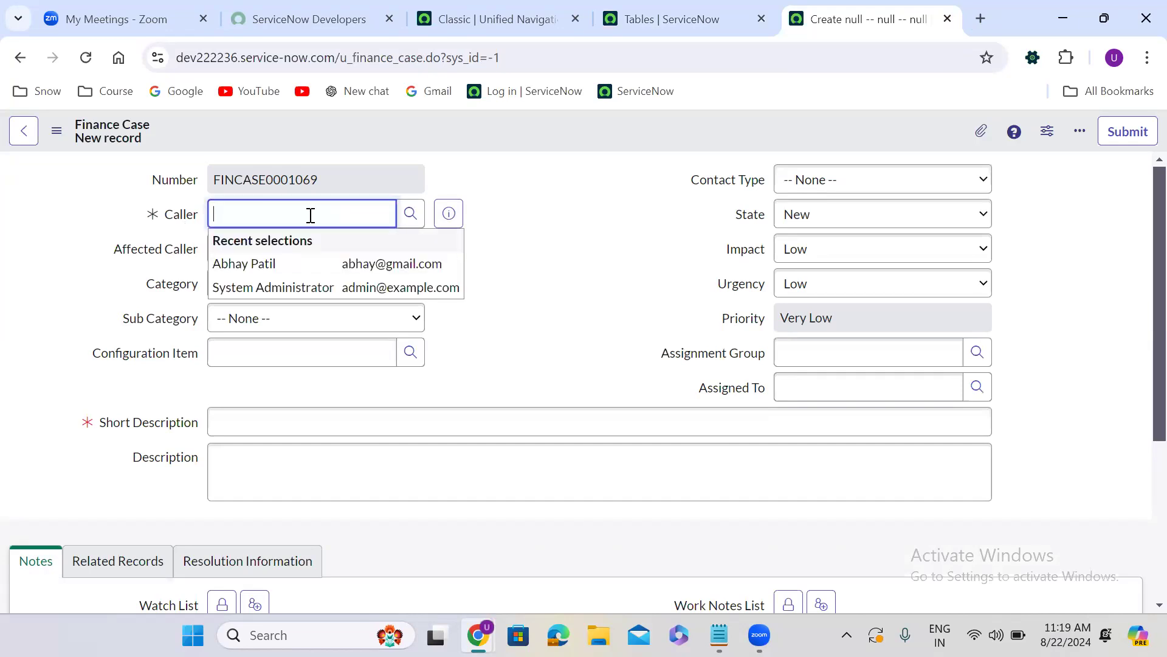
type("**")
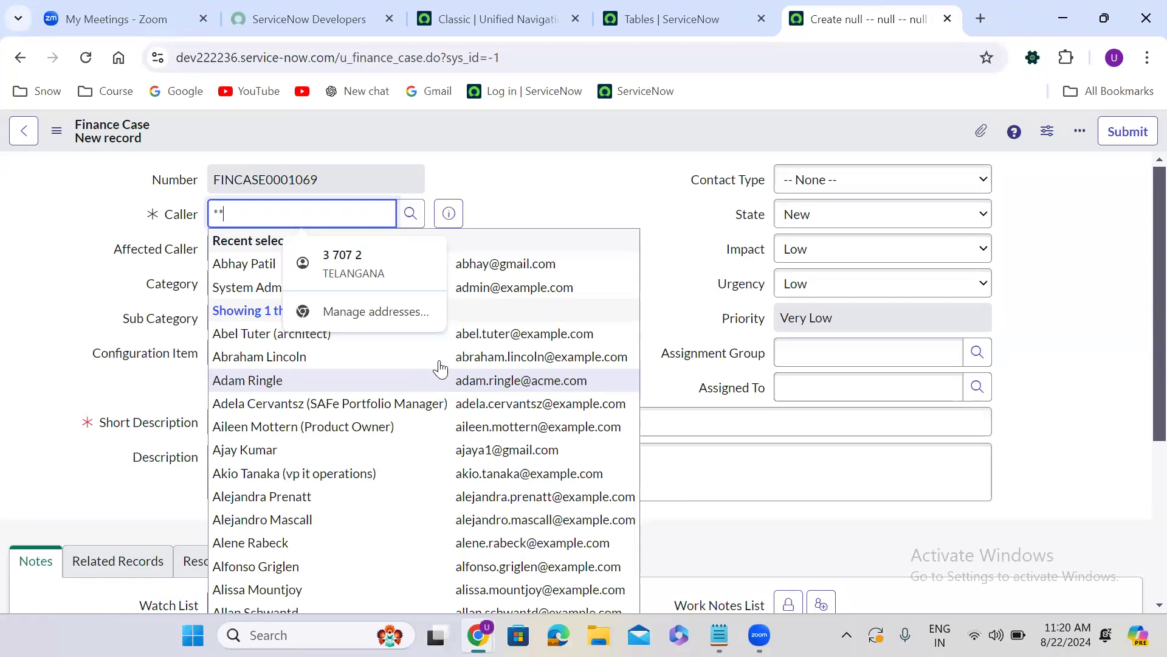
left_click(545, 195)
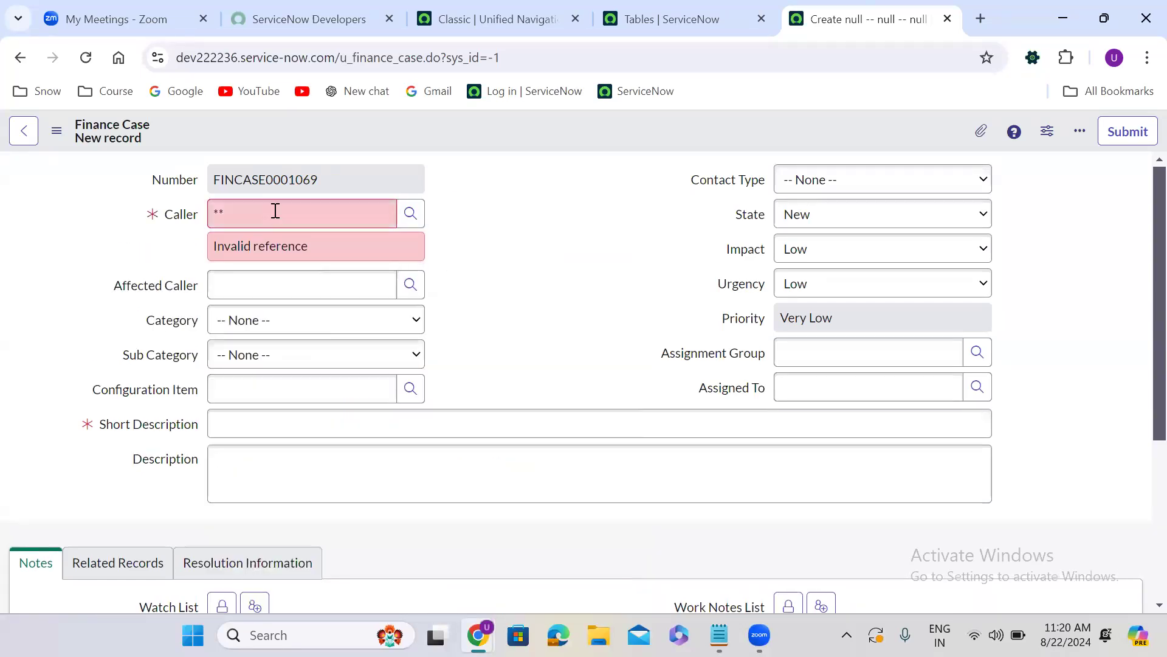
Clear the Caller field on the new Finance Case record
left_click(275, 210)
key("ctrl+a")
key("BackSpace")
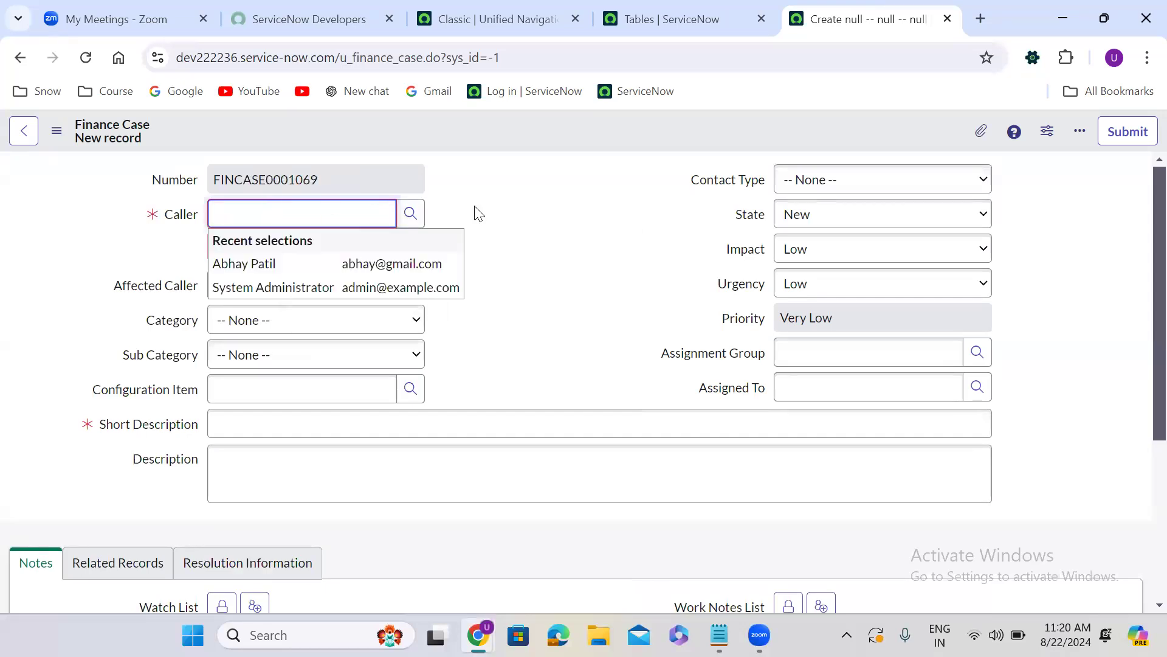
left_click(478, 214)
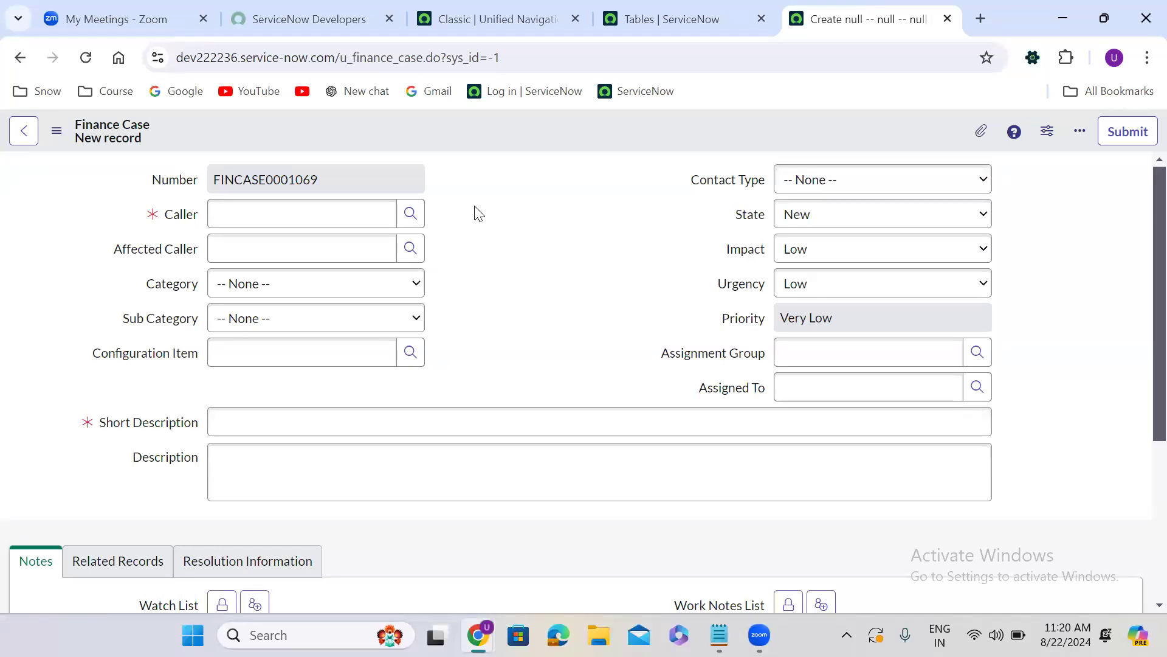
Duplicate the Finance Case form tab and open the Caller field's dictionary configuration in the copy
right_click(836, 12)
left_click(940, 177)
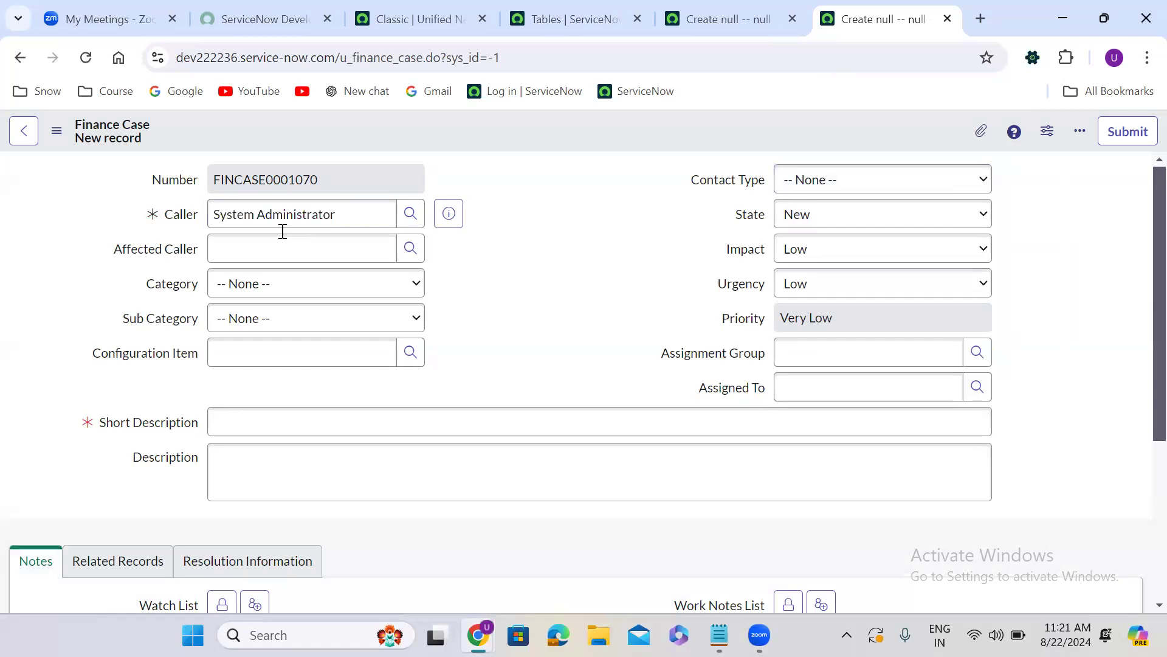
right_click(164, 217)
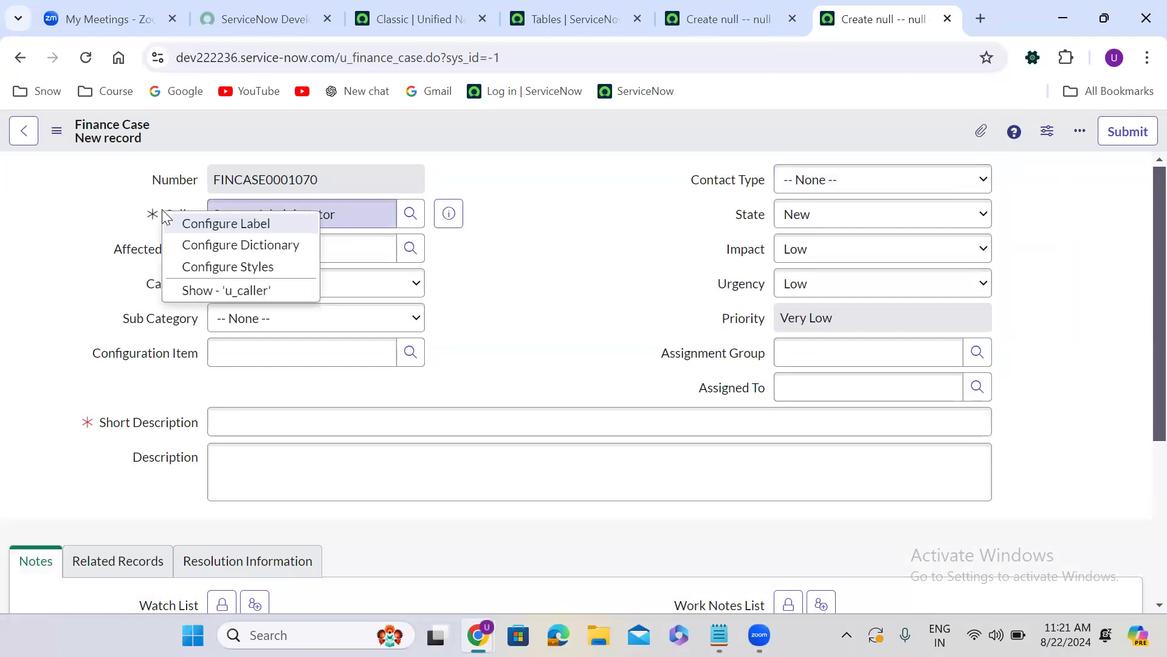
left_click(260, 246)
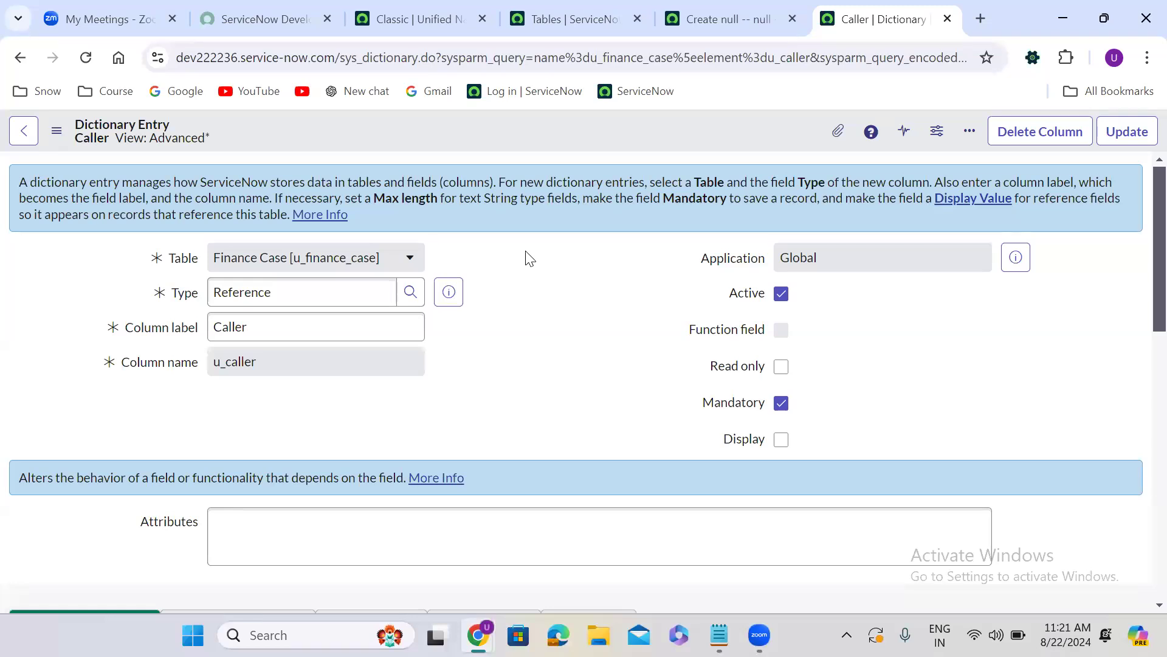
Review the Caller dictionary entry and open the More Info documentation about altering a field's behavior
scroll(529, 258, "down", 1)
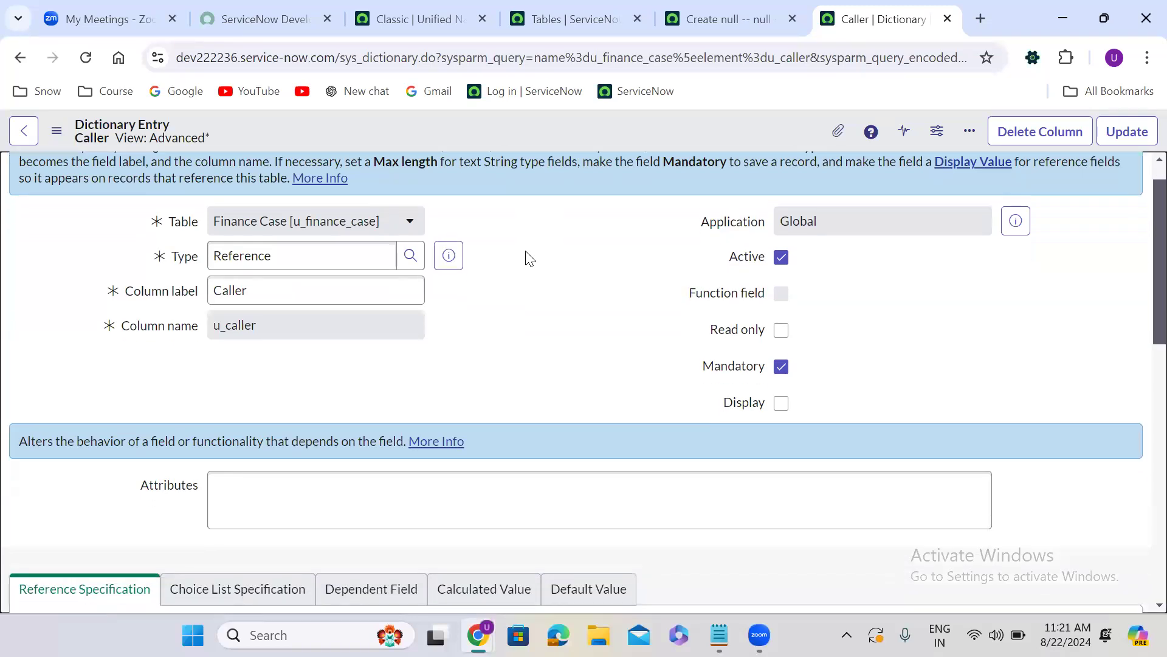
scroll(526, 256, "up", 1)
scroll(522, 258, "down", 8)
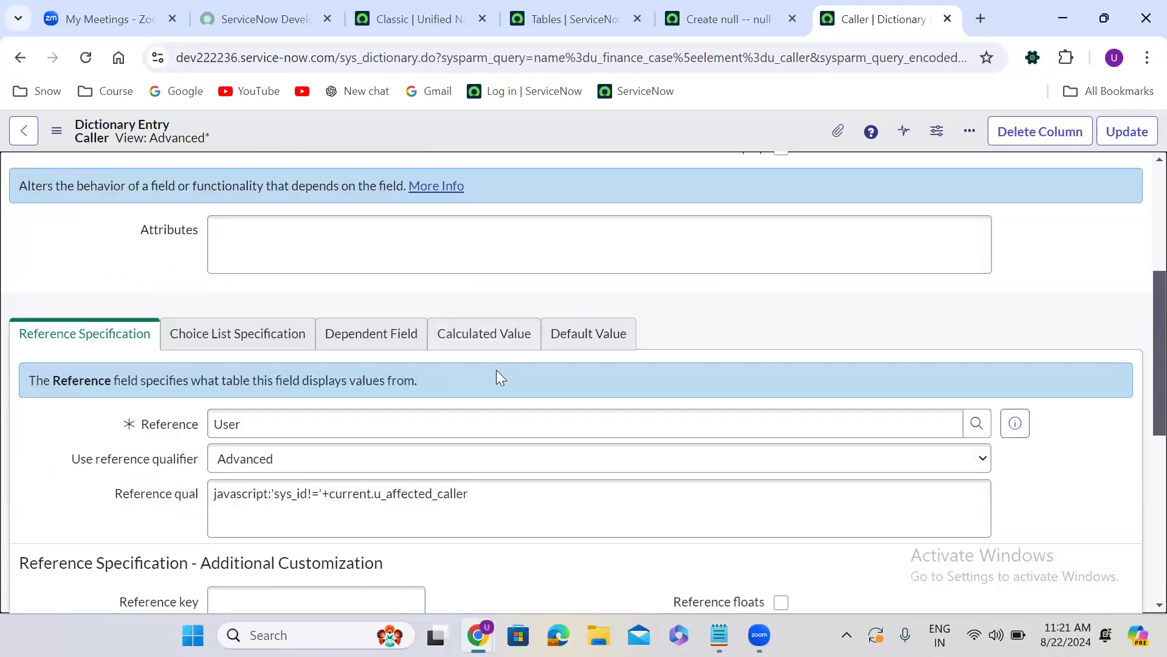
scroll(496, 369, "down", 6)
scroll(496, 369, "down", 5)
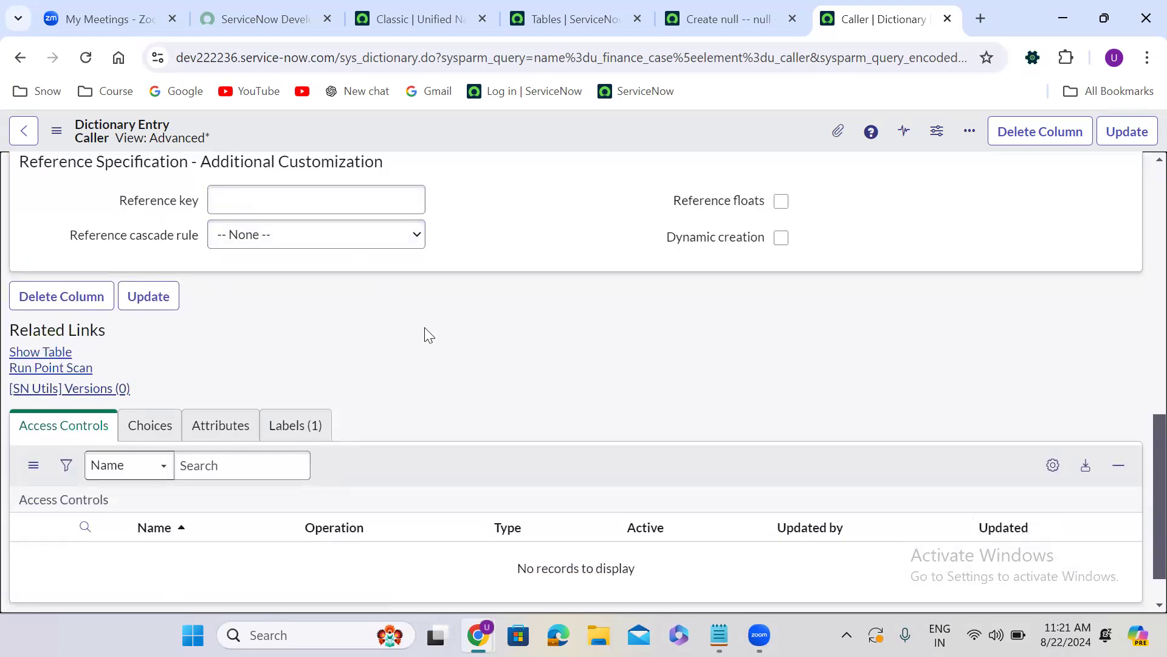
scroll(424, 332, "up", 9)
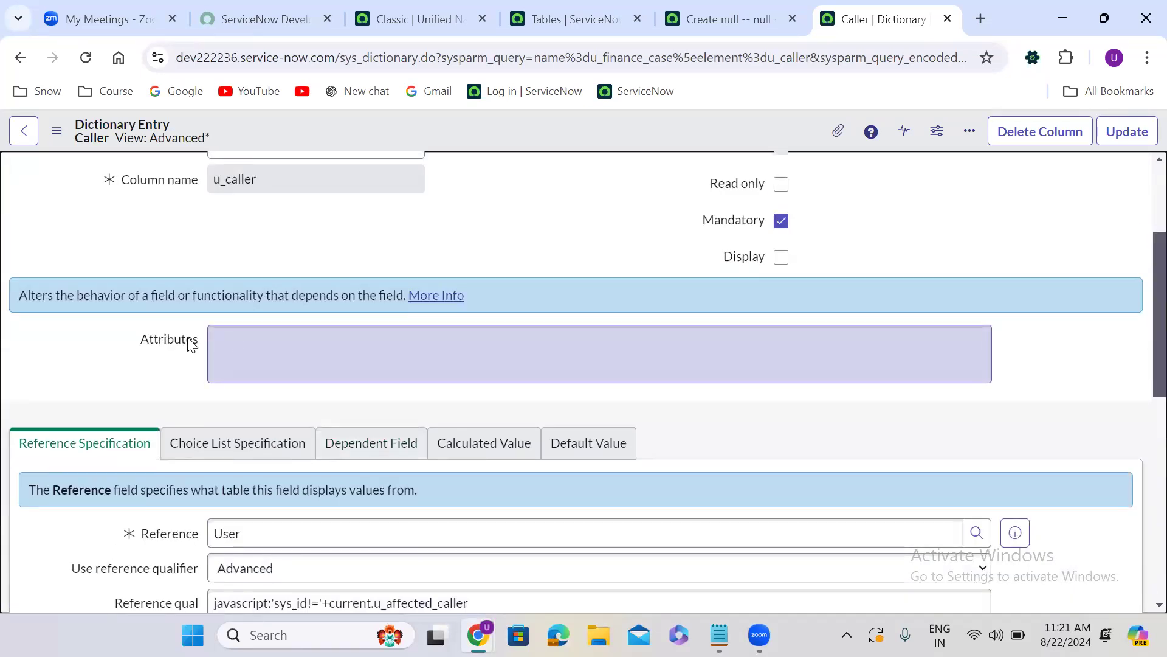
left_click(436, 297)
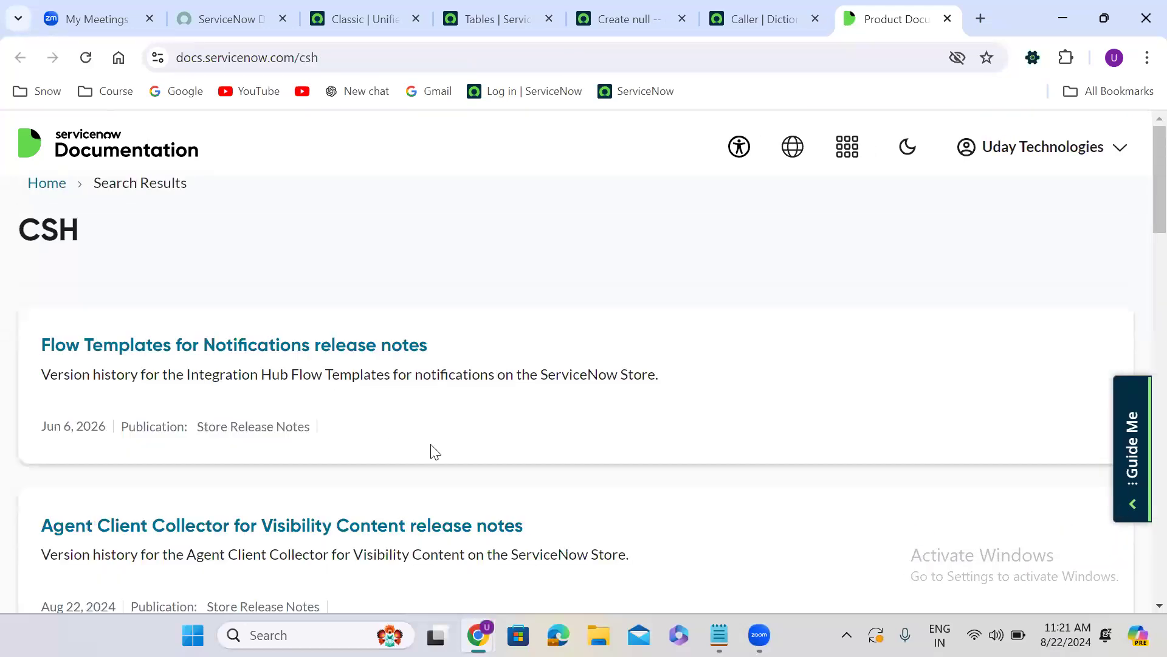
Return to the Dictionary attributes search results and open the Xanadu Now Platform Administration article
scroll(433, 451, "down", 10)
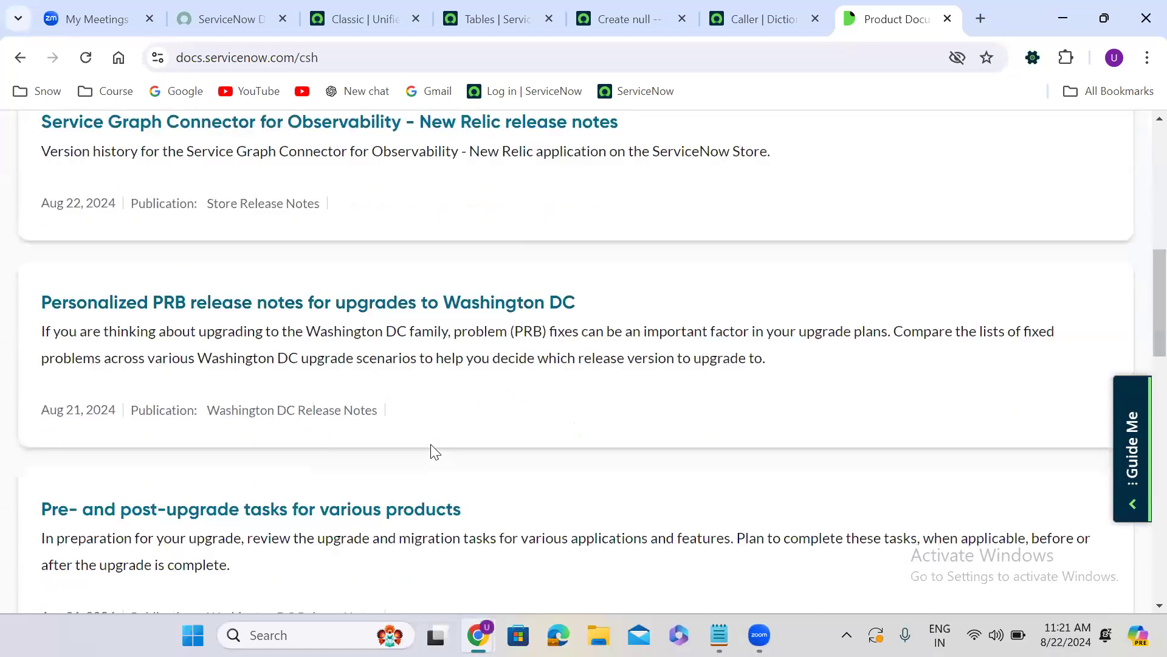
scroll(434, 451, "up", 10)
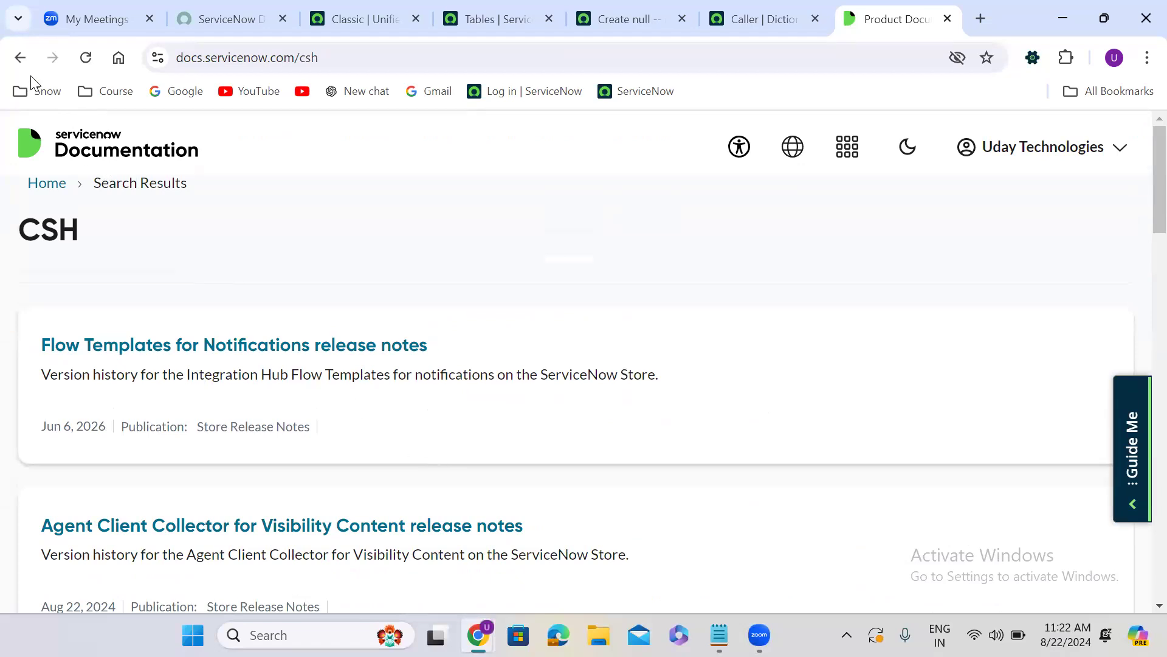
left_click(21, 61)
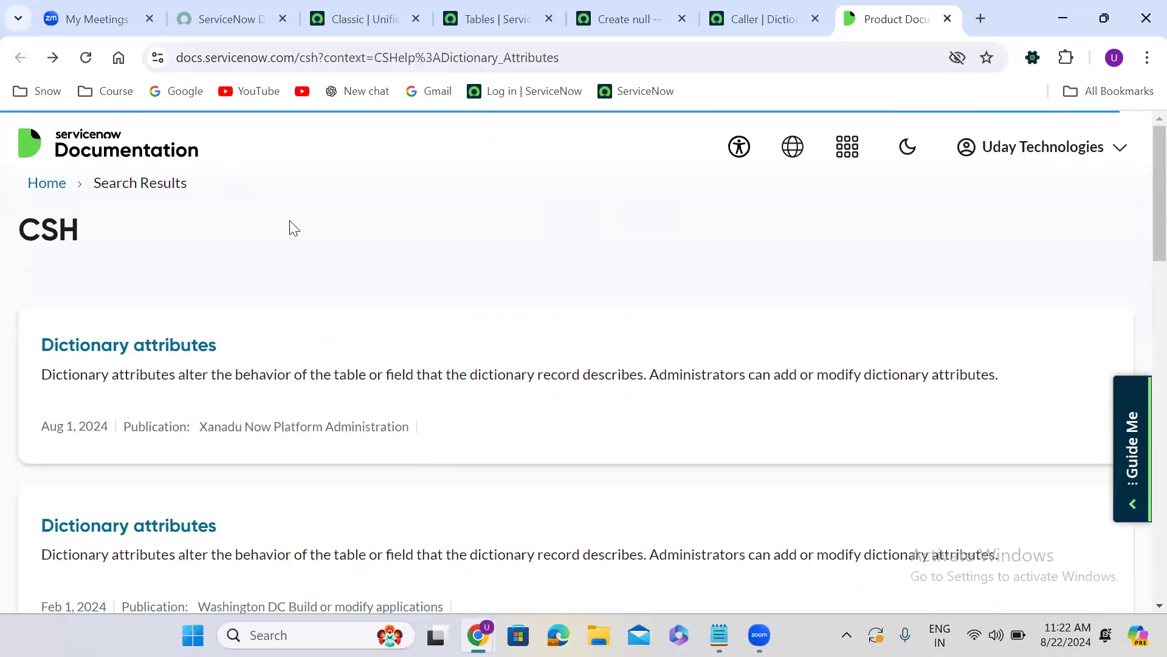
left_click(153, 351)
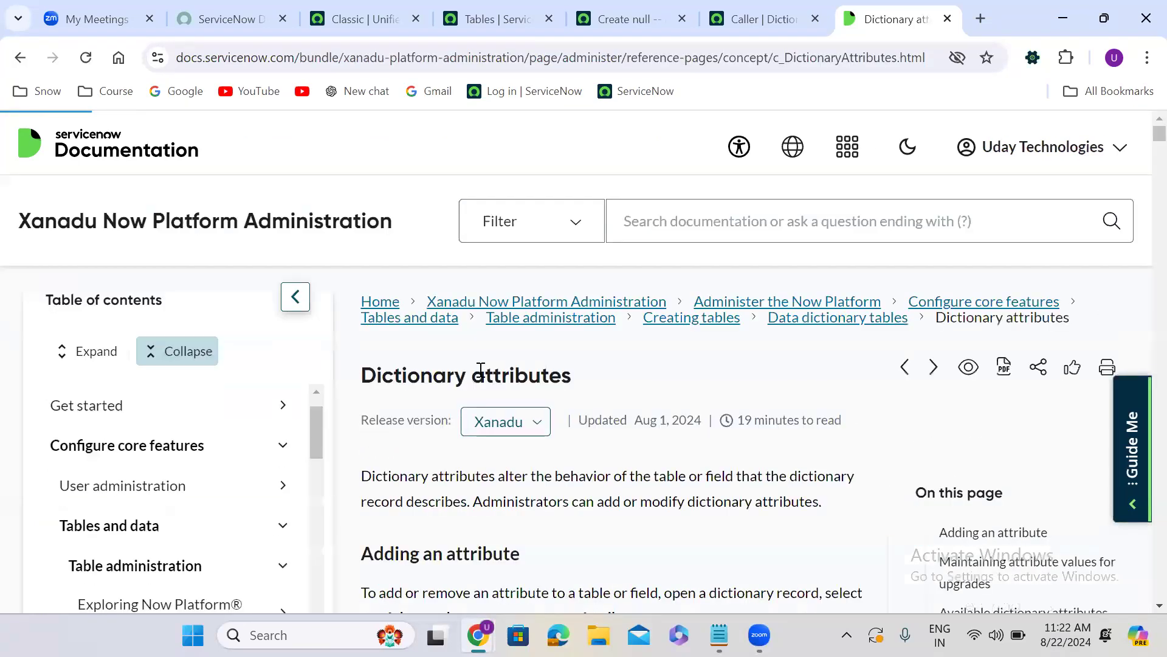
Examine the table of available dictionary attributes in the article
scroll(578, 465, "down", 10)
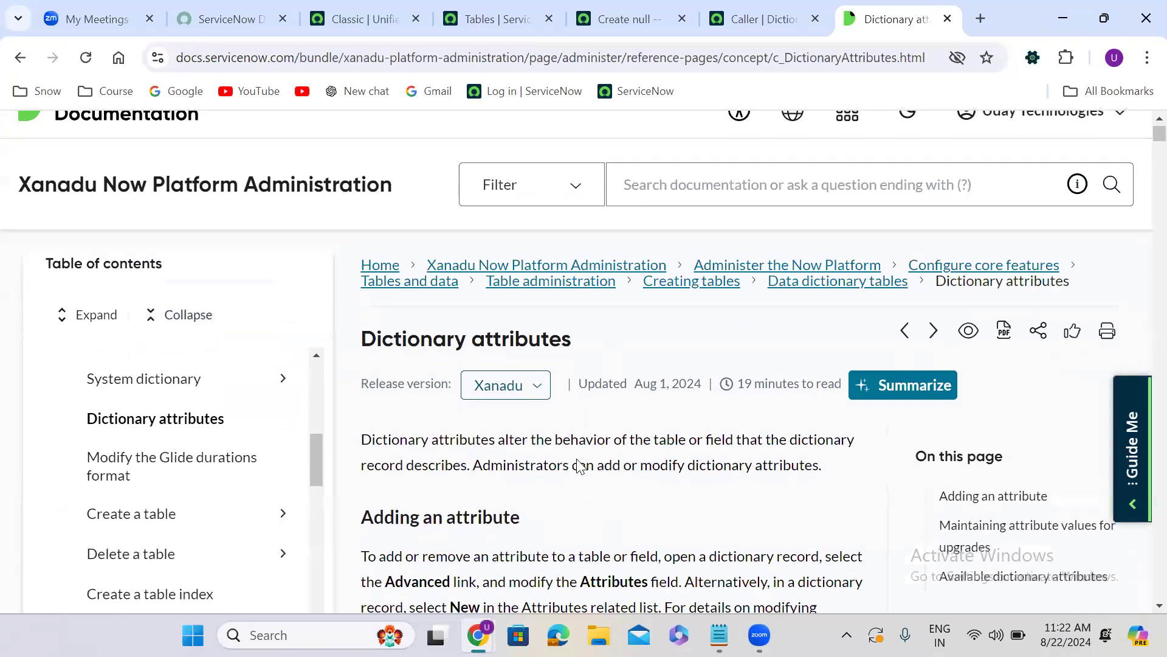
scroll(578, 467, "down", 7)
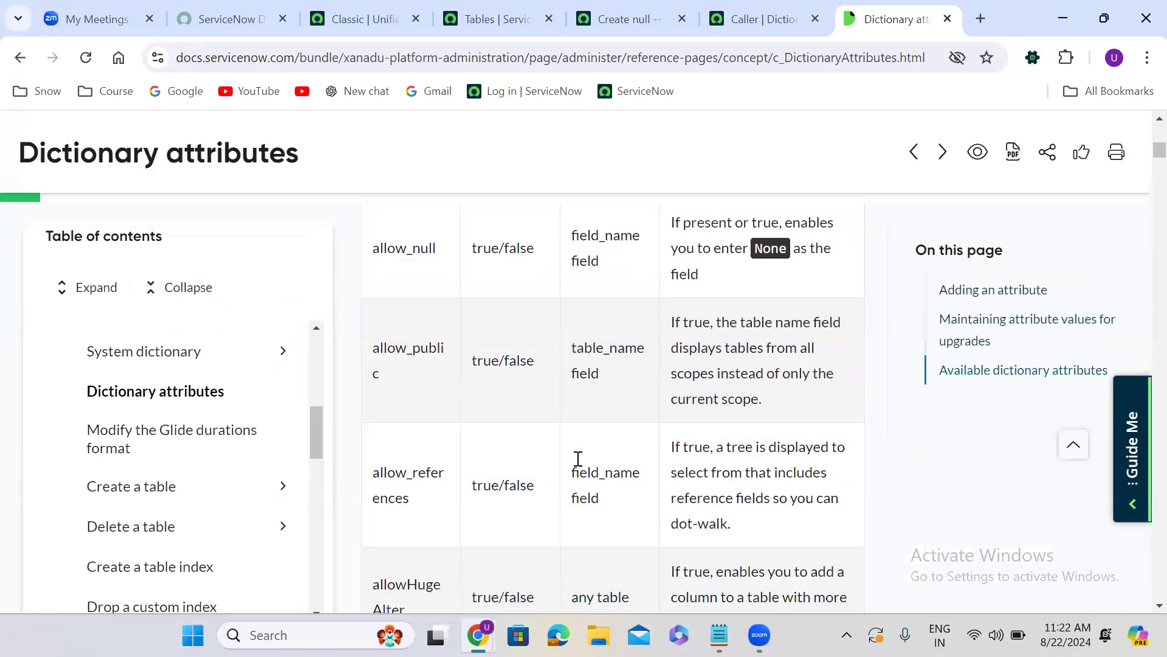
scroll(579, 466, "up", 3)
scroll(580, 465, "down", 10)
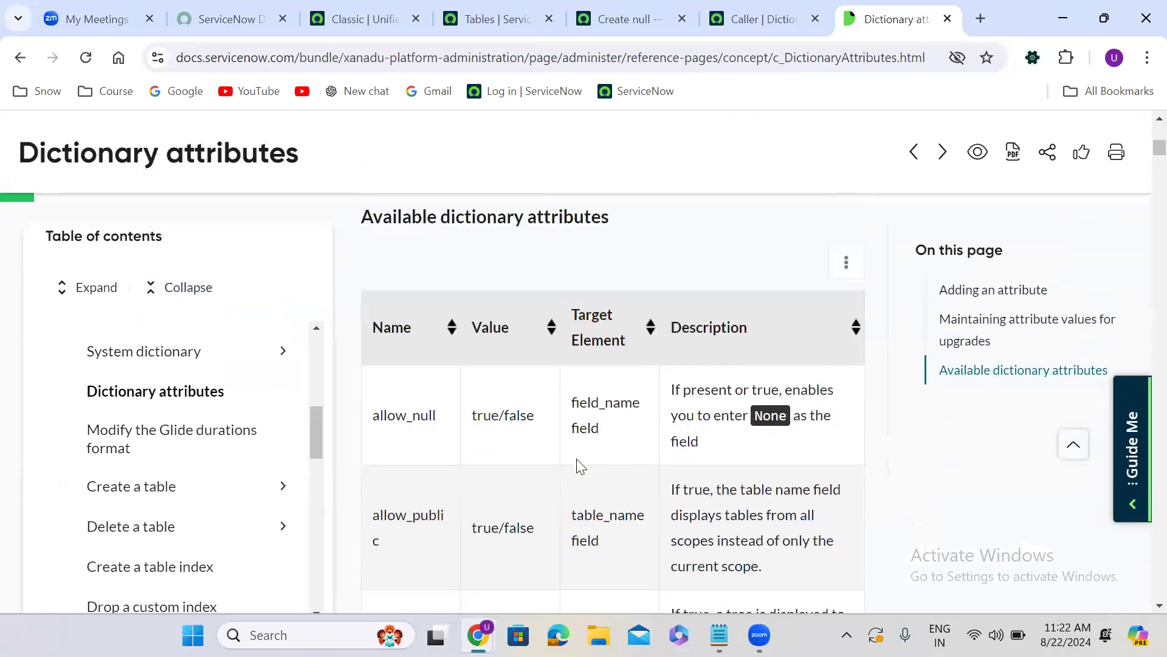
Look through the available dictionary attributes from allow_null down to the ref_ac_columns_search entry
scroll(581, 466, "down", 10)
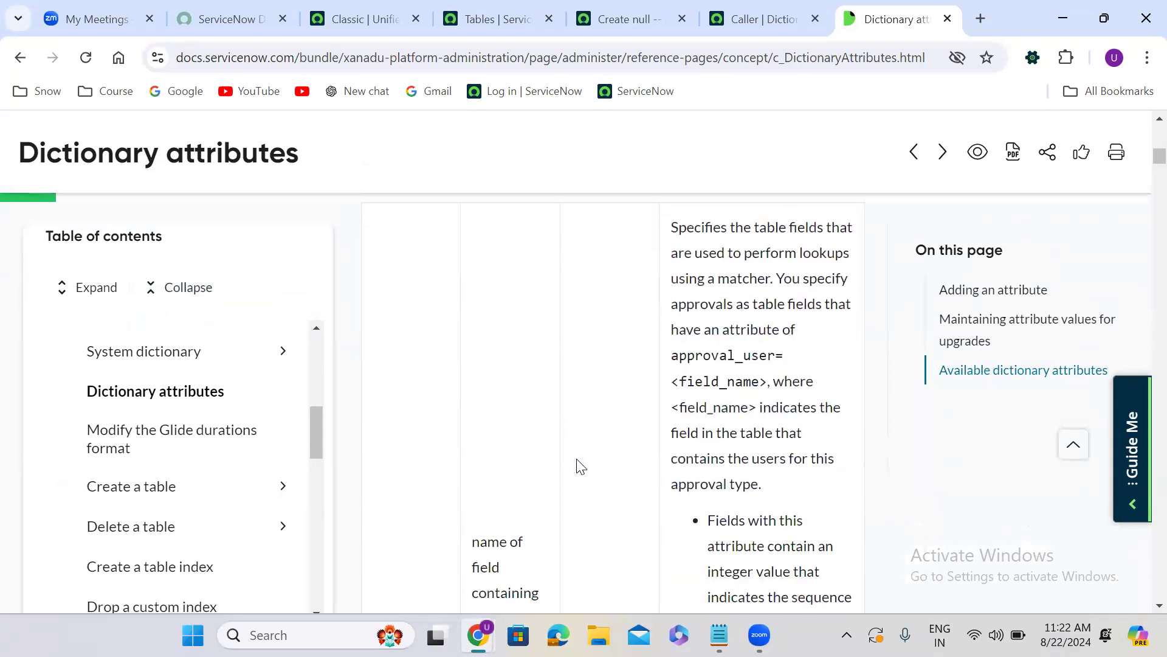
scroll(578, 459, "down", 8)
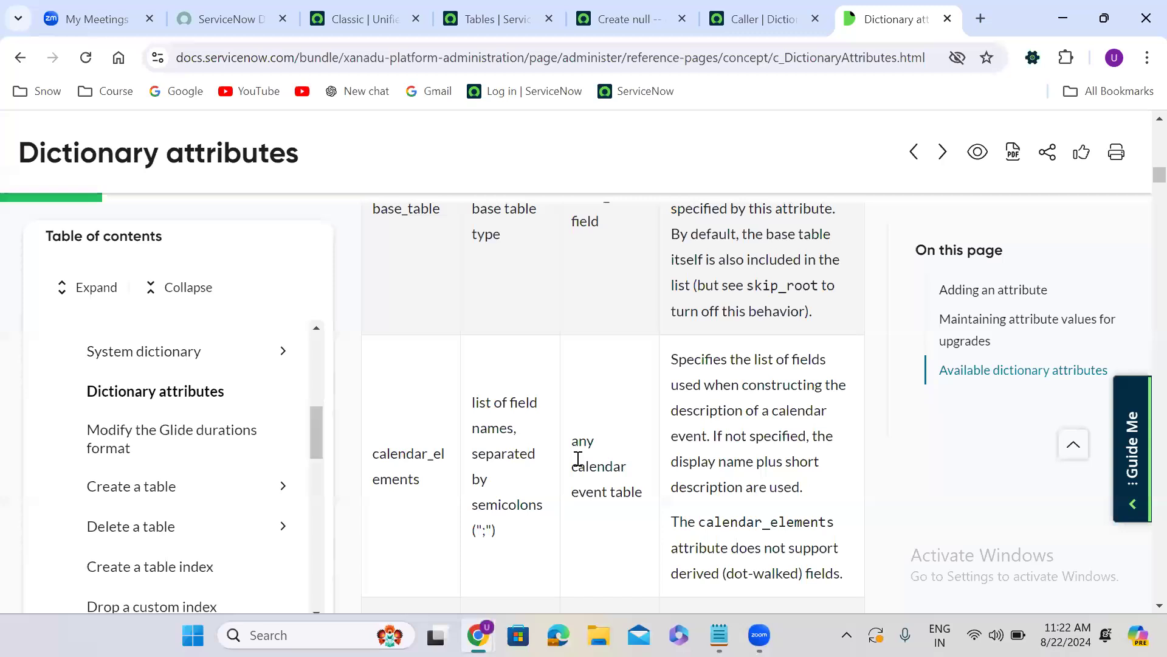
scroll(579, 458, "up", 8)
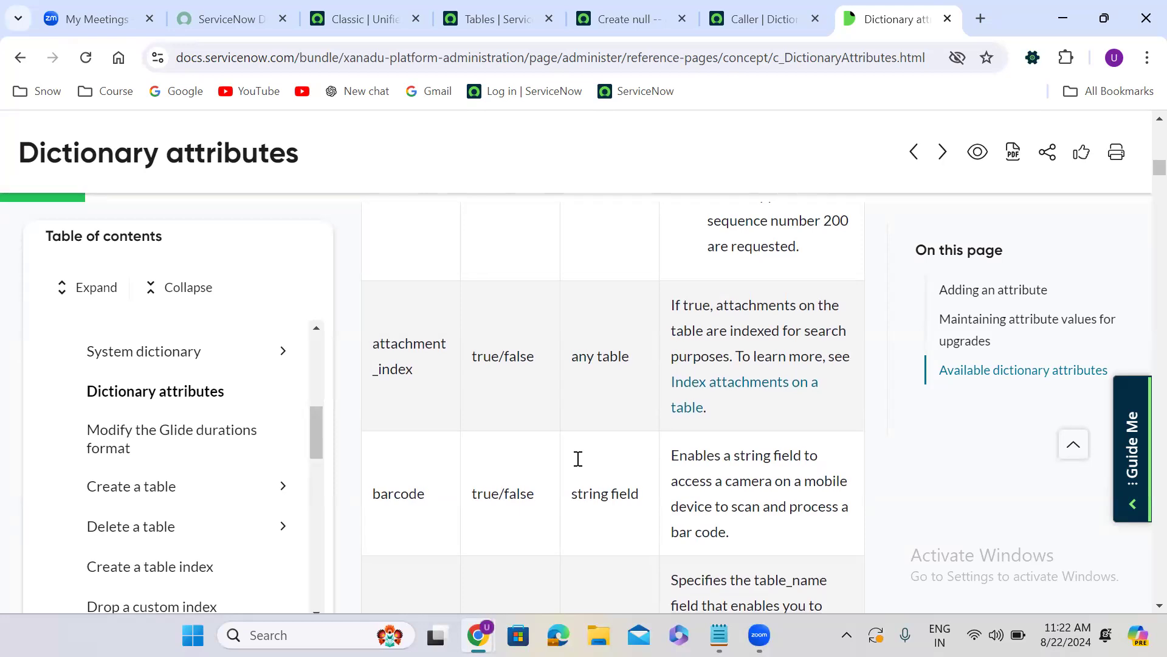
scroll(578, 466, "down", 9)
scroll(579, 465, "down", 10)
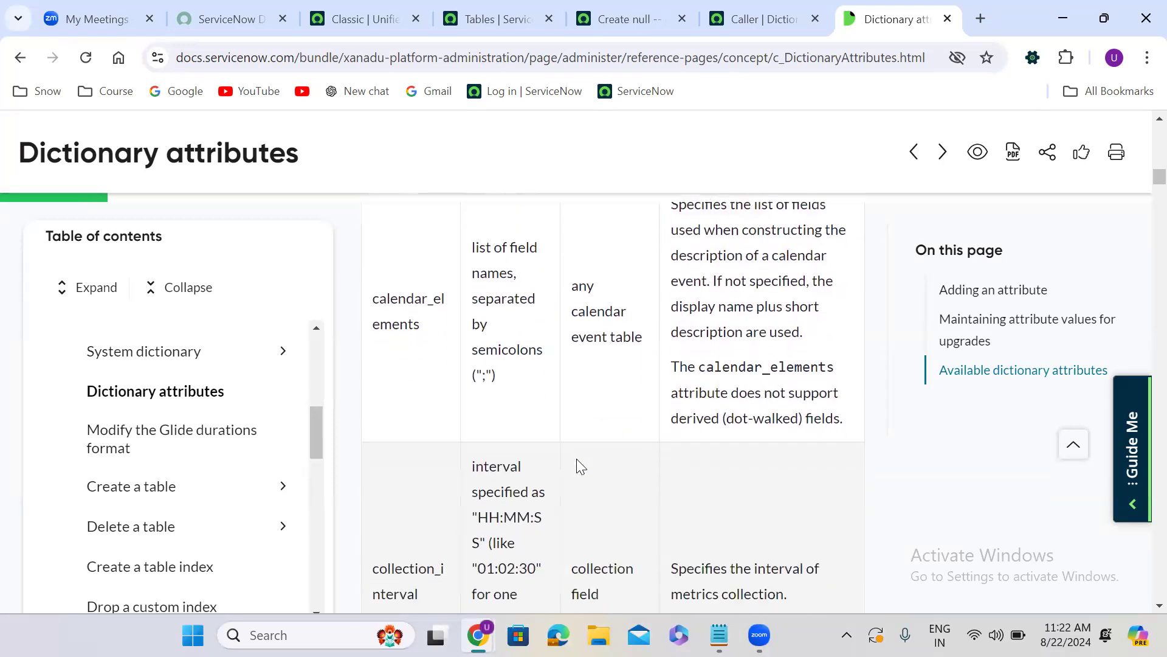
scroll(577, 460, "down", 10)
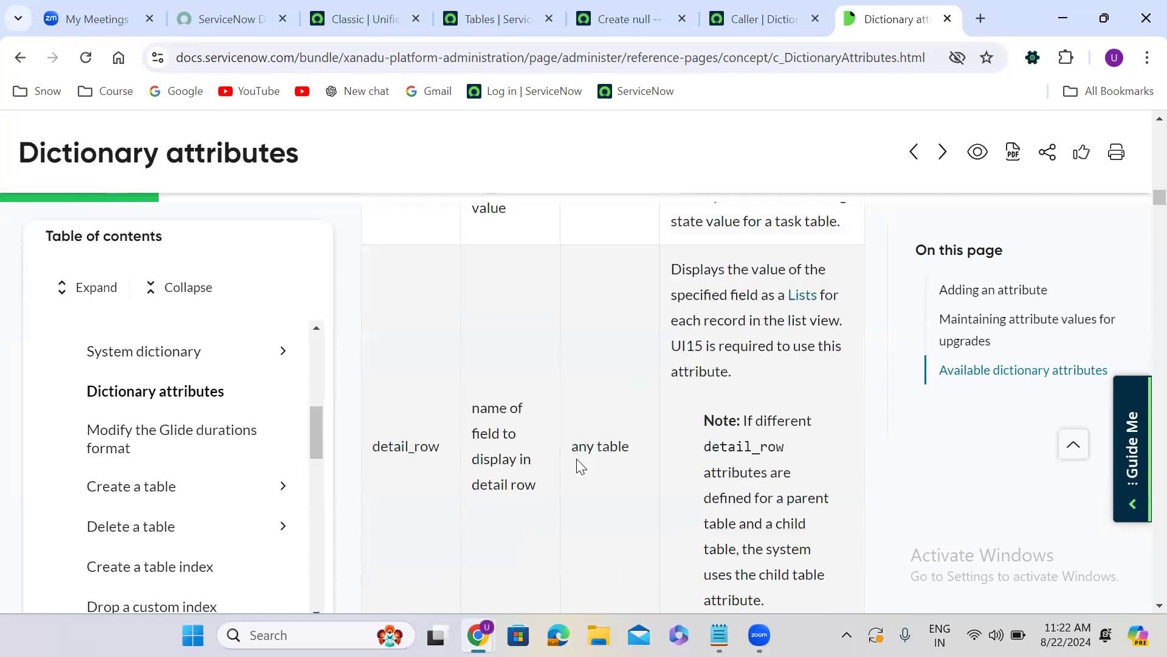
scroll(580, 466, "down", 10)
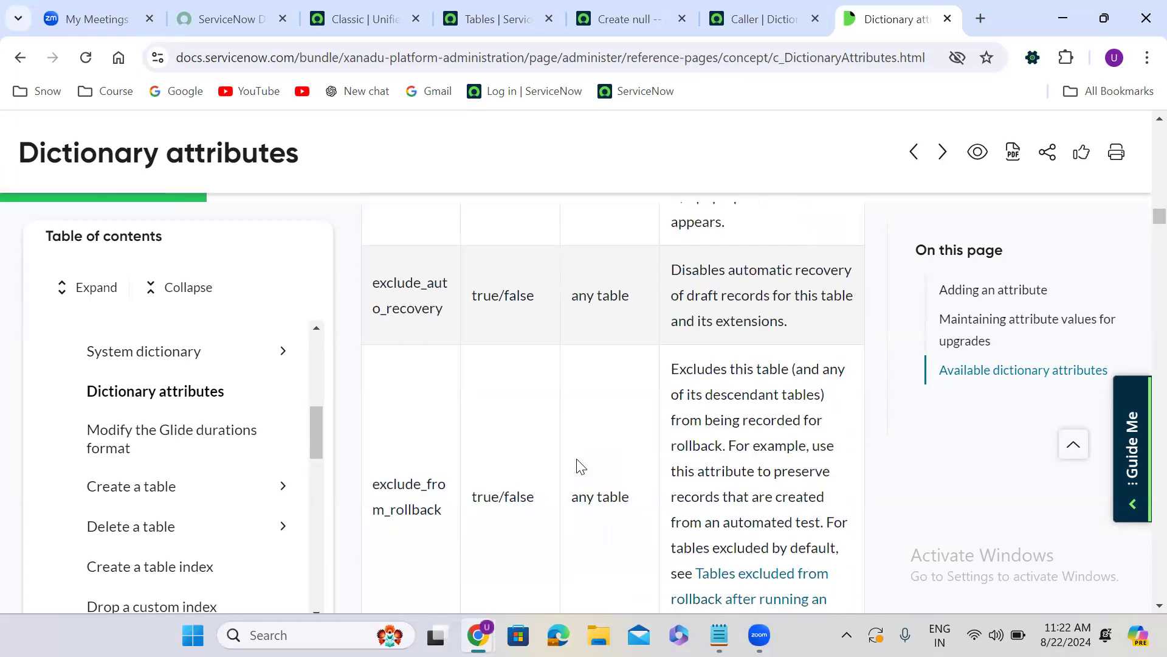
scroll(578, 465, "down", 10)
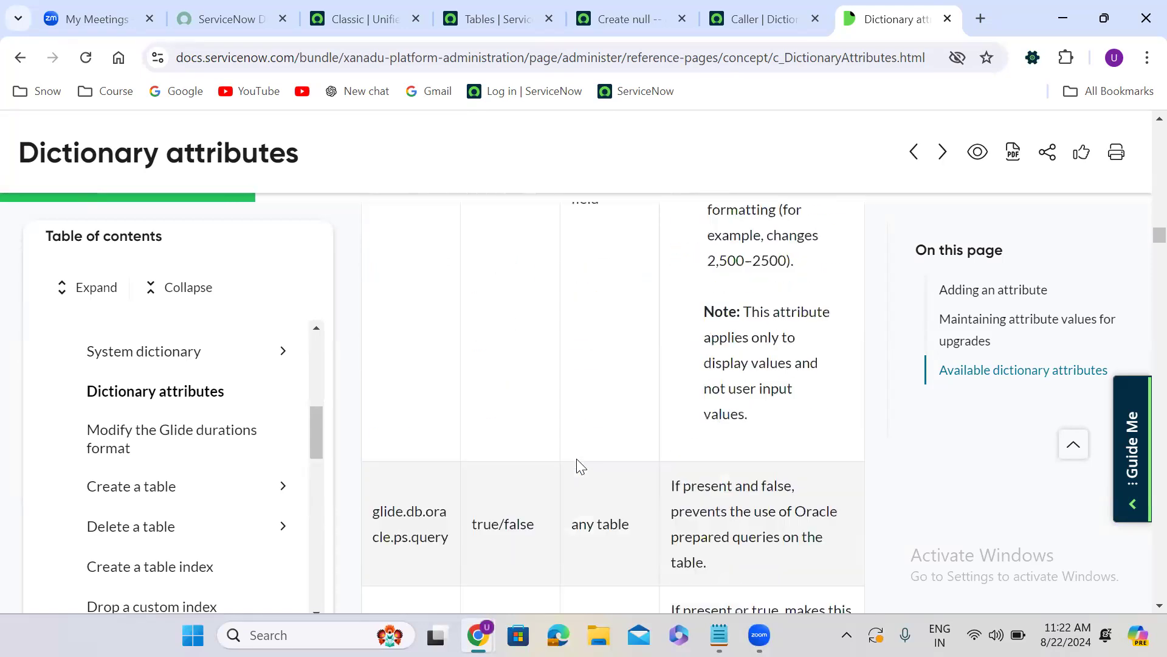
scroll(582, 466, "down", 10)
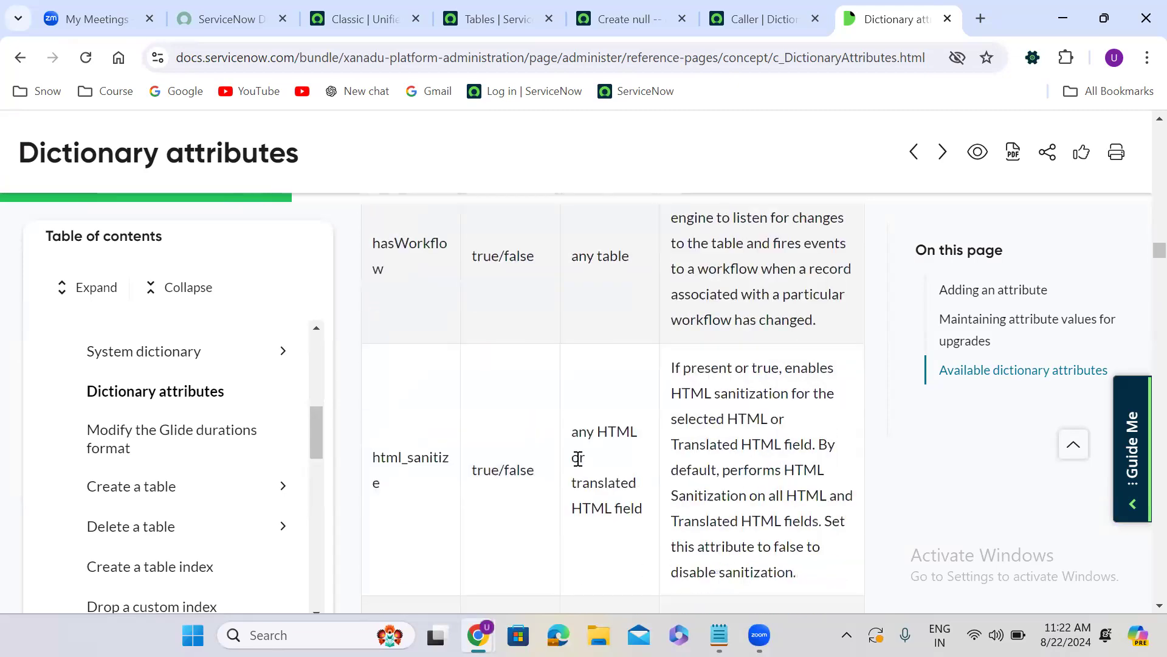
scroll(581, 467, "down", 10)
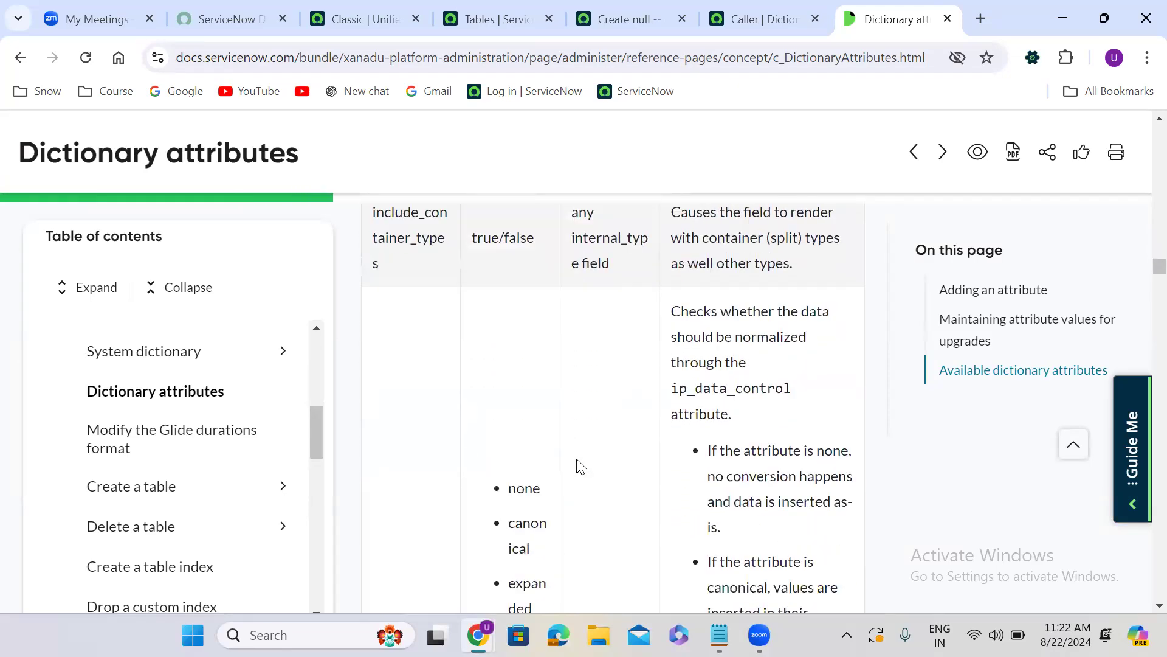
scroll(580, 466, "down", 10)
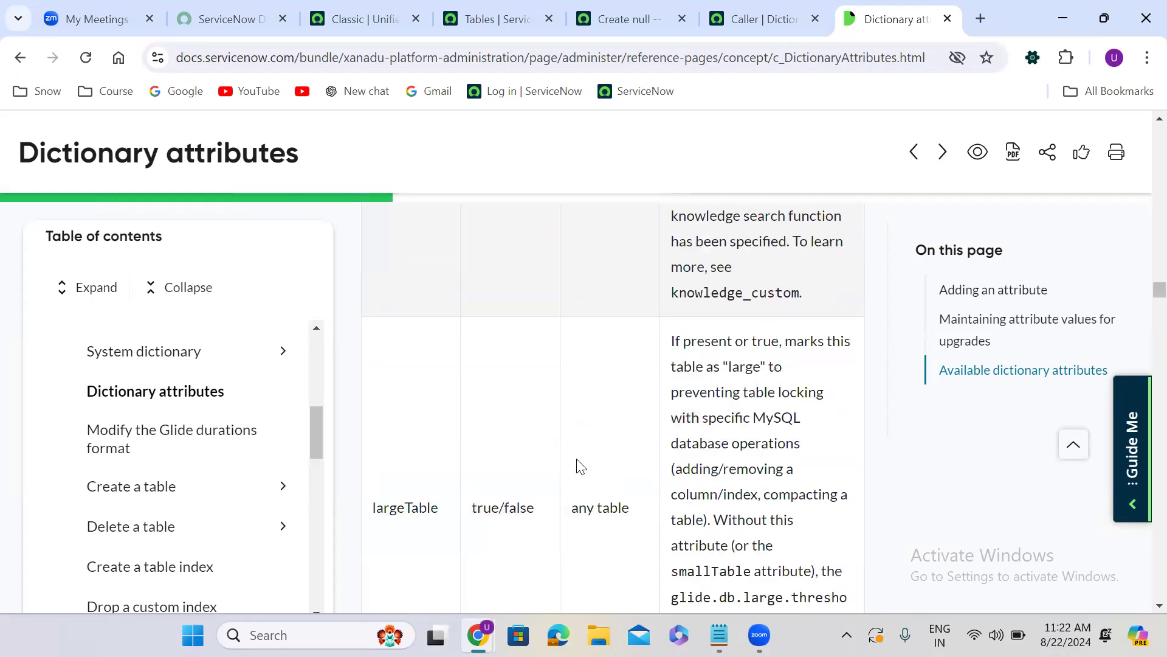
scroll(580, 467, "down", 10)
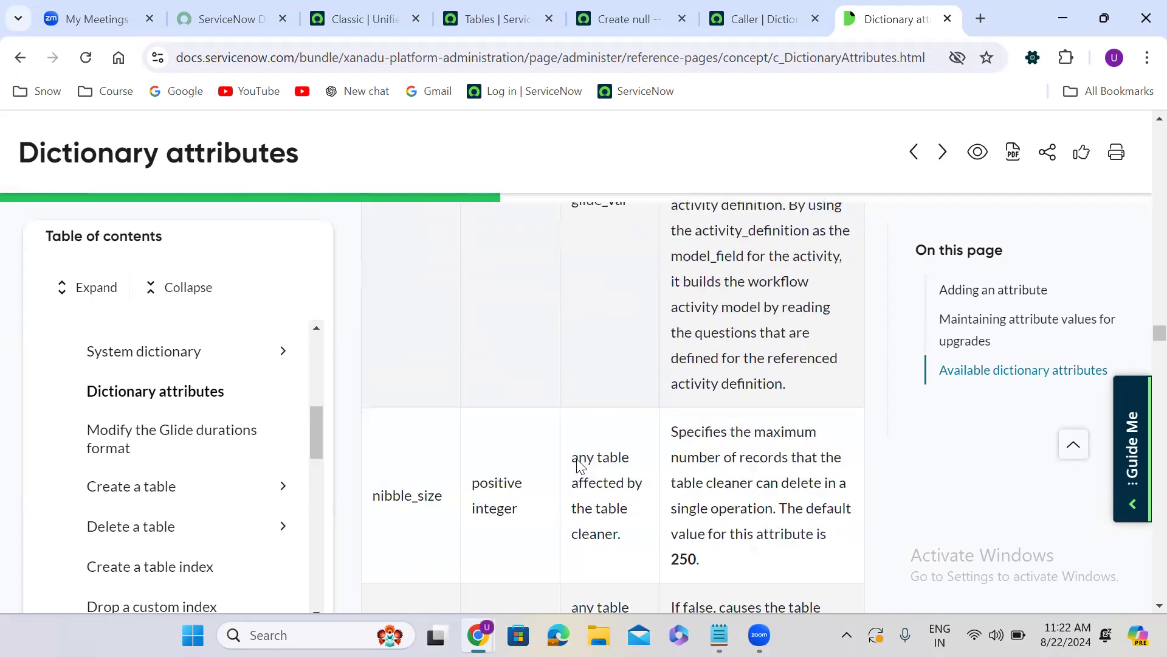
scroll(581, 467, "down", 10)
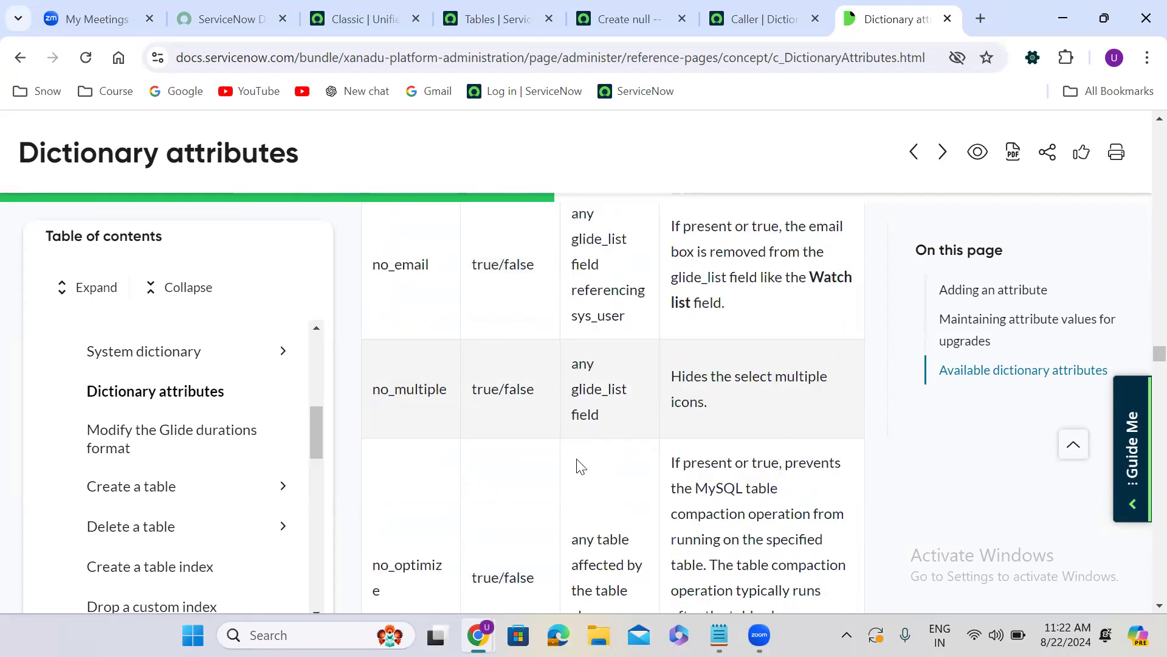
scroll(580, 467, "down", 10)
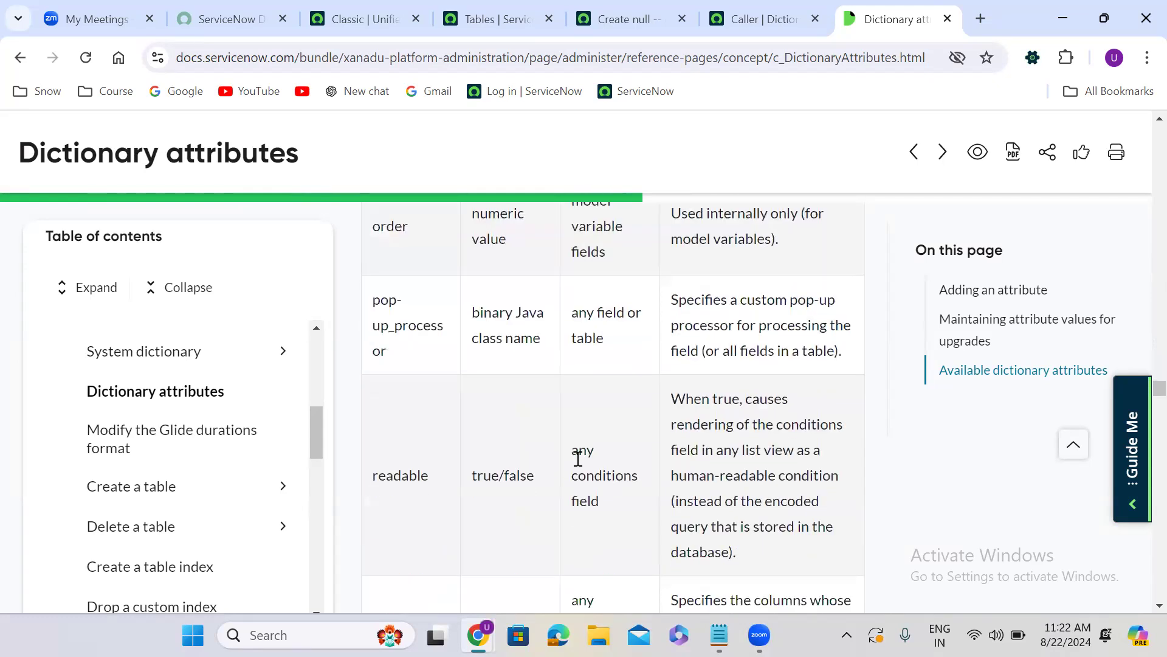
scroll(578, 458, "down", 2)
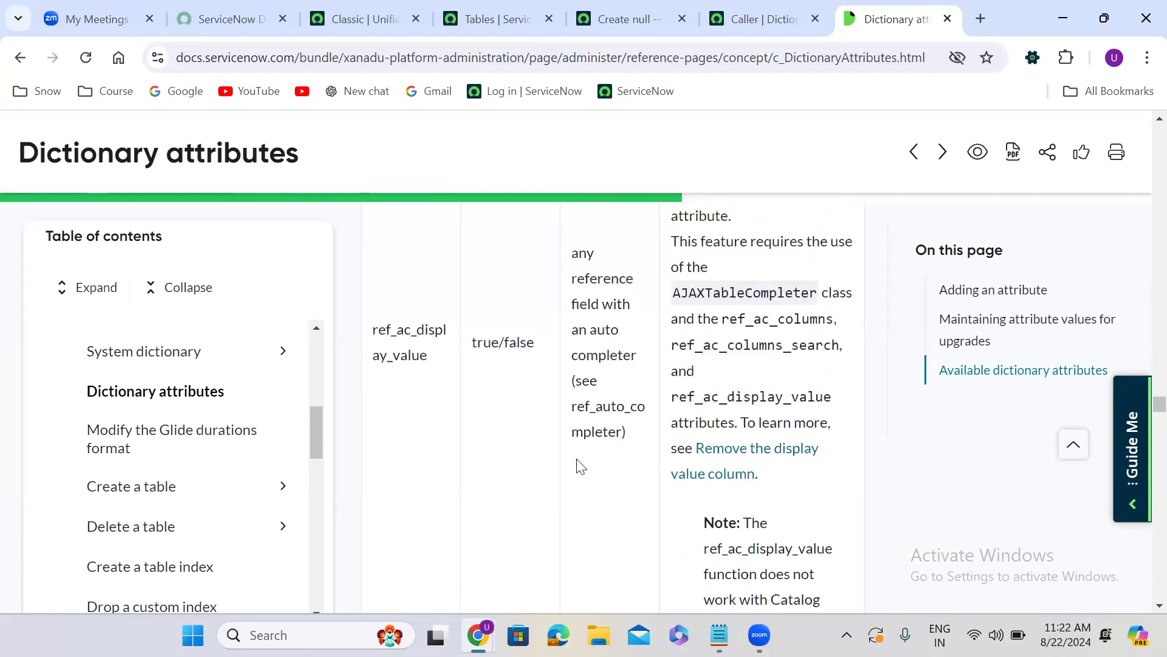
scroll(579, 462, "up", 7)
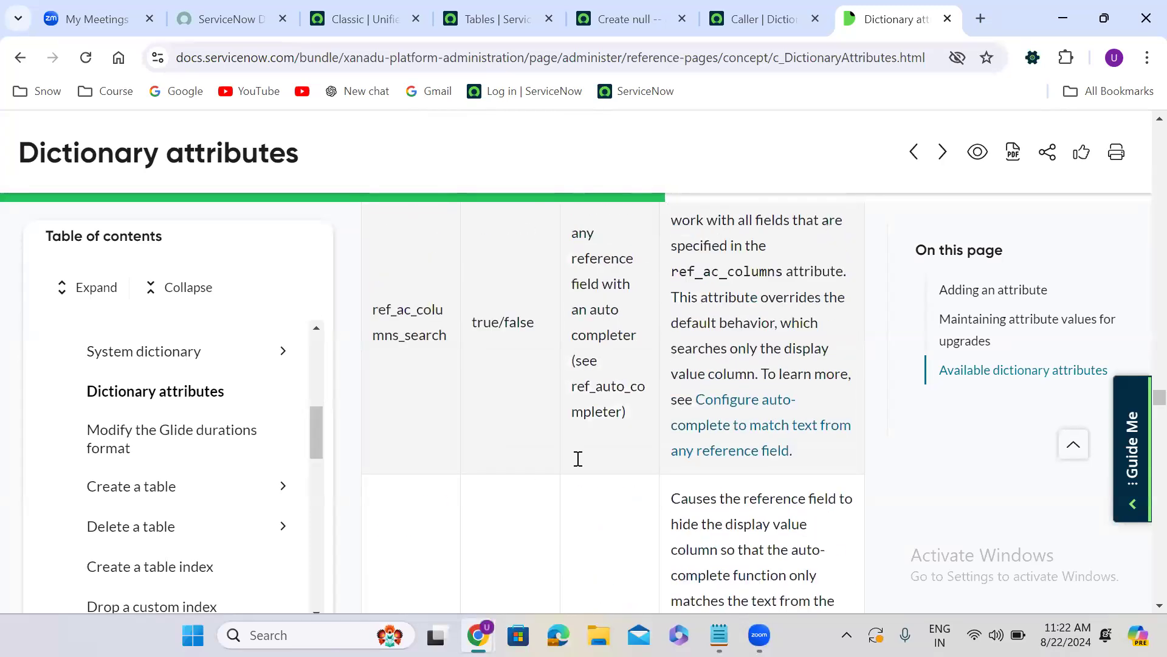
scroll(578, 459, "up", 2)
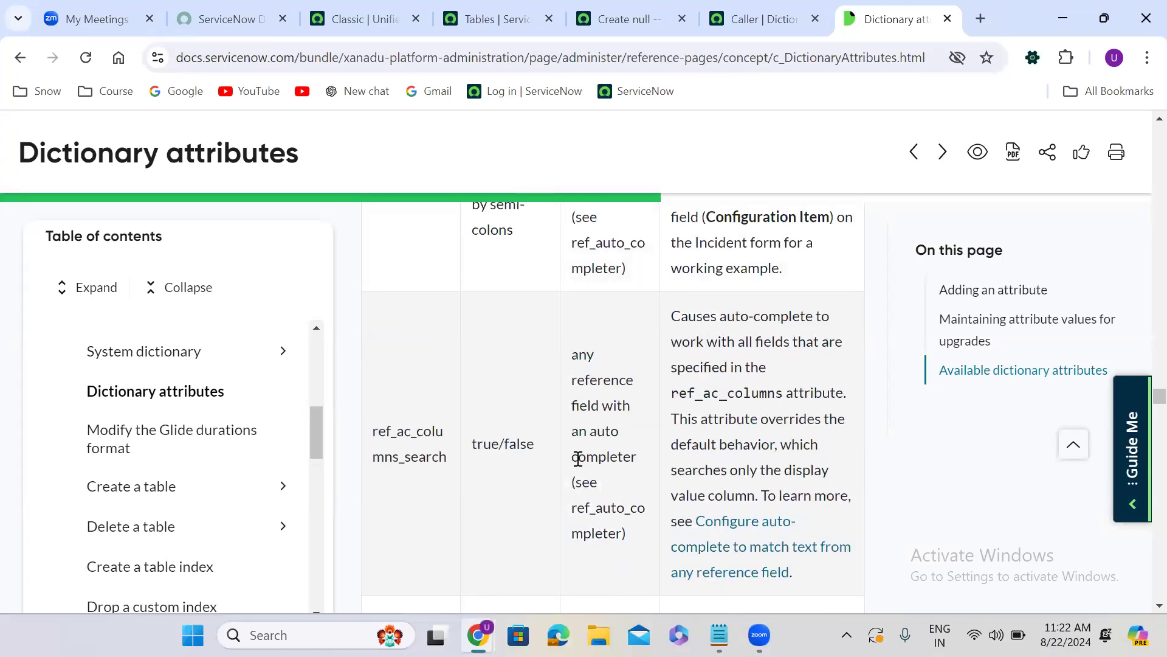
Switch to the new Finance Case form, show the Caller field's recent selections and dismiss them without choosing one
left_click(645, 1)
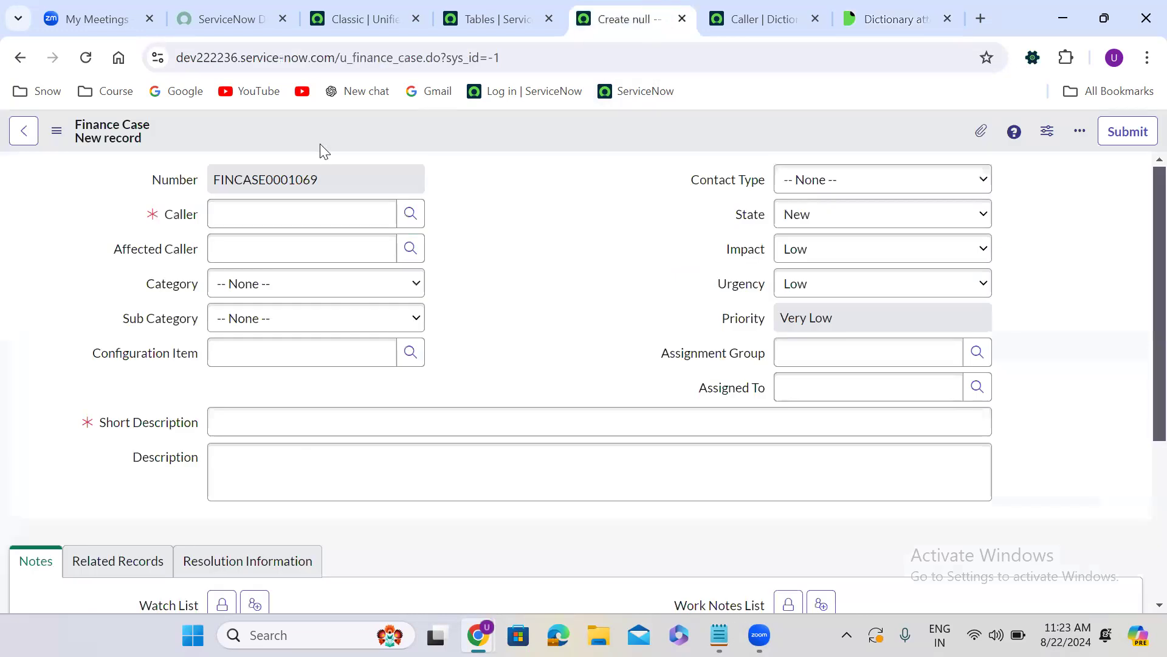
left_click(278, 214)
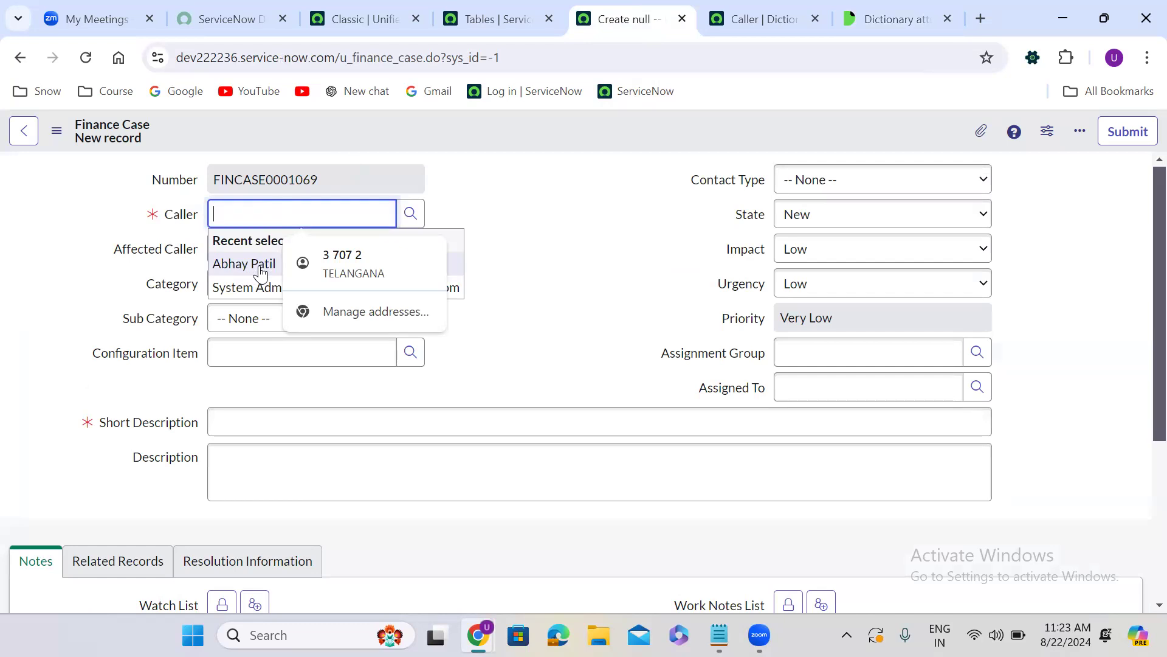
left_click(447, 225)
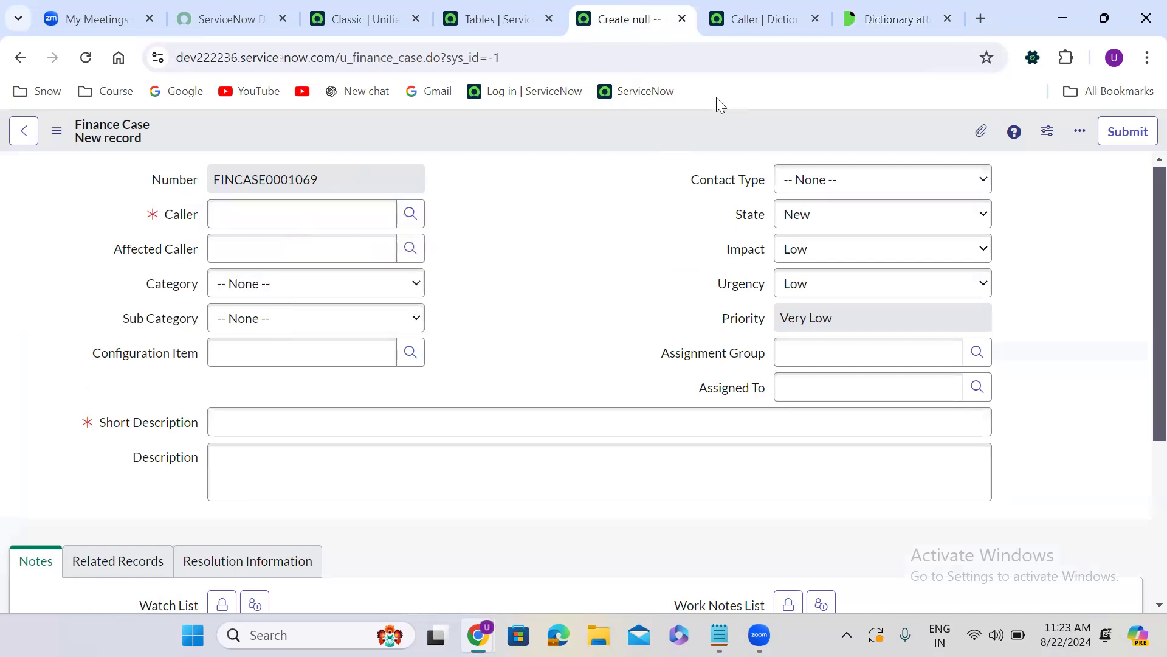
Return to the Dictionary attributes article and examine the reference field attributes between ref_ac_columns_search and ref_list_label
left_click(875, 22)
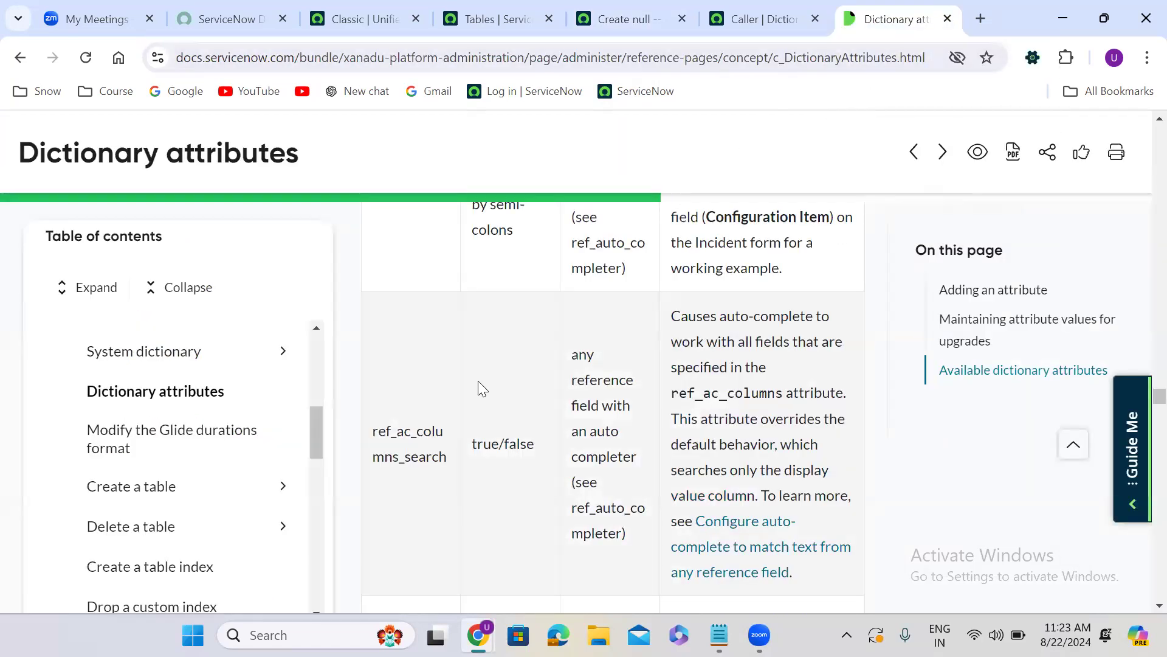
scroll(478, 381, "down", 5)
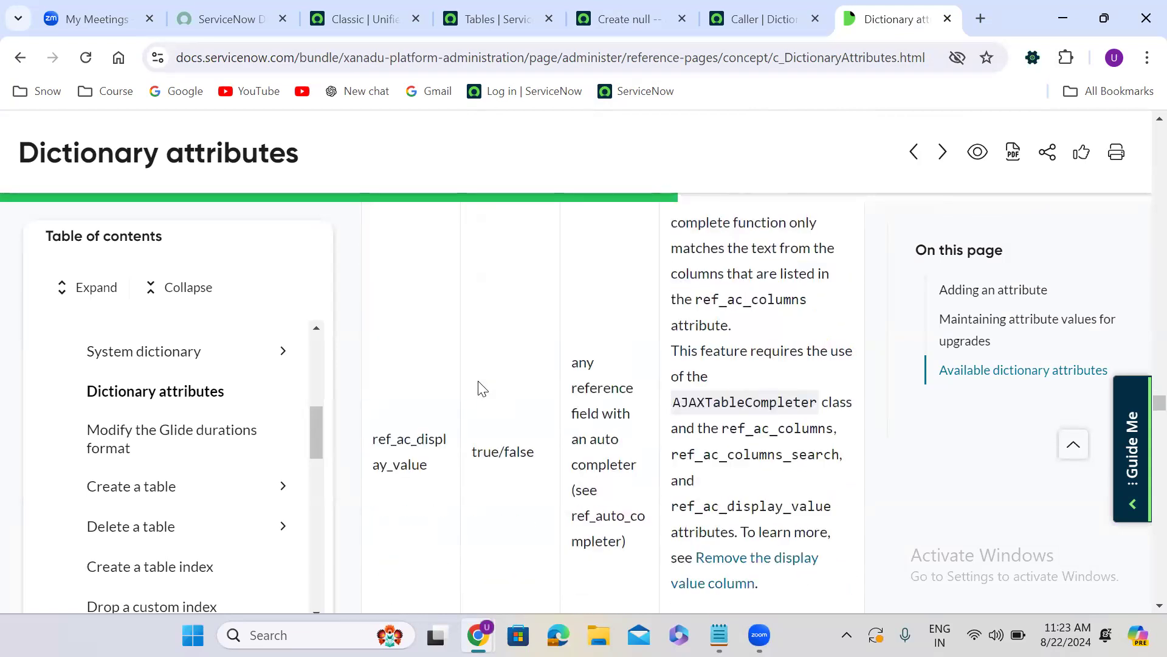
scroll(482, 388, "down", 2)
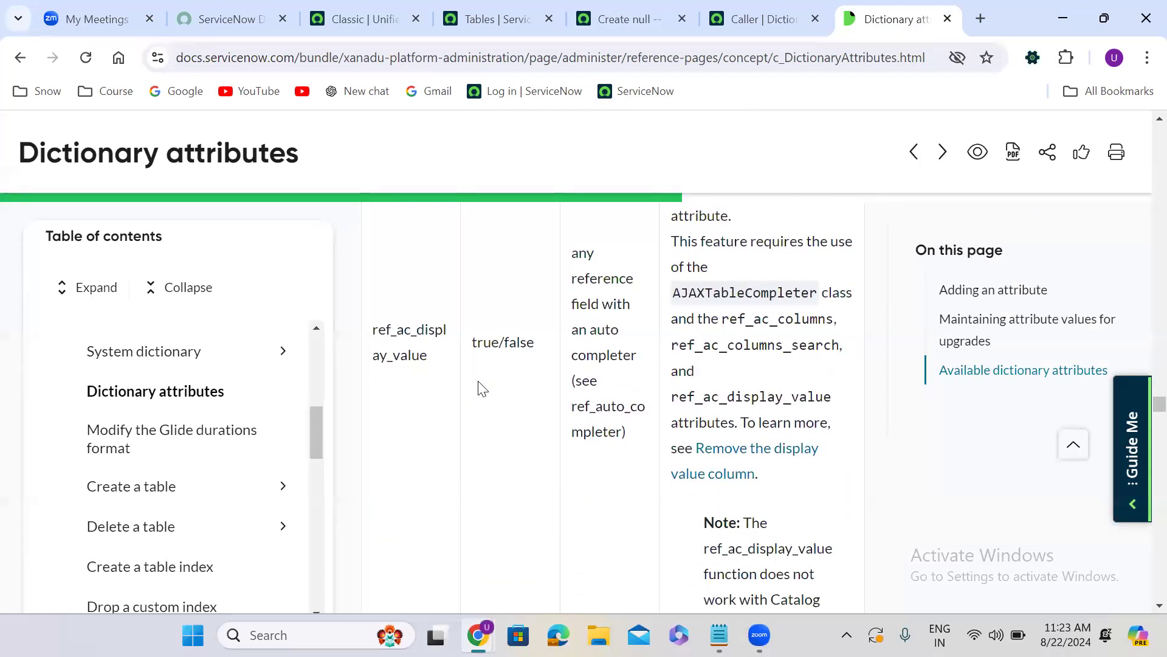
scroll(482, 387, "down", 10)
scroll(482, 387, "down", 8)
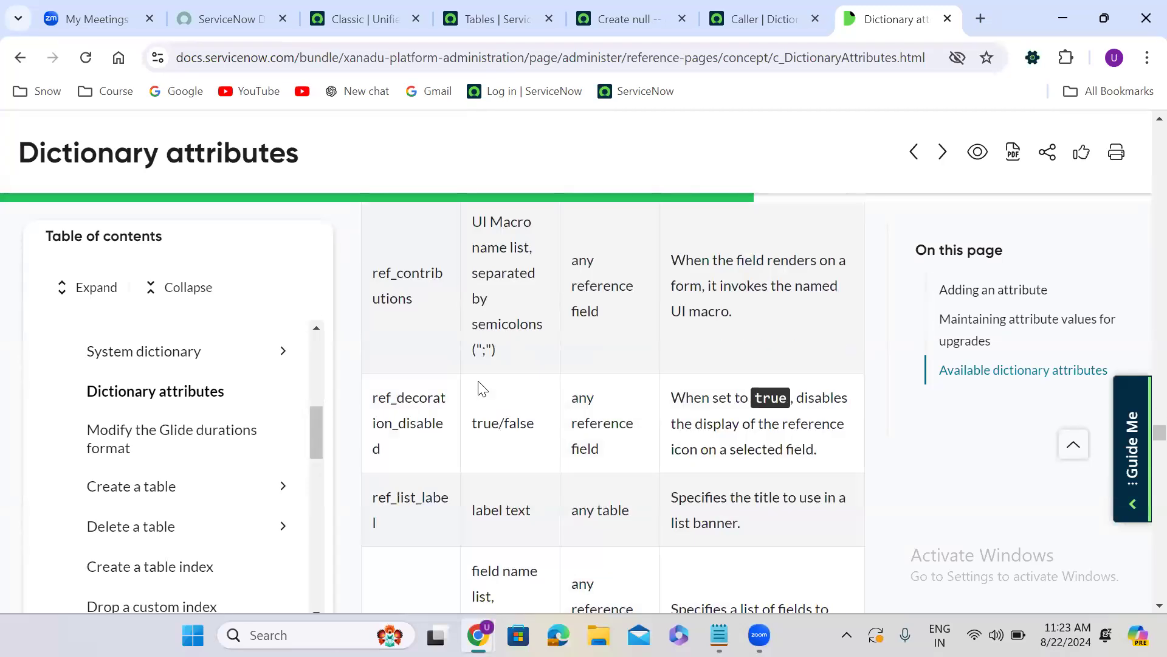
scroll(482, 388, "up", 6)
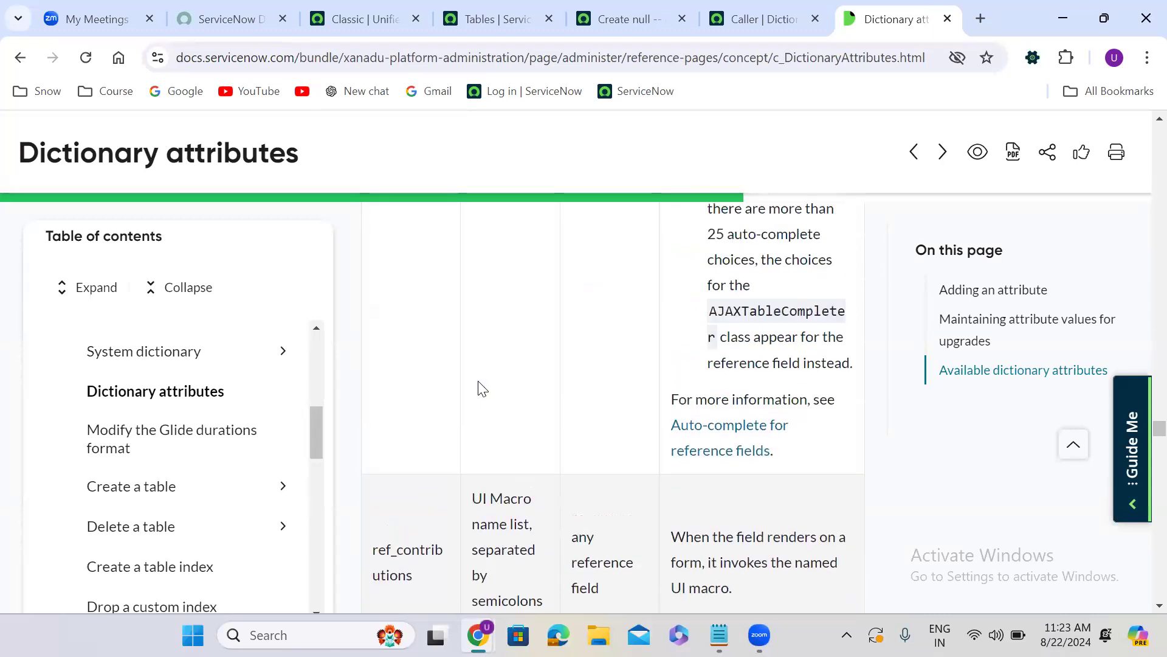
scroll(482, 387, "down", 7)
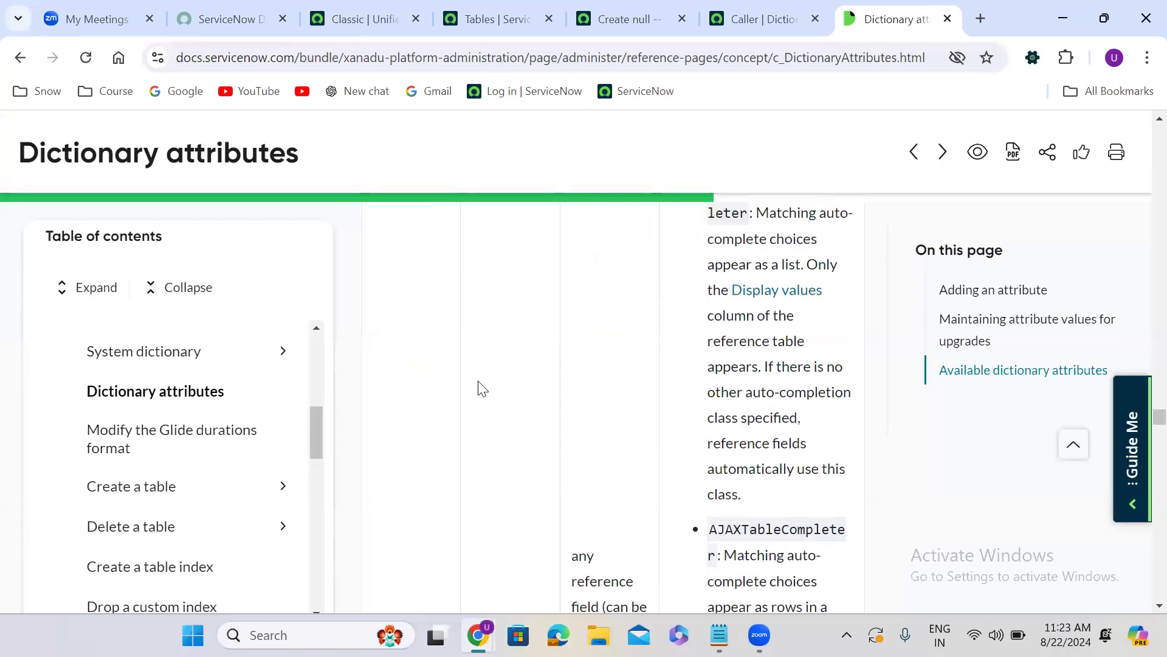
scroll(482, 388, "up", 6)
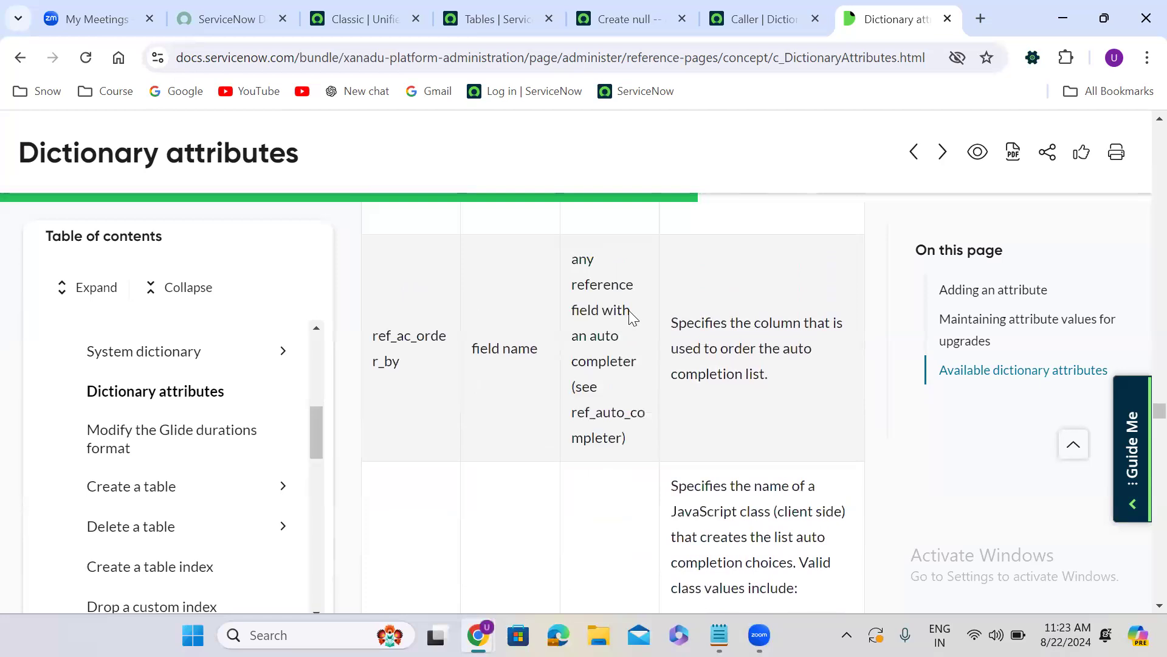
Review the target elements of ref_ac_order_by, ref_ac_display_value, ref_ac_columns_search and ref_ac_columns, highlighting the reference field type
double_click(416, 335)
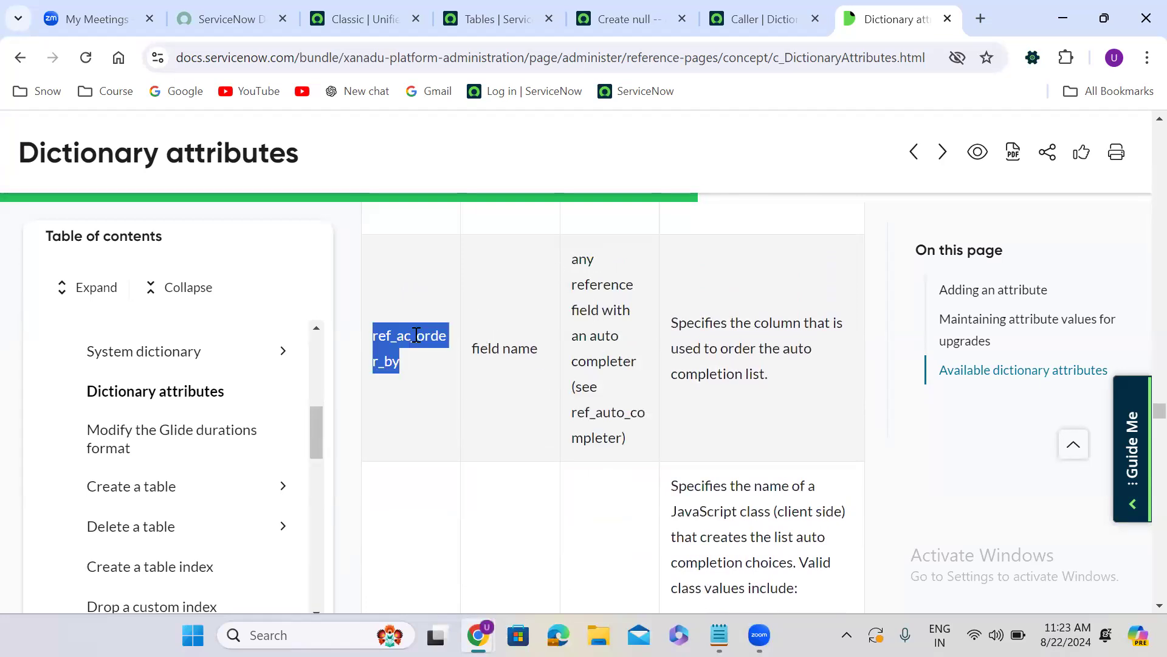
left_click(543, 291)
scroll(543, 292, "up", 3)
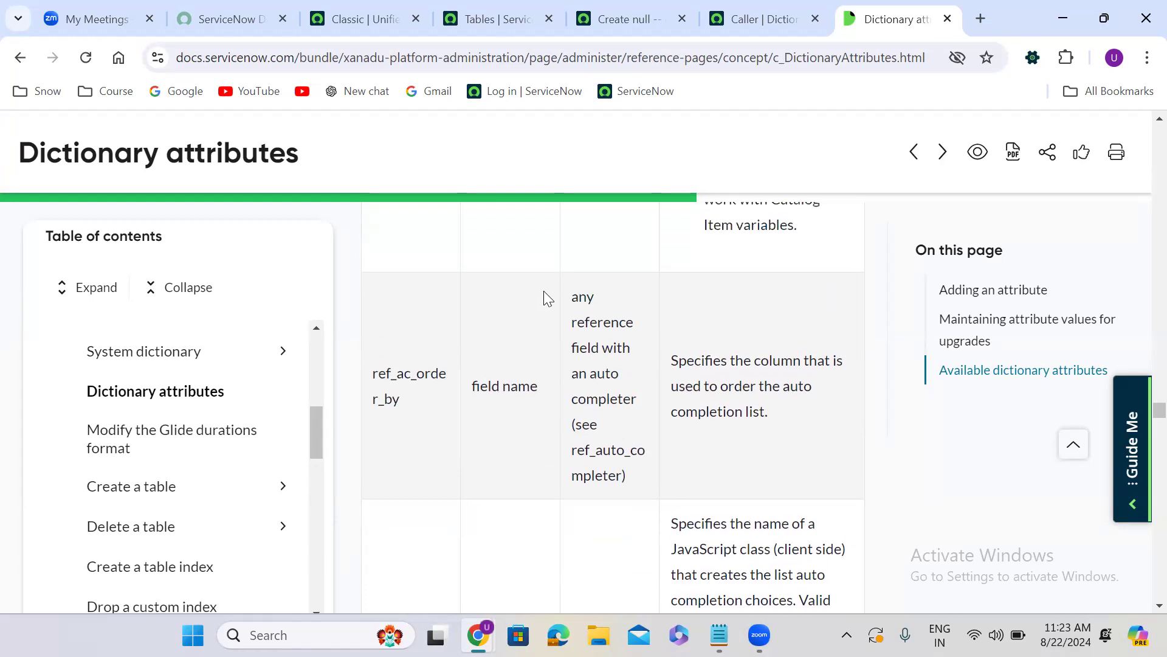
scroll(548, 298, "up", 3)
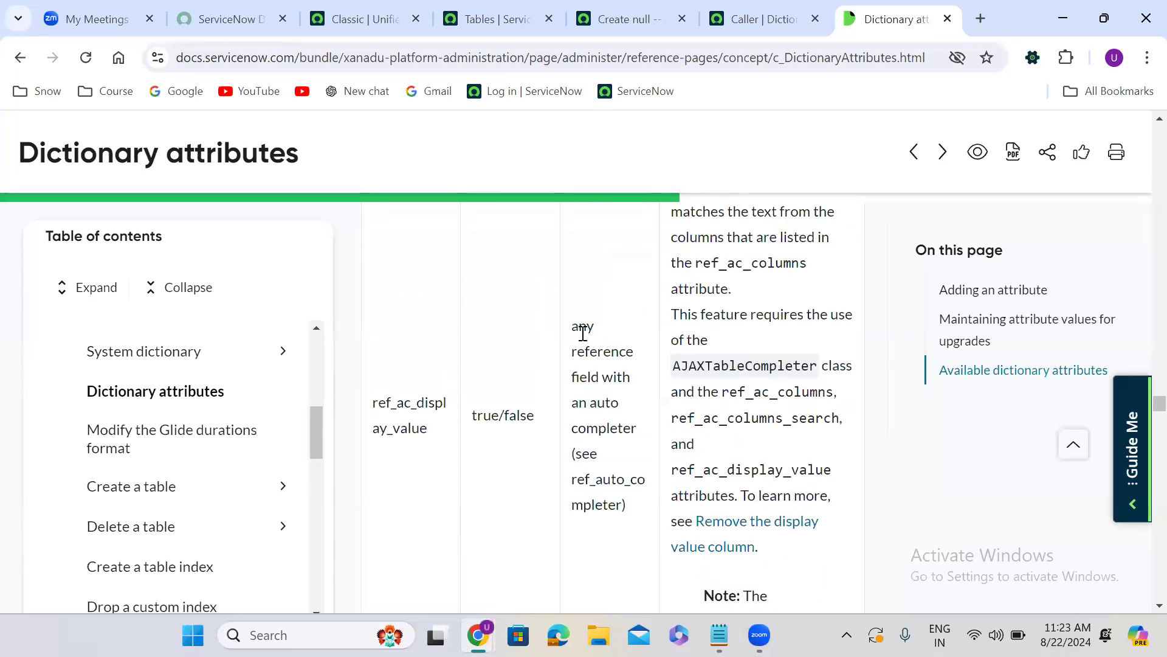
double_click(587, 343)
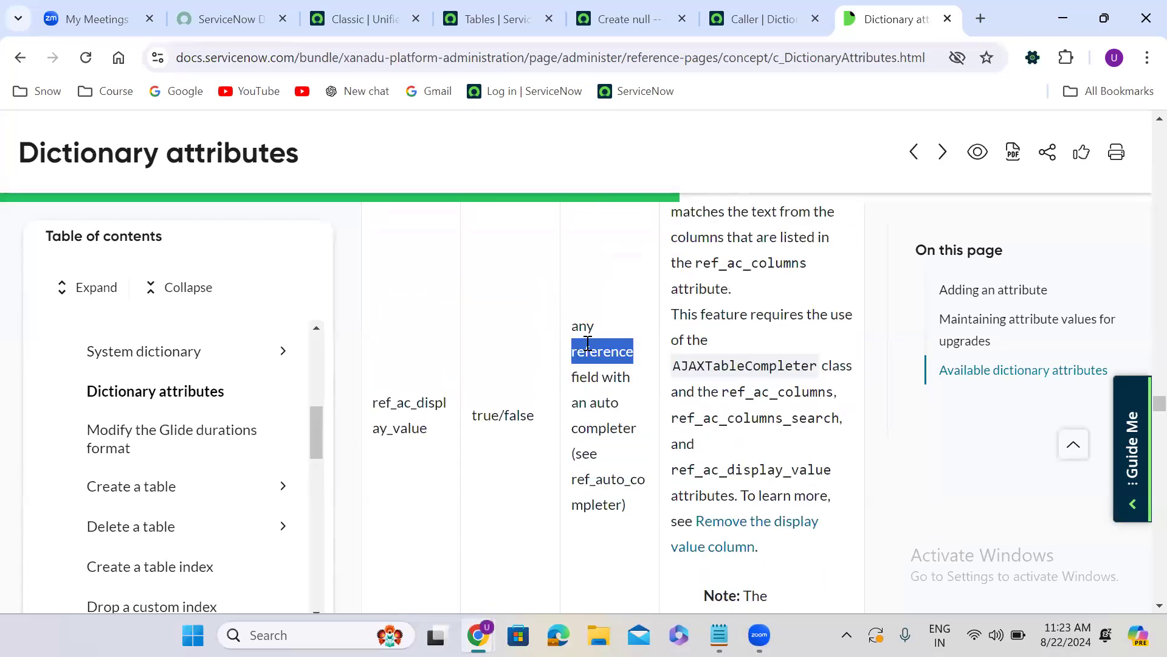
left_click(487, 350)
scroll(487, 350, "up", 5)
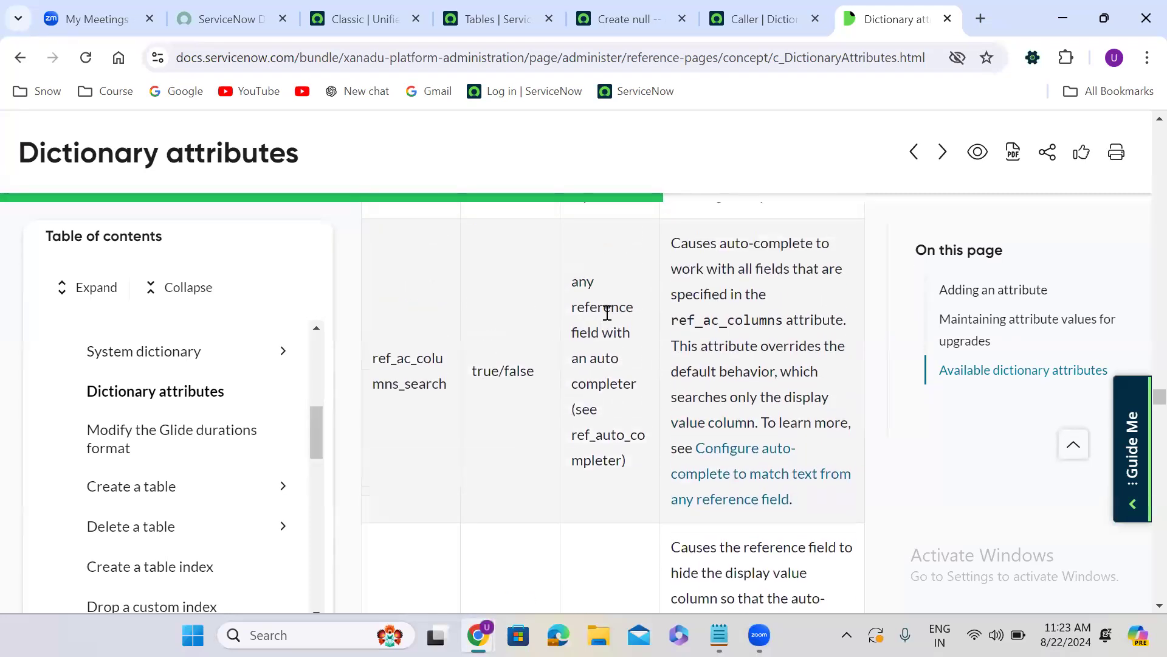
double_click(607, 313)
left_click(393, 385)
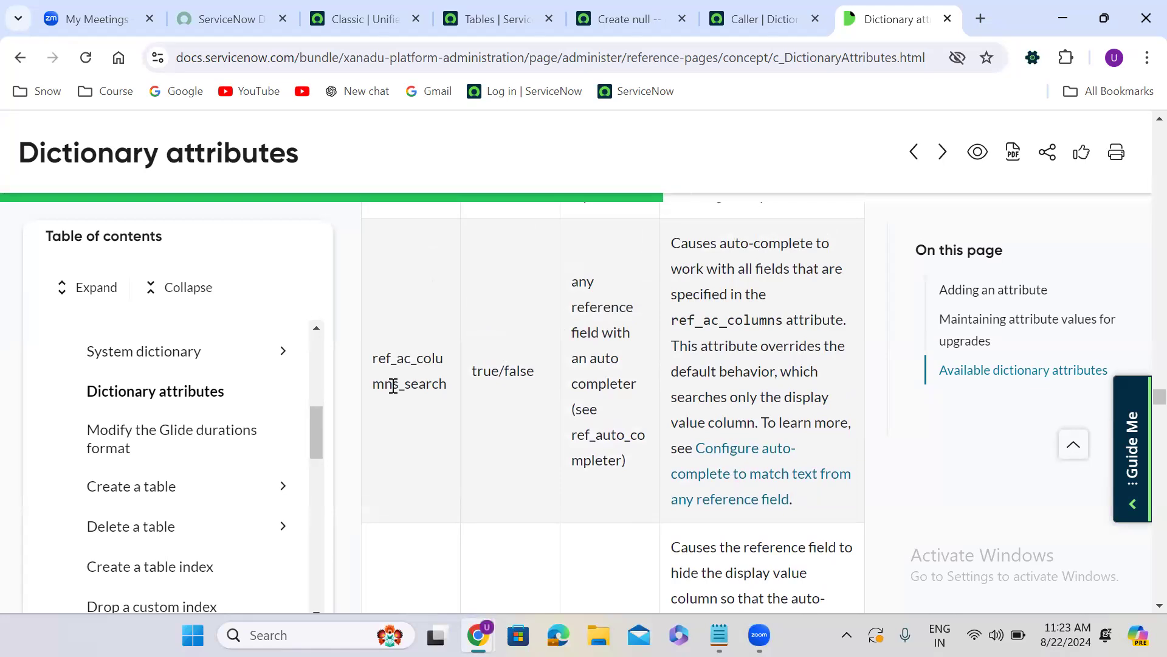
scroll(393, 385, "up", 4)
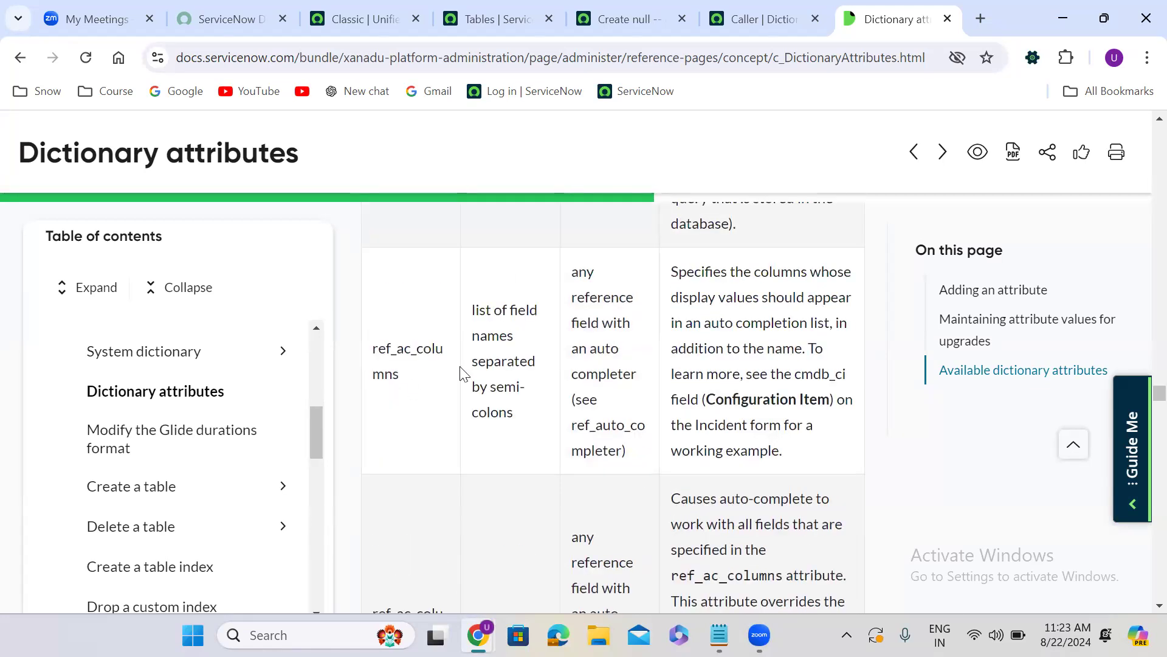
double_click(609, 295)
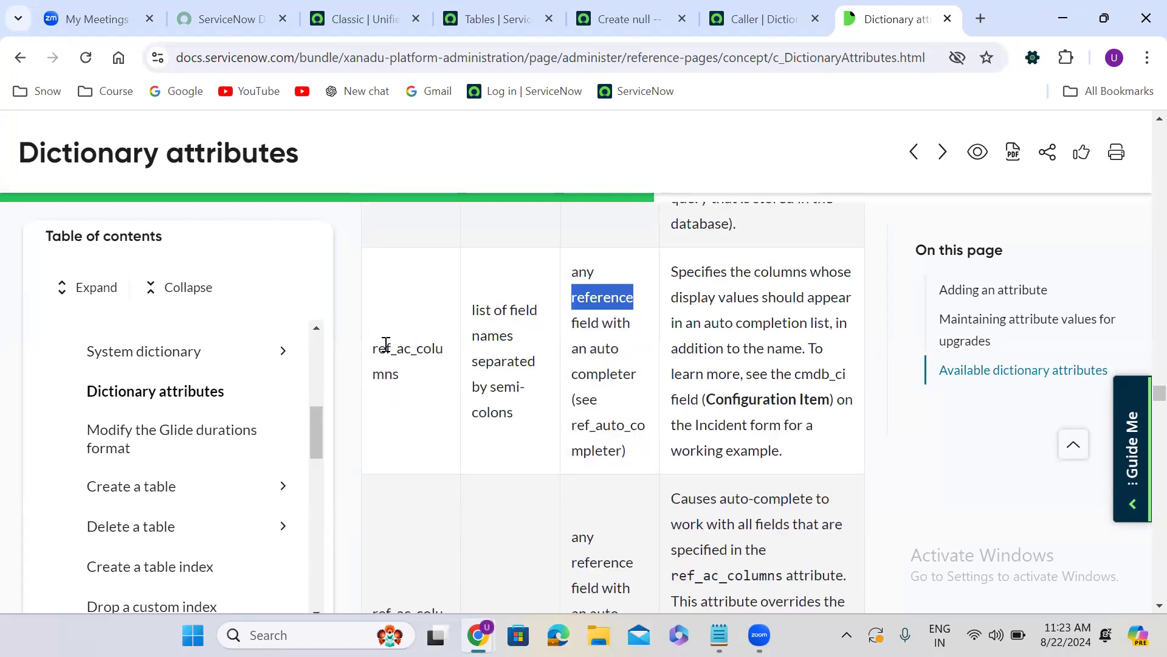
left_click(504, 297)
scroll(505, 296, "up", 1)
scroll(504, 297, "up", 5)
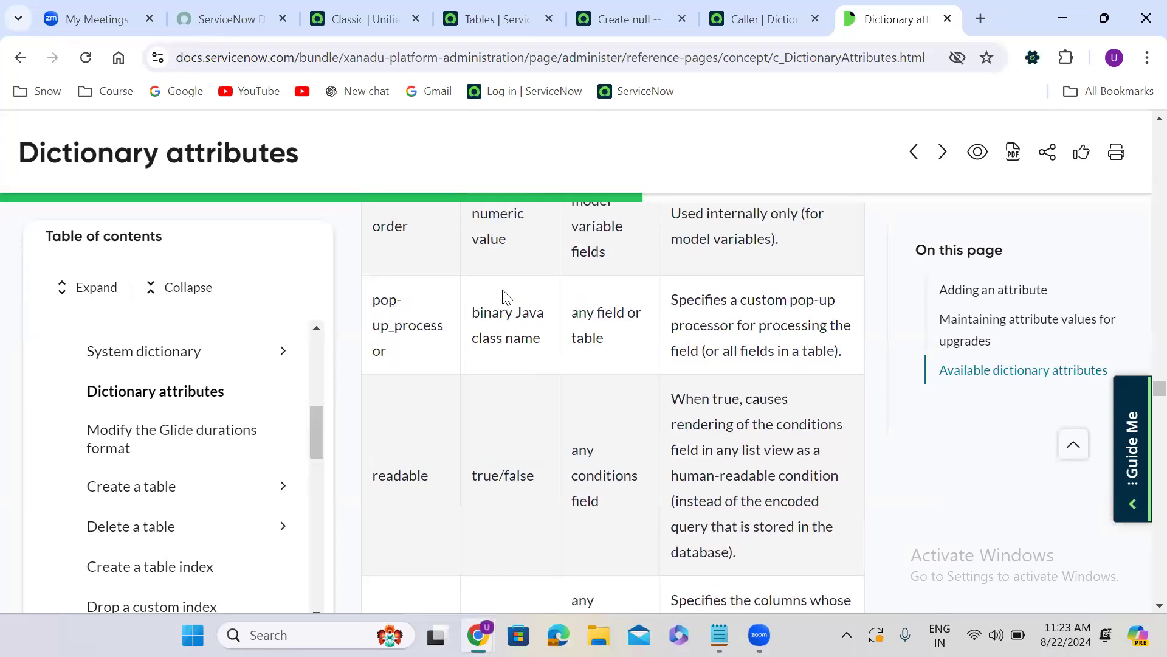
Examine the Dictionary attributes entries from pop-up_processor down to repeat_type_field, including the autocompleter, contributions and decoration attributes for reference fields
scroll(502, 290, "down", 15)
scroll(504, 297, "down", 10)
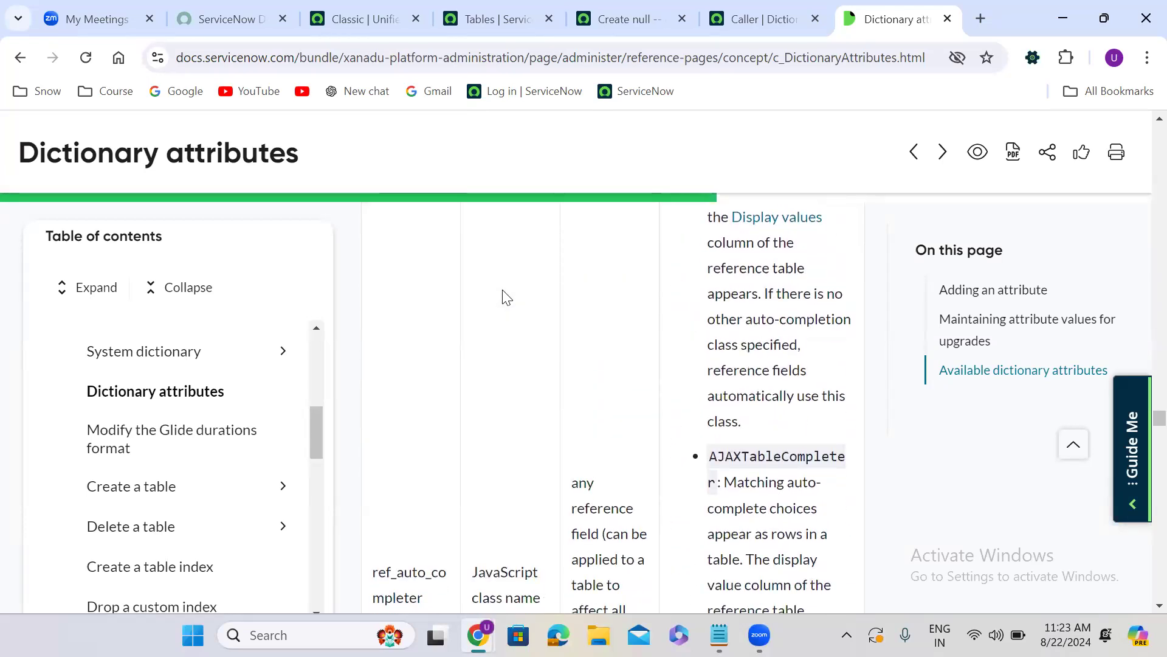
scroll(504, 297, "down", 5)
scroll(504, 298, "down", 6)
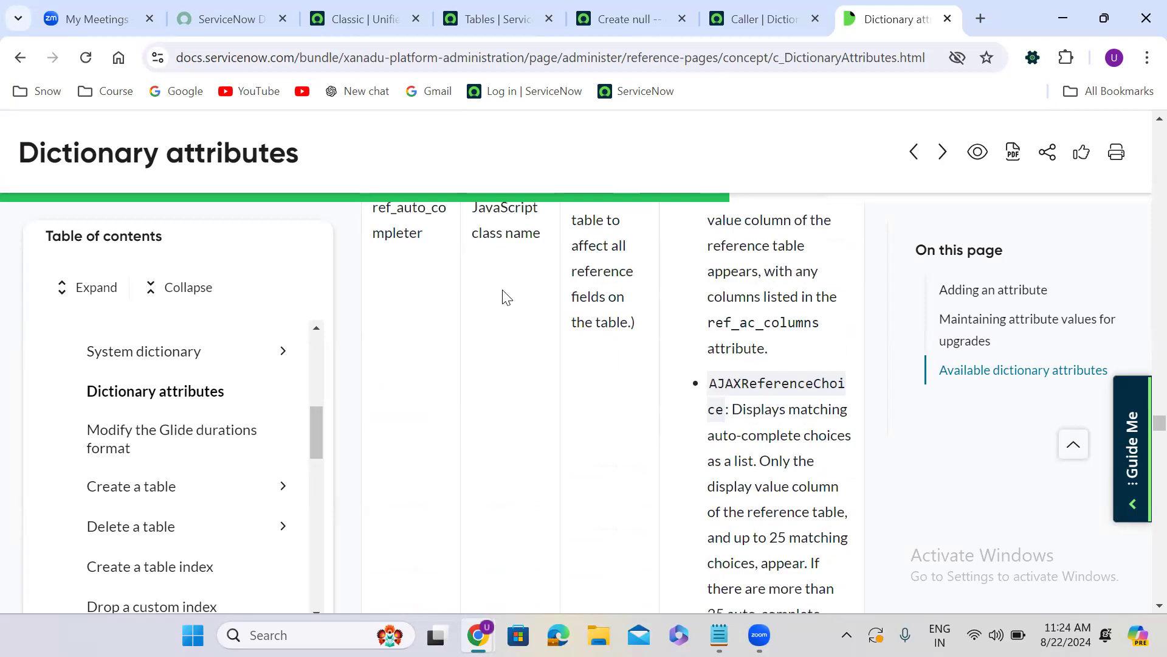
scroll(505, 297, "down", 3)
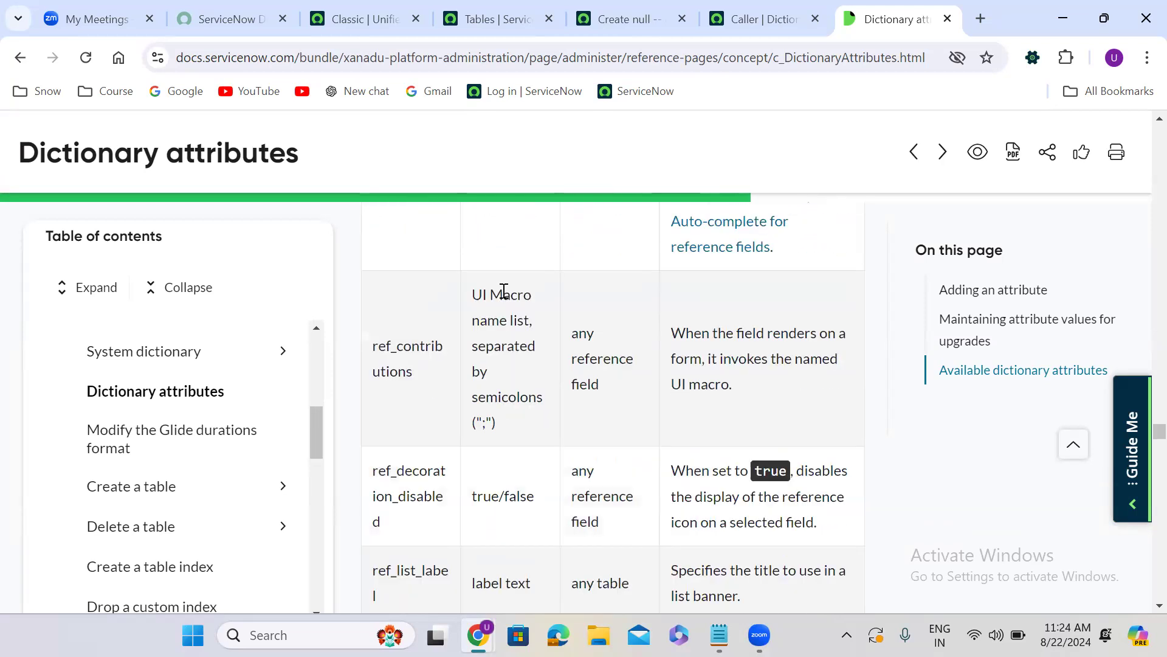
scroll(504, 291, "down", 3)
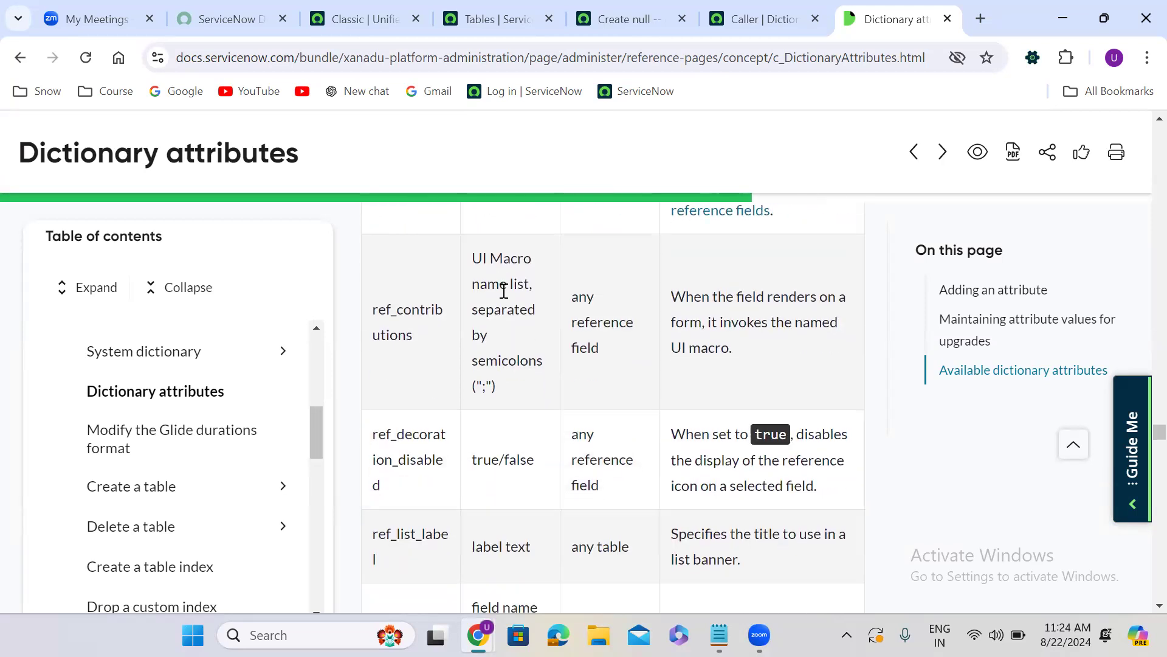
scroll(504, 291, "down", 12)
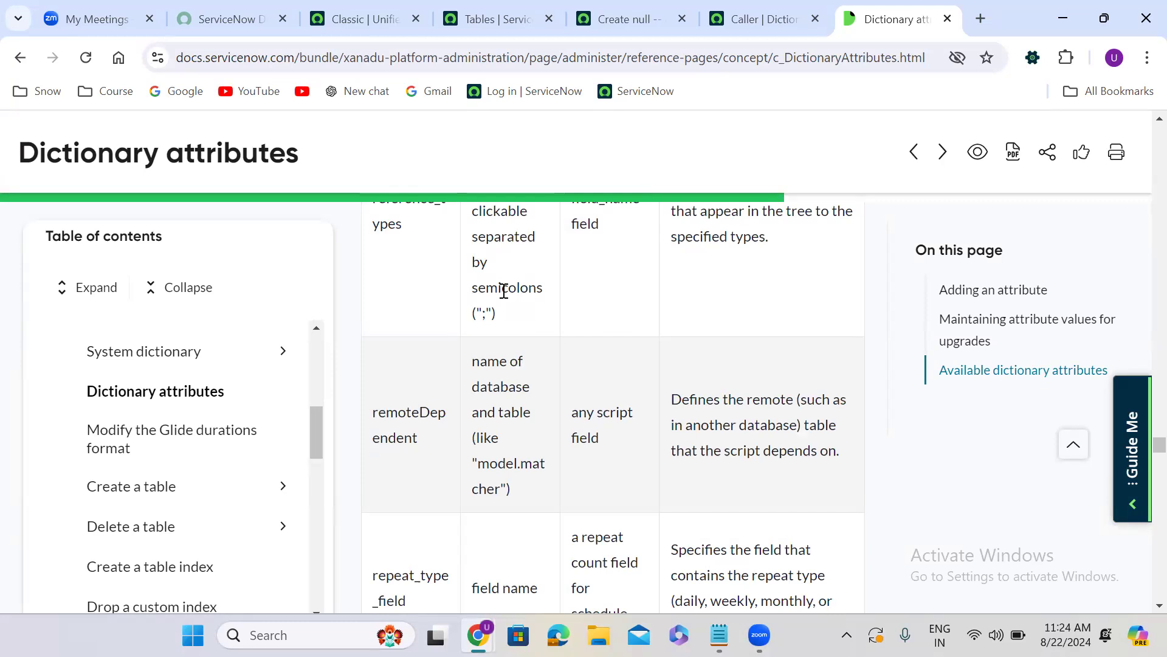
Open a blank browser tab, return to the Dictionary attributes article and review the reference field attributes back up to ref_ac_columns
left_click(979, 18)
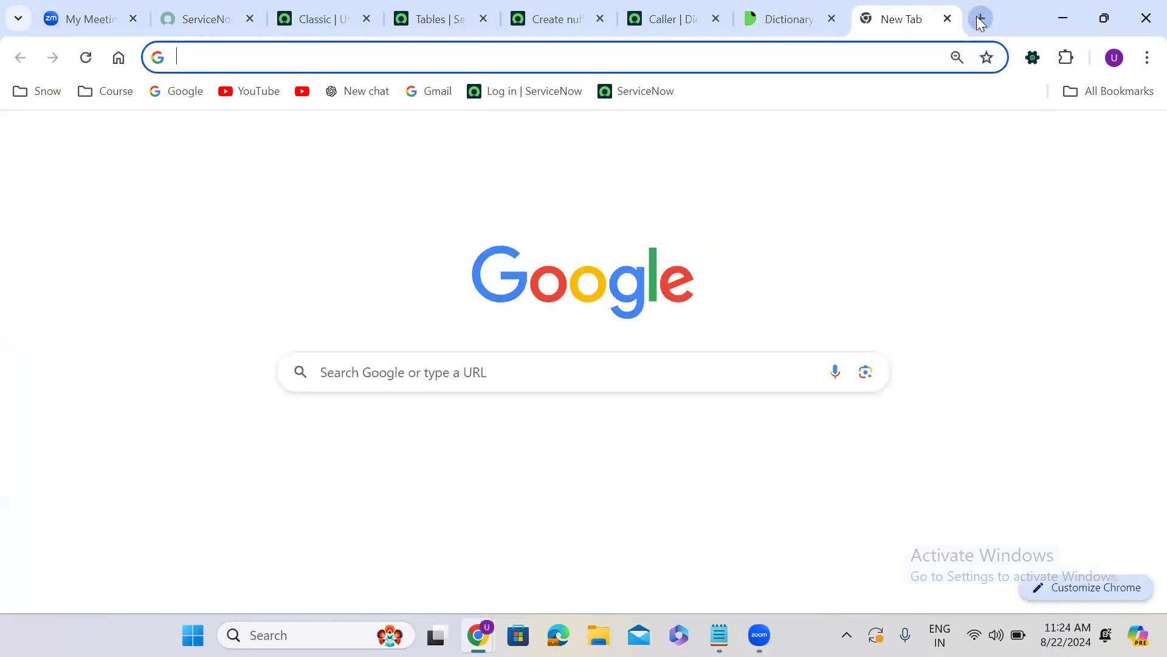
left_click(782, 19)
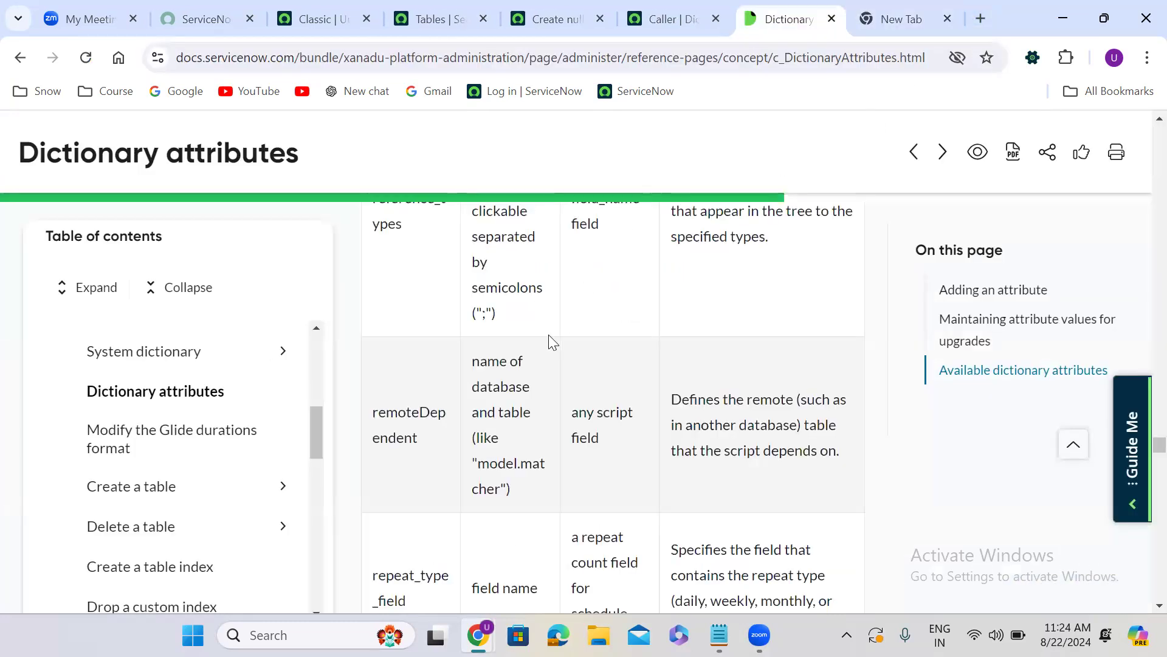
scroll(551, 341, "up", 3)
scroll(550, 341, "up", 8)
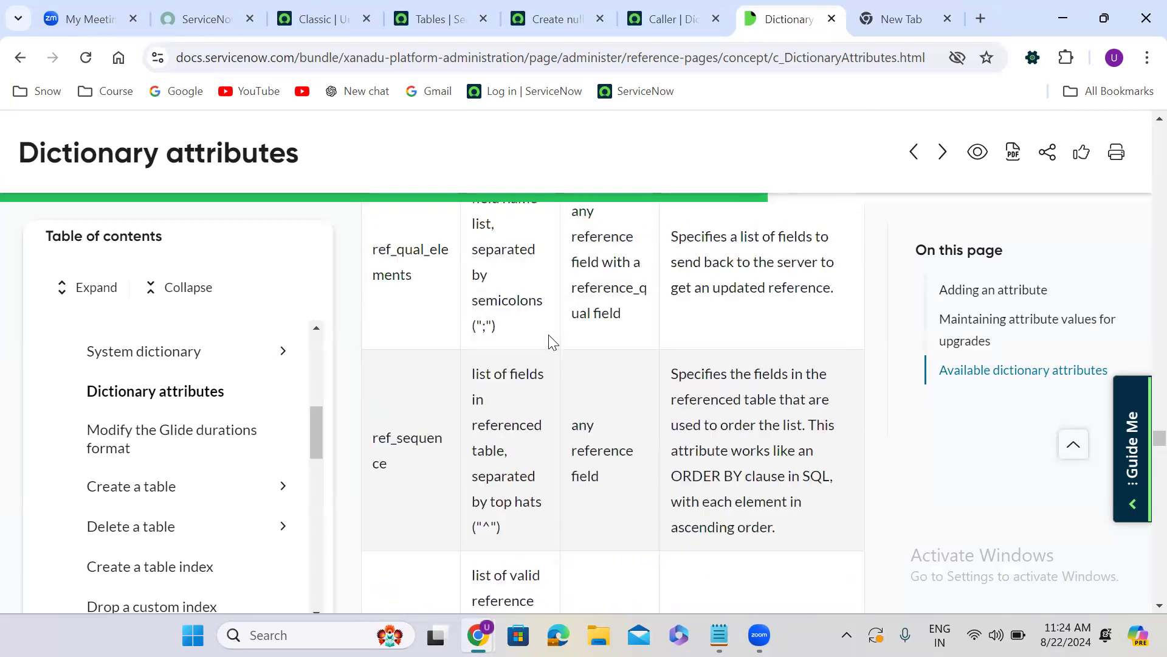
scroll(551, 341, "up", 6)
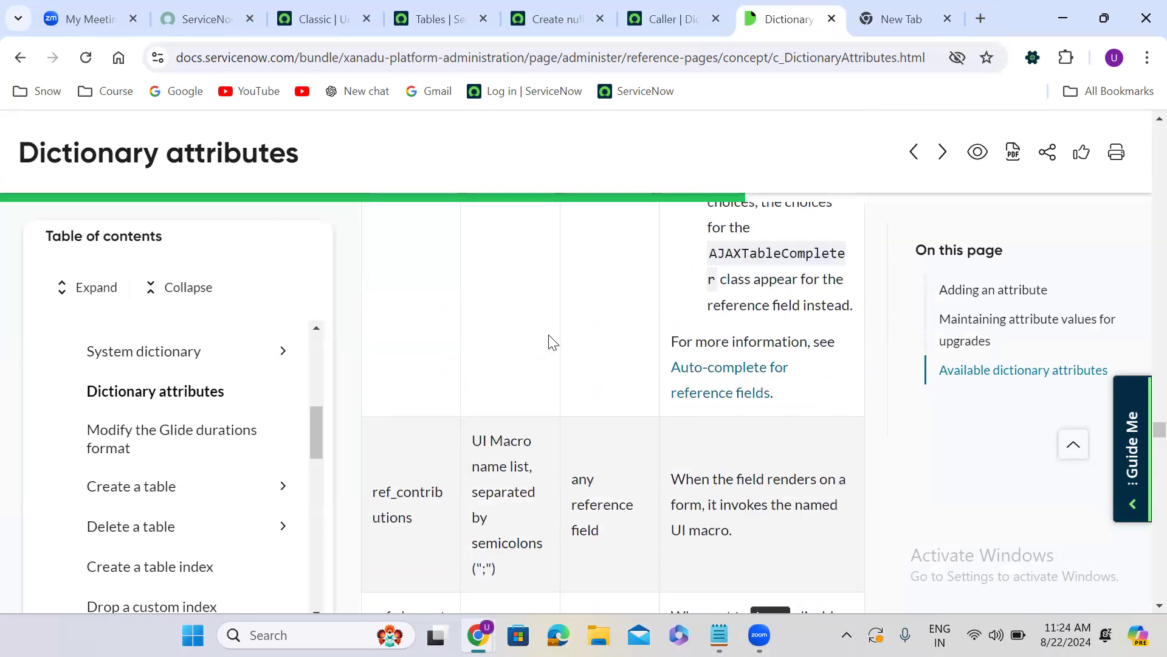
scroll(551, 340, "up", 5)
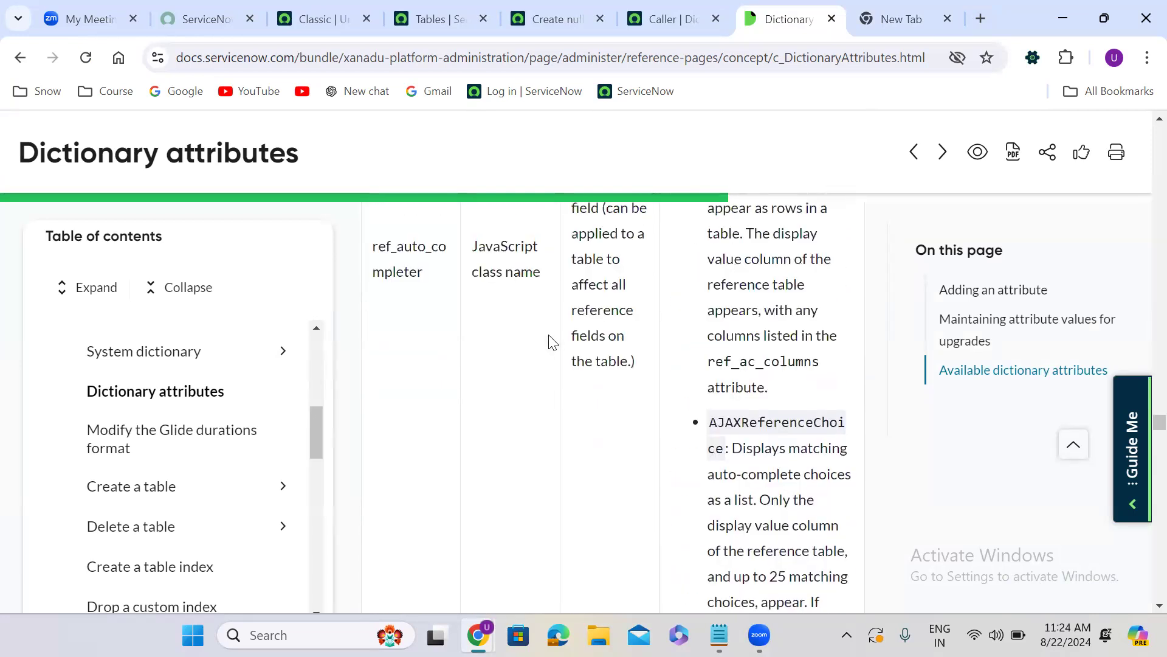
scroll(551, 340, "up", 6)
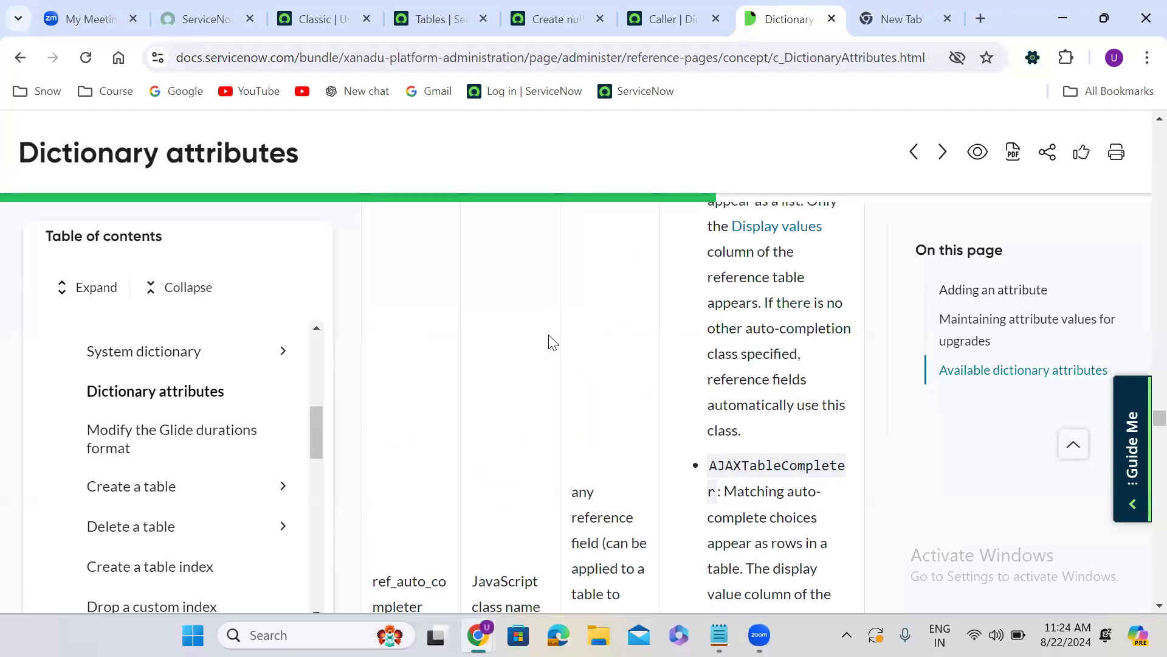
scroll(551, 340, "up", 4)
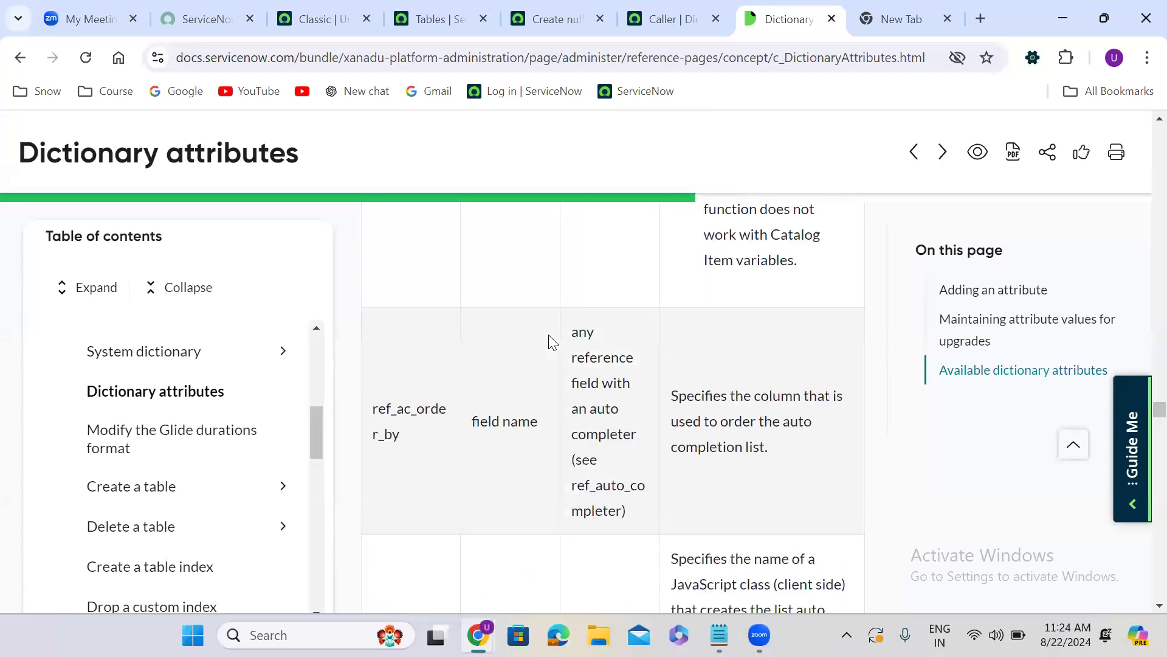
scroll(551, 340, "up", 6)
scroll(551, 341, "up", 6)
scroll(551, 341, "up", 6)
scroll(551, 340, "down", 2)
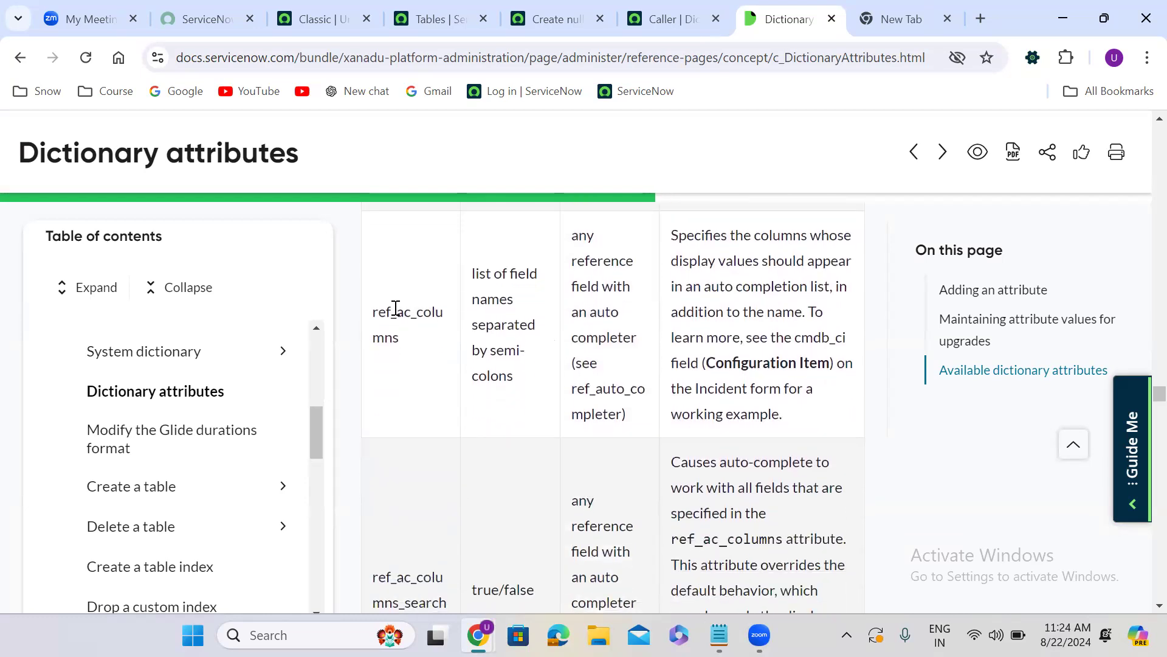
Copy the attribute name ref_ac_columns into the Notepad note below the definition, correcting the definition's last word to "behavior"
double_click(395, 308)
key("ctrl+c")
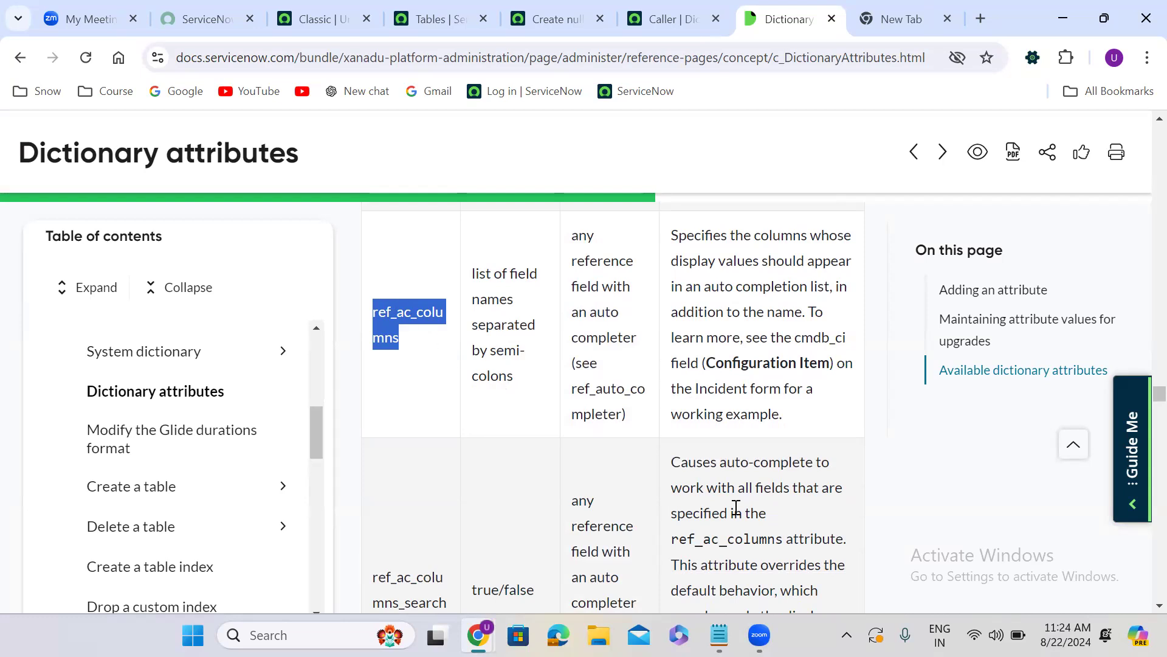
left_click(720, 634)
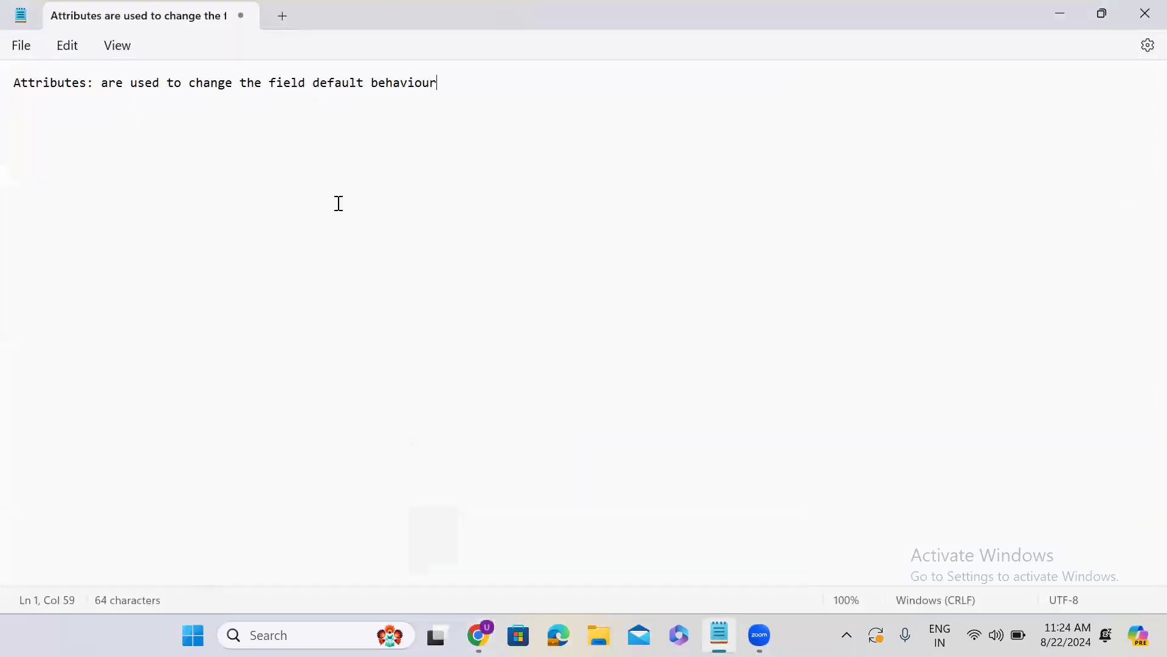
key("BackSpace")
key("BackSpace")
type("r")
key("Return")
key("Return")
key("Return")
key("ctrl+v")
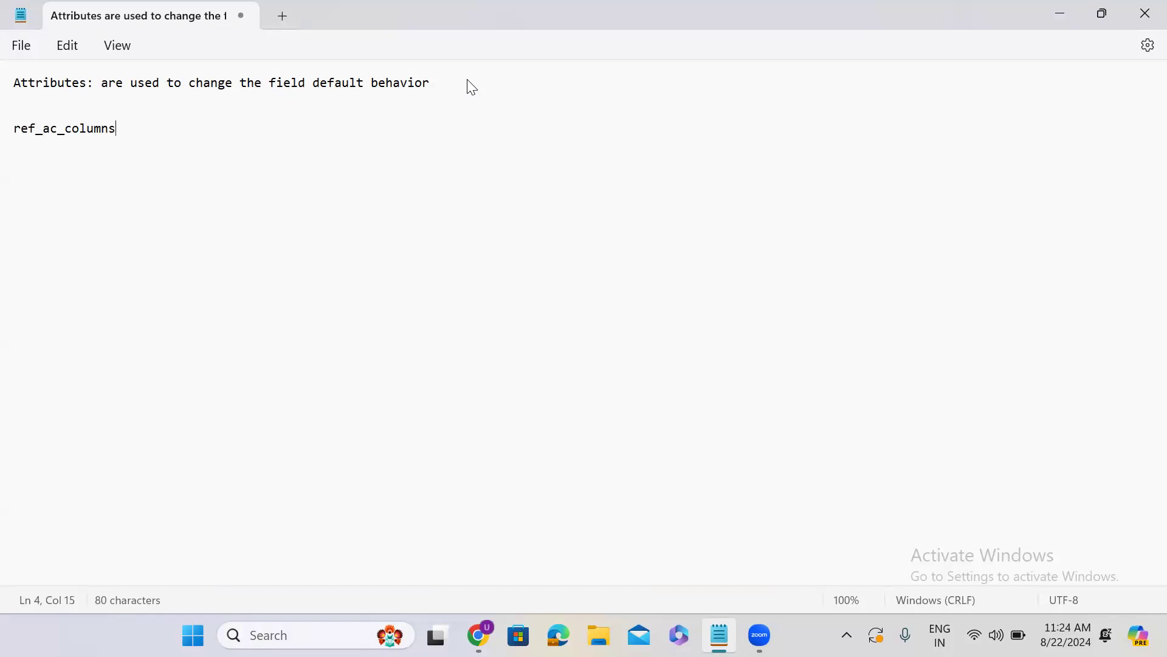
Extend the attribute line in the note to ref_ac_columns=email;department,location,mibile_phone
type("=email:")
key("BackSpace")
type(";")
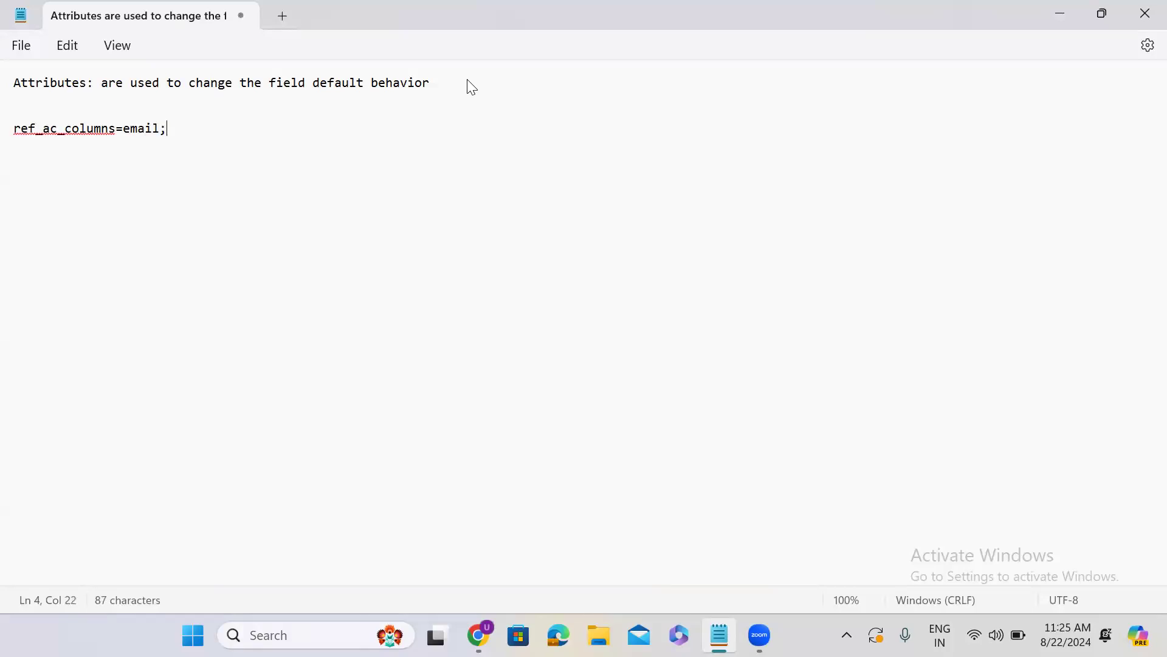
type("depart")
type("ment,")
type("lo")
type("catio")
type("n,")
type("i")
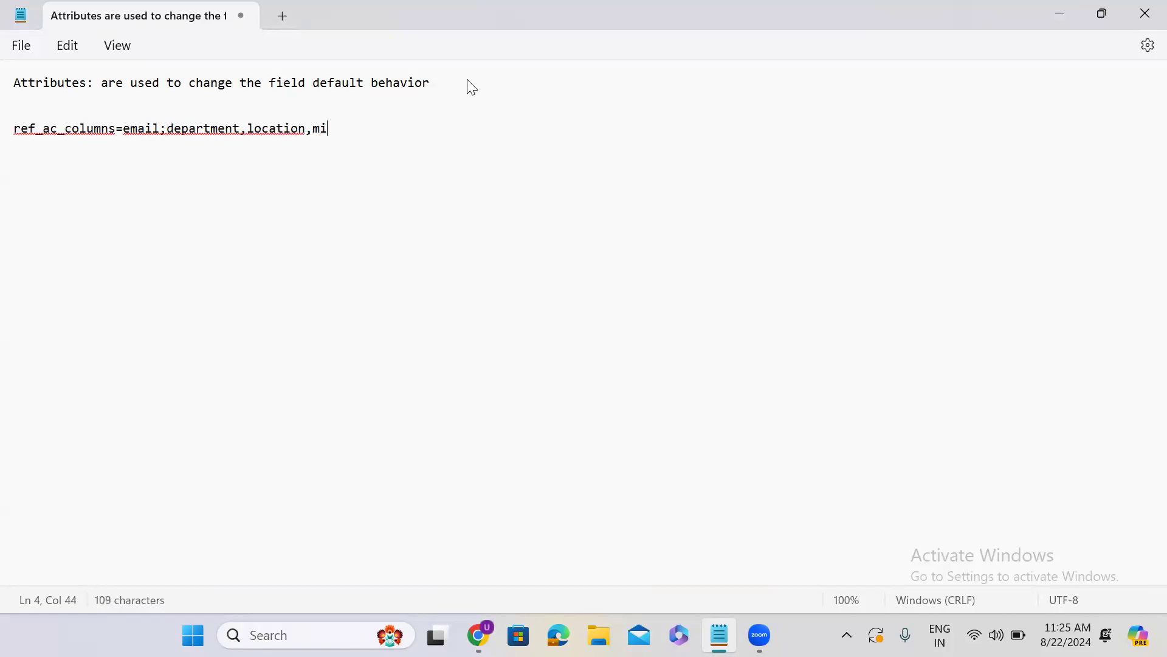
type("bile_phone")
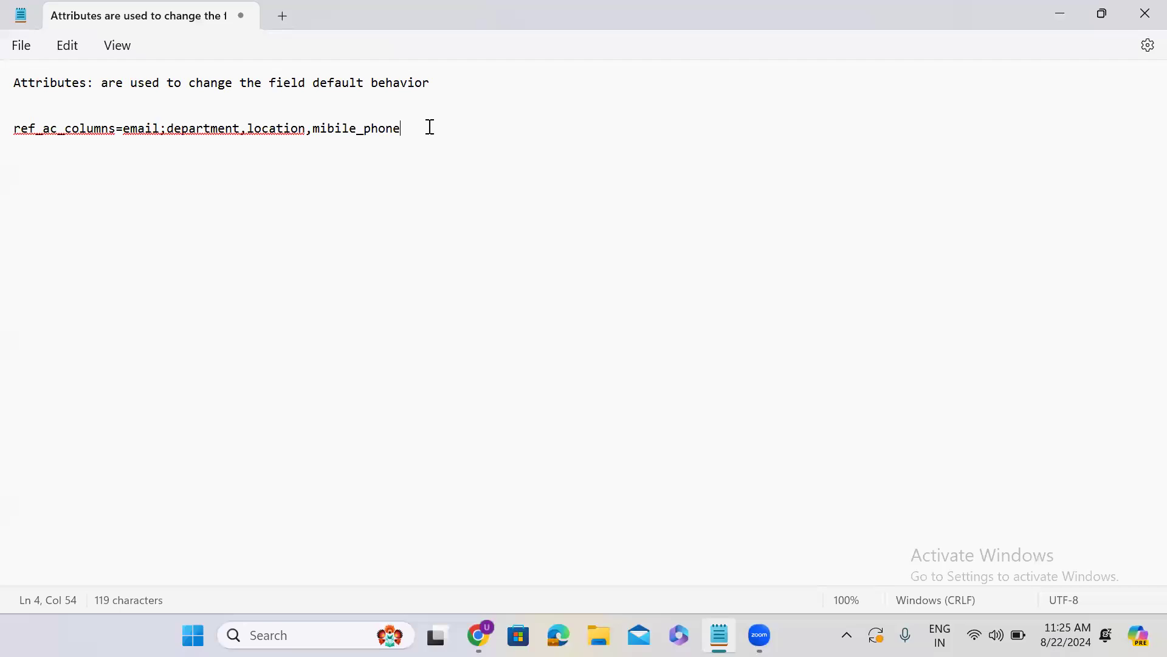
Replace the commas after location and department in the attribute line with semicolons
left_click(315, 130)
key("BackSpace")
type(";")
left_click(247, 129)
key("BackSpace")
type(";")
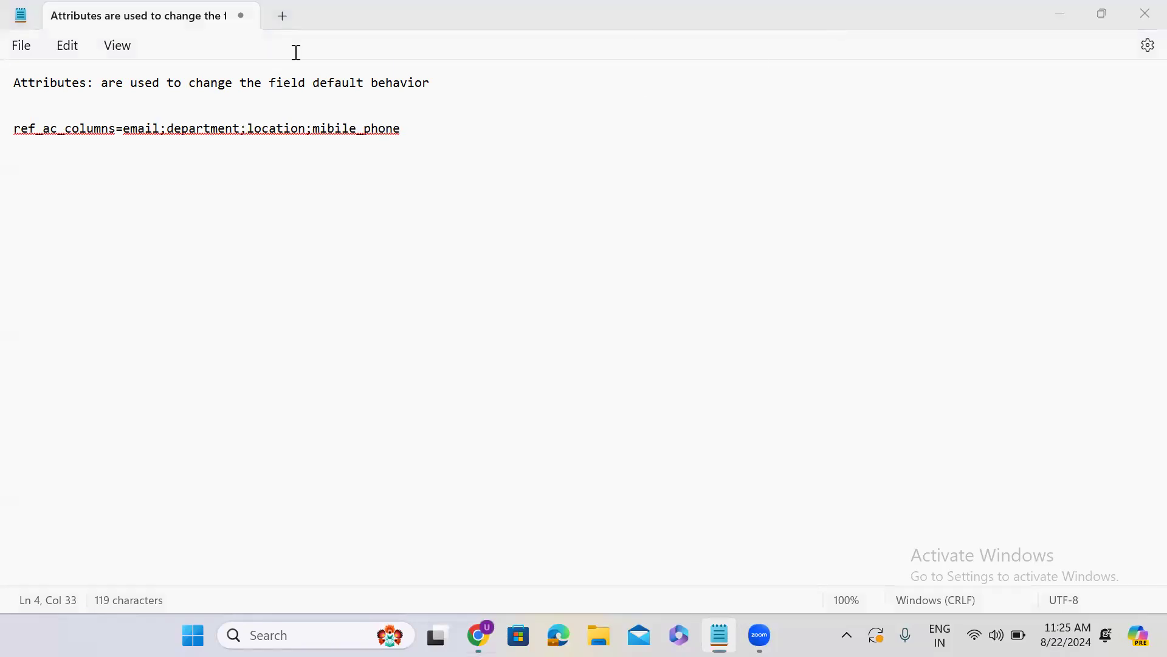
Switch to ServiceNow in Chrome, open the Users list in its own tab and start a new User record
key("alt+Tab")
left_click(331, 22)
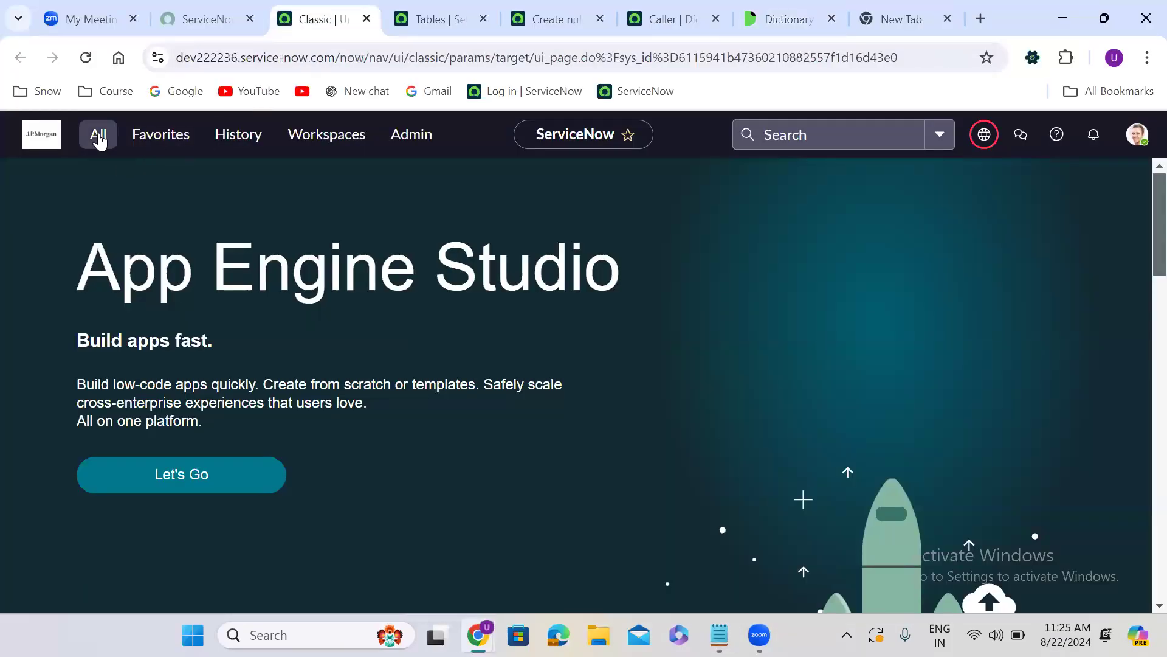
left_click(98, 137)
type("use")
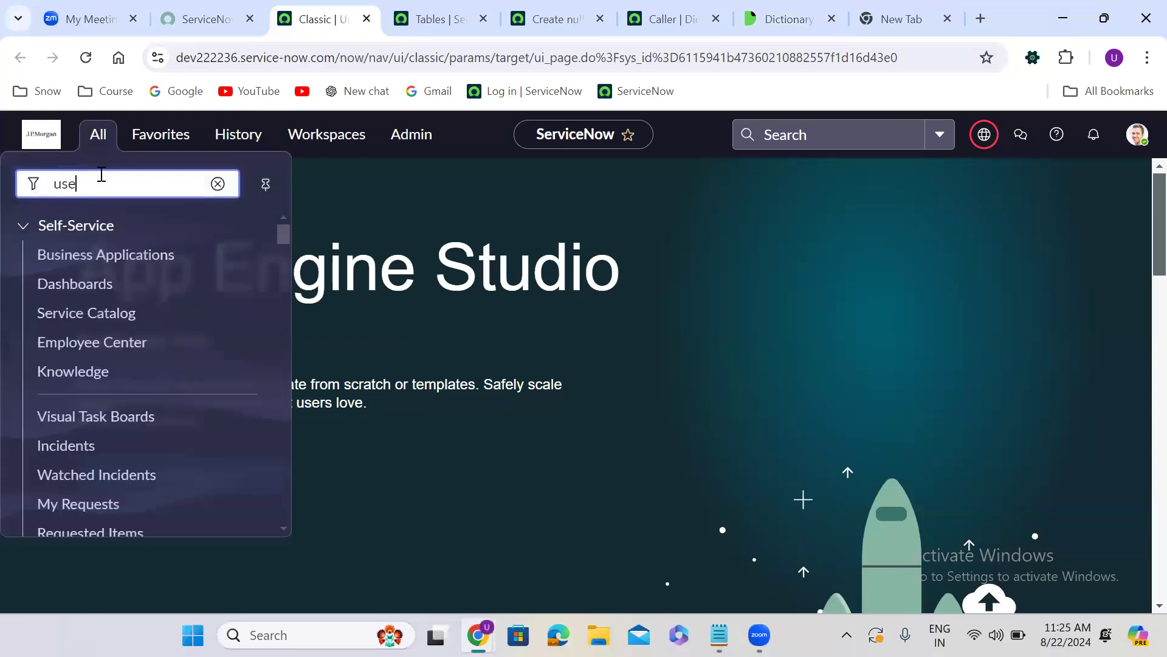
type("r ad")
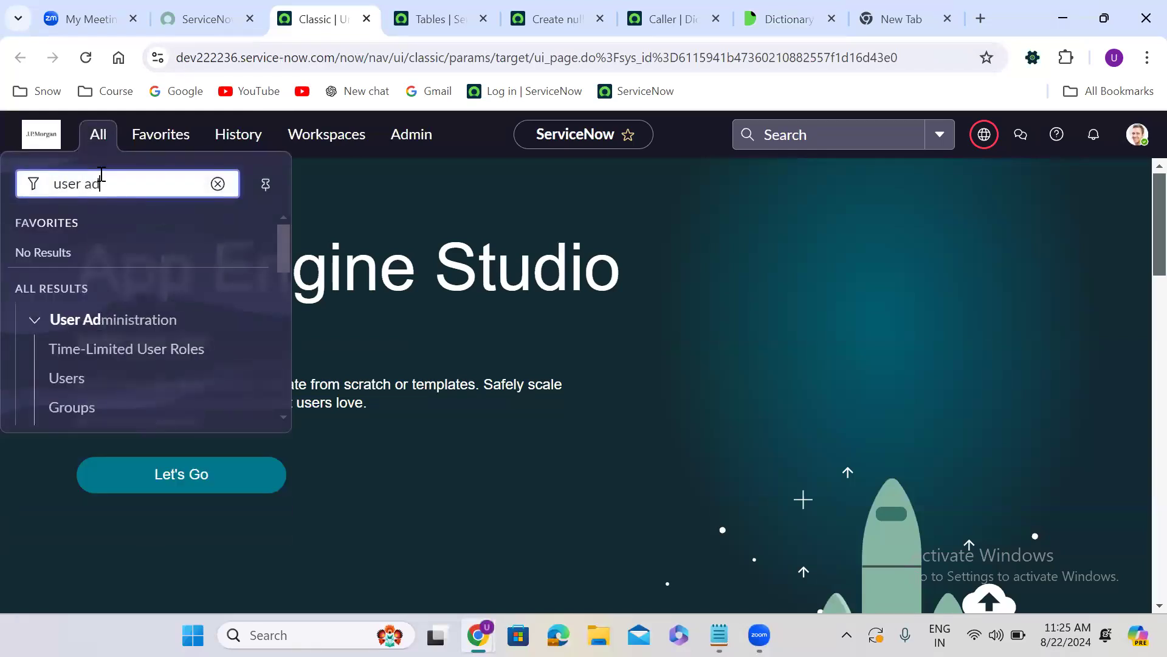
middle_click(71, 384)
left_click(380, 16)
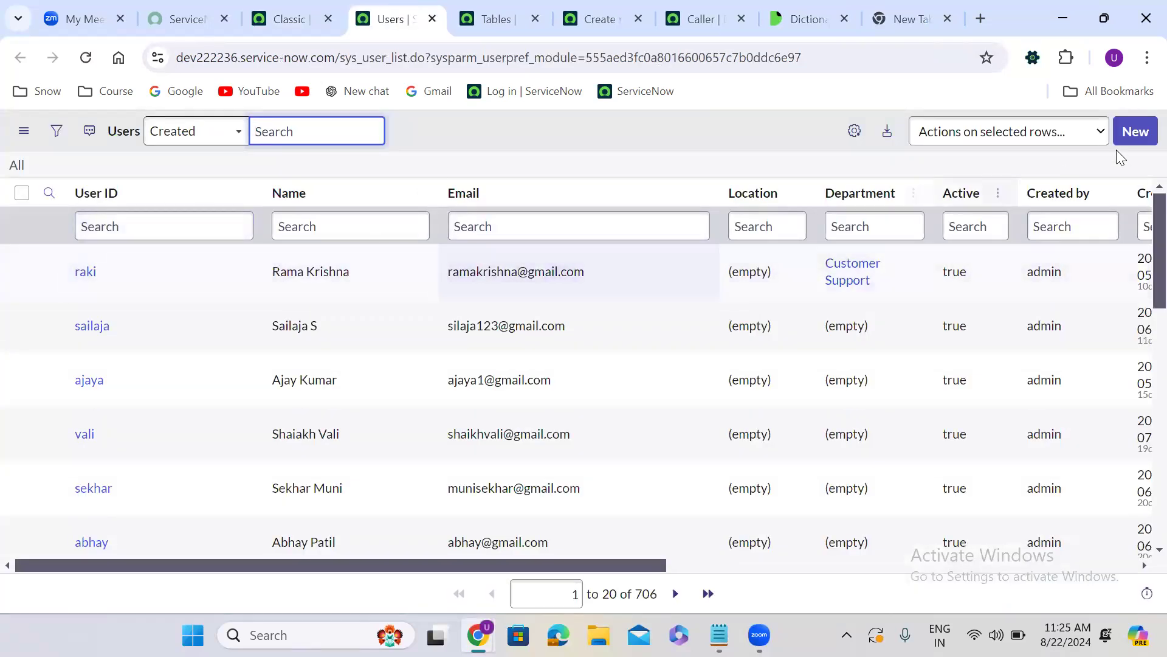
left_click(1142, 132)
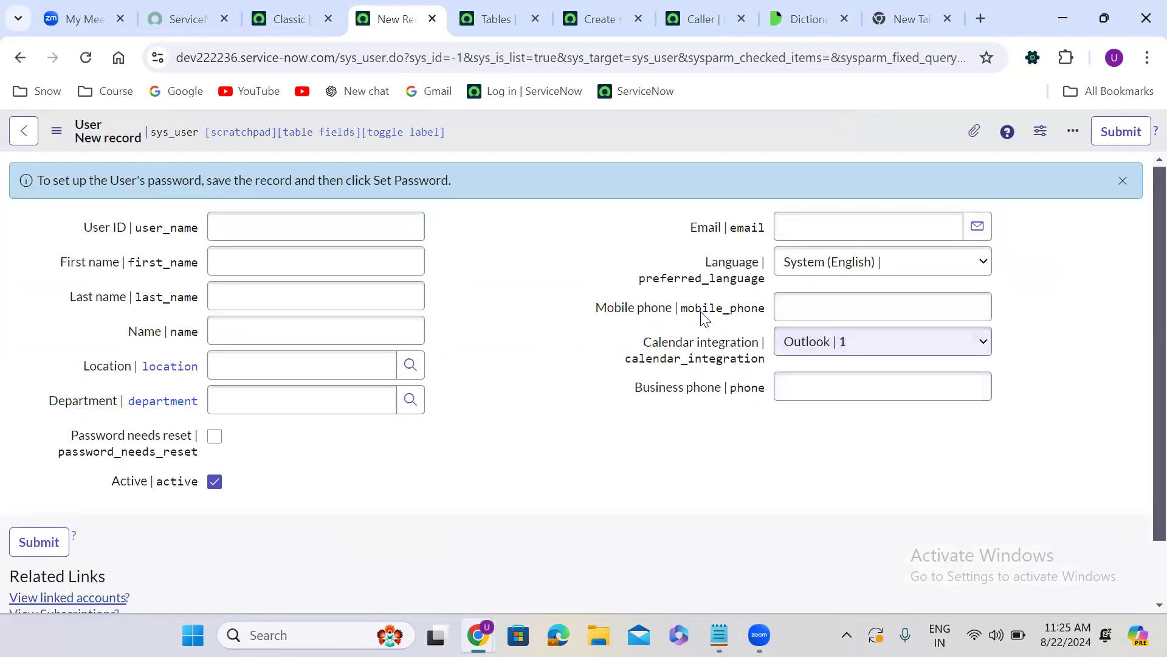
Check the technical field names on the User form, highlighting mobile_phone and toggling the technical names off and on
double_click(721, 309)
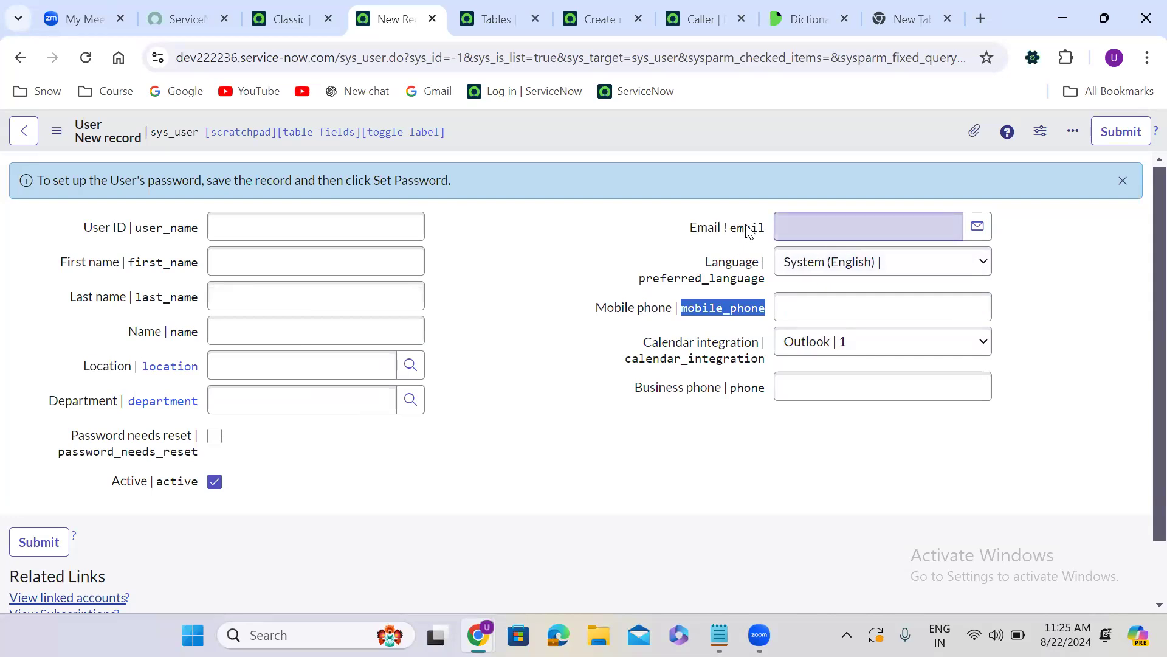
double_click(478, 290)
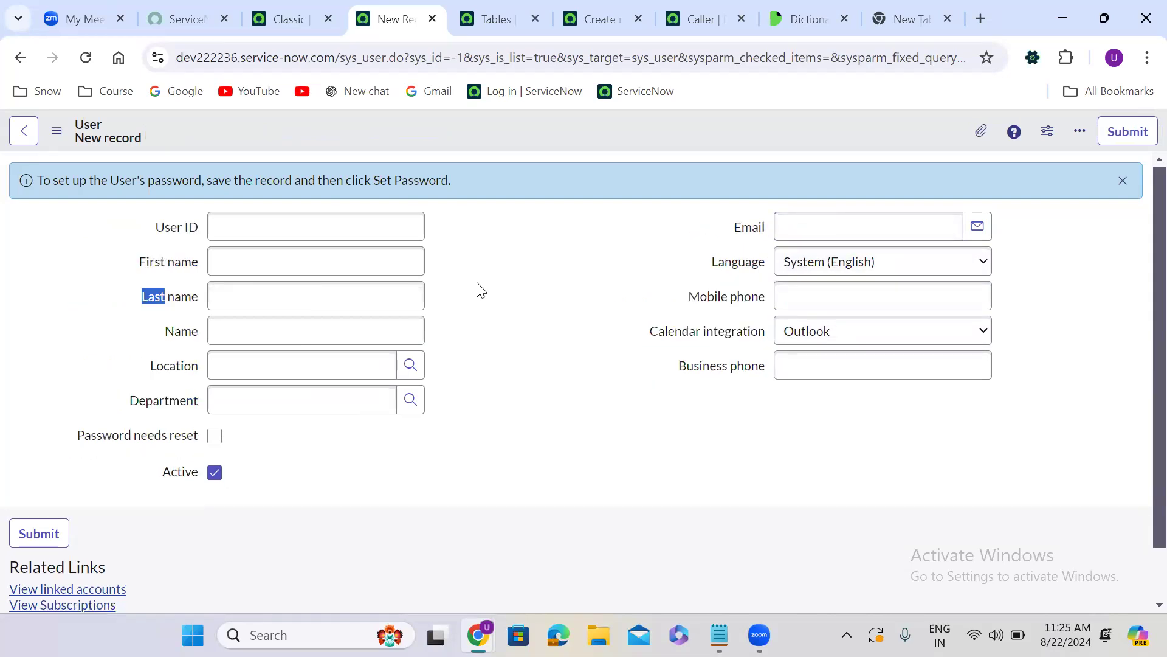
double_click(480, 290)
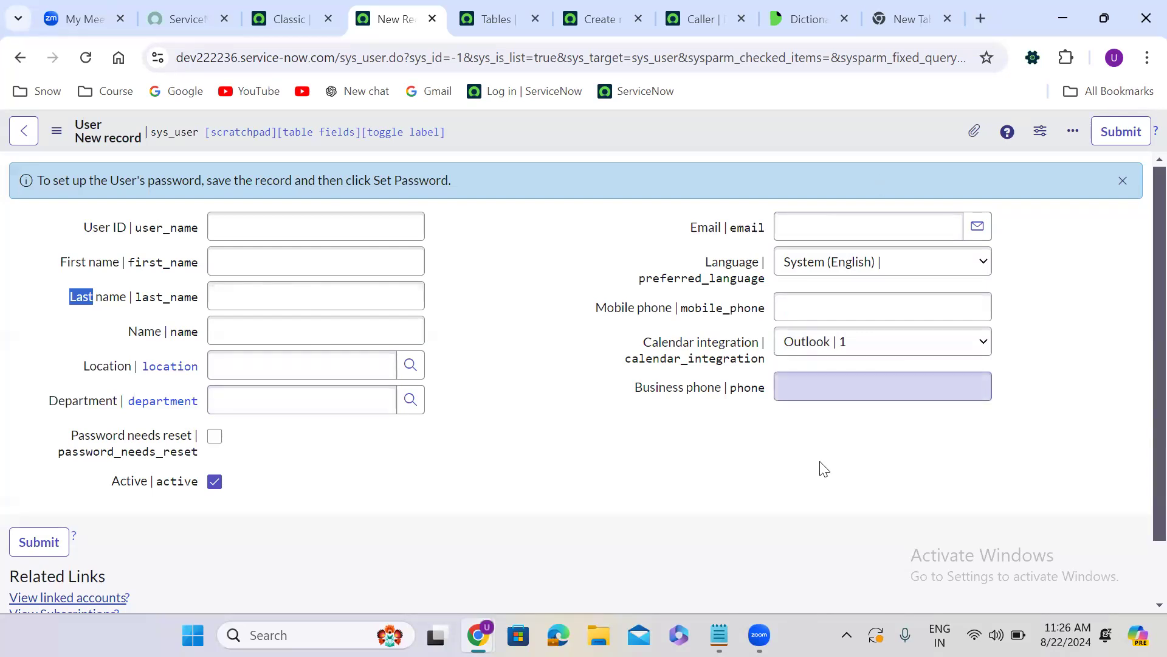
Return to the Notepad note, review the listed field names and correct the last one to mobile_phone
left_click(721, 634)
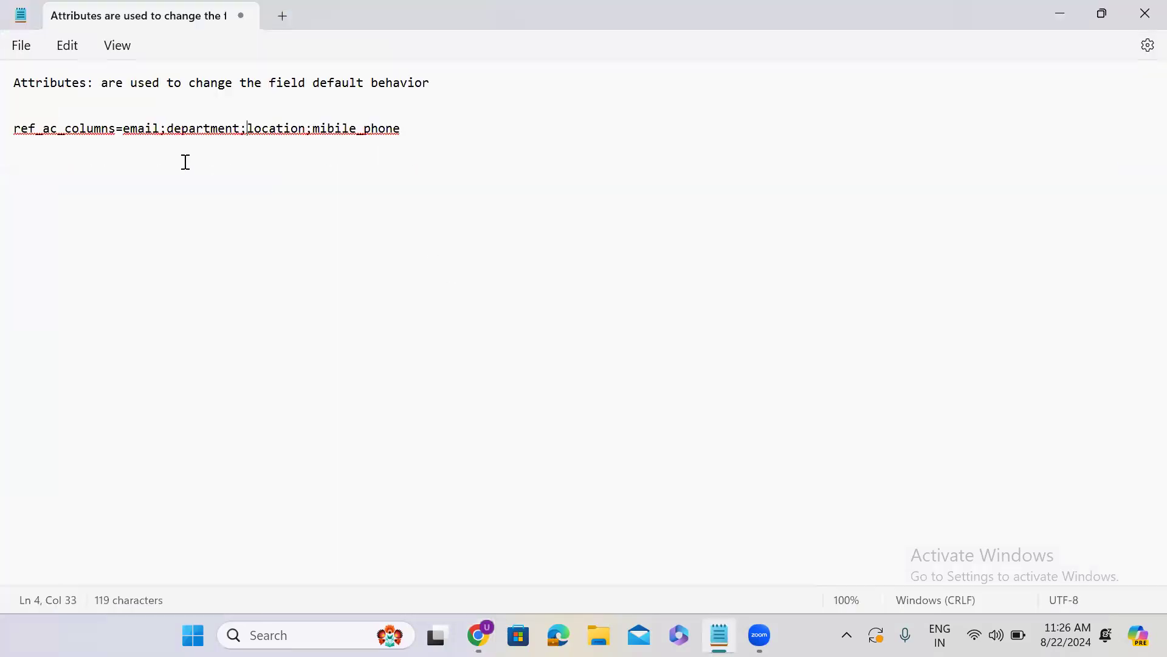
double_click(138, 129)
double_click(193, 129)
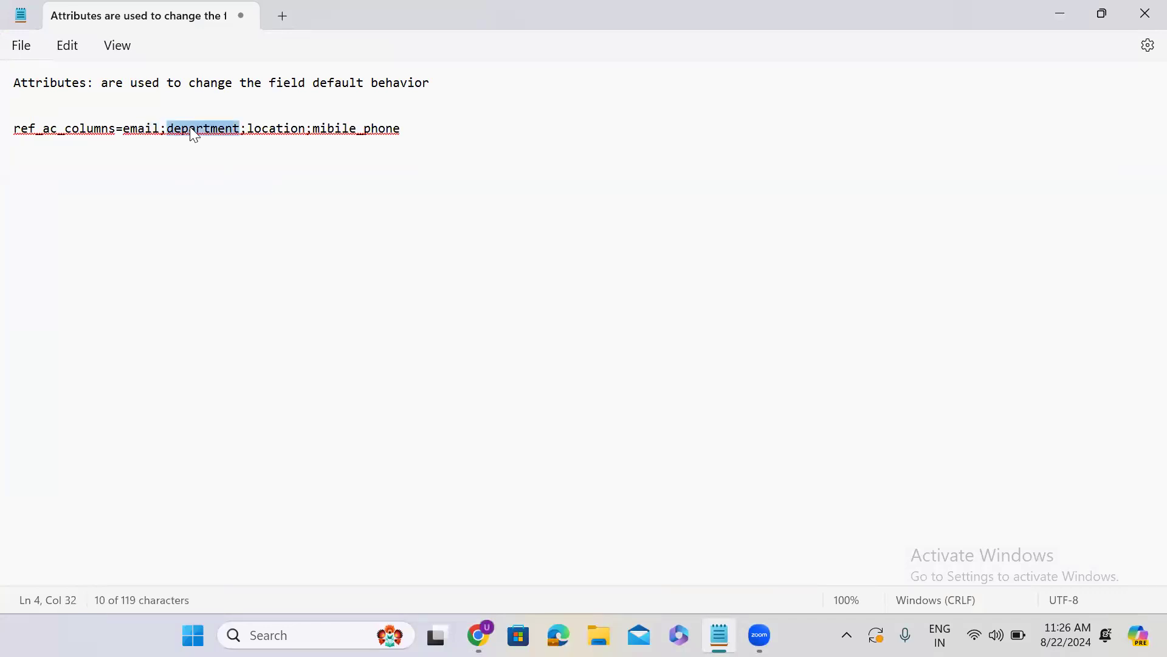
double_click(266, 132)
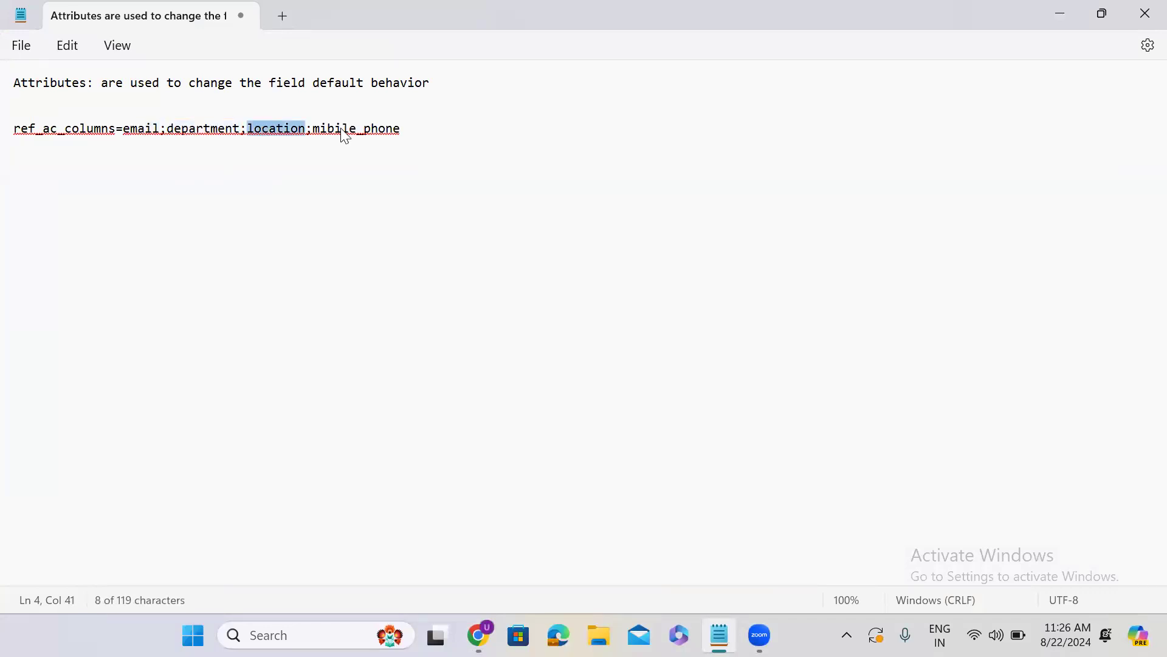
left_click(327, 128)
left_click(329, 130)
key("BackSpace")
type("o")
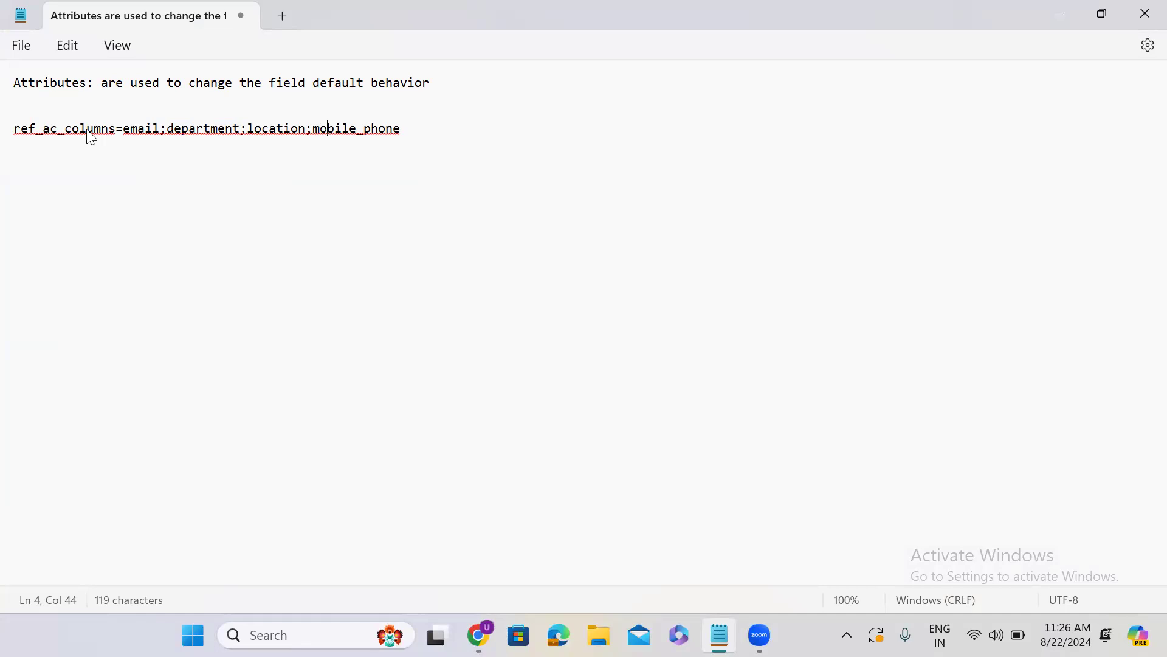
Highlight "ac" in the note's ref_ac_columns name, switch to Chrome and search the web for "ref_ac_columns servicenow" in the empty tab
left_click_drag(42, 129, 58, 128)
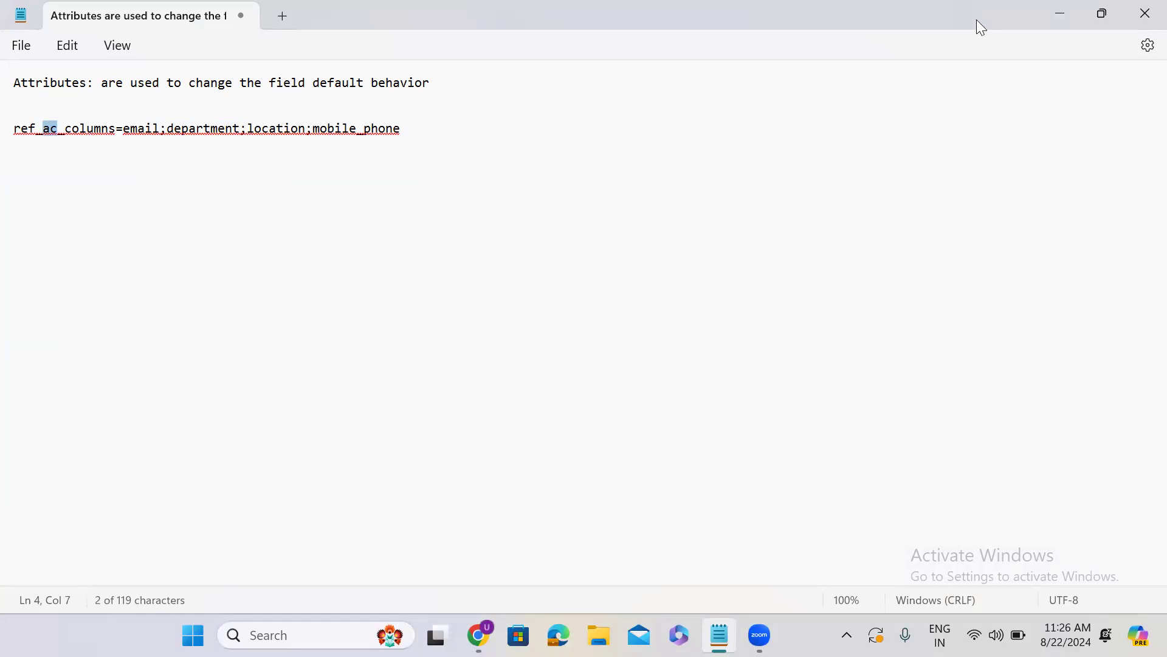
left_click(1060, 13)
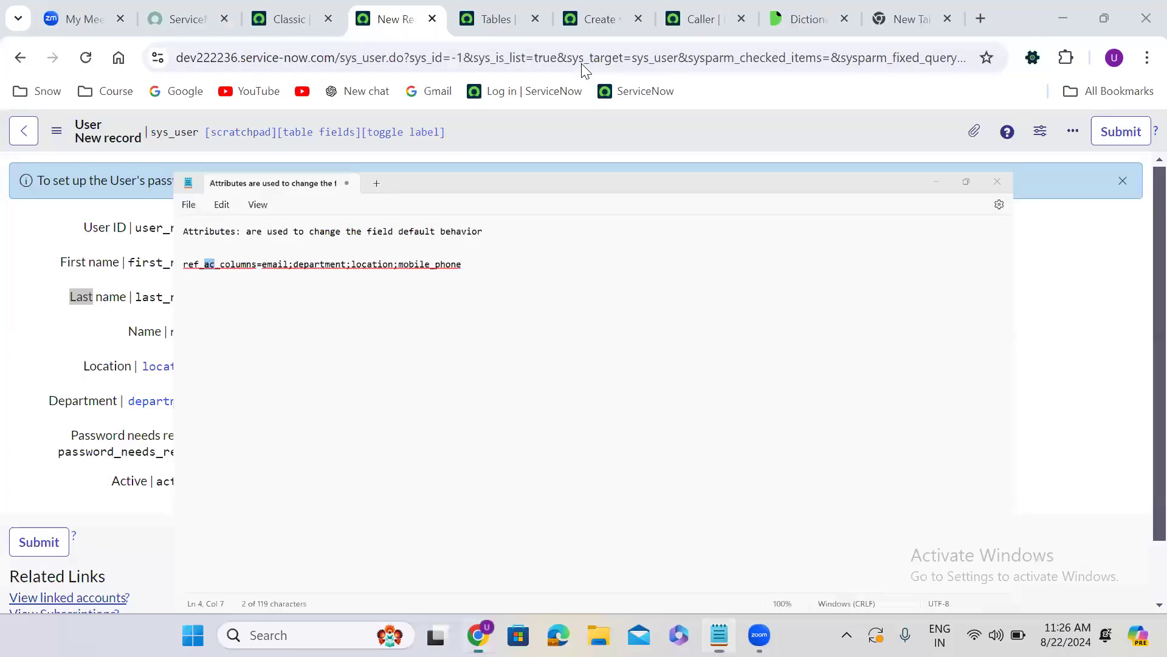
left_click(911, 19)
left_click(581, 63)
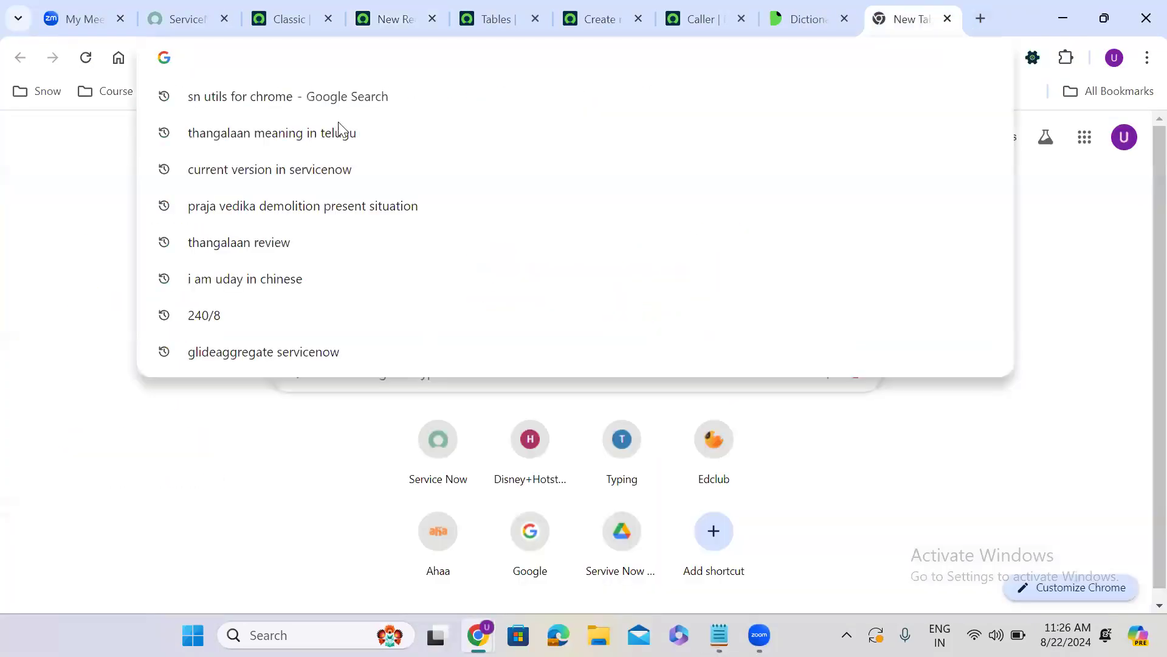
type("ref_ac_")
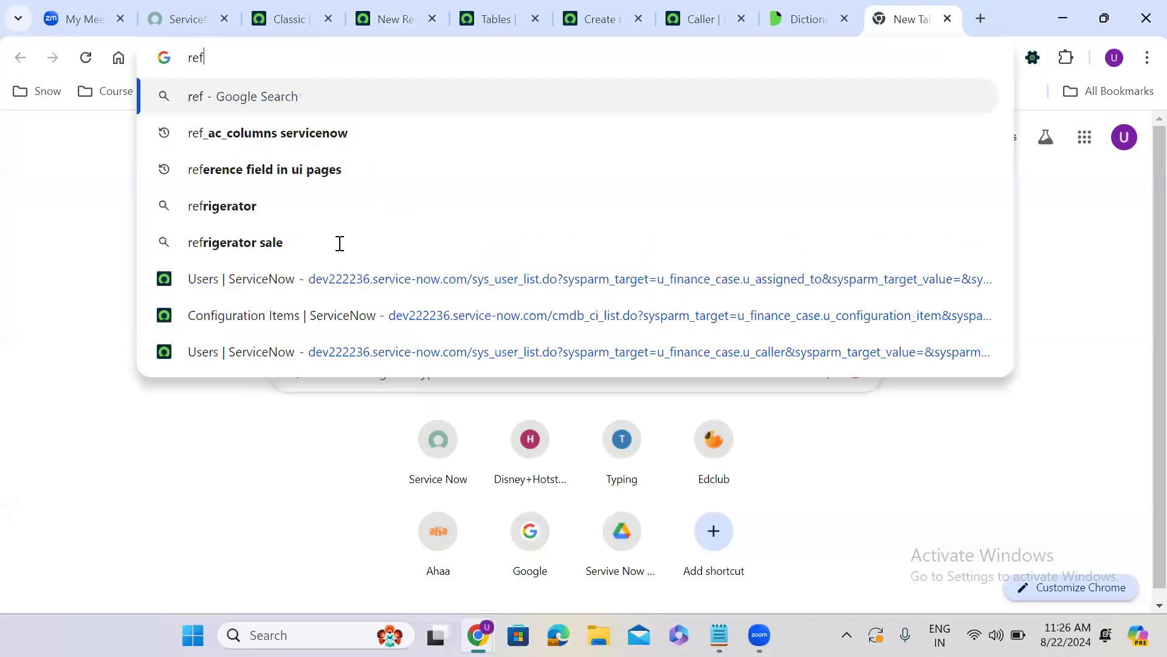
key("Down")
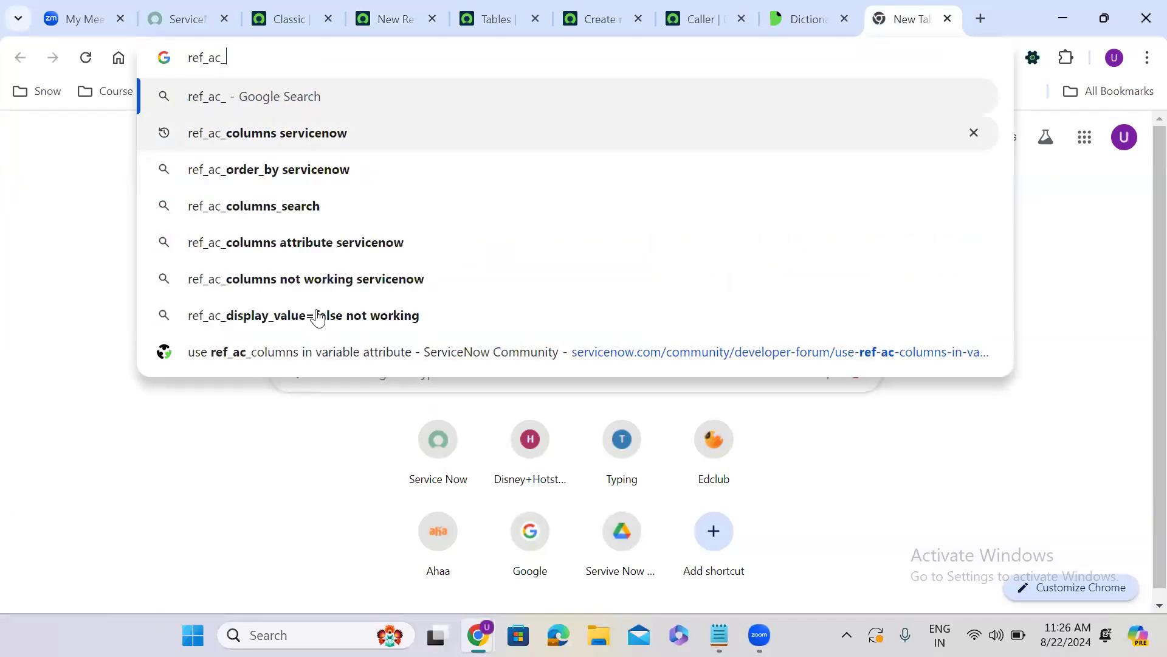
key("Return")
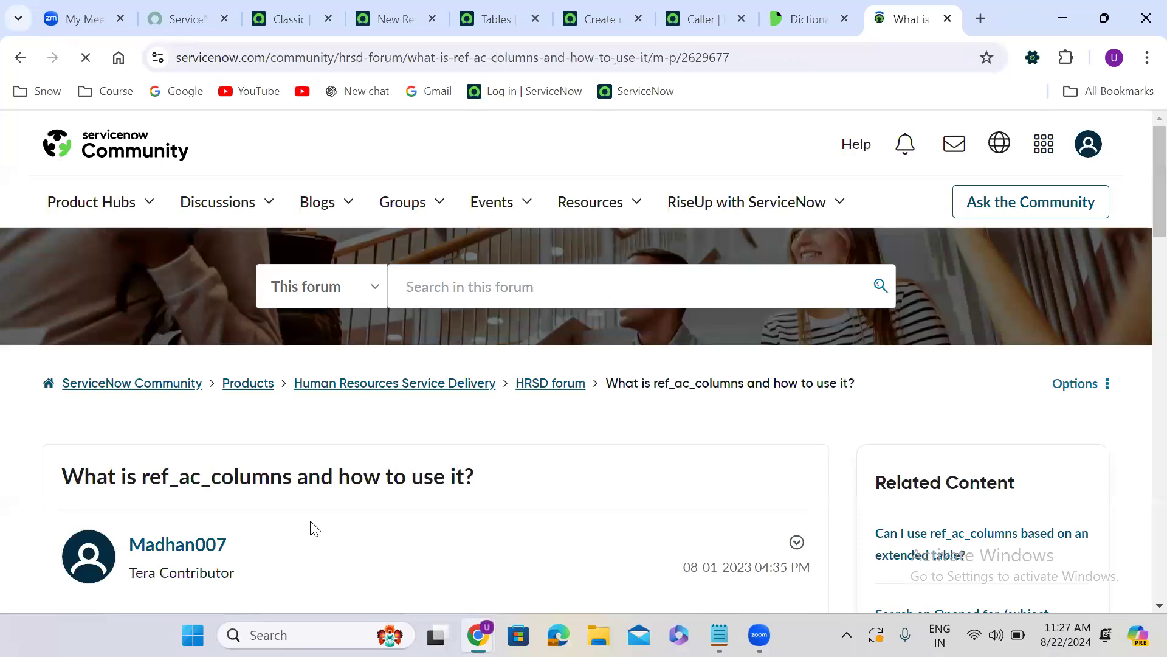
Skim the ServiceNow Community thread "What is ref_ac_columns and how to use it?" and find the reply explaining the attribute
scroll(315, 528, "down", 1)
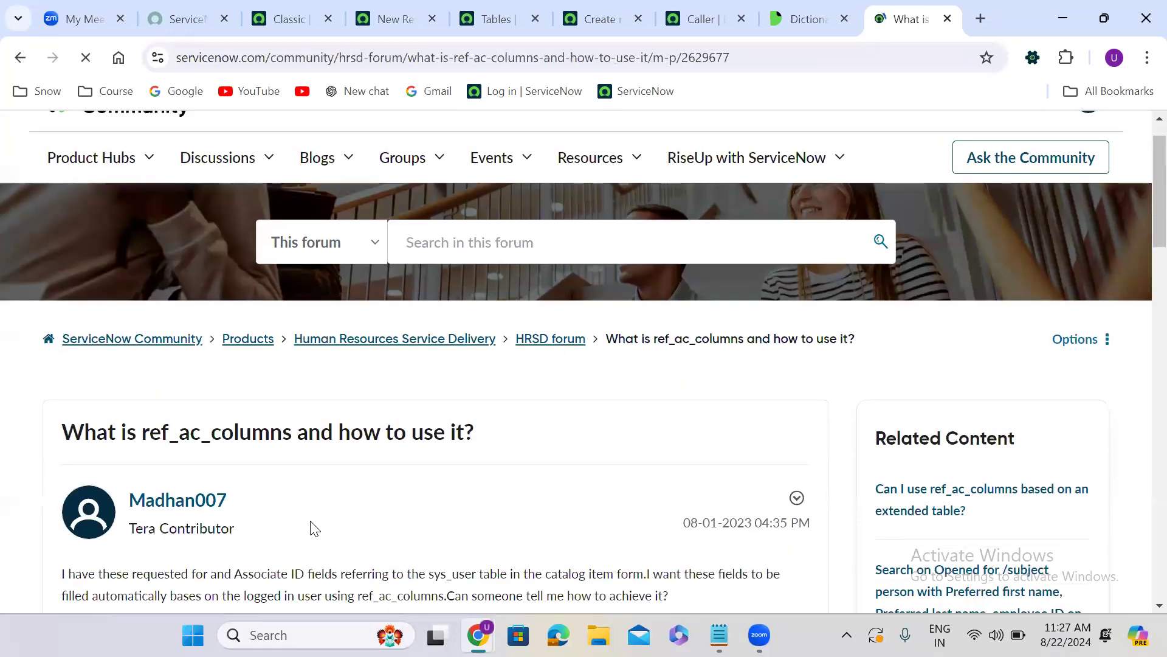
scroll(314, 528, "down", 4)
scroll(314, 528, "down", 8)
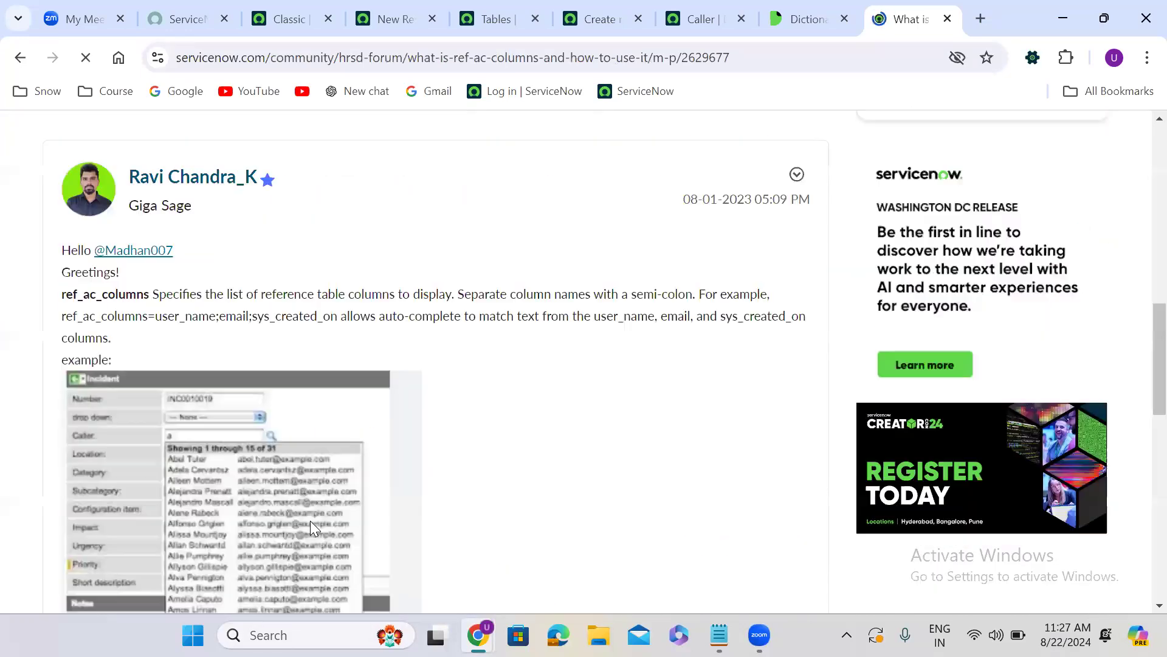
scroll(314, 527, "down", 3)
scroll(314, 527, "down", 10)
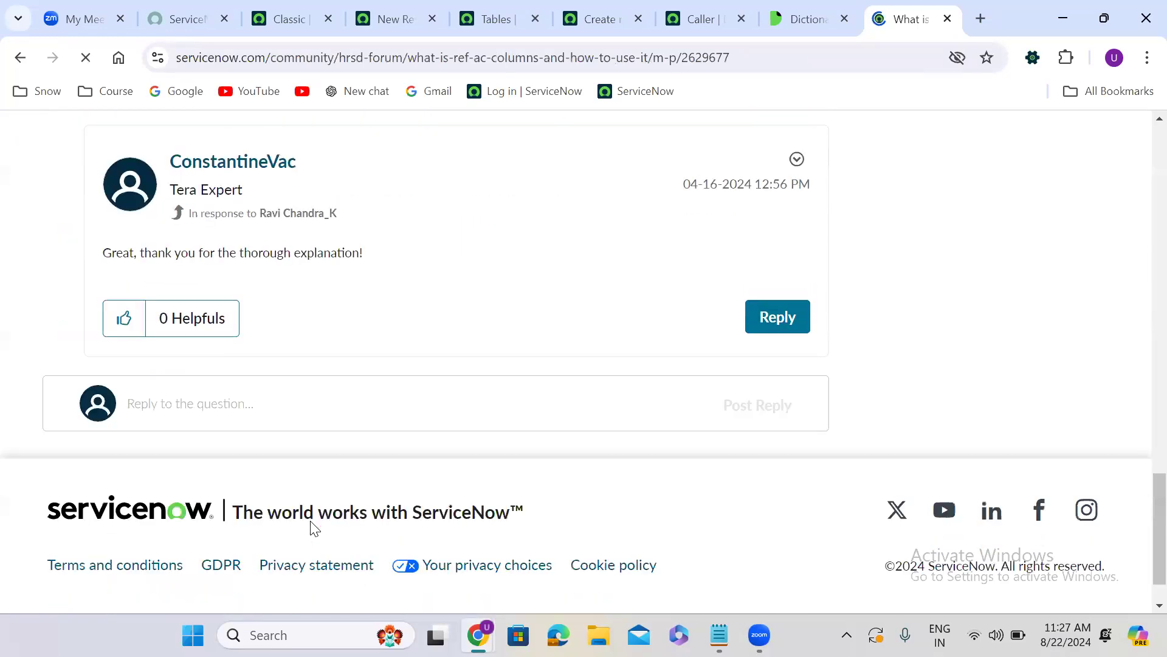
scroll(315, 527, "up", 5)
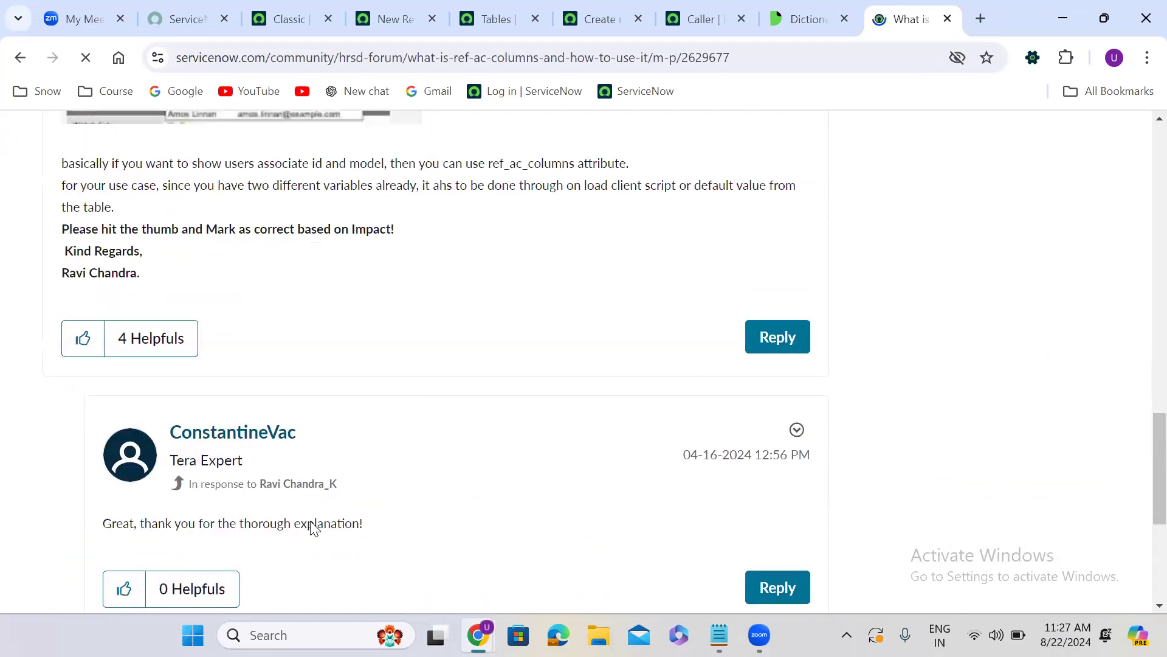
scroll(314, 527, "up", 5)
scroll(311, 522, "up", 2)
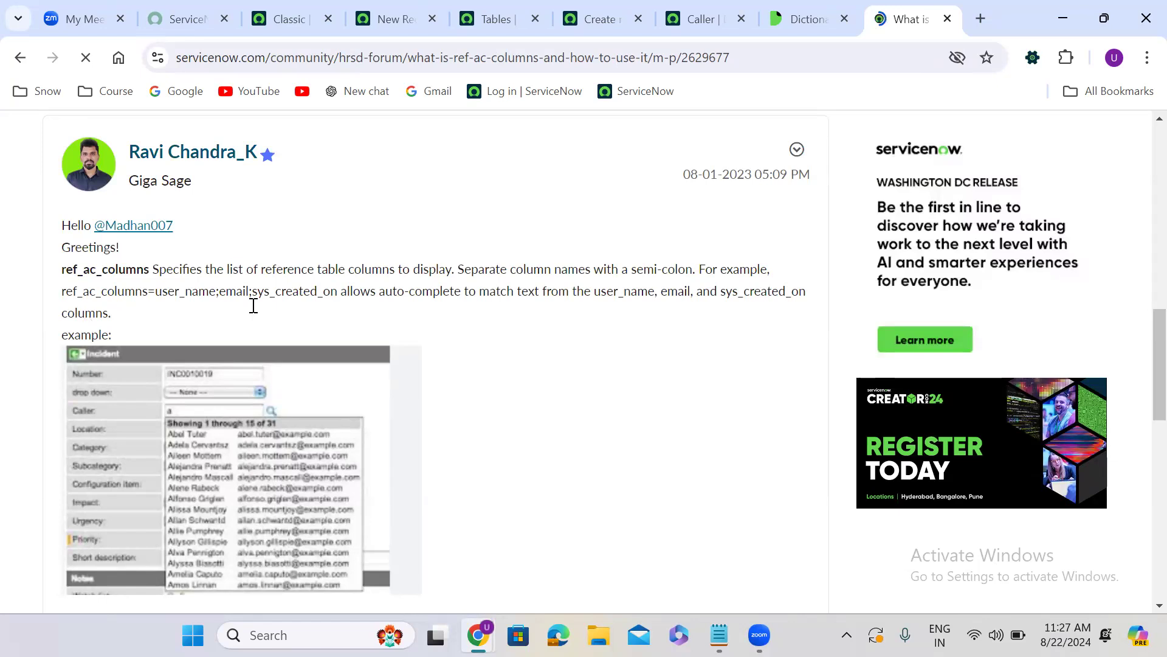
Read the ref_ac_columns definition in the reply, highlighting the separator rule and the user_name, email and sys_created_on example columns
left_click_drag(308, 304, 454, 299)
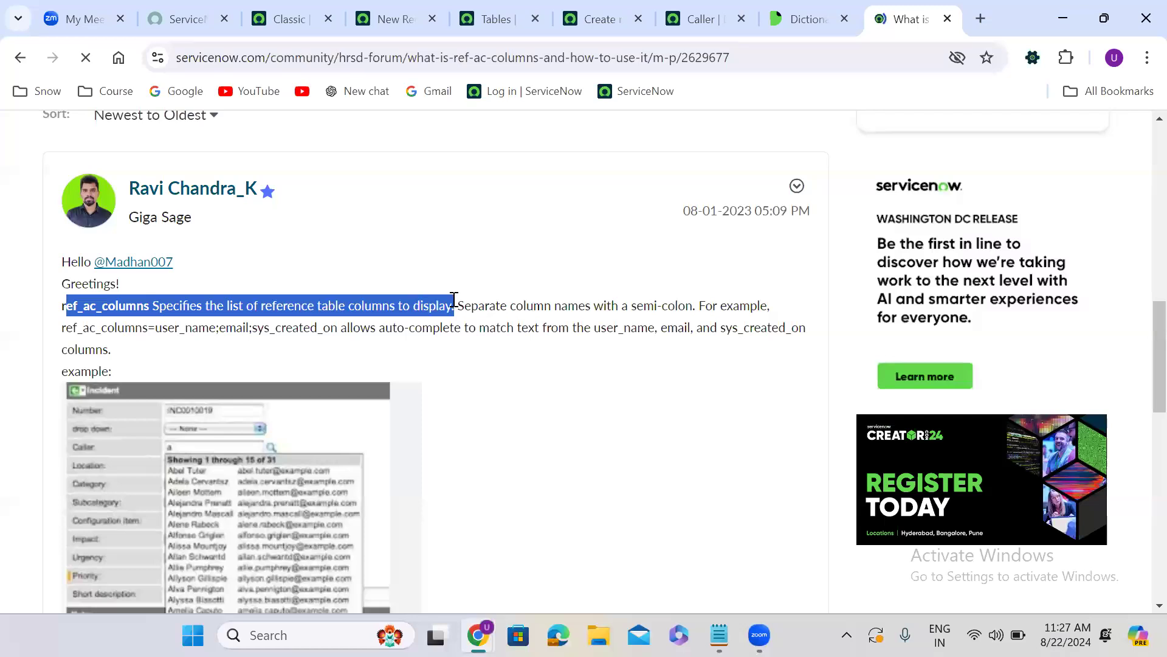
left_click(130, 304)
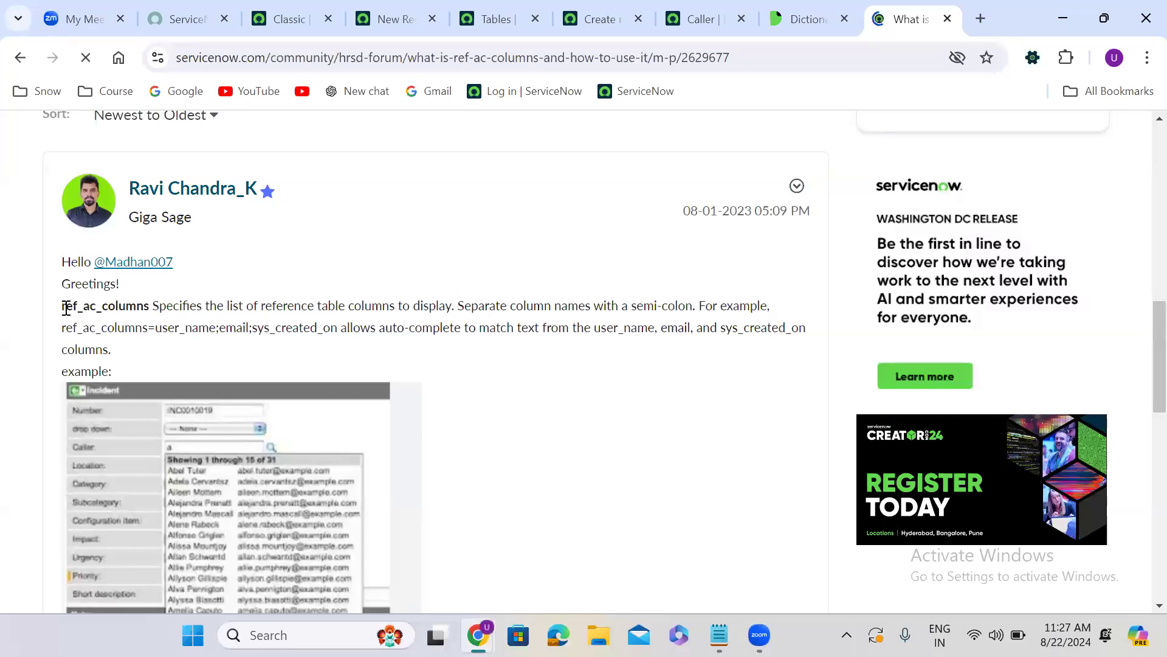
left_click_drag(66, 308, 694, 307)
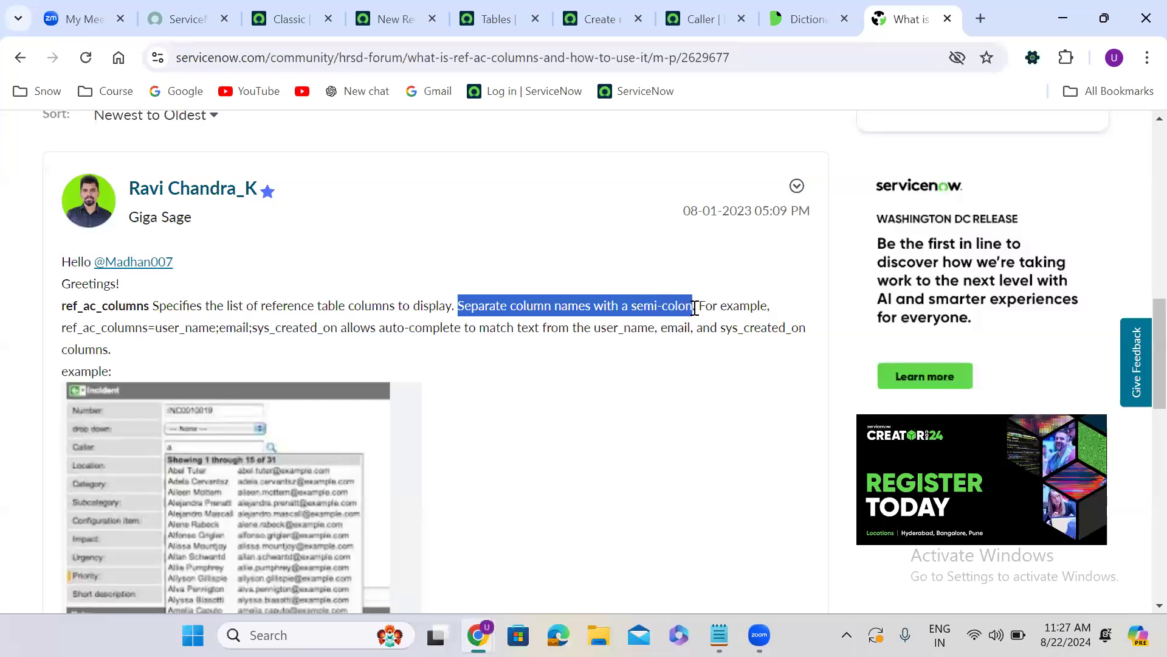
double_click(104, 331)
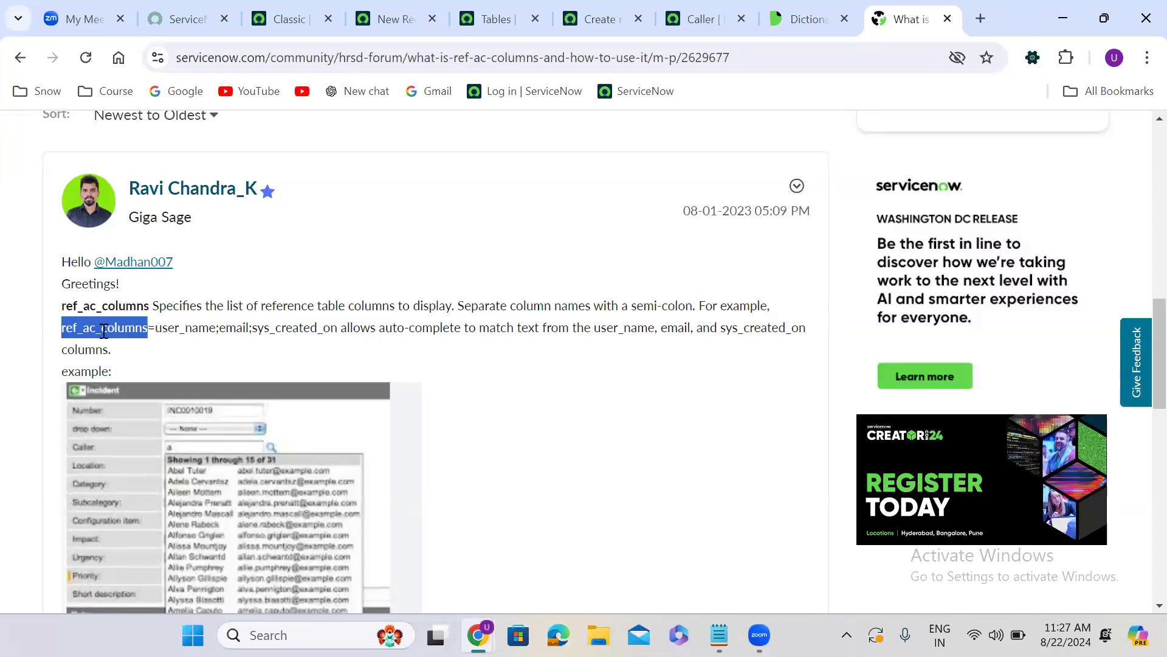
double_click(191, 332)
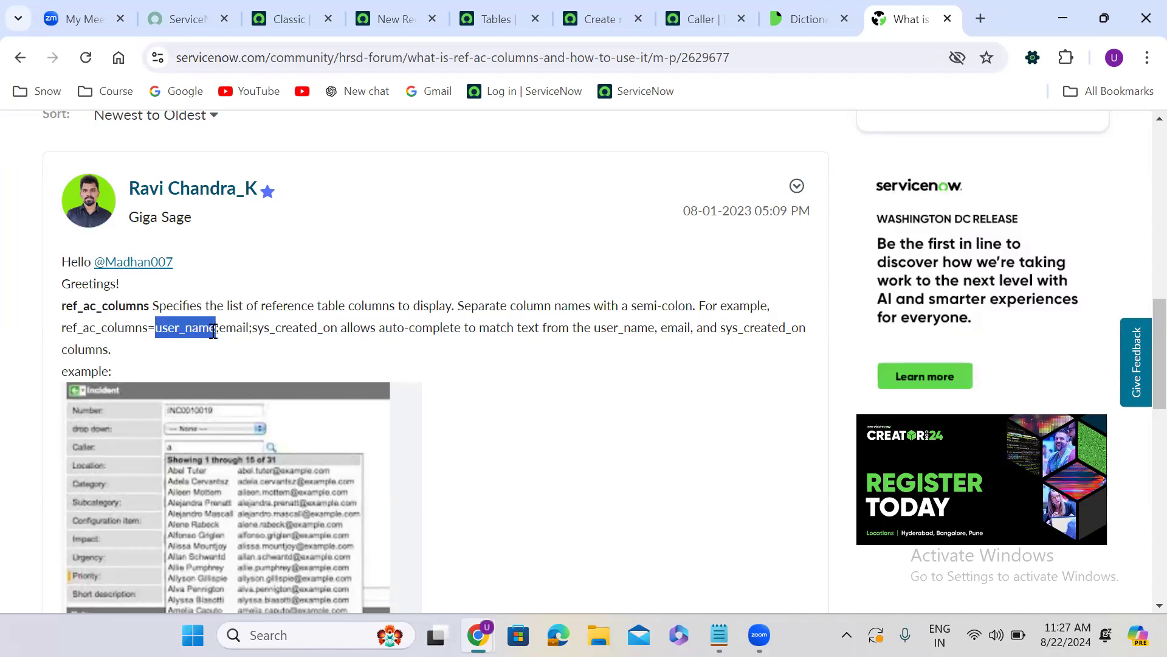
double_click(234, 329)
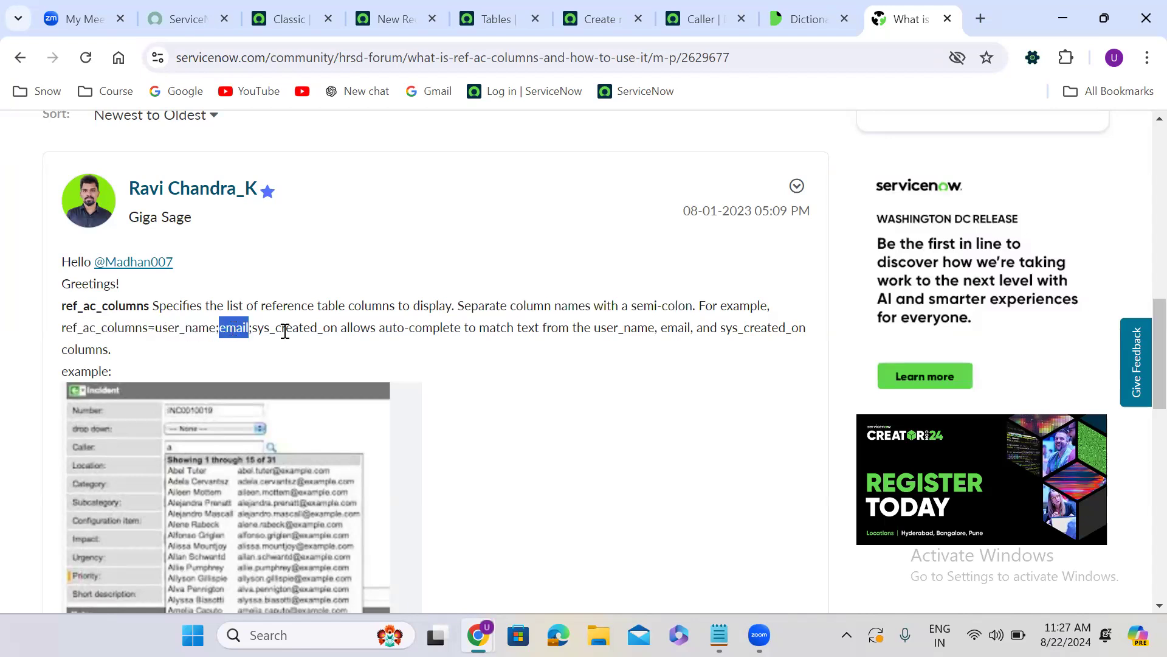
double_click(285, 331)
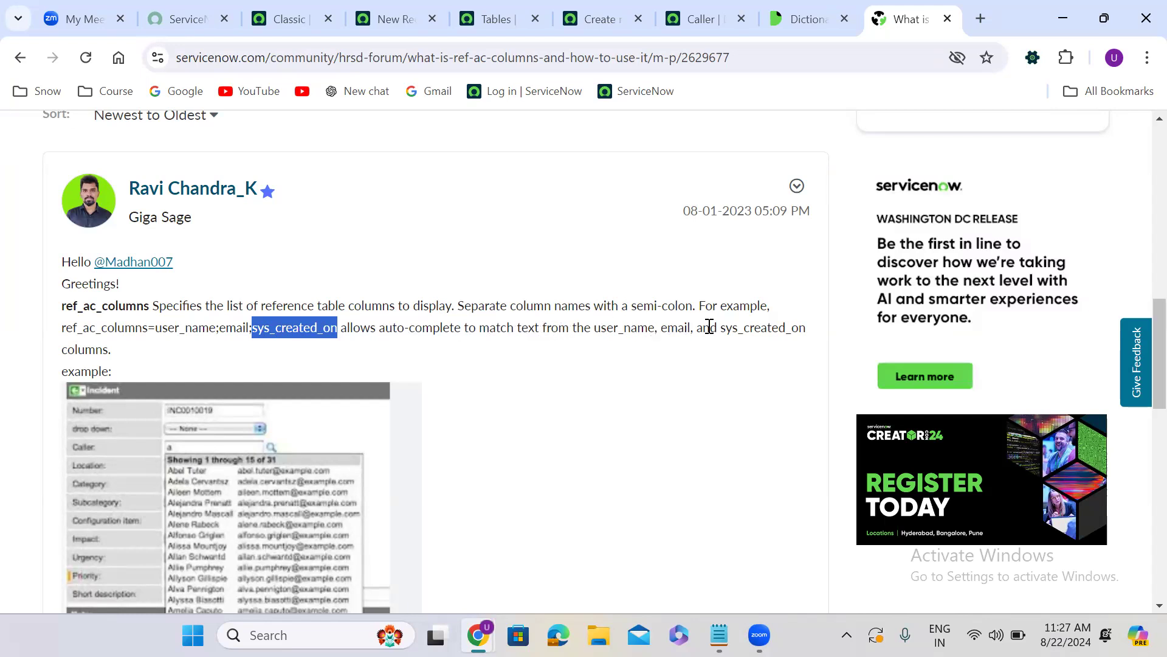
left_click(521, 369)
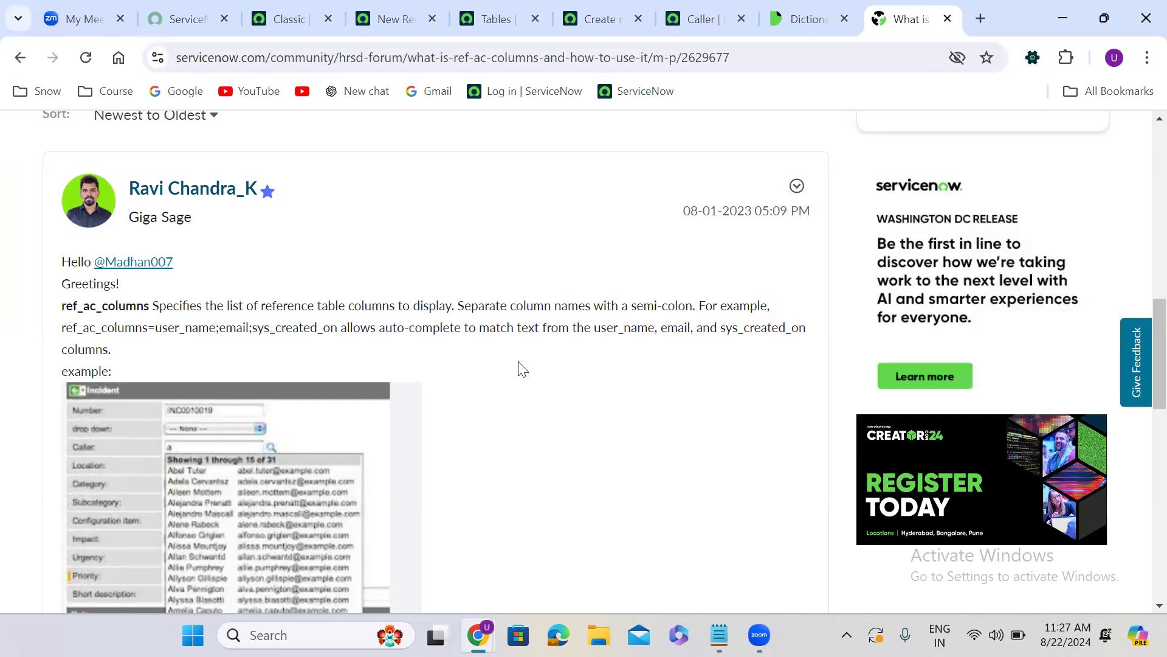
Switch to the Notepad note, copy the whole ref_ac_columns line and return to Chrome
left_click(719, 635)
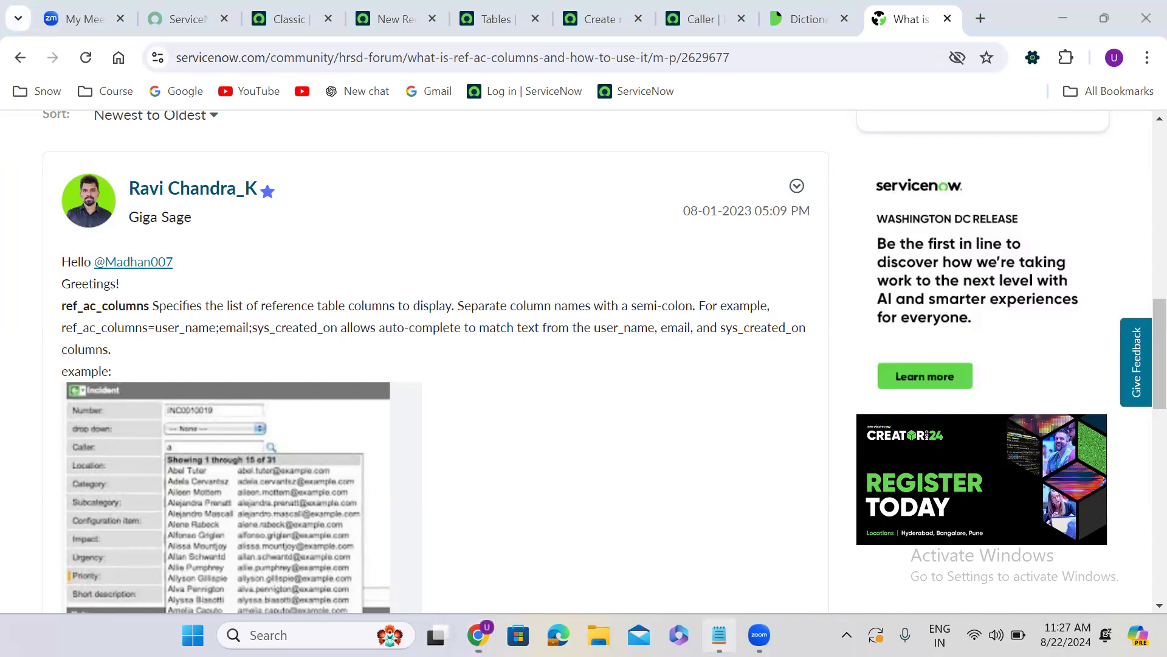
triple_click(6, 130)
key("ctrl+c")
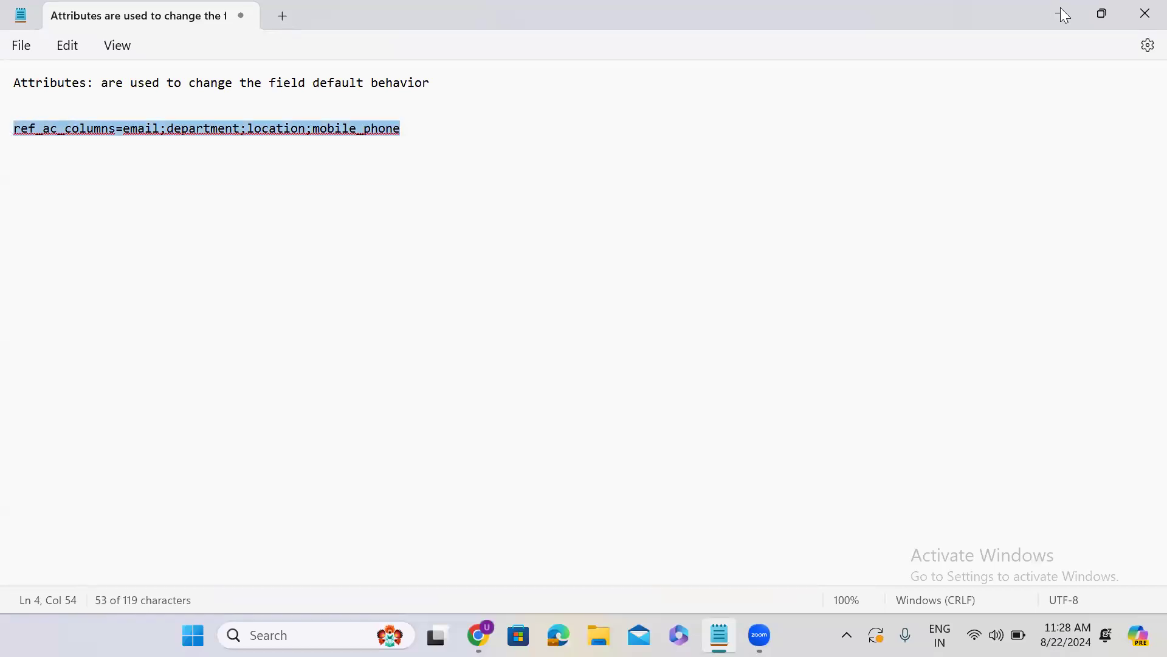
key("alt+Tab")
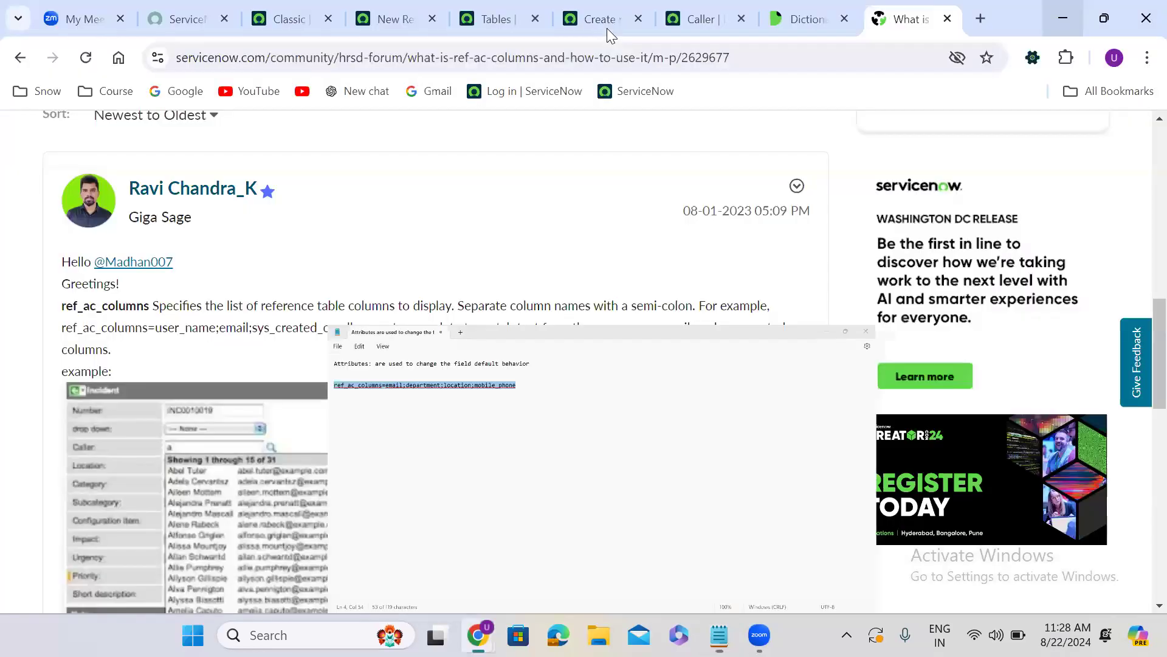
Set the Caller dictionary entry's Attributes to ref_ac_columns=email;department;location;mobile_phone and save the record
left_click(607, 28)
left_click(703, 21)
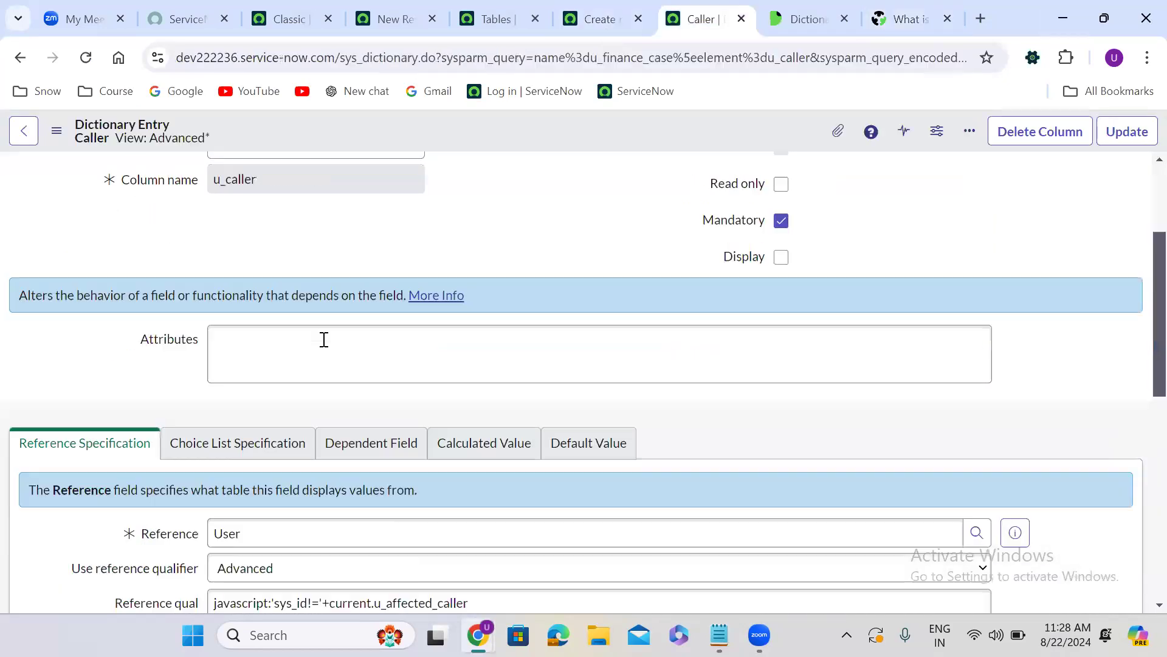
key("alt+Tab")
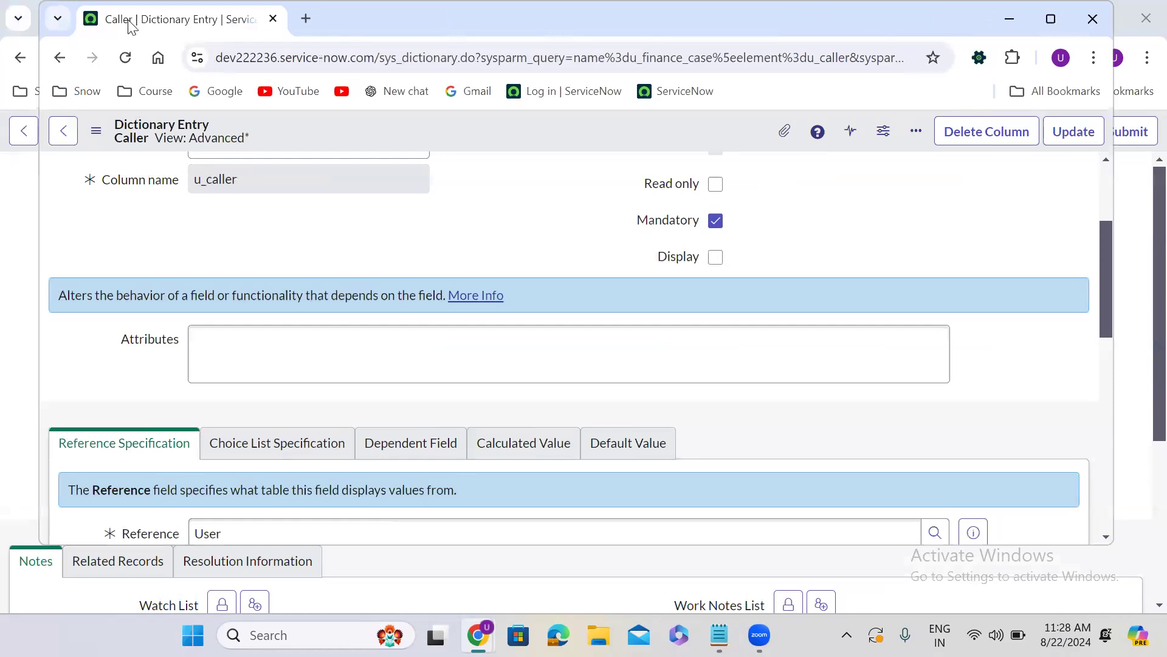
left_click_drag(130, 26, 723, 33)
left_click(334, 343)
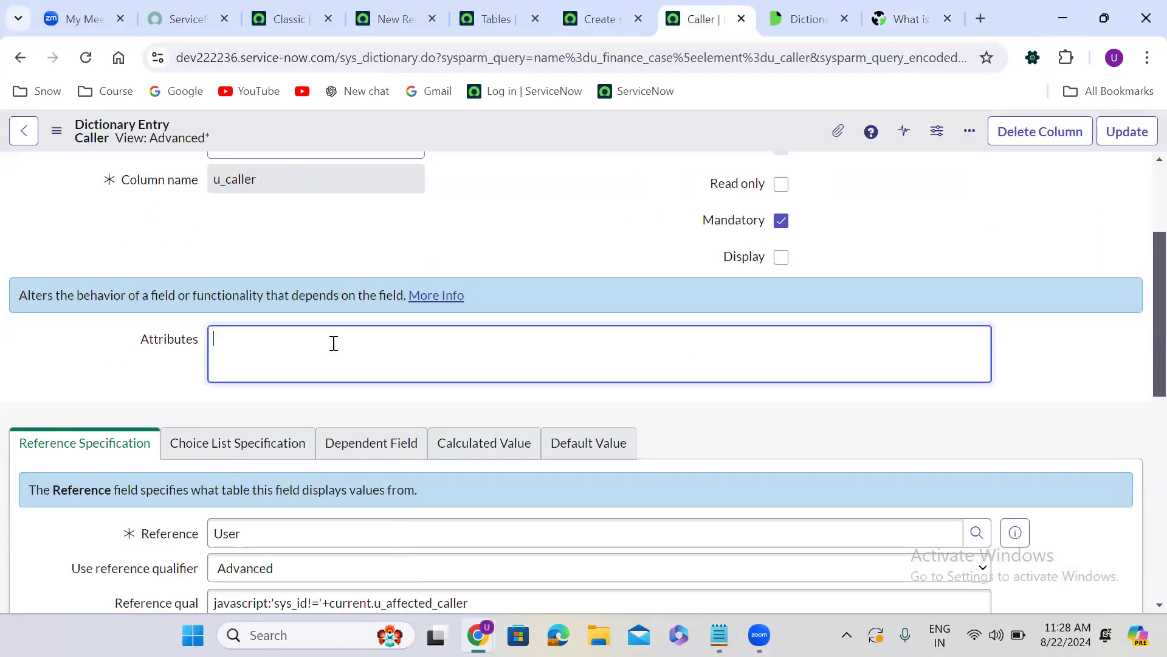
key("ctrl+v")
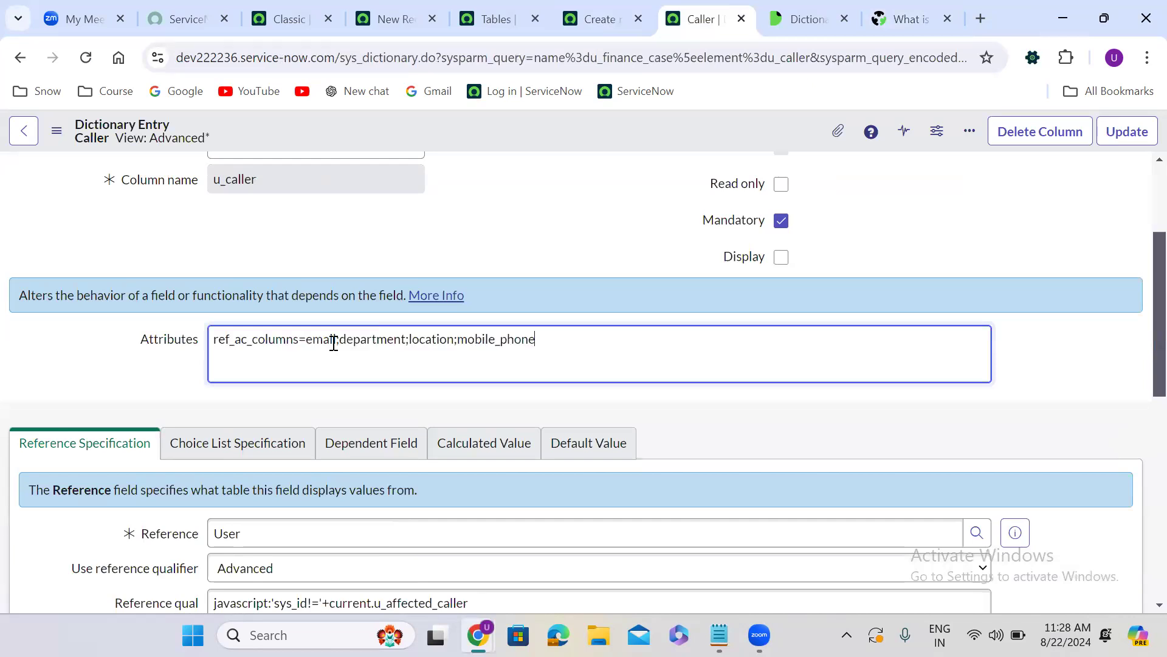
right_click(604, 138)
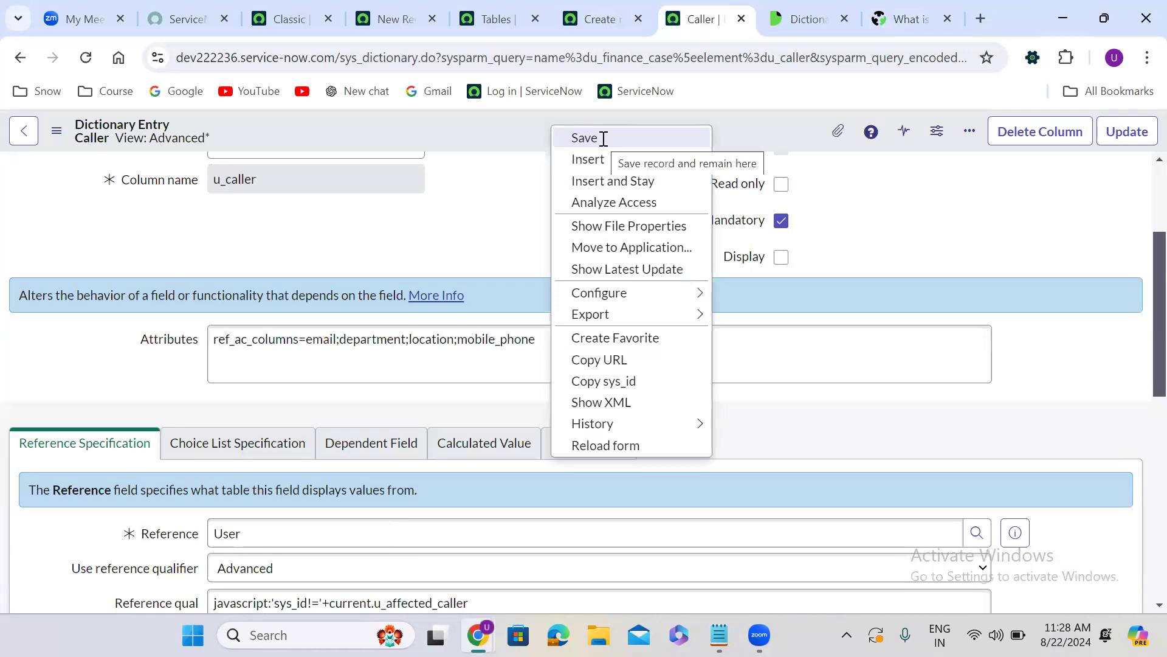
left_click(643, 138)
Reload the new Finance Case form and toggle the technical field names on and off
left_click(599, 19)
left_click(85, 57)
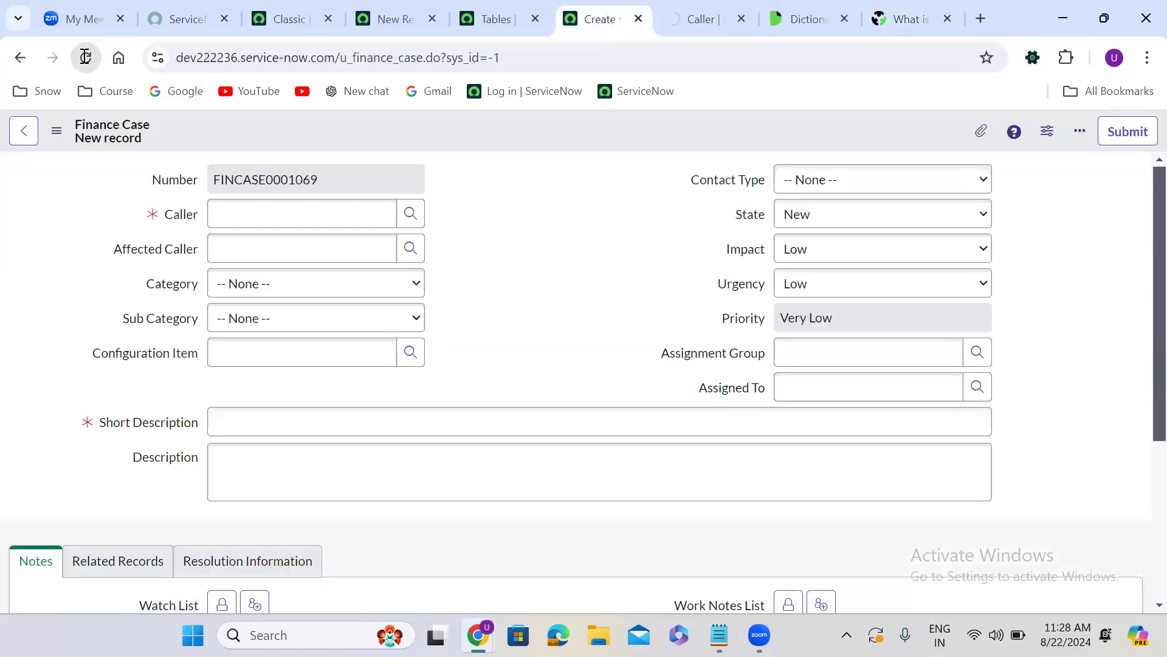
left_click(668, 170)
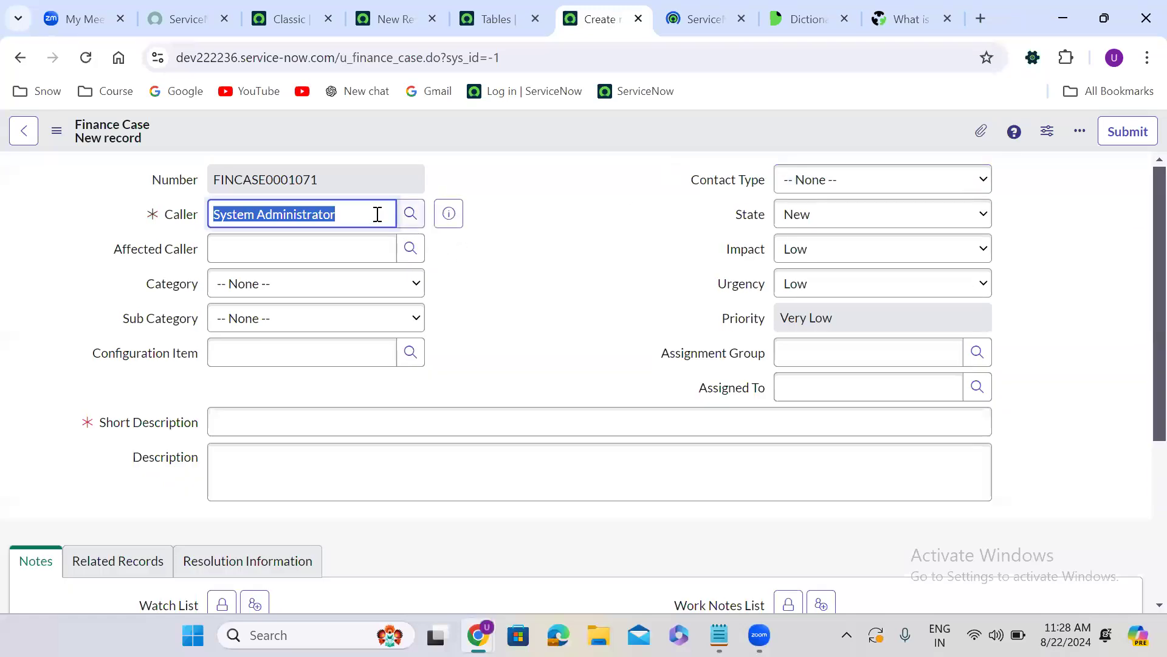
left_click(502, 235)
double_click(534, 211)
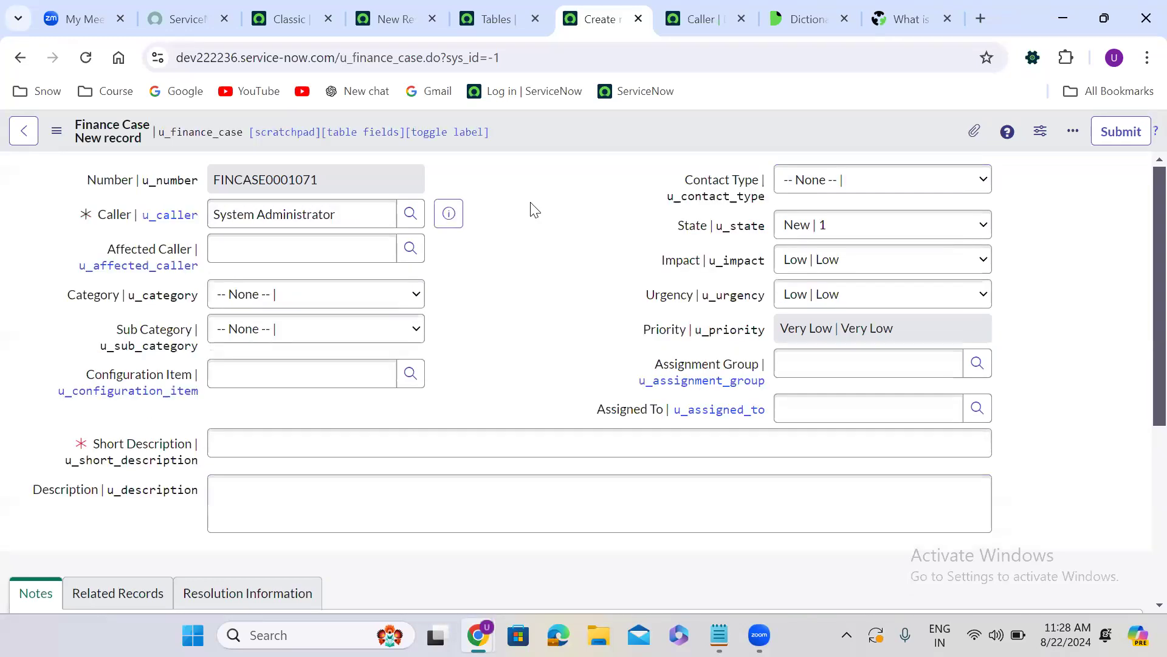
double_click(533, 210)
Look up all users in the Caller field with ** to check the suggestion columns, and clear the entry
triple_click(344, 216)
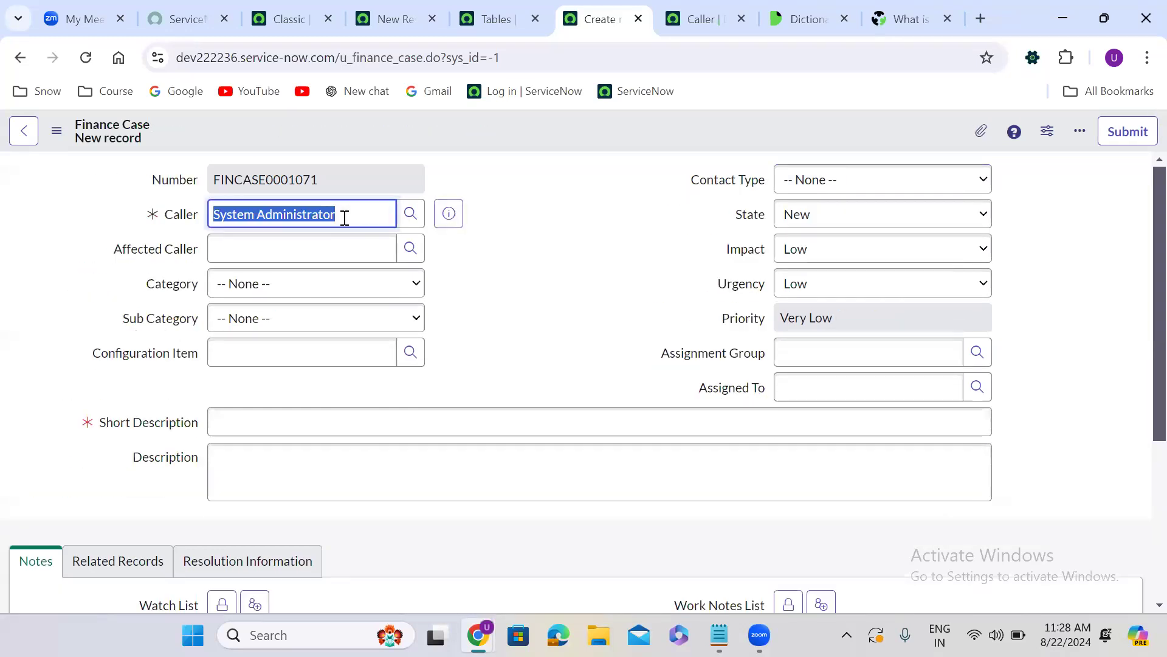
type("**")
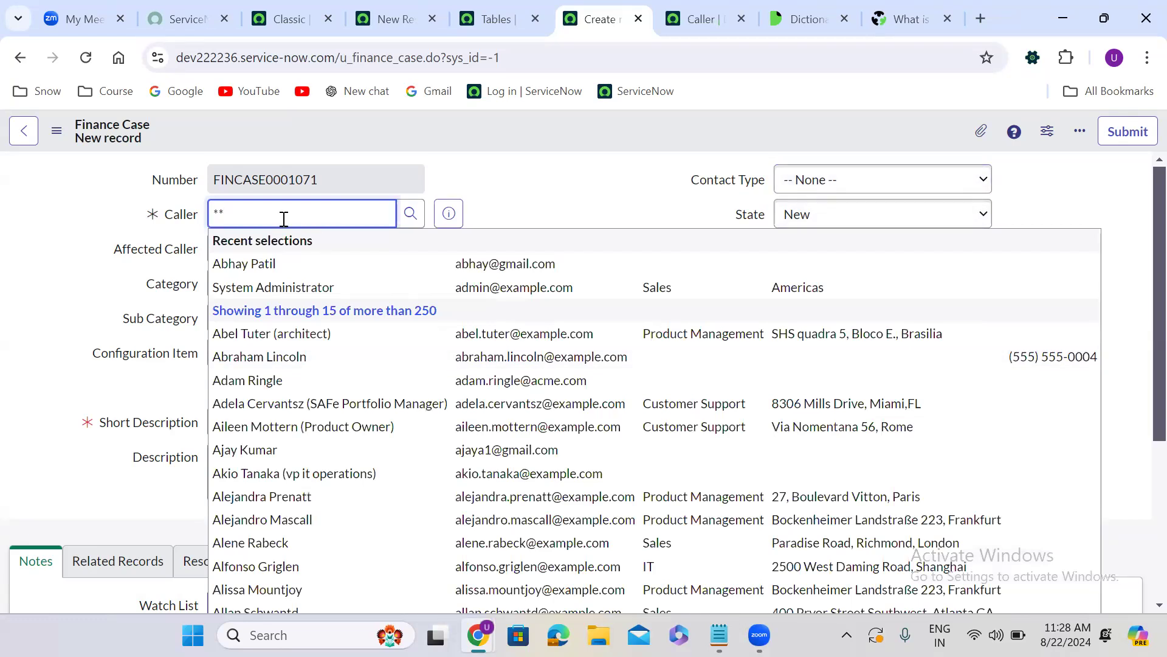
key("BackSpace")
key("BackSpace")
Review the email, department, location and mobile_phone columns in the Attributes of the Caller dictionary entry
left_click(699, 18)
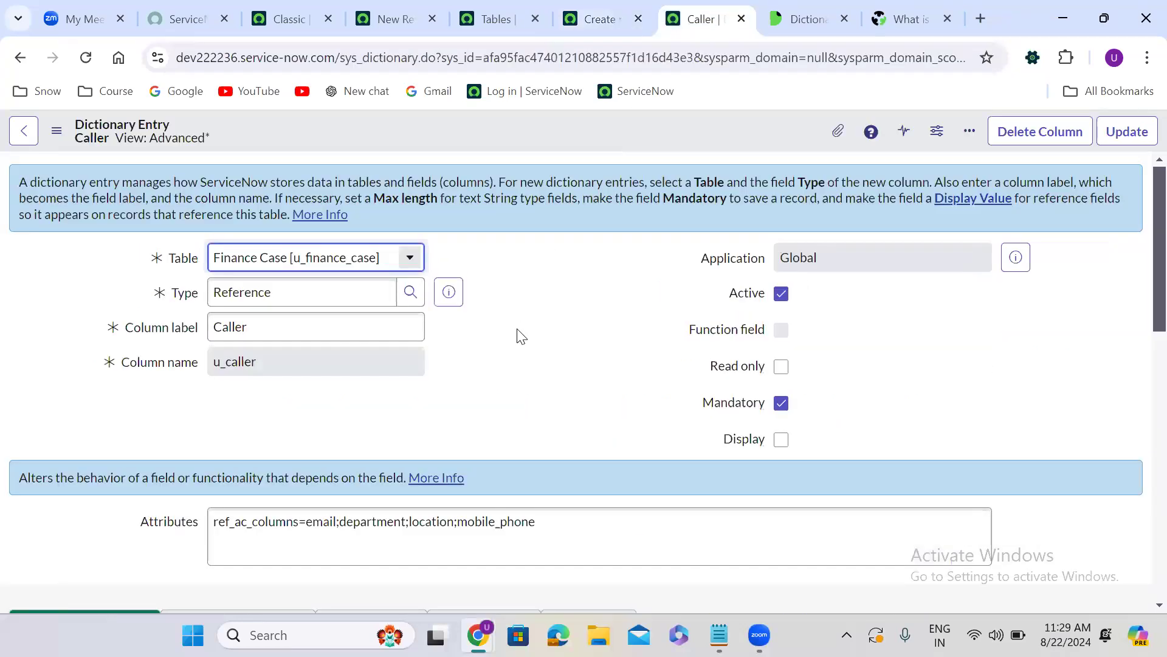
scroll(517, 334, "down", 5)
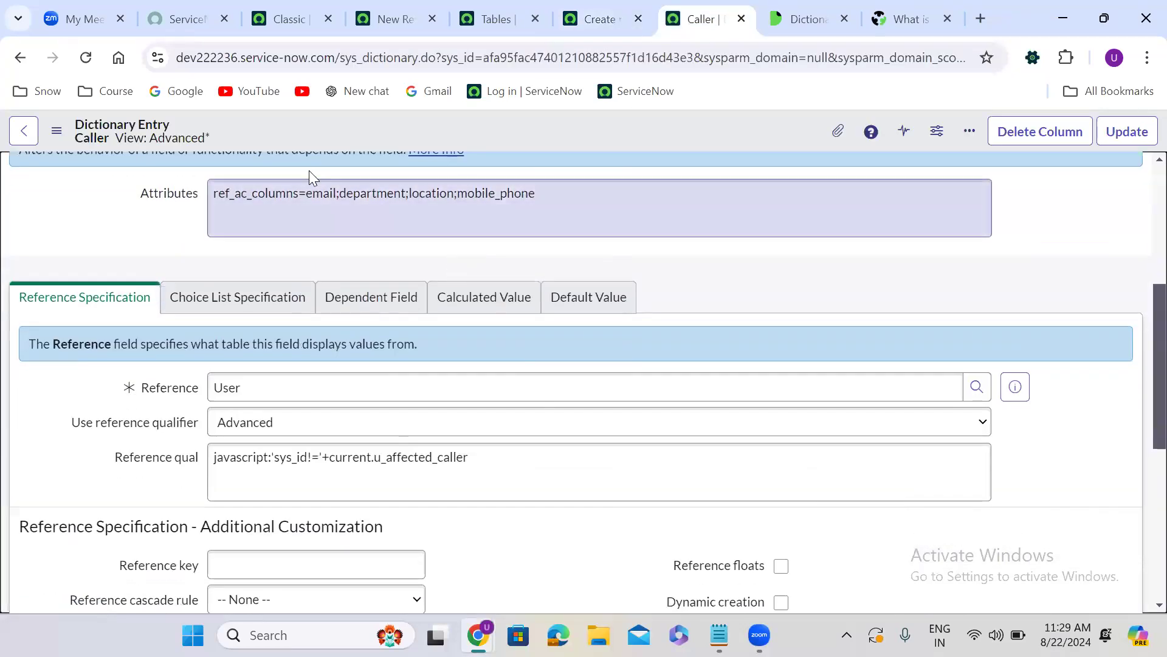
double_click(318, 193)
double_click(364, 195)
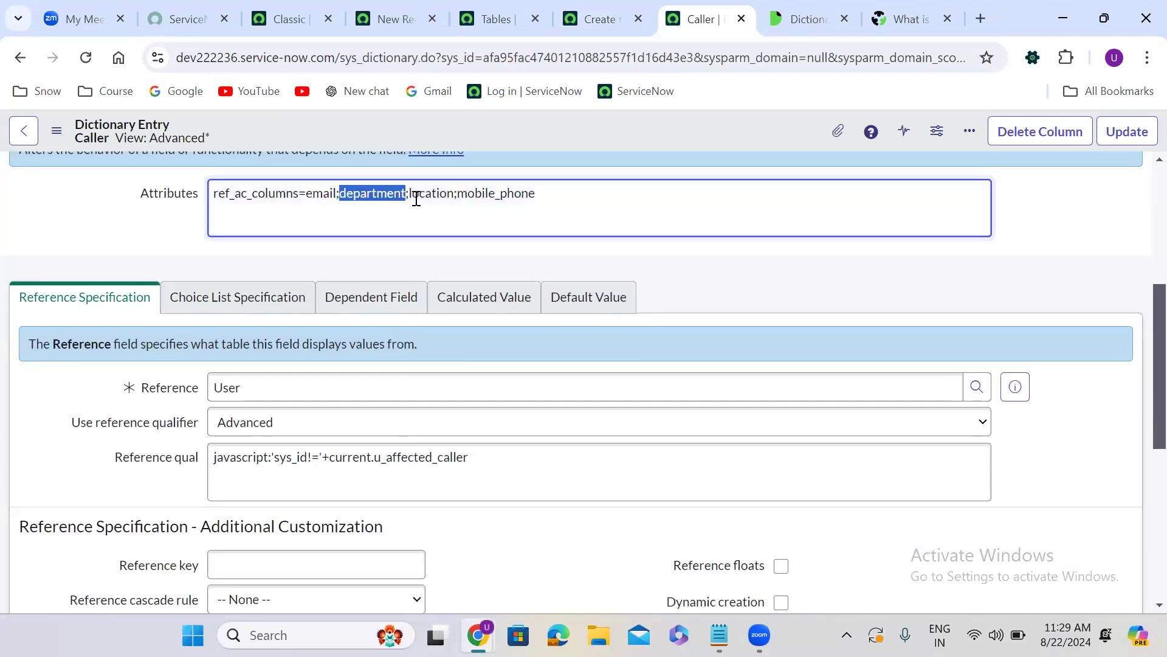
double_click(418, 196)
double_click(471, 195)
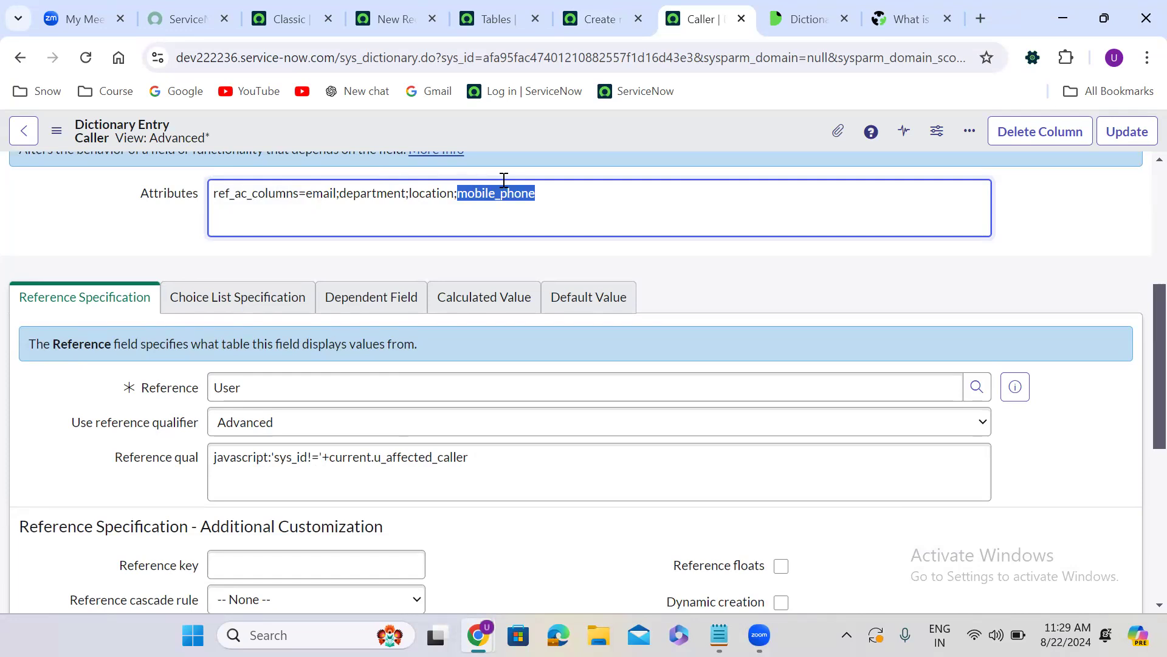
Return to the new Finance Case form and add yourself to both the Watch List and the Work Notes List
left_click(589, 12)
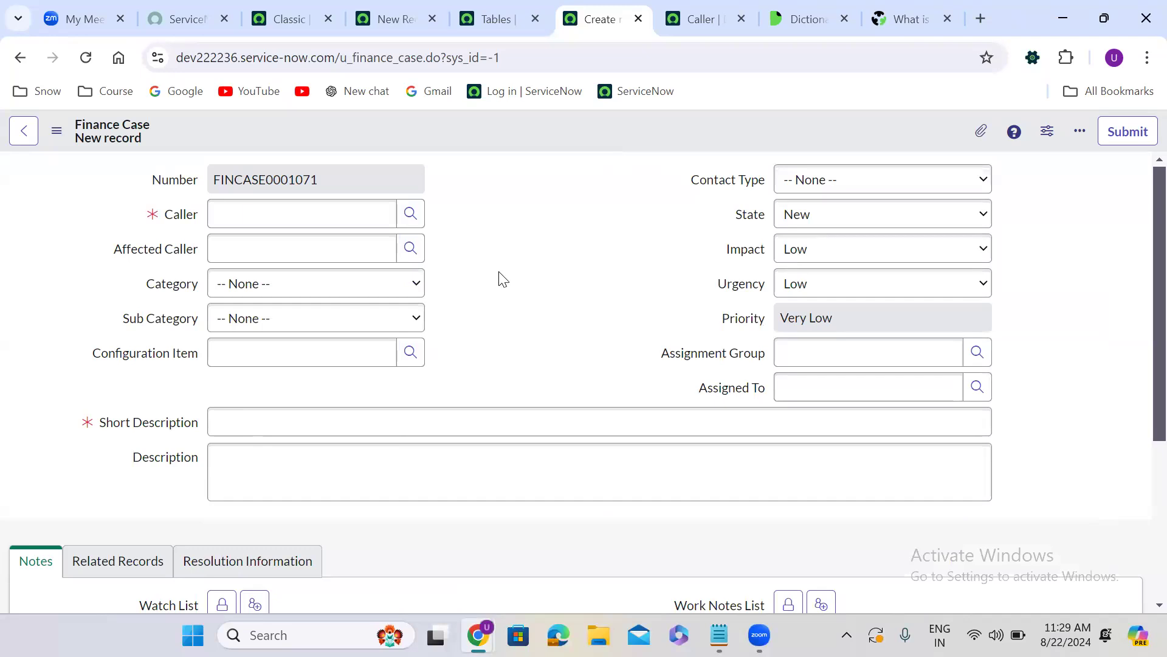
scroll(500, 279, "down", 5)
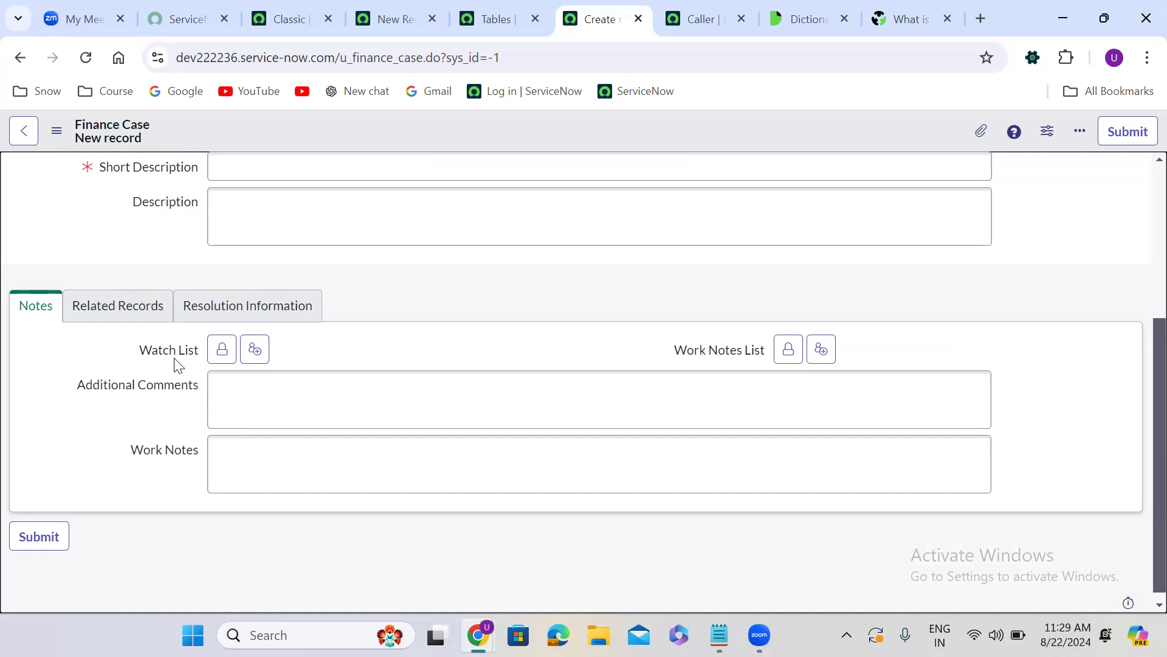
left_click(254, 351)
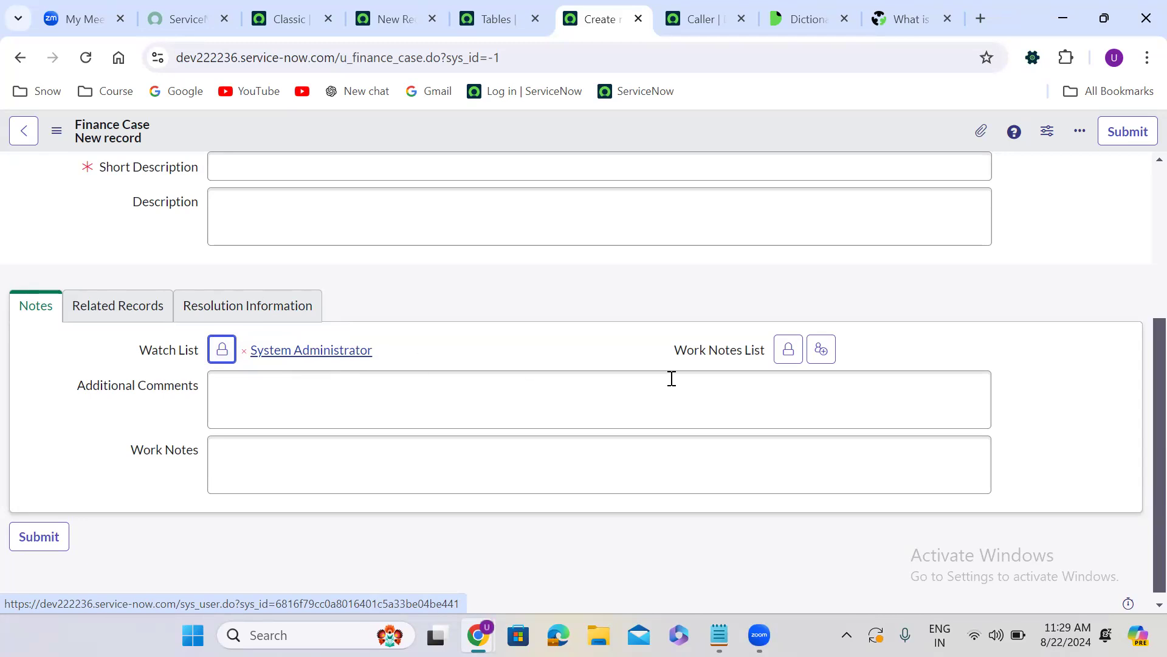
left_click(821, 357)
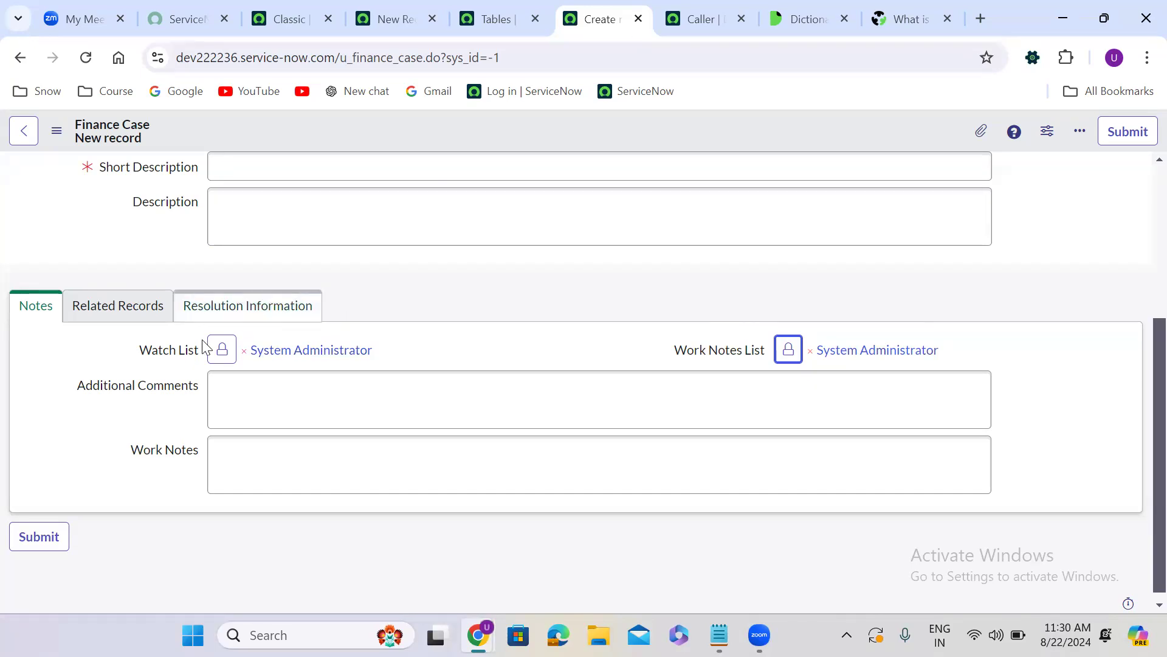
Duplicate the Finance Case browser tab, open the Watch List field's dictionary entry and switch it to the advanced view
right_click(587, 11)
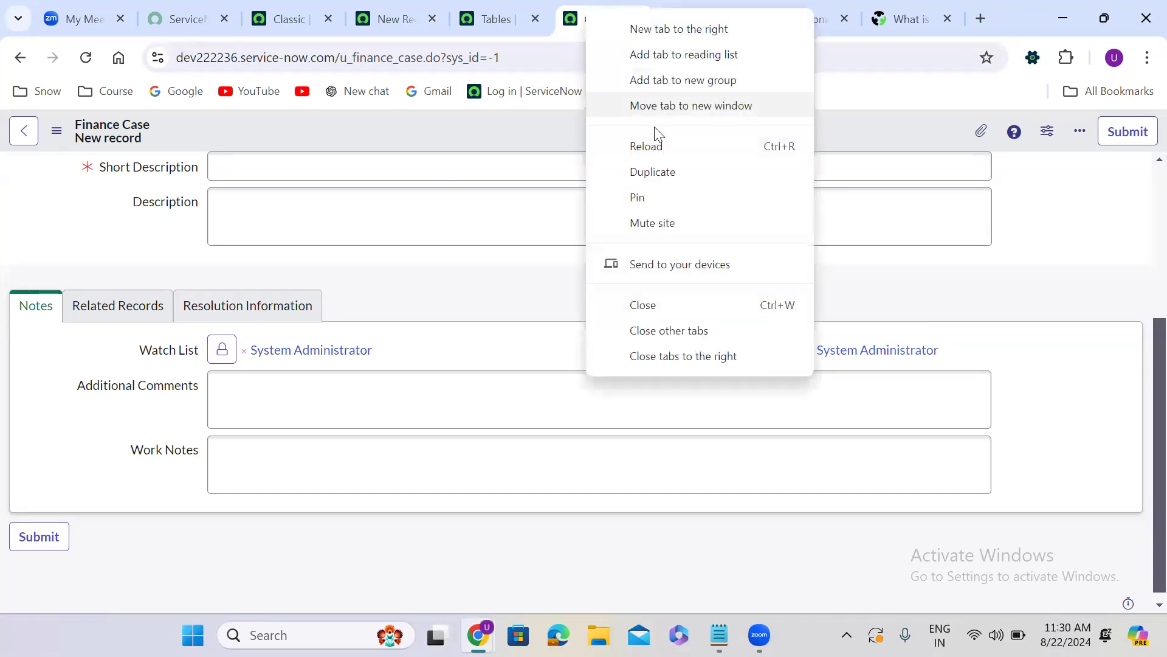
left_click(664, 174)
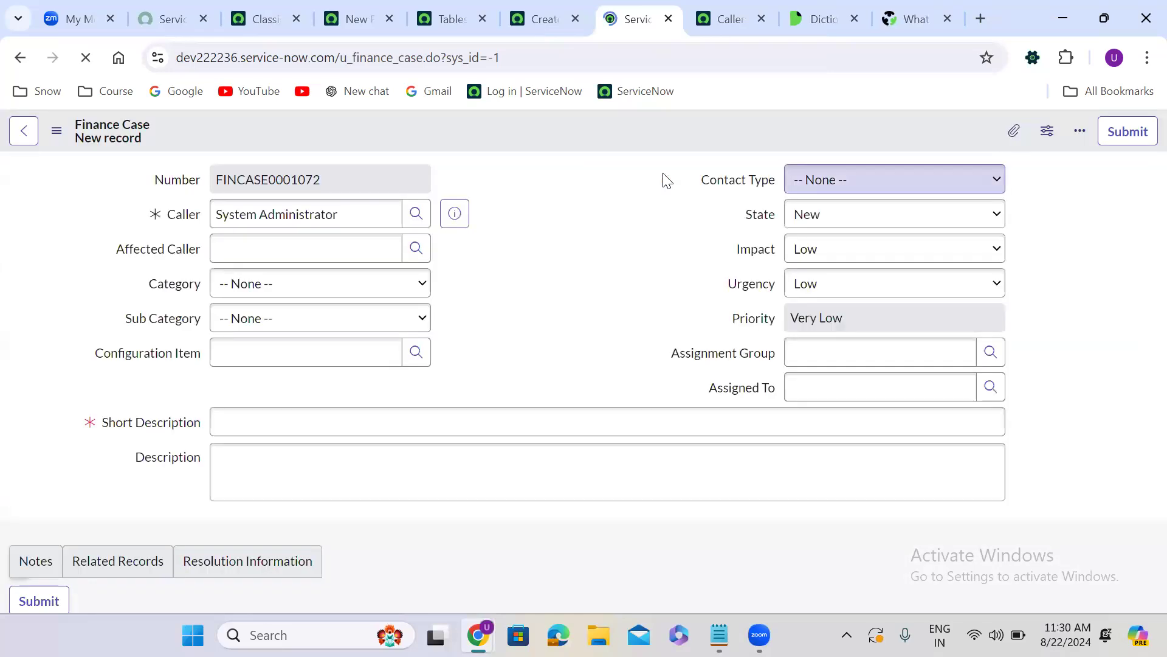
scroll(513, 271, "down", 4)
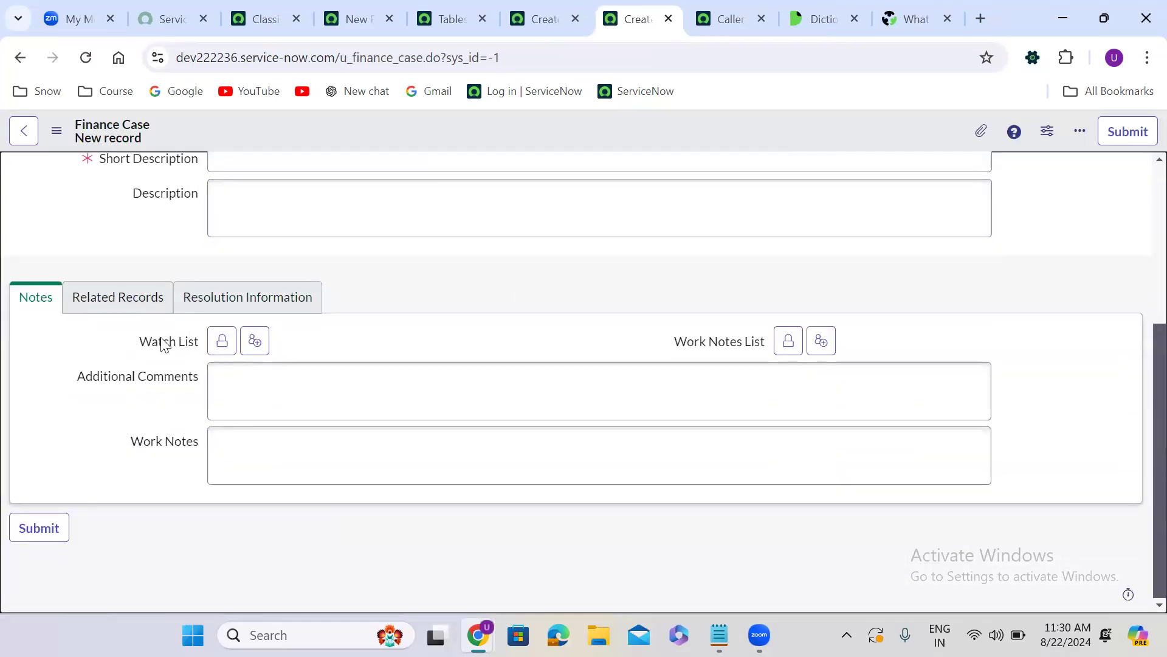
right_click(162, 344)
left_click(254, 372)
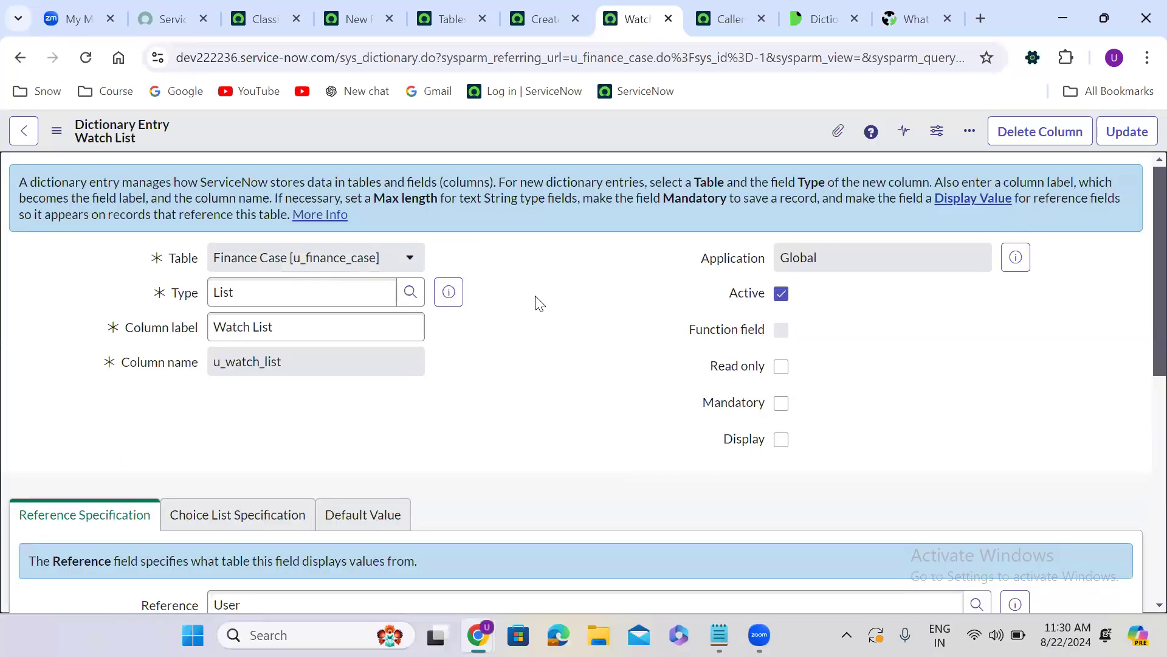
scroll(537, 302, "down", 8)
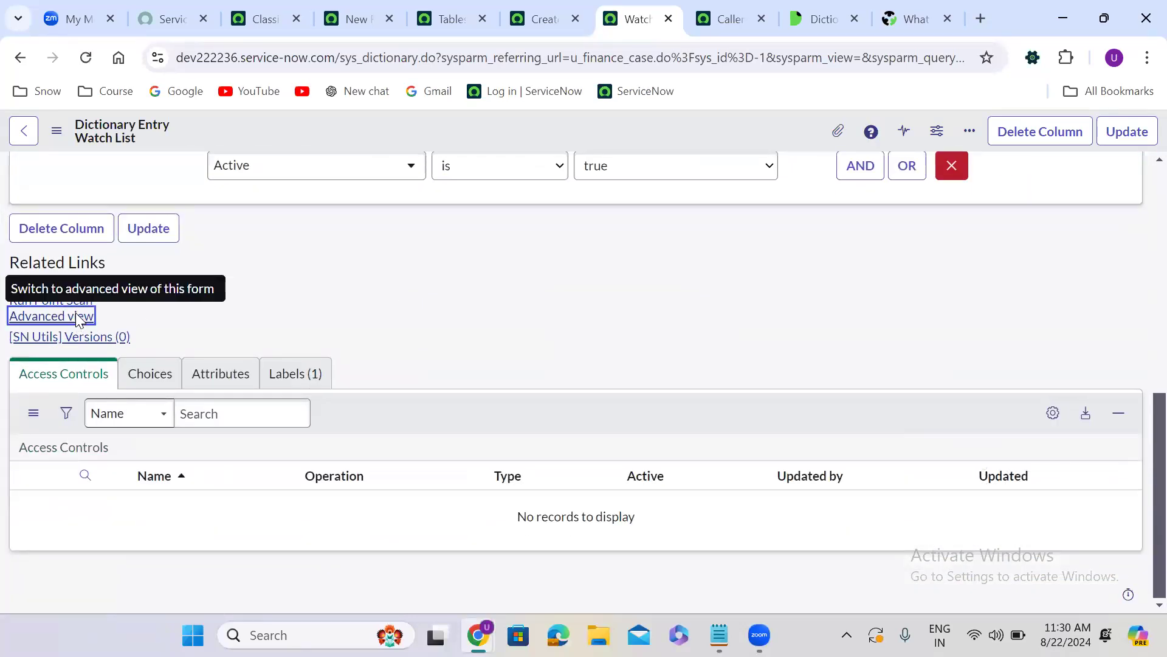
left_click(77, 321)
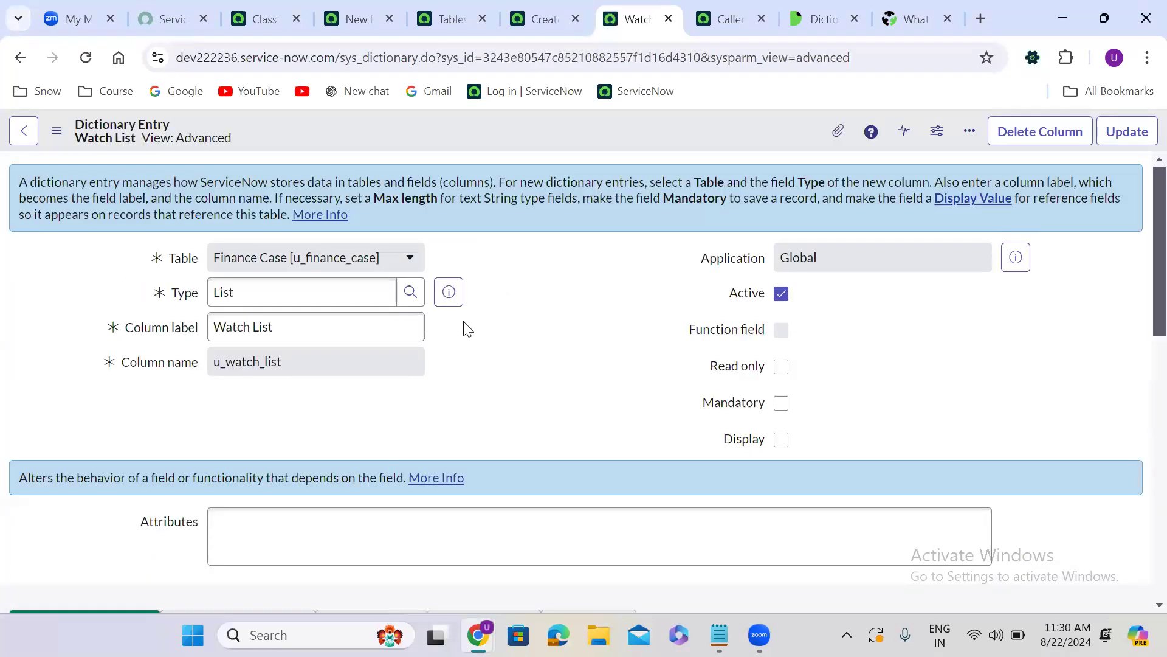
scroll(437, 415, "down", 2)
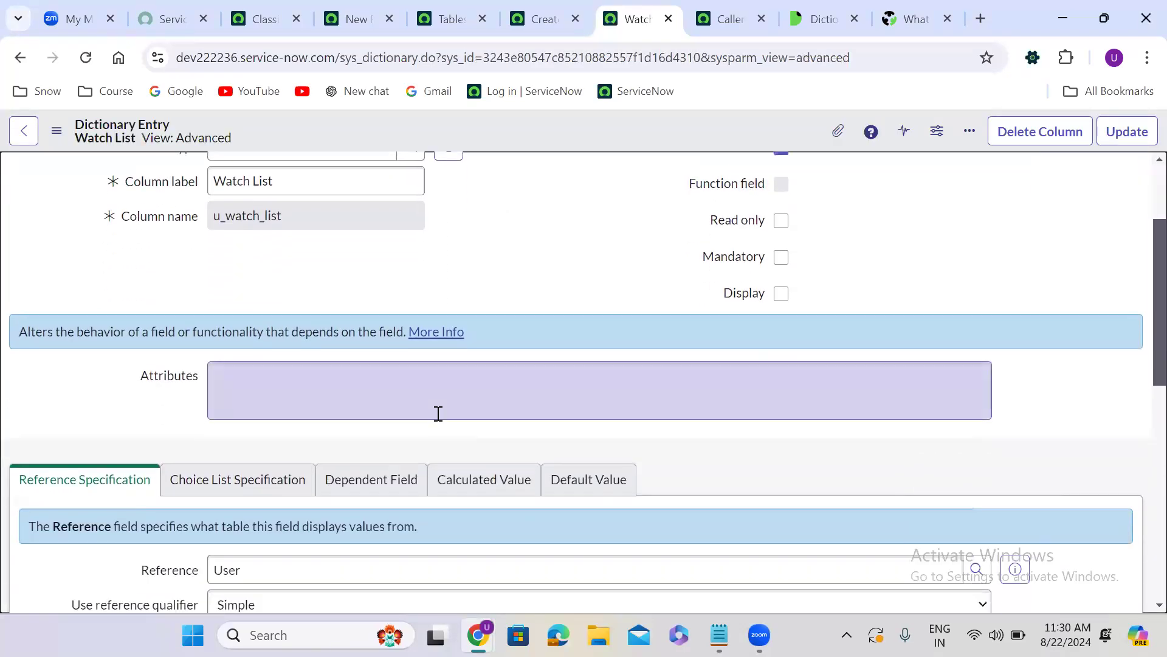
Search the Dictionary attributes documentation page for no_add, read the no_add_me description and copy the attribute name
left_click(827, 7)
left_click(538, 411)
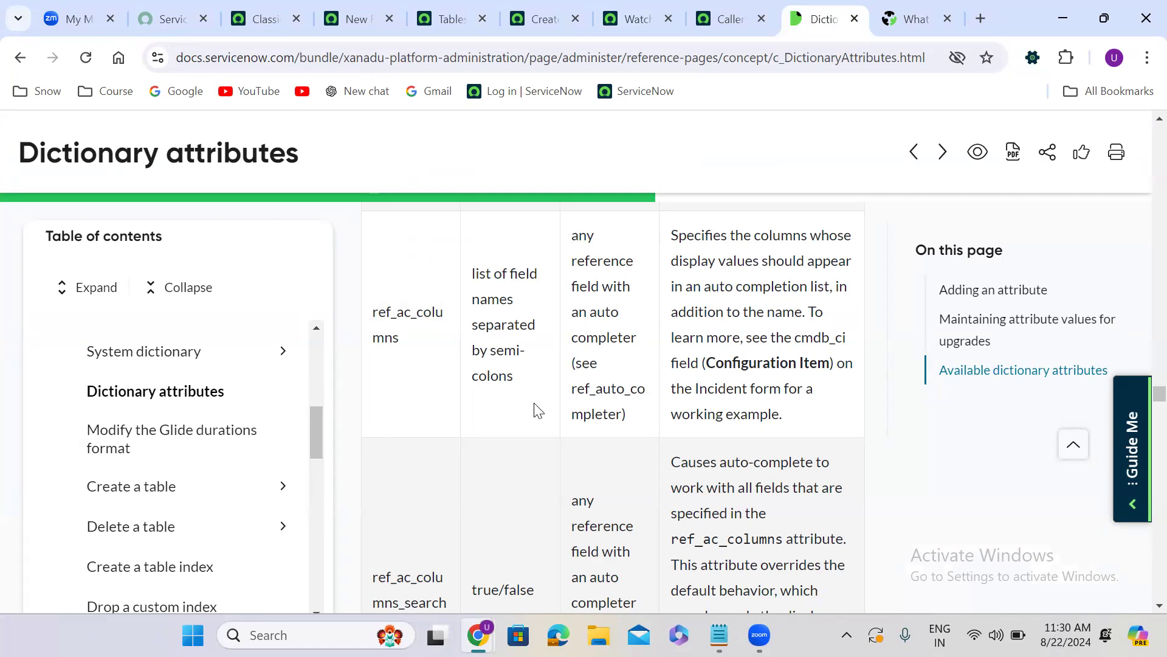
key("ctrl+f")
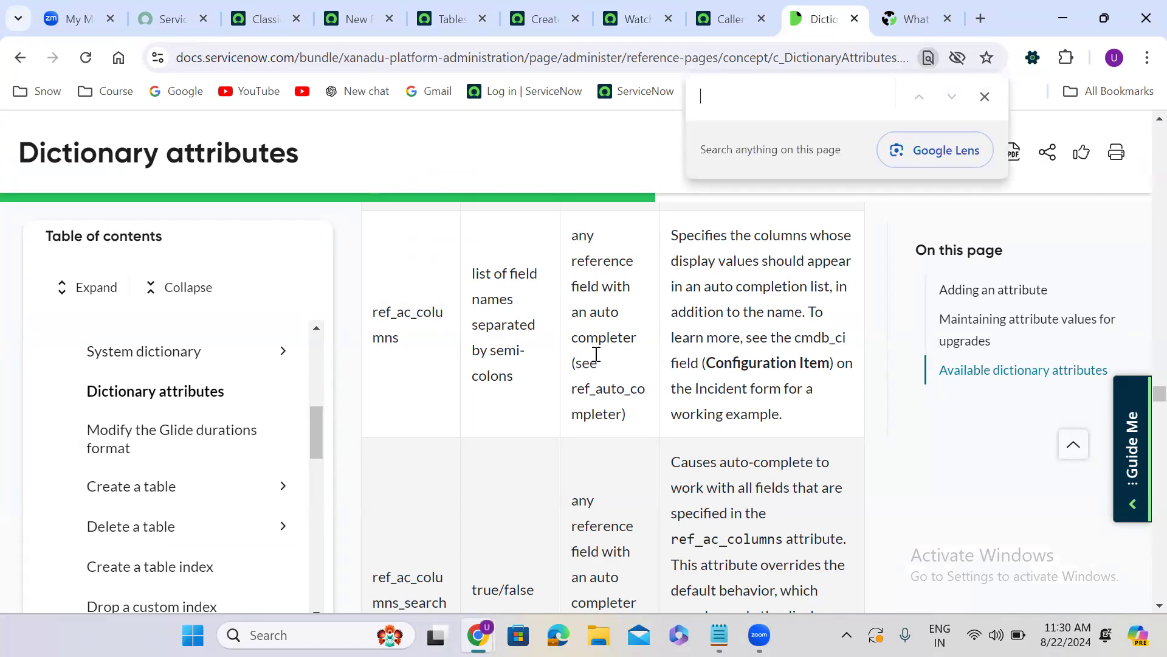
type("no_add")
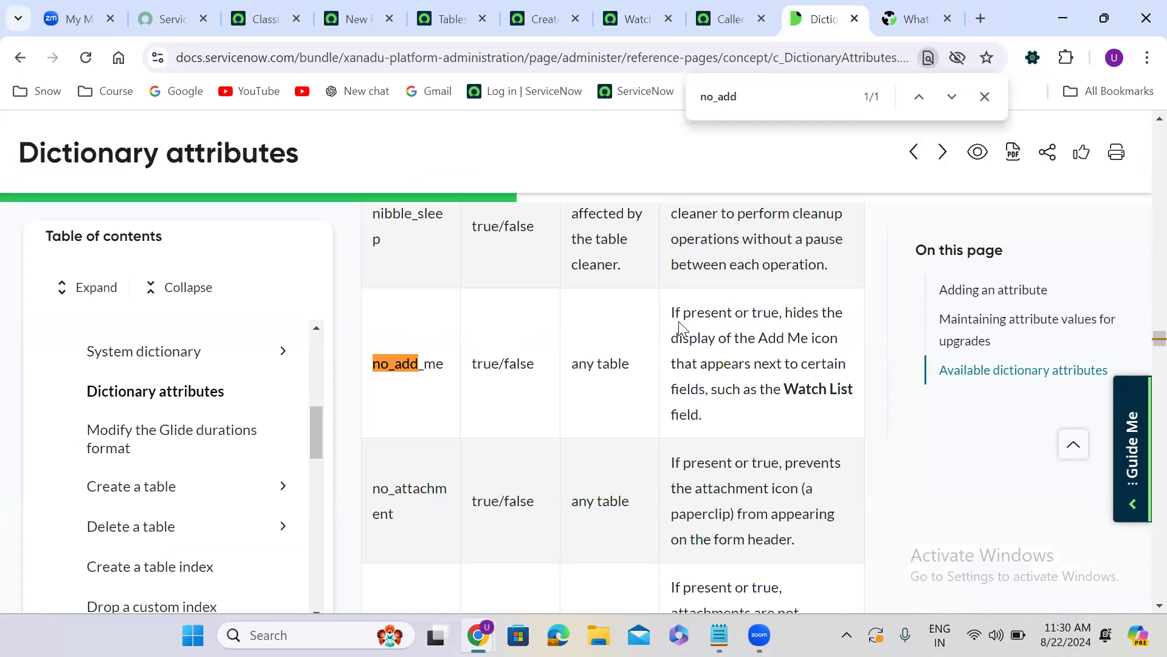
left_click_drag(673, 315, 774, 313)
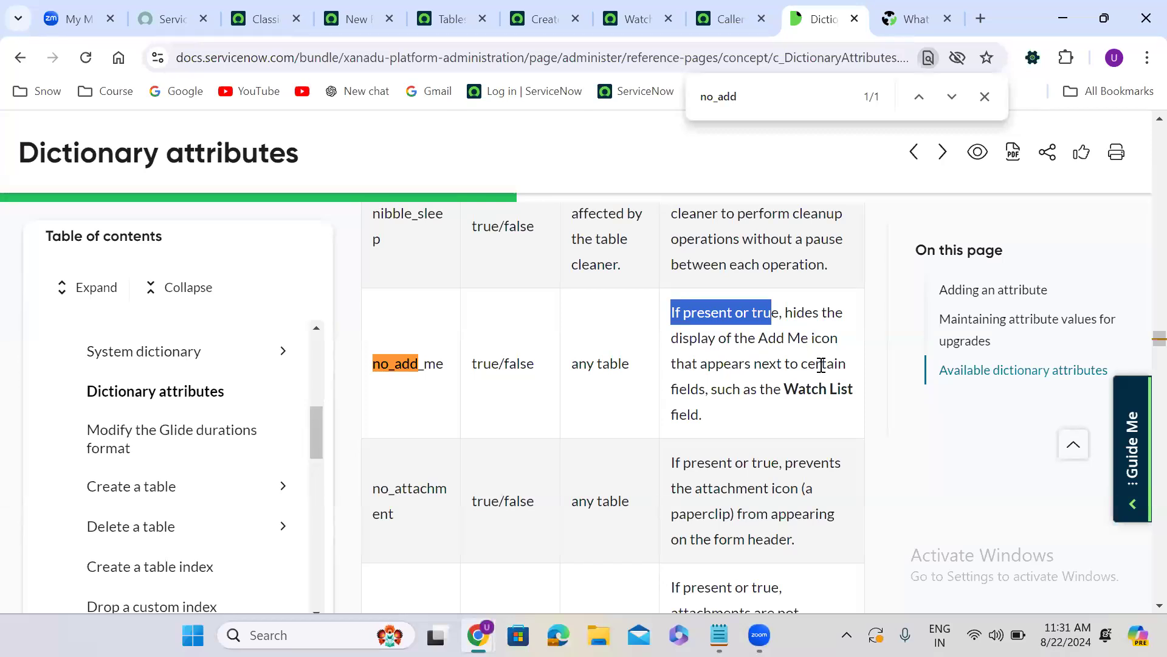
left_click(832, 419)
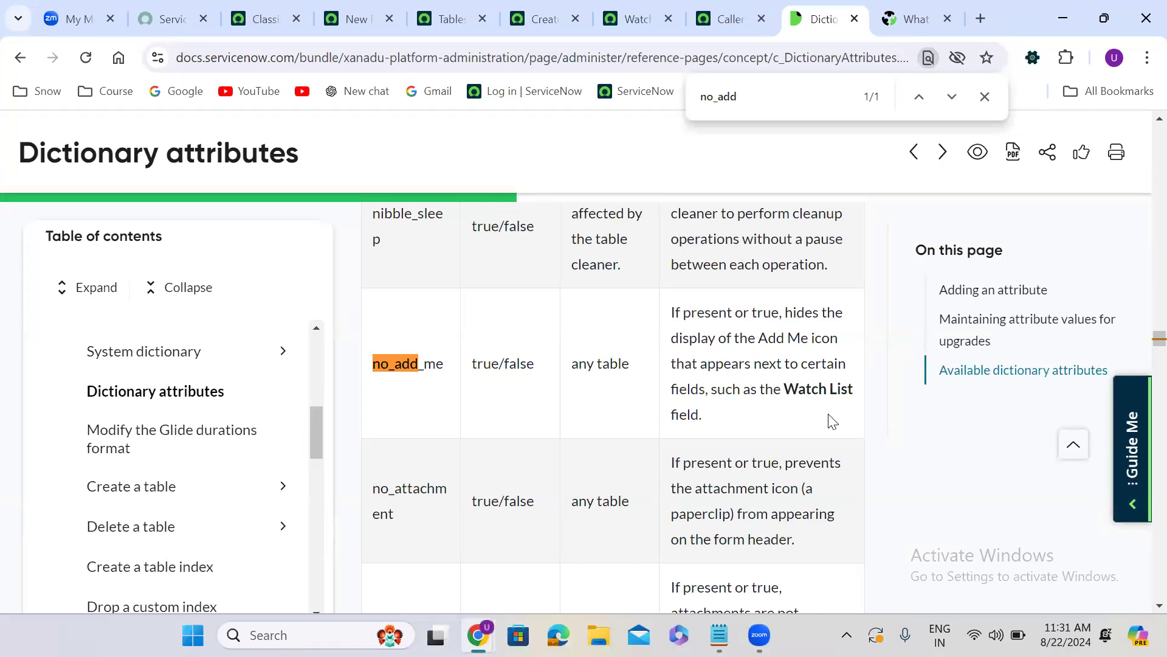
double_click(413, 364)
key("ctrl+c")
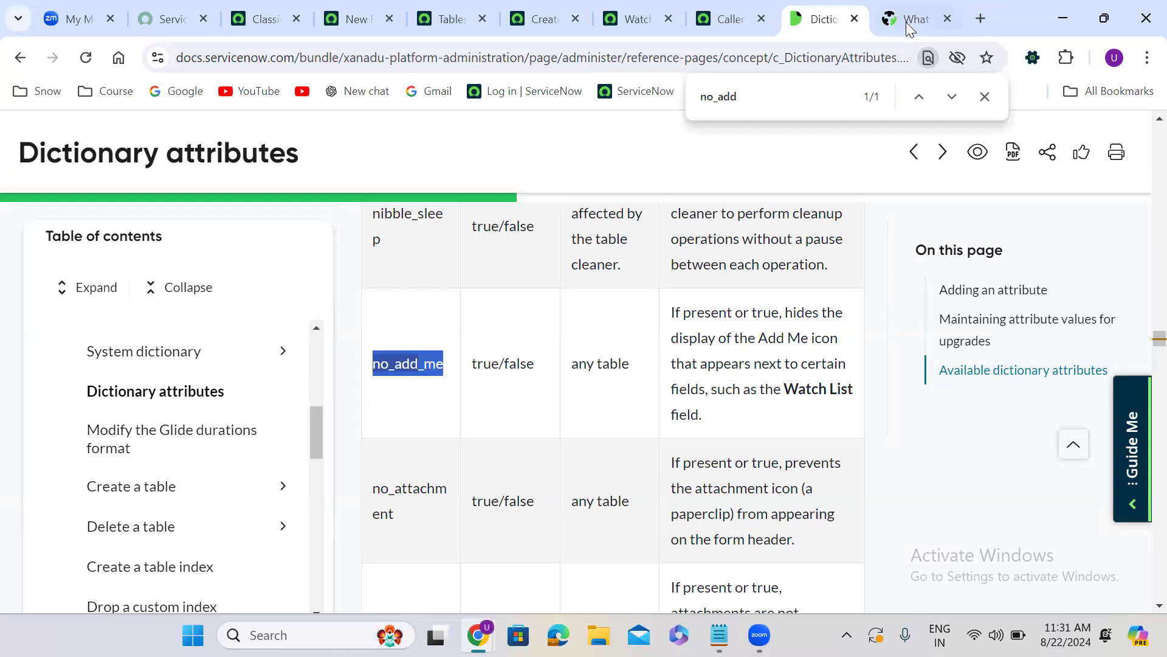
Enter no_add_me in the Attributes of the Watch List dictionary entry without saving it
left_click(632, 19)
left_click(227, 367)
key("ctrl+v")
right_click(630, 128)
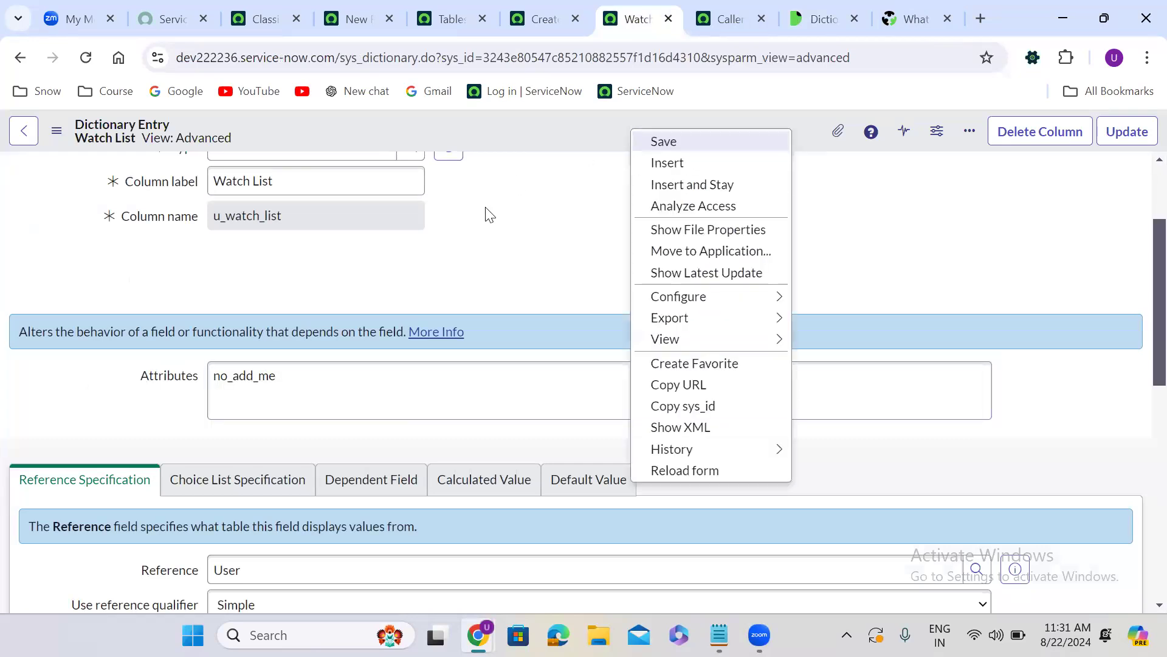
left_click(479, 230)
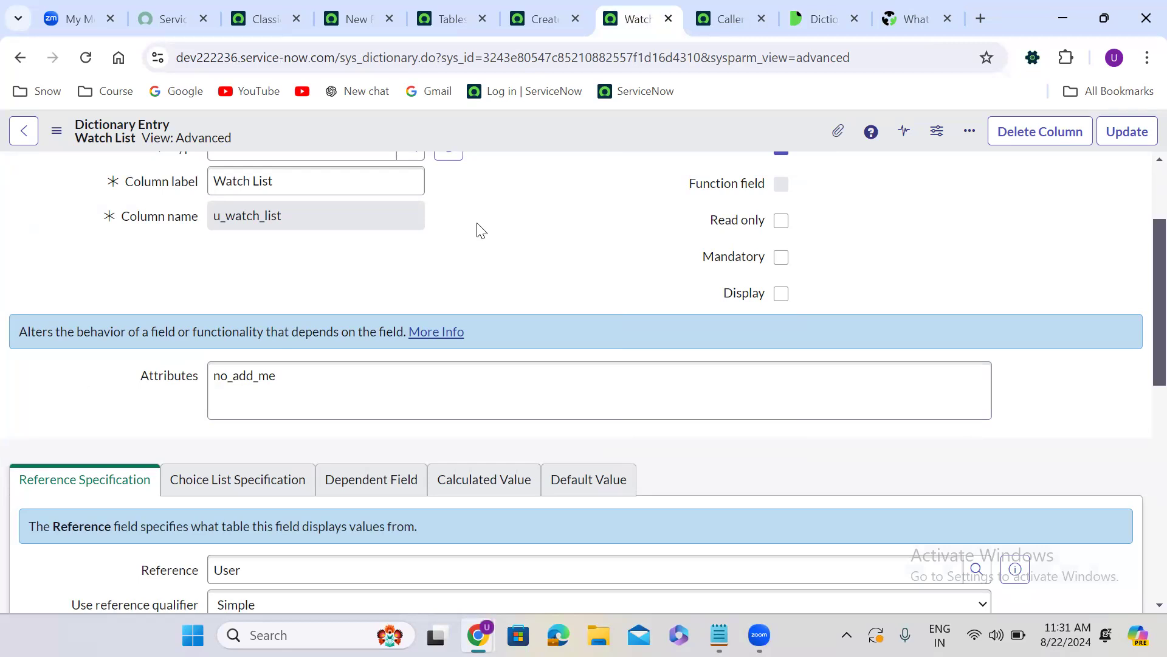
Replace the Watch List entry's Attributes with the Caller entry's ref_ac_columns=email;department;location;mobile_phone line
left_click(733, 14)
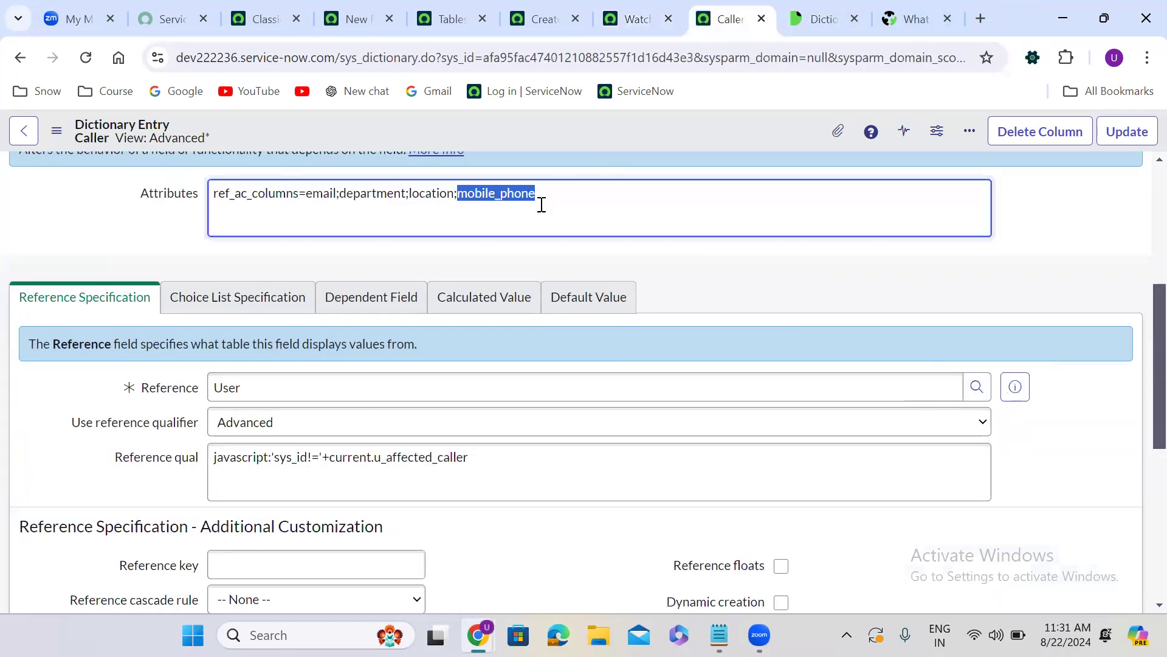
left_click_drag(537, 194, 225, 190)
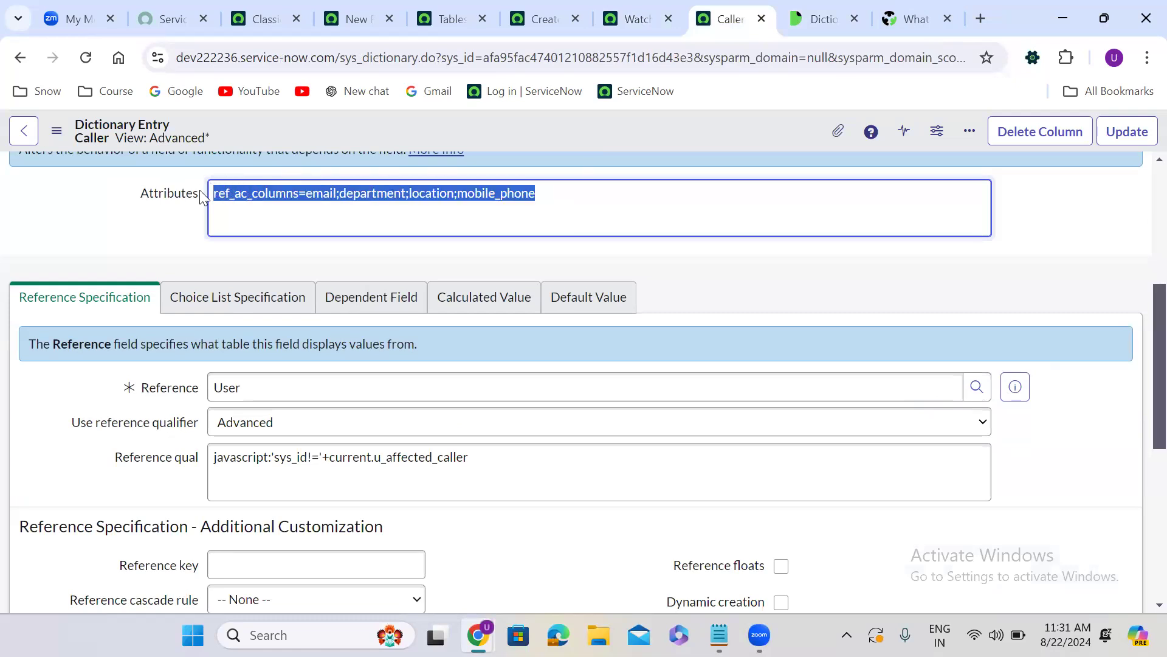
left_click(615, 13)
left_click(292, 381)
key("ctrl+a")
type("ref_ac_columns=email;department;location;mobile_phone")
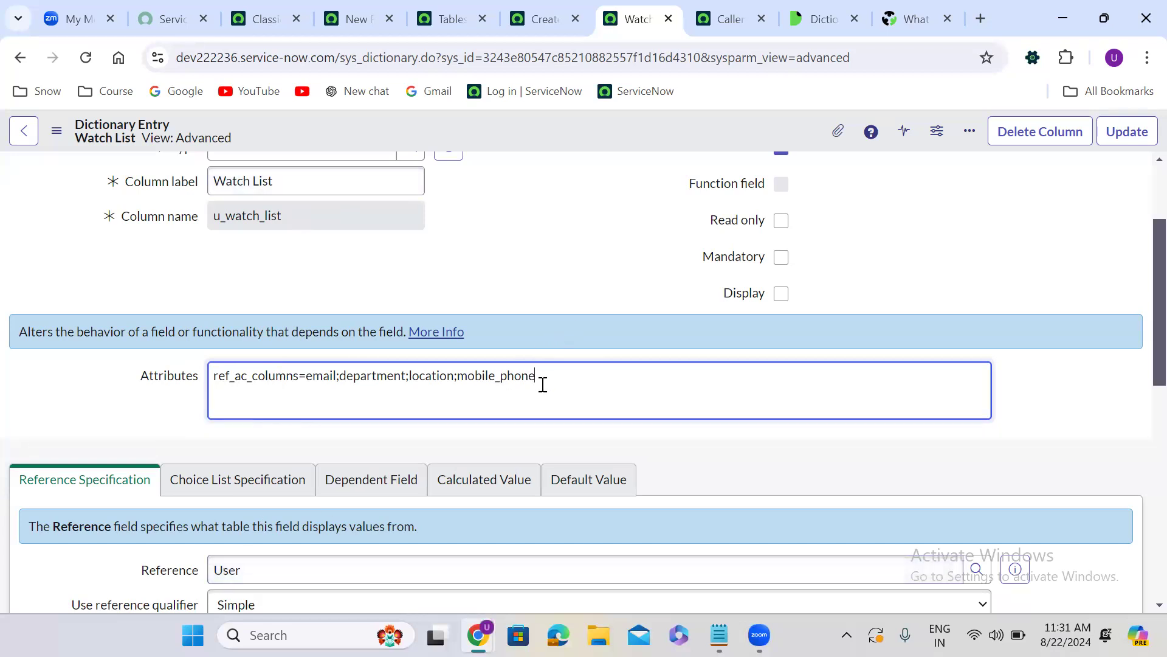
Append ,no_add_me to the Watch List entry's Attributes and save the record
type(",")
type("no_add_me")
right_click(589, 126)
left_click(629, 142)
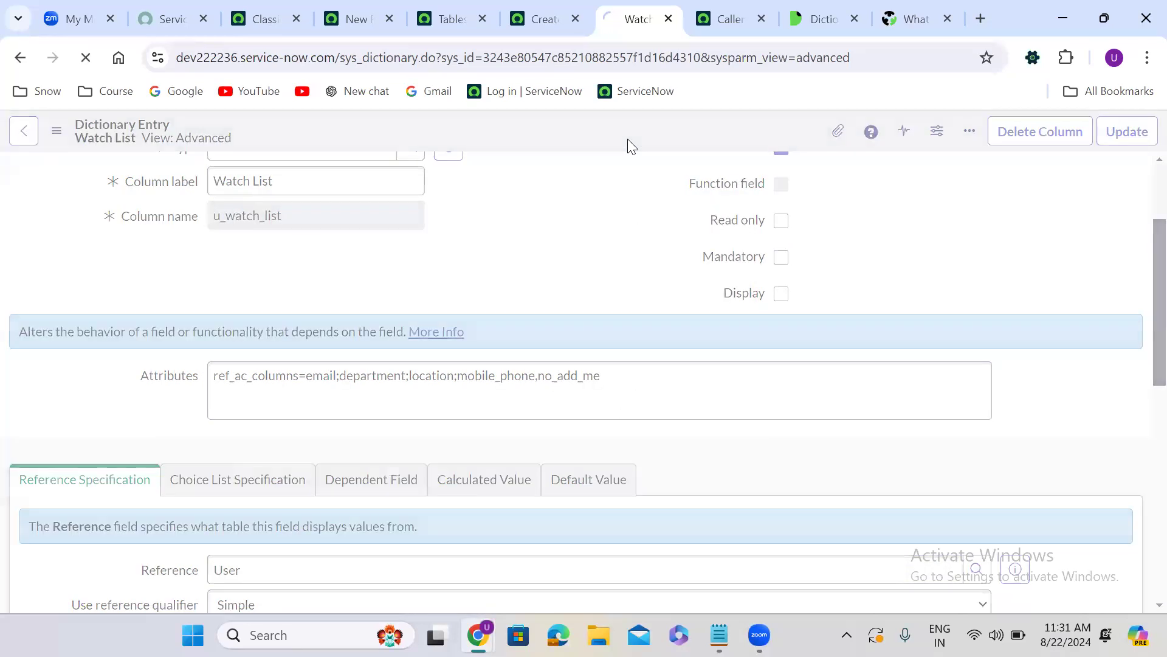
Reload the new Finance Case form, discarding its unsaved changes, and check the Watch List for the Add me option
left_click(534, 6)
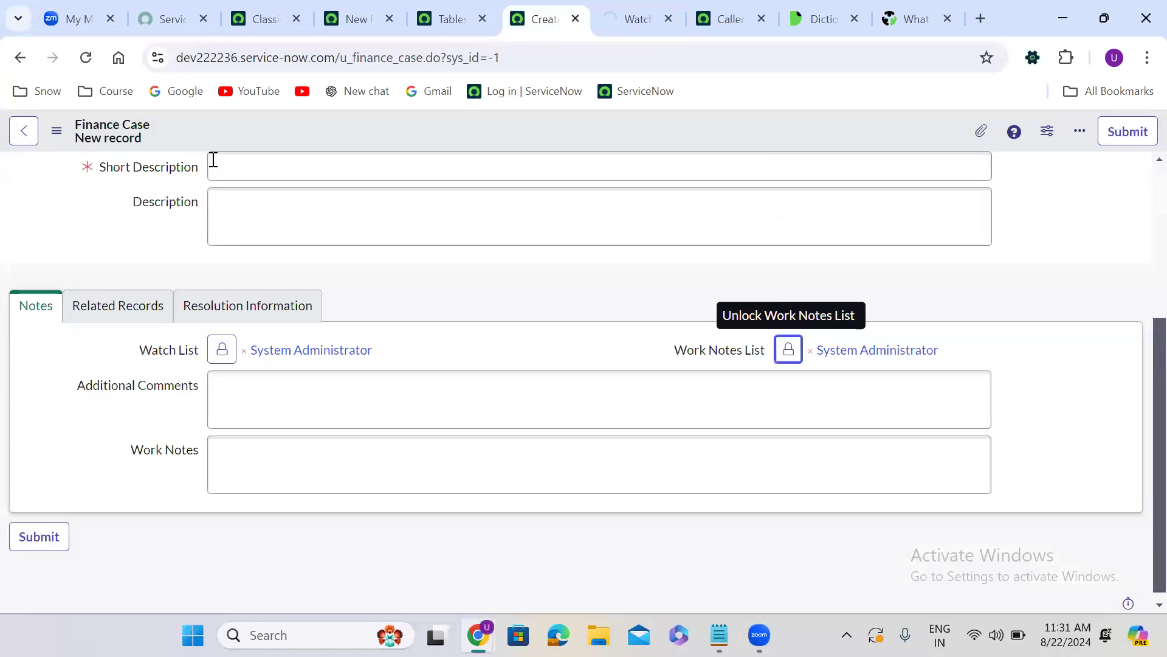
left_click(86, 57)
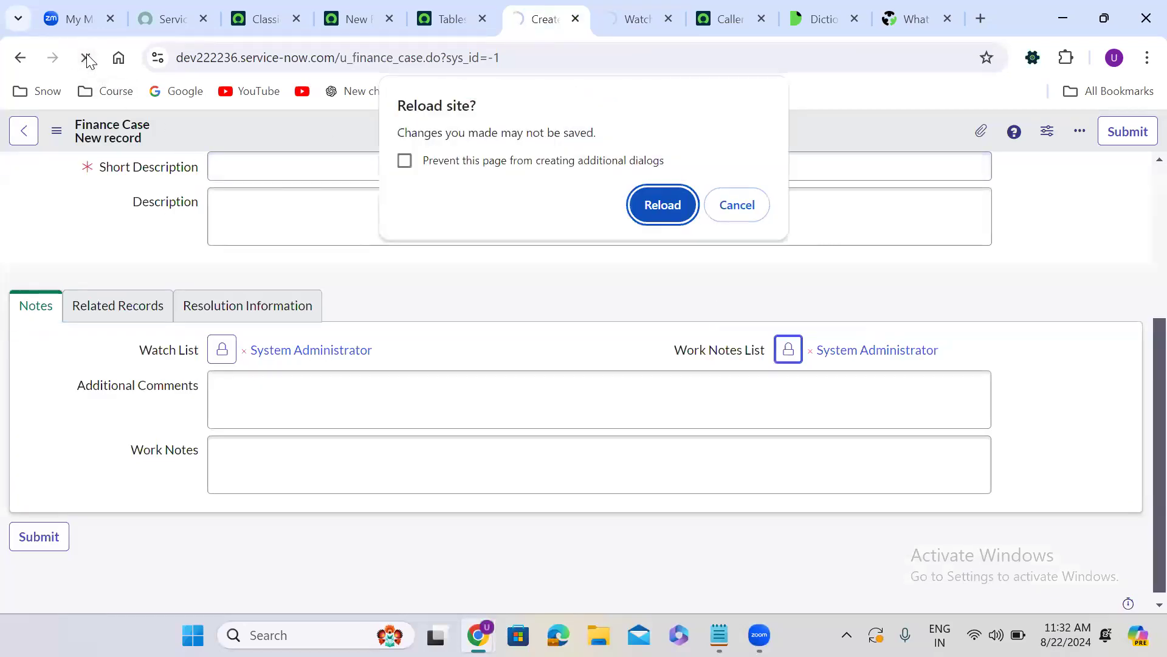
left_click(660, 204)
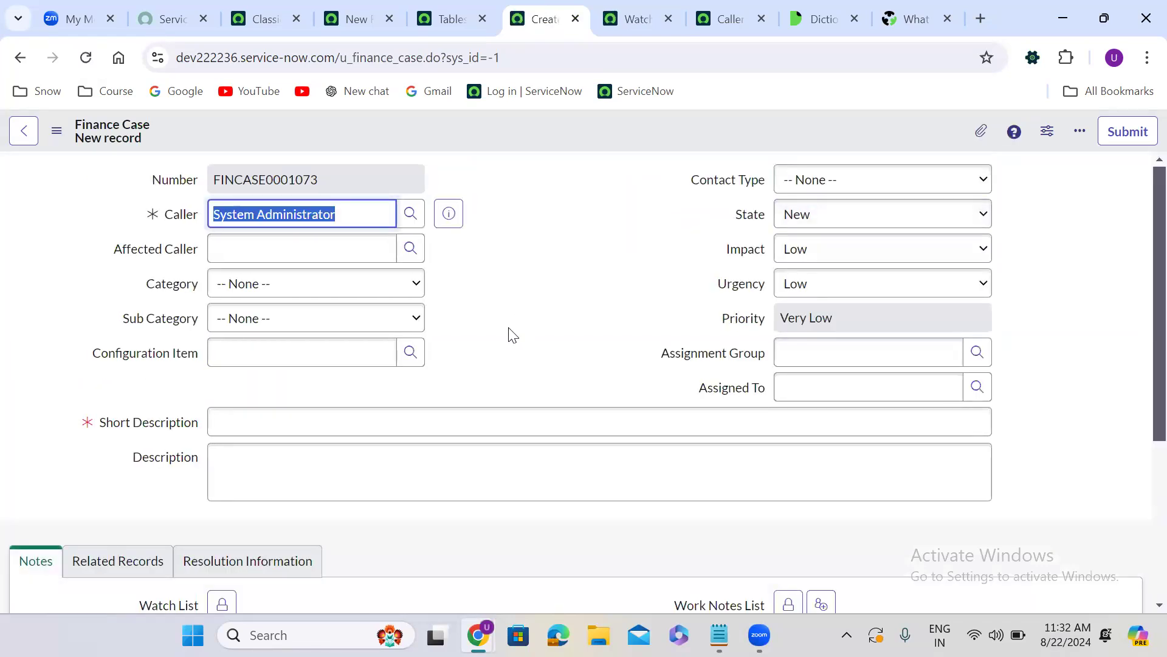
scroll(512, 335, "down", 4)
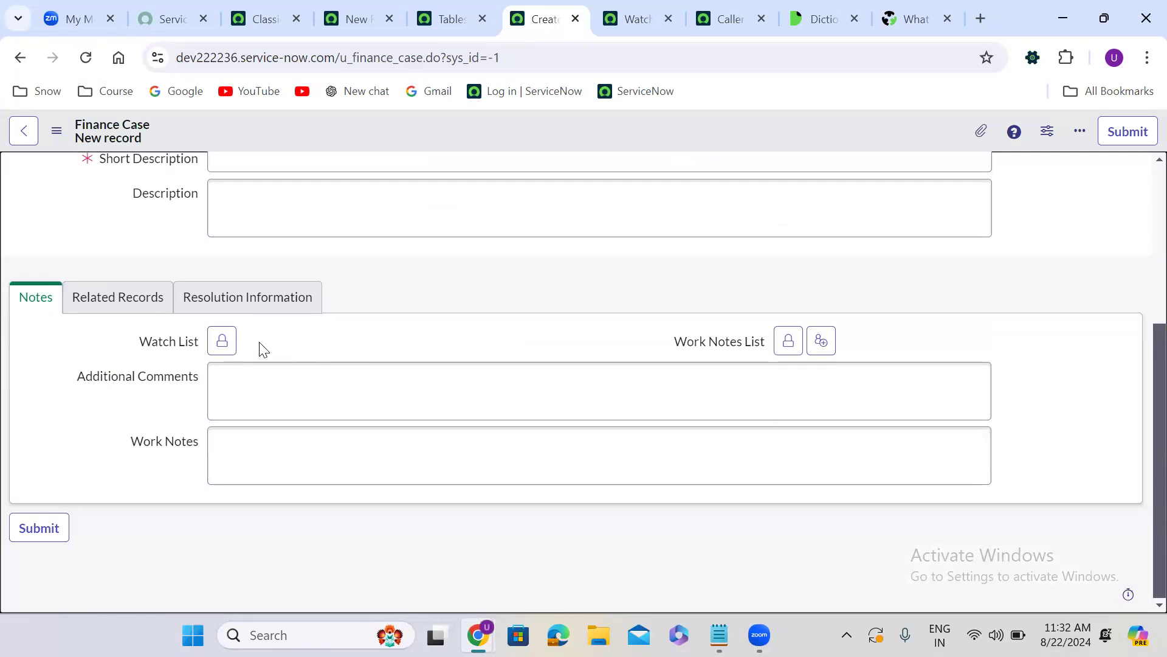
Unlock the Watch List and look up all users with ** to check the suggestion columns
left_click(225, 344)
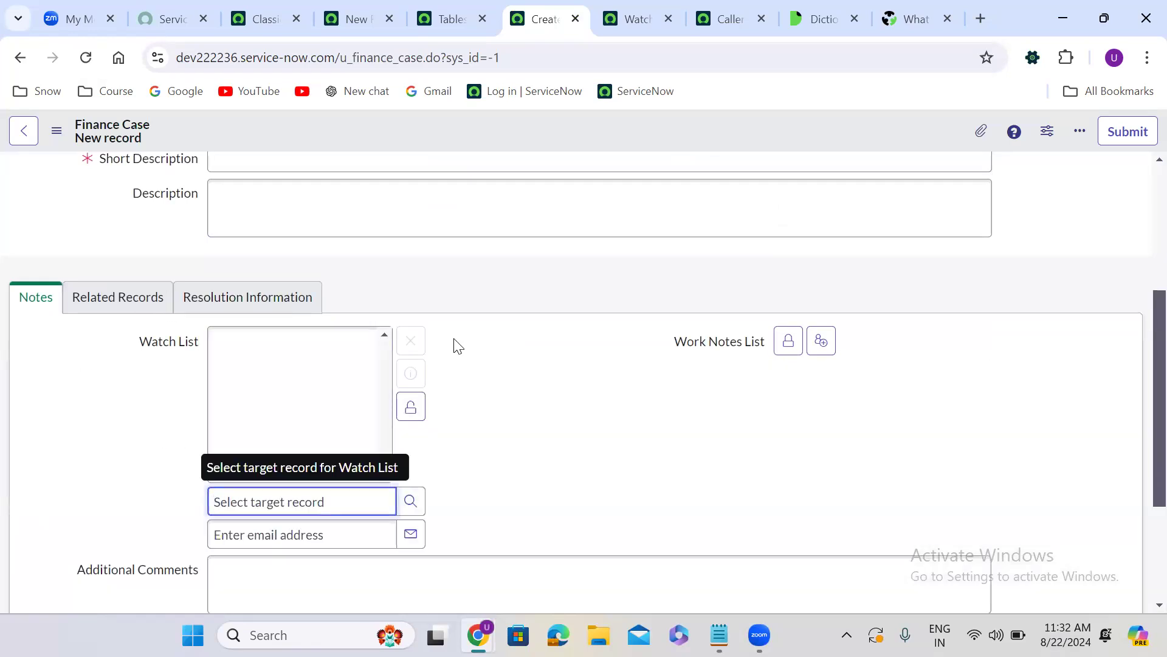
scroll(457, 345, "down", 2)
left_click(335, 391)
type("(")
key("BackSpace")
key("BackSpace")
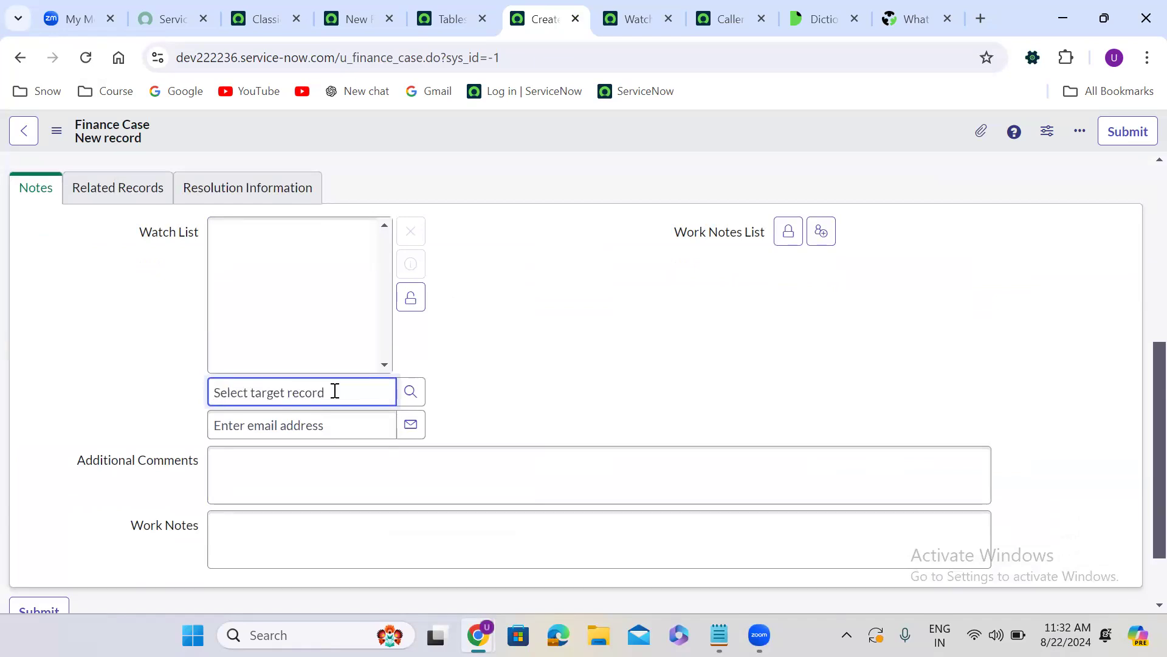
type("**")
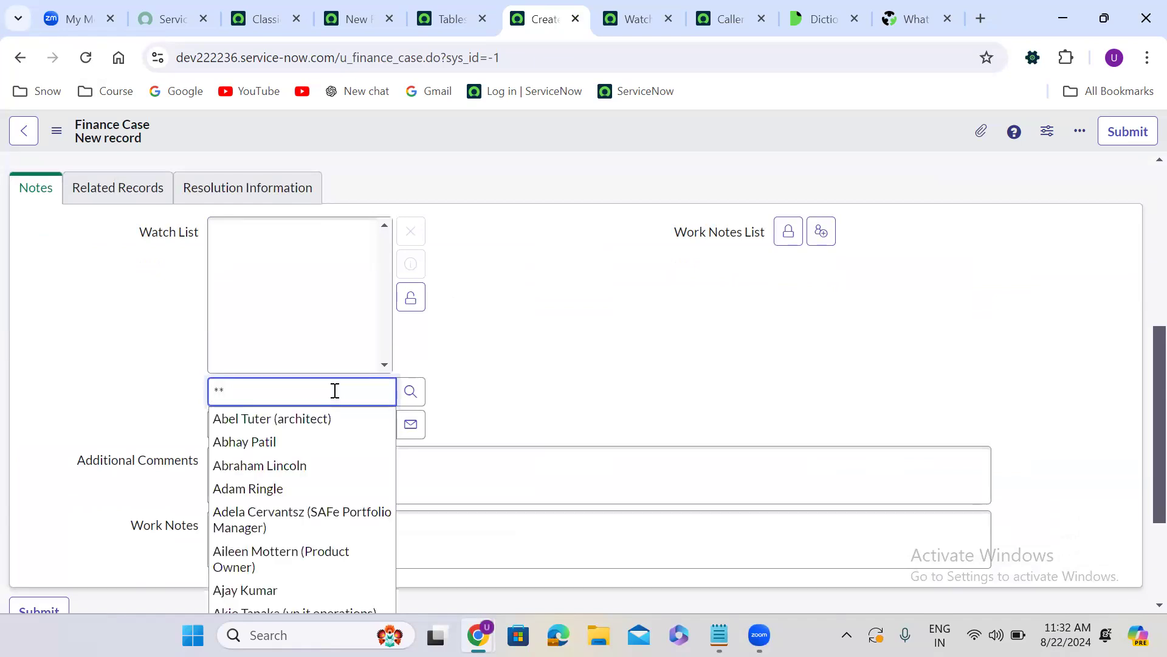
left_click(500, 413)
scroll(497, 412, "down", 2)
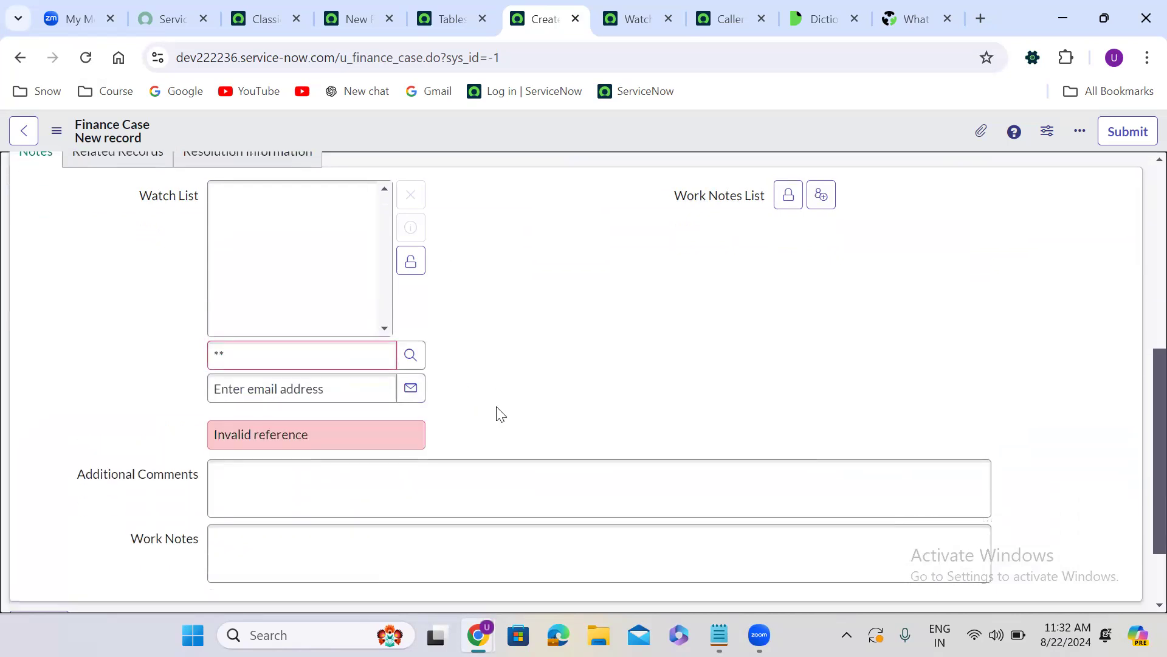
Repeat the ** user lookup in the Watch List to recheck the suggestion columns
double_click(296, 287)
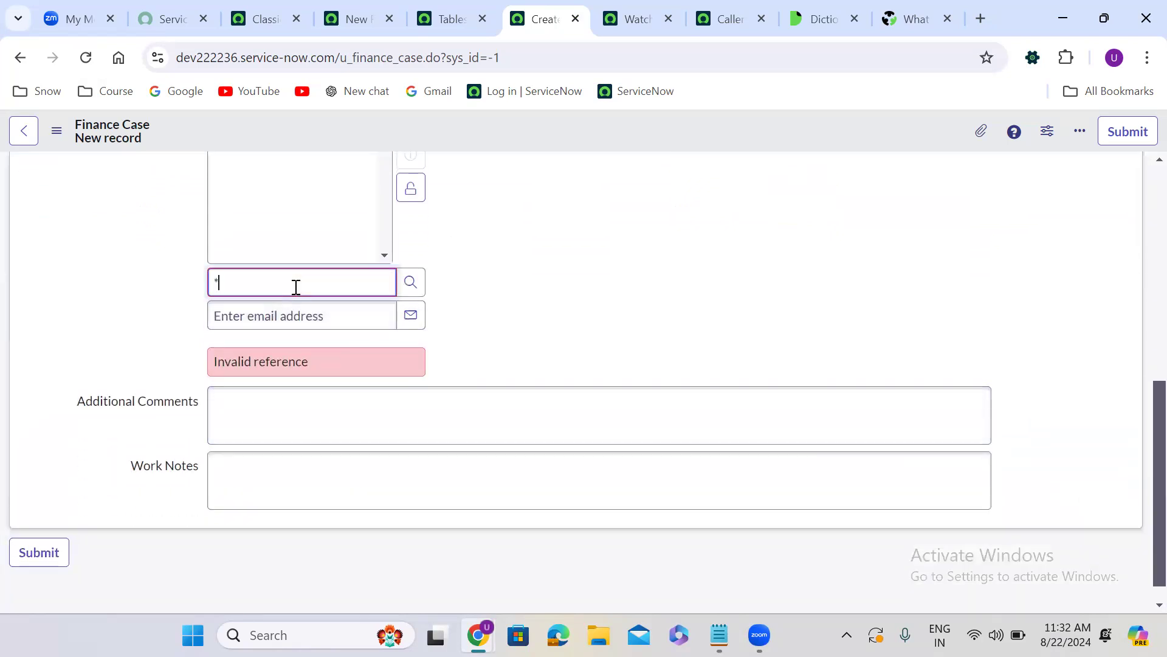
key("BackSpace")
type("**")
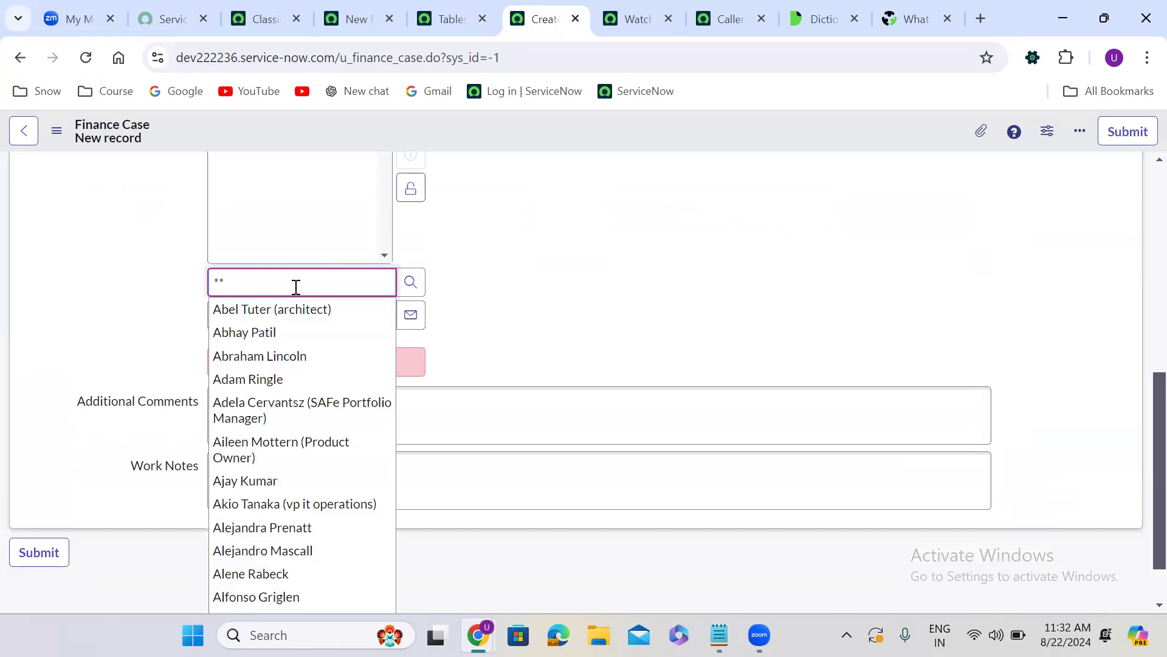
left_click(602, 248)
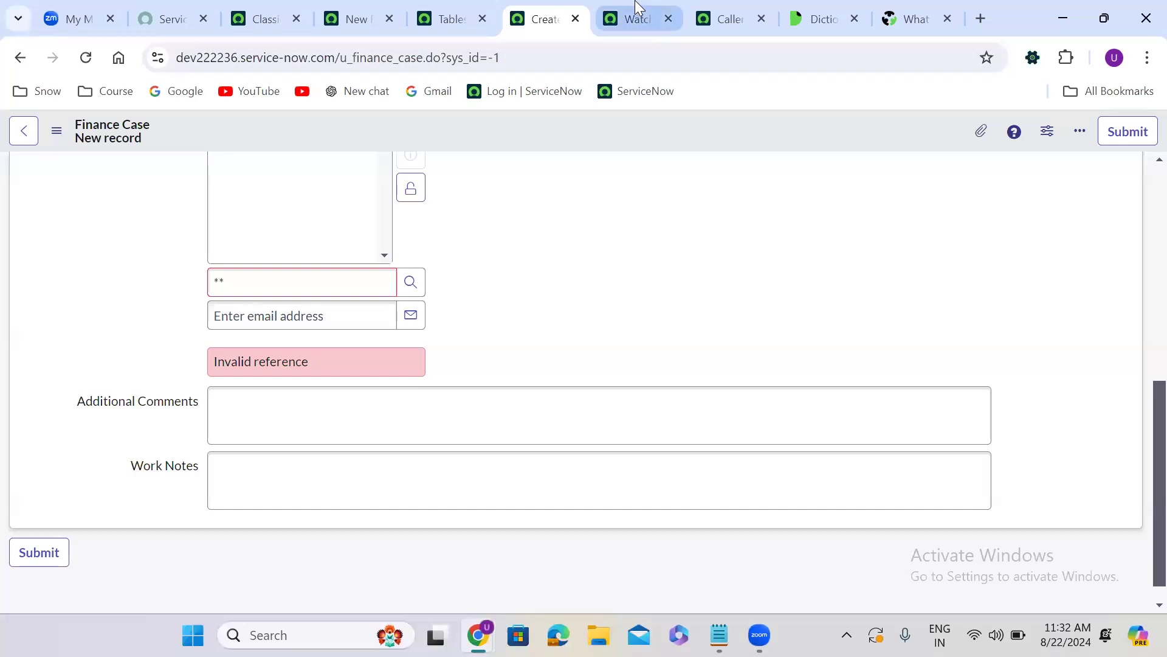
Return to the "ref_ac_columns servicenow" search results and open the "use ref_ac_columns in variable attribute" thread in a new tab
left_click(637, 7)
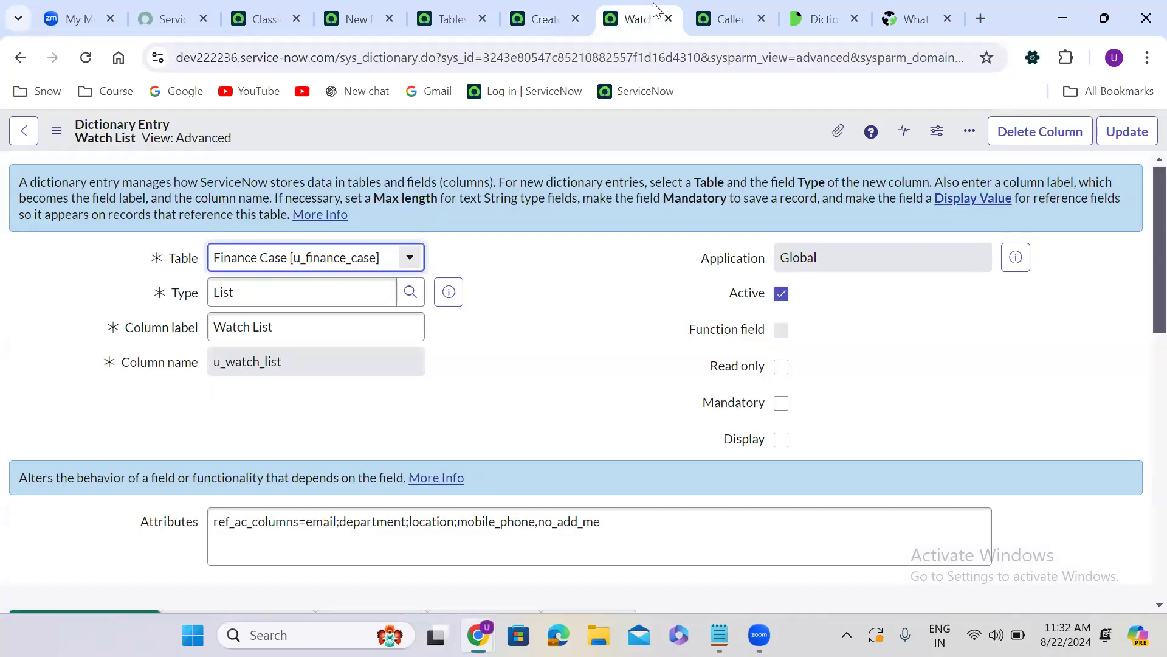
left_click(827, 9)
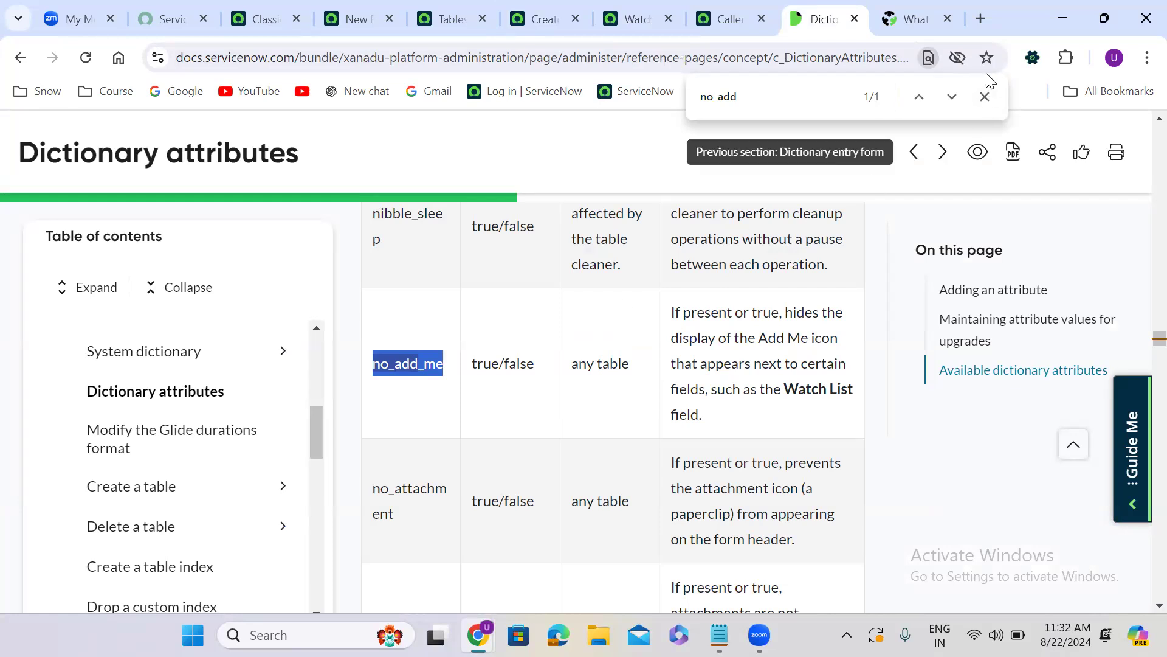
left_click(912, 19)
left_click(20, 58)
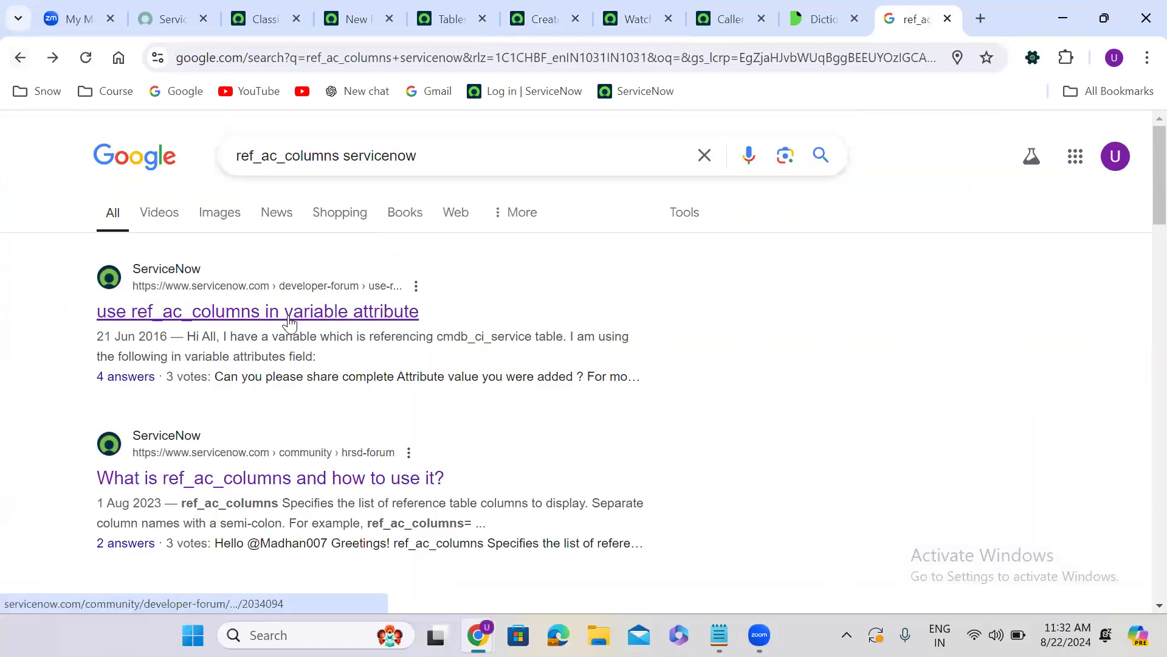
middle_click(290, 324)
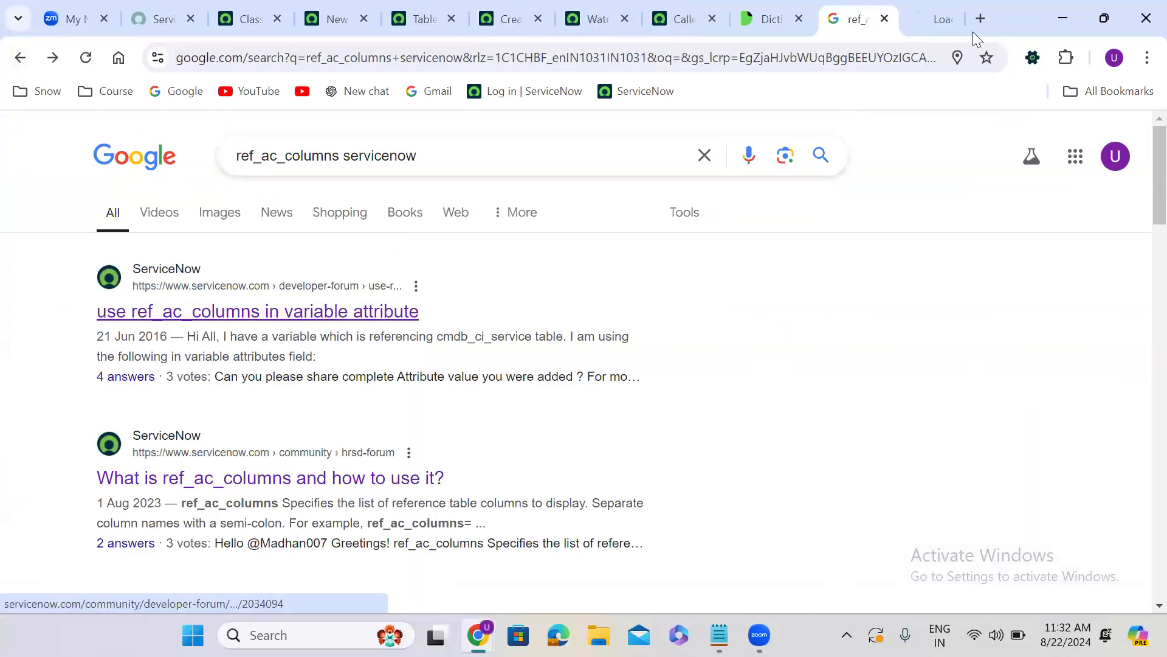
left_click(906, 19)
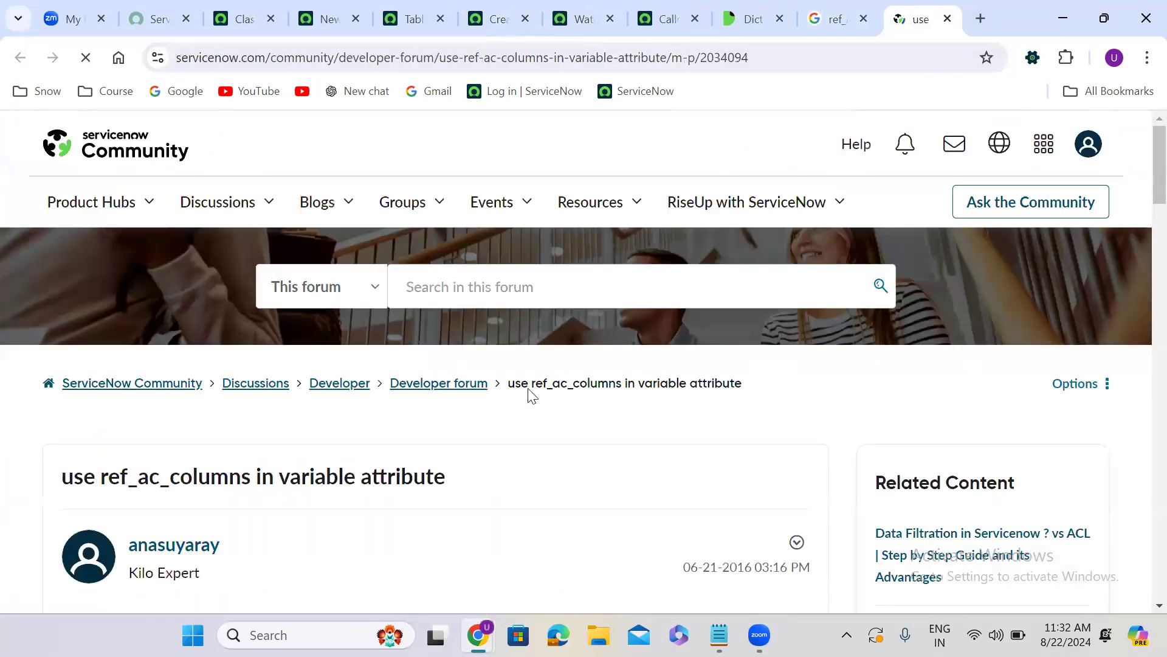
Copy the complete ref_auto_completer=AJAXTableCompleter attribute string from the thread's reply into the Notepad notes, below the ref_ac_columns line
scroll(463, 457, "down", 9)
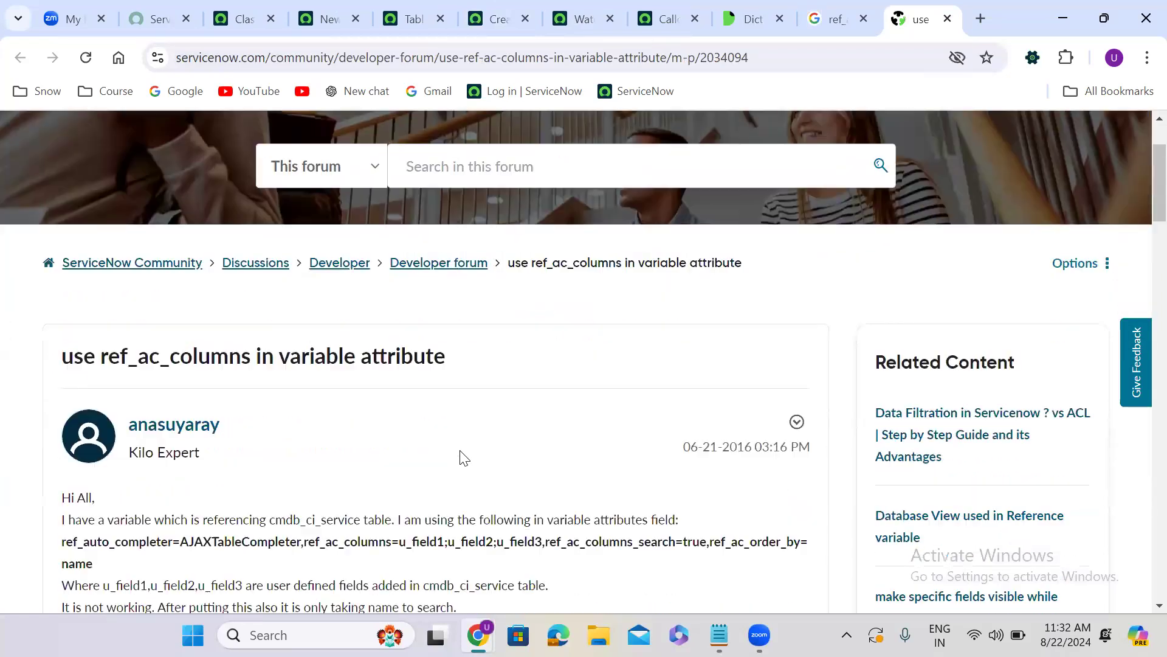
scroll(464, 457, "down", 16)
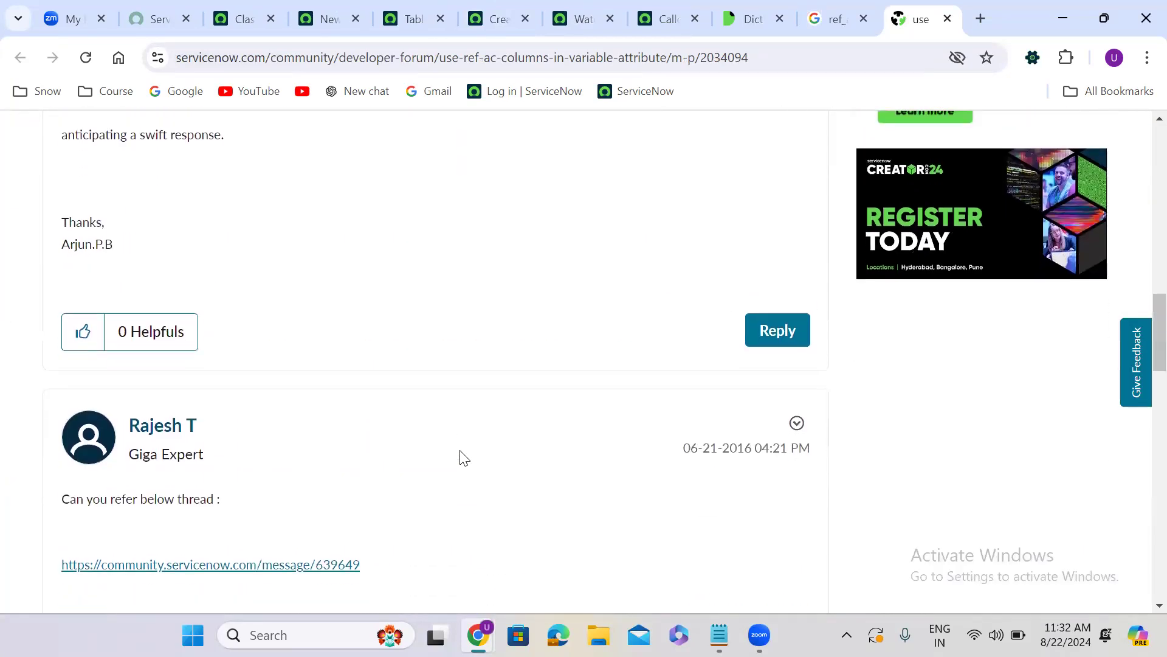
scroll(464, 457, "down", 8)
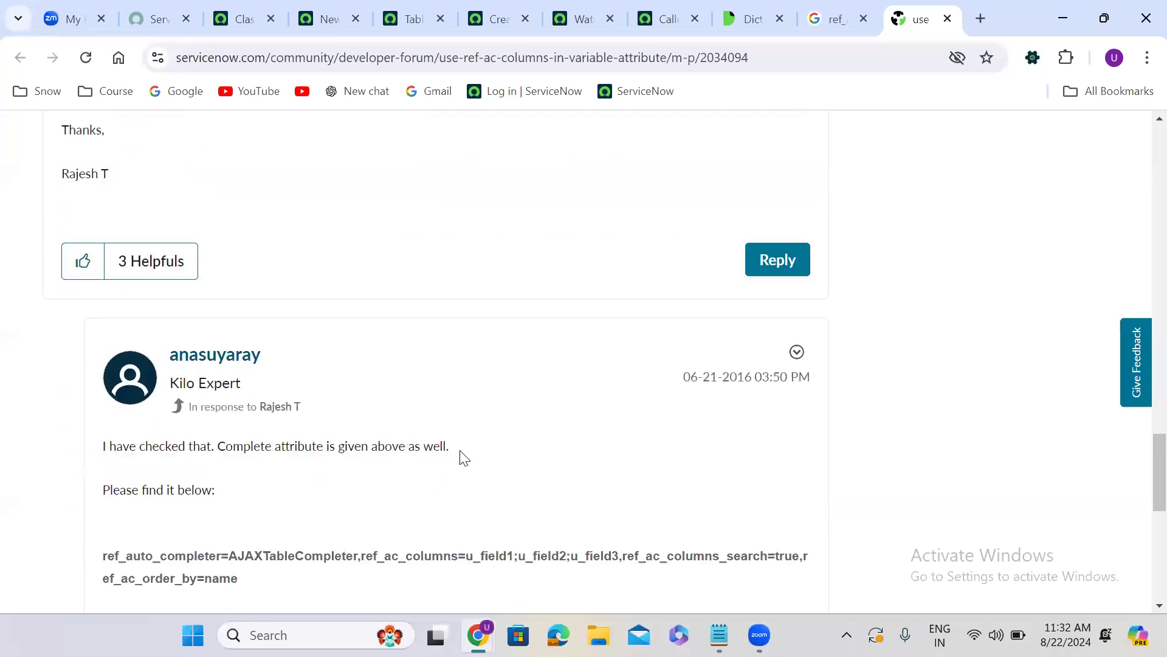
left_click_drag(248, 537, 102, 517)
key("ctrl+c")
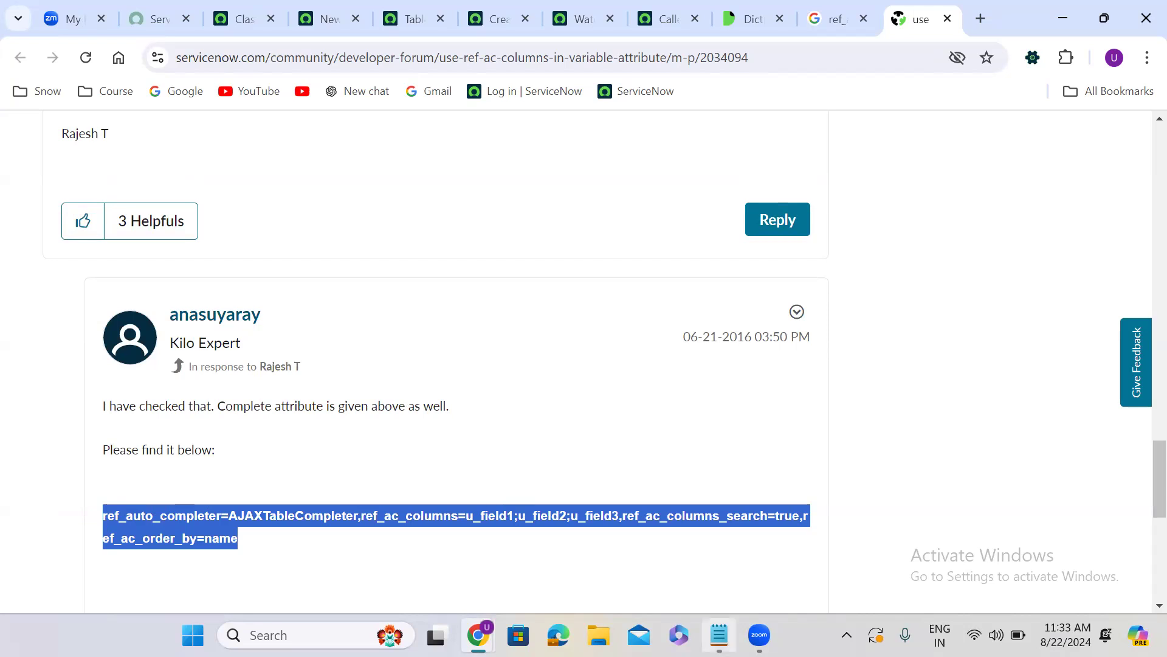
left_click(719, 635)
left_click(89, 161)
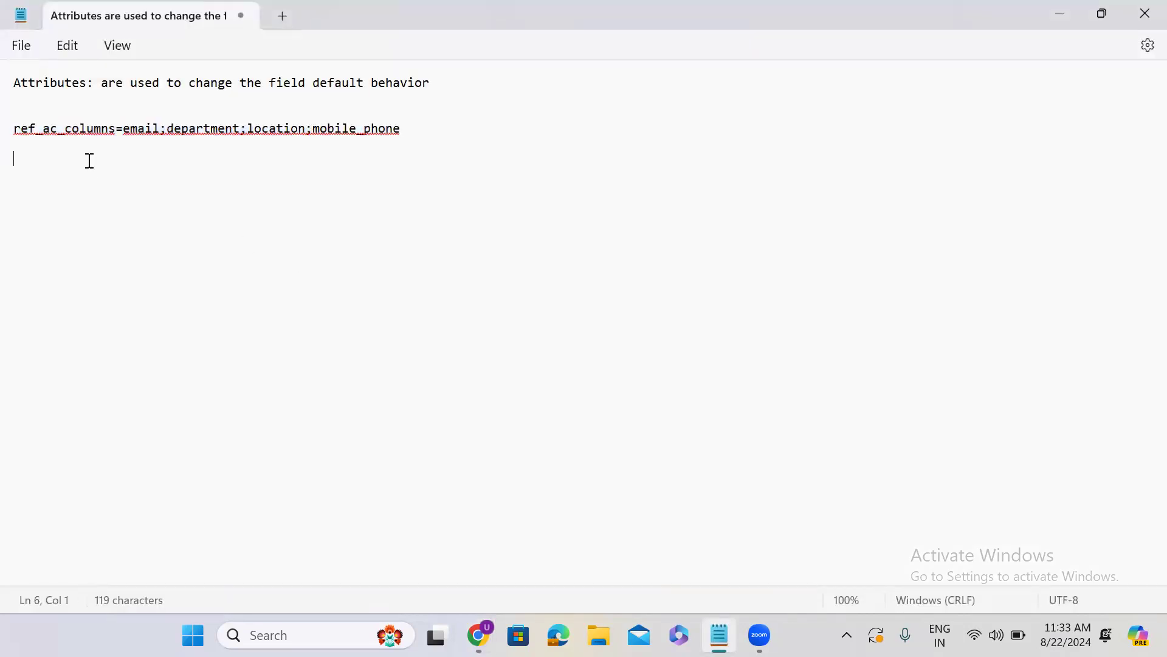
key("ctrl+v")
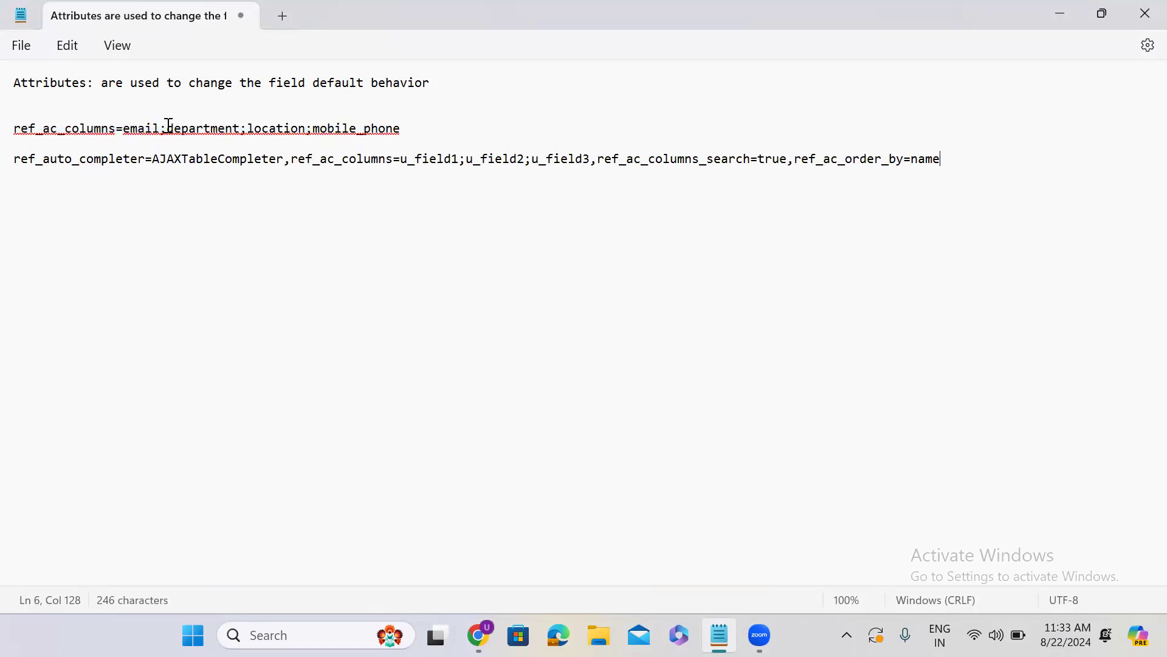
Replace the pasted line's ref_ac_columns=u_field1;u_field2;u_field3 part with ref_ac_columns=email;department;location;mobile_phone
left_click_drag(14, 128, 409, 132)
key("ctrl+c")
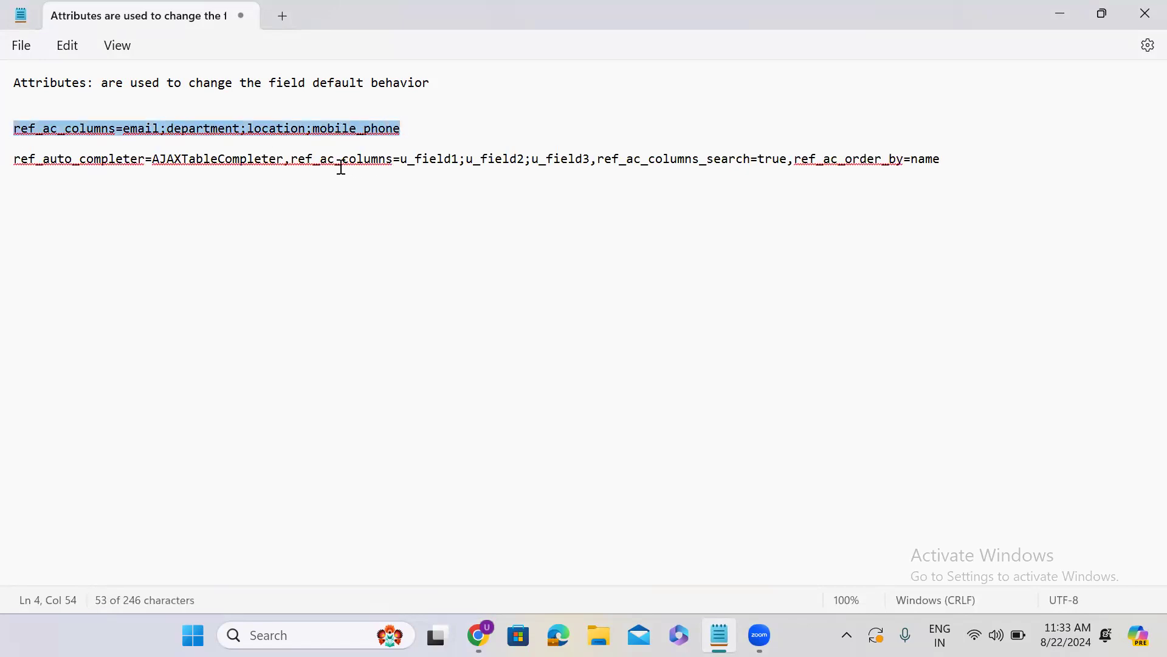
left_click_drag(291, 159, 594, 169)
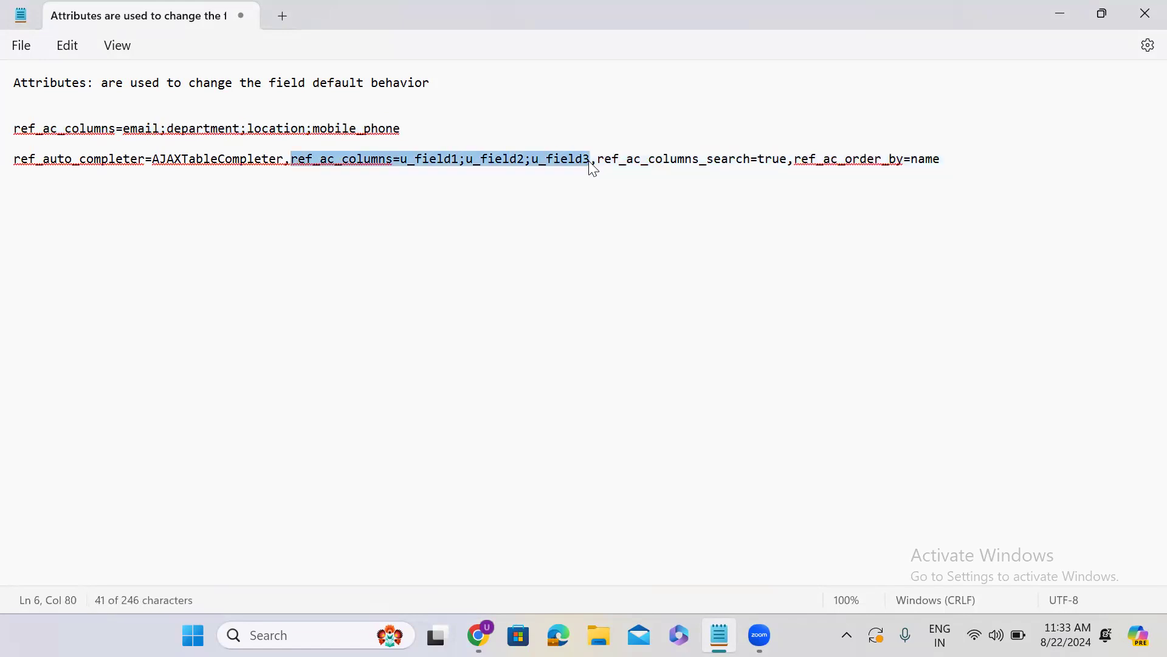
key("ctrl+v")
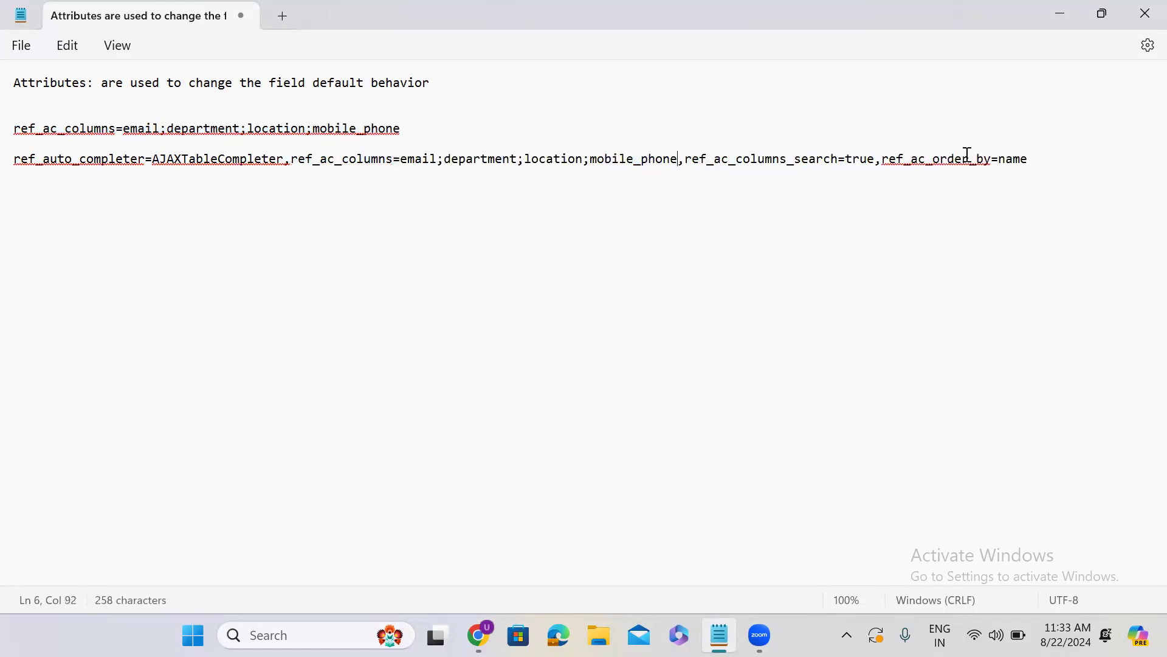
Replace the ref_ac_columns part of the Watch List dictionary entry's Attributes with the combined Notepad line, keeping ,no_add_me, and save the record
triple_click(1029, 159)
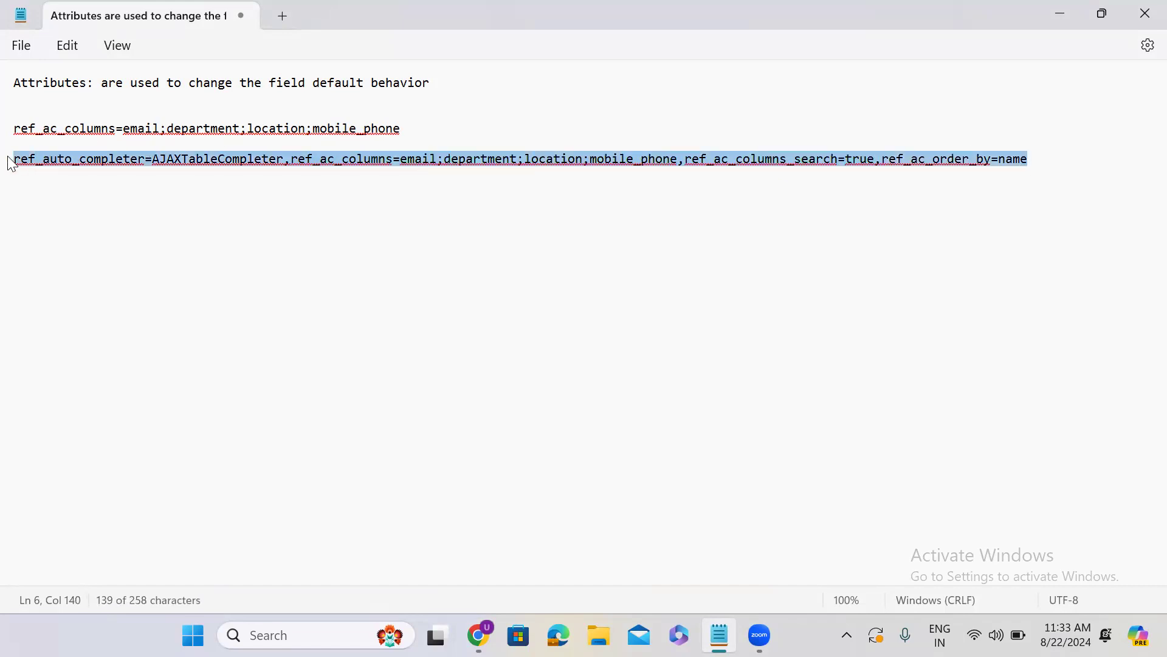
left_click(1067, 10)
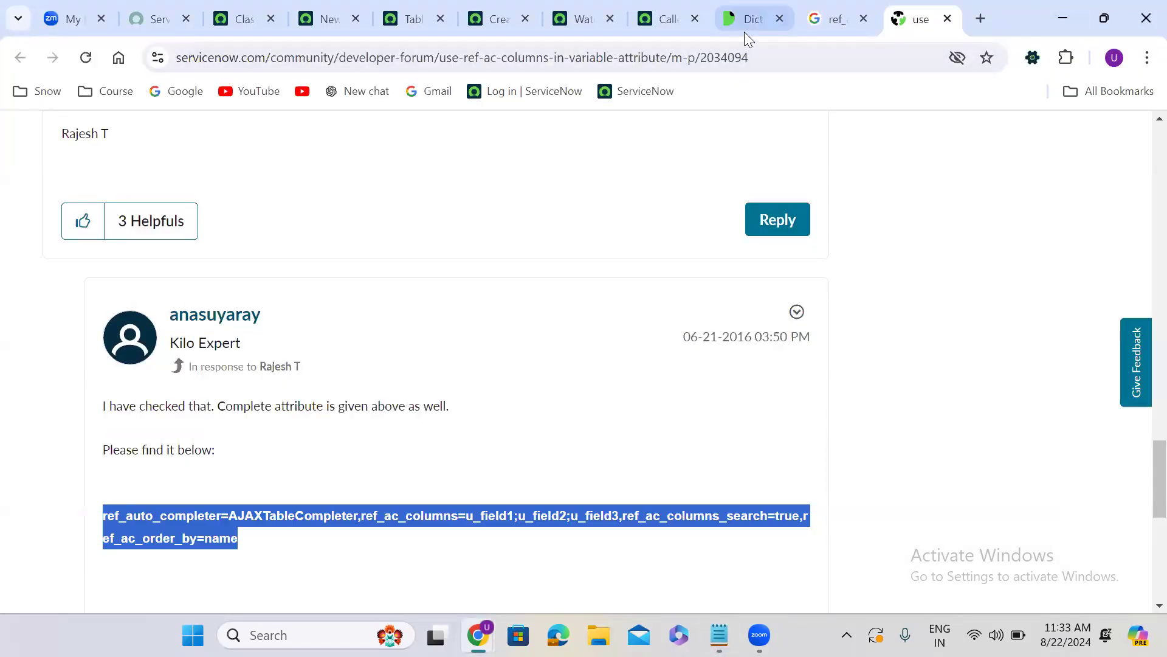
left_click(584, 16)
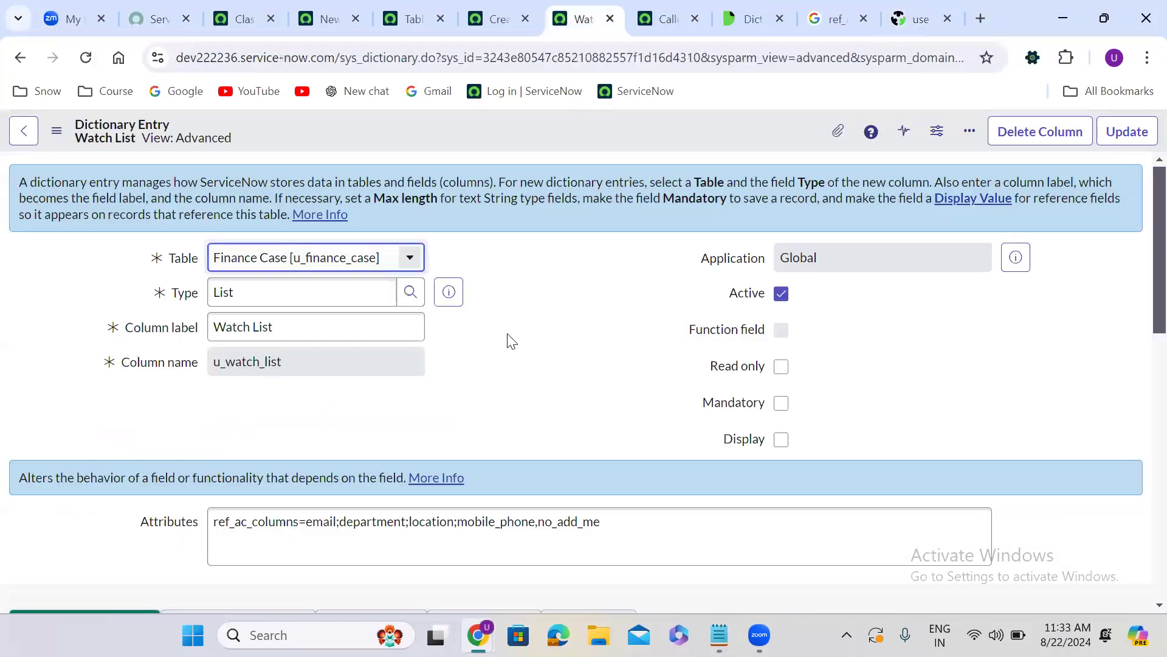
scroll(508, 339, "down", 1)
scroll(511, 339, "down", 2)
left_click(535, 375)
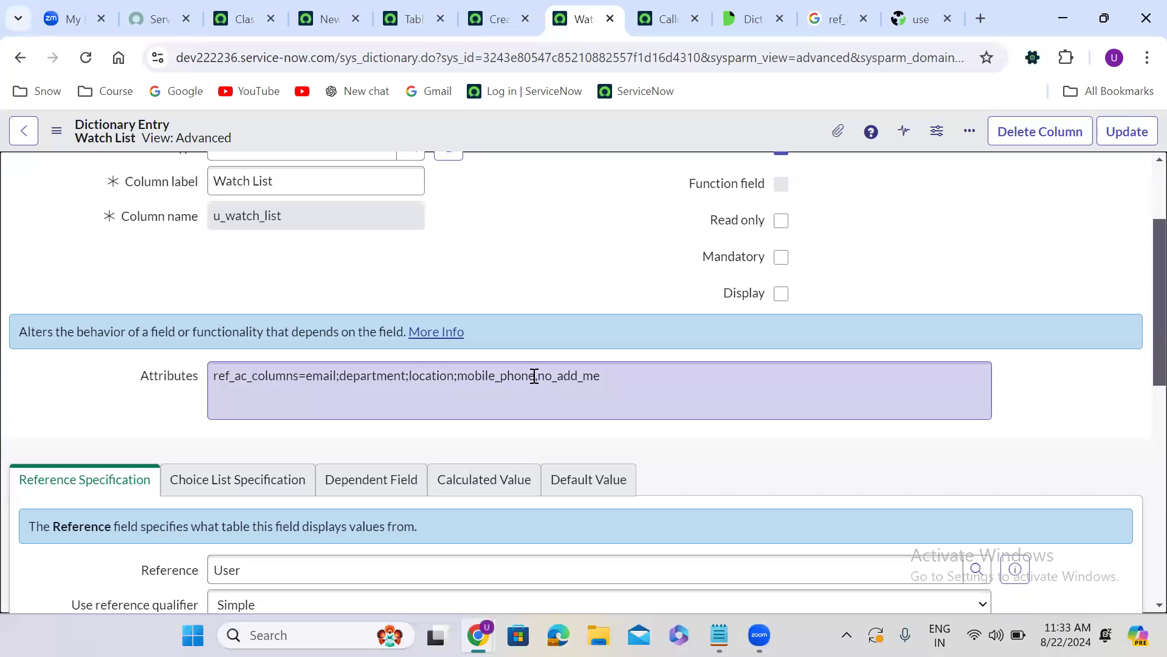
left_click_drag(535, 375, 207, 389)
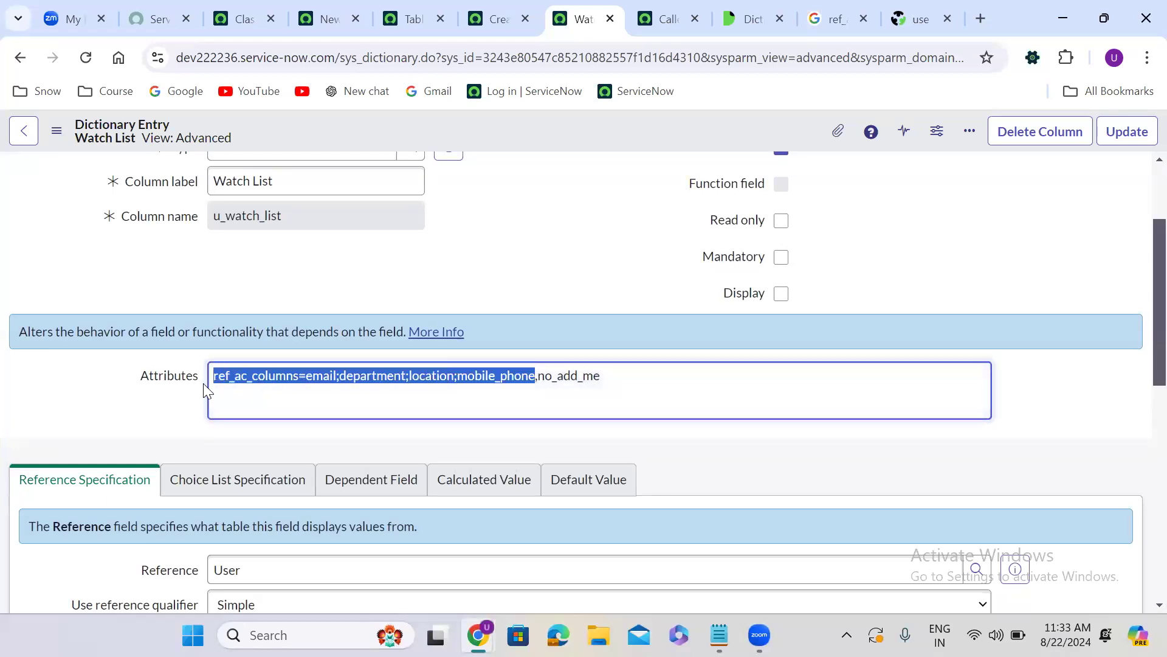
type("ref_auto_completer=AJAXTableCompleter,ref_ac_columns=email;department;location;mobile_phone,ref_ac_columns_search=true,ref_ac_order_by=name")
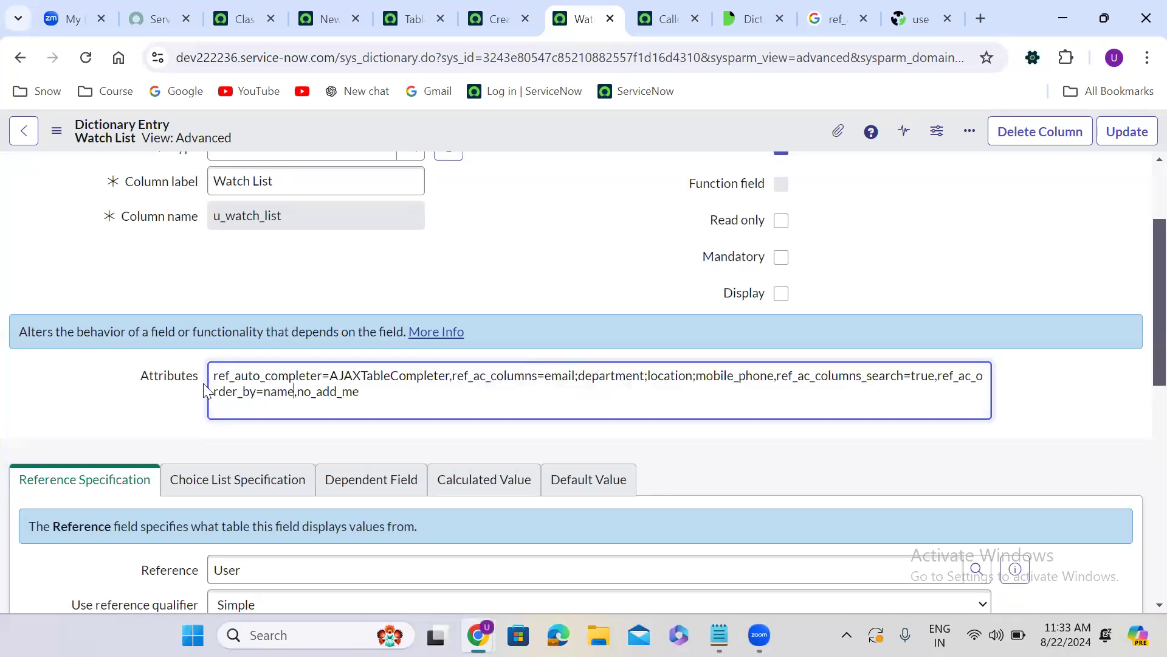
right_click(574, 132)
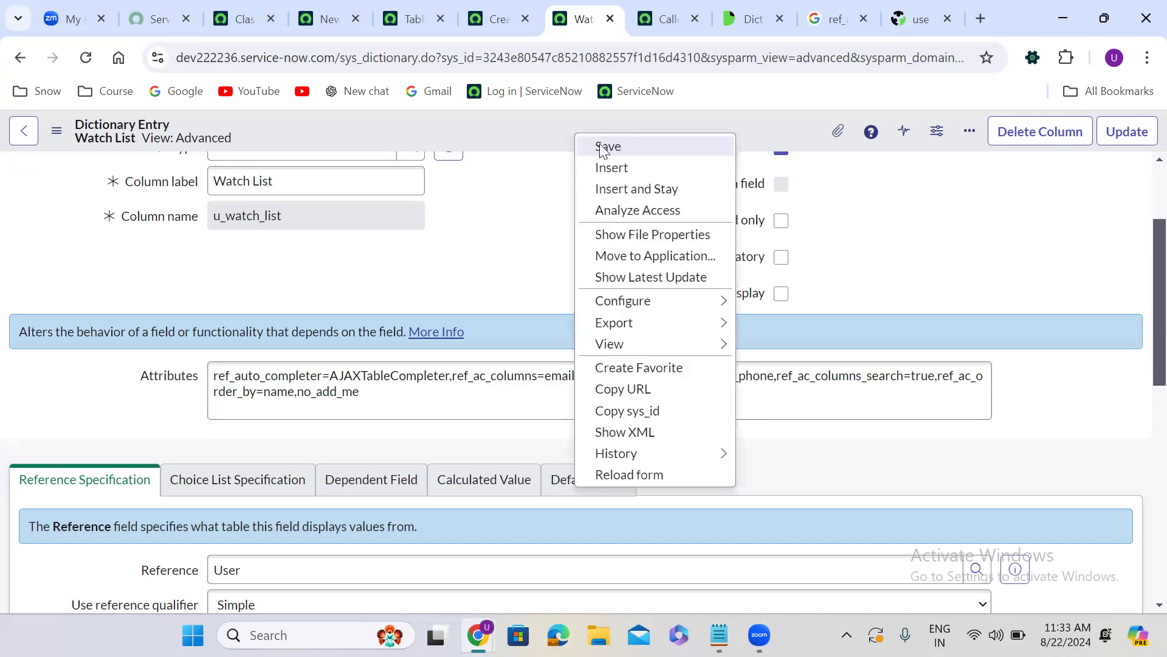
left_click(601, 144)
Reload the new Finance Case form, unlock the Watch List and look up all users with ** to check the suggestion columns
left_click(498, 8)
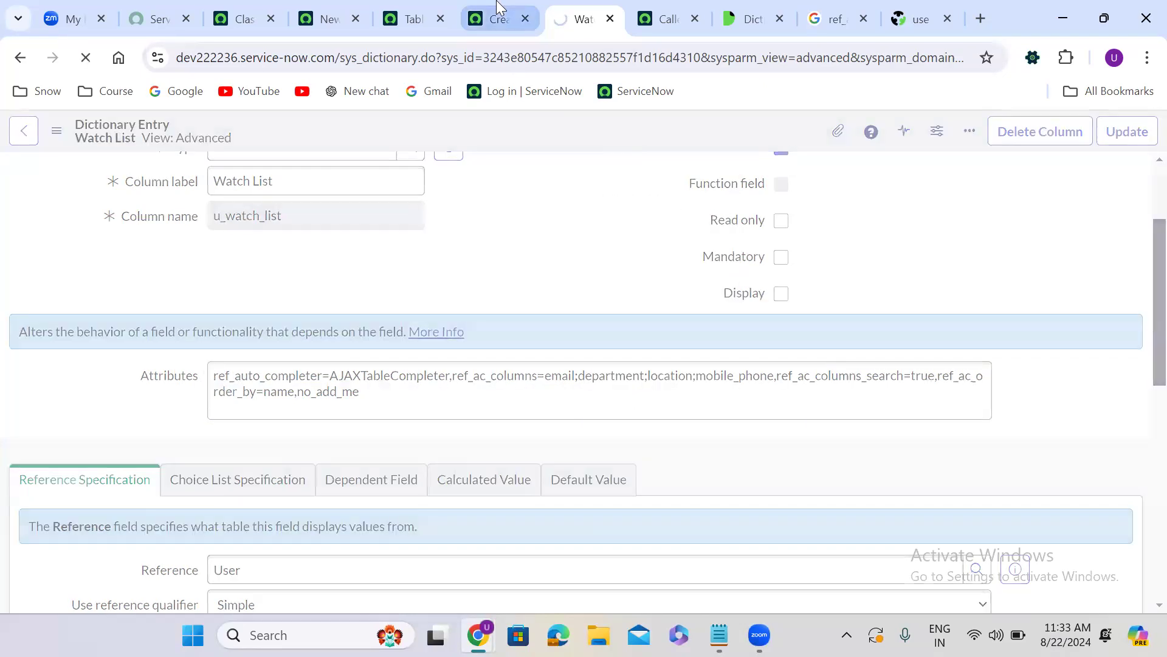
left_click(85, 59)
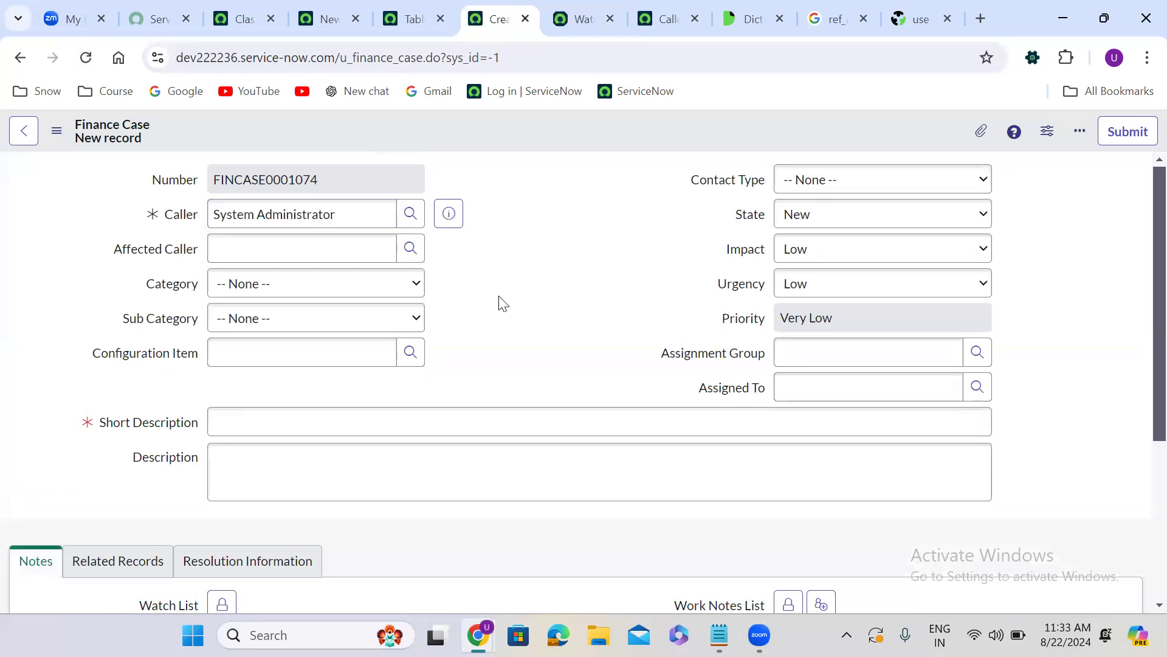
scroll(502, 303, "down", 5)
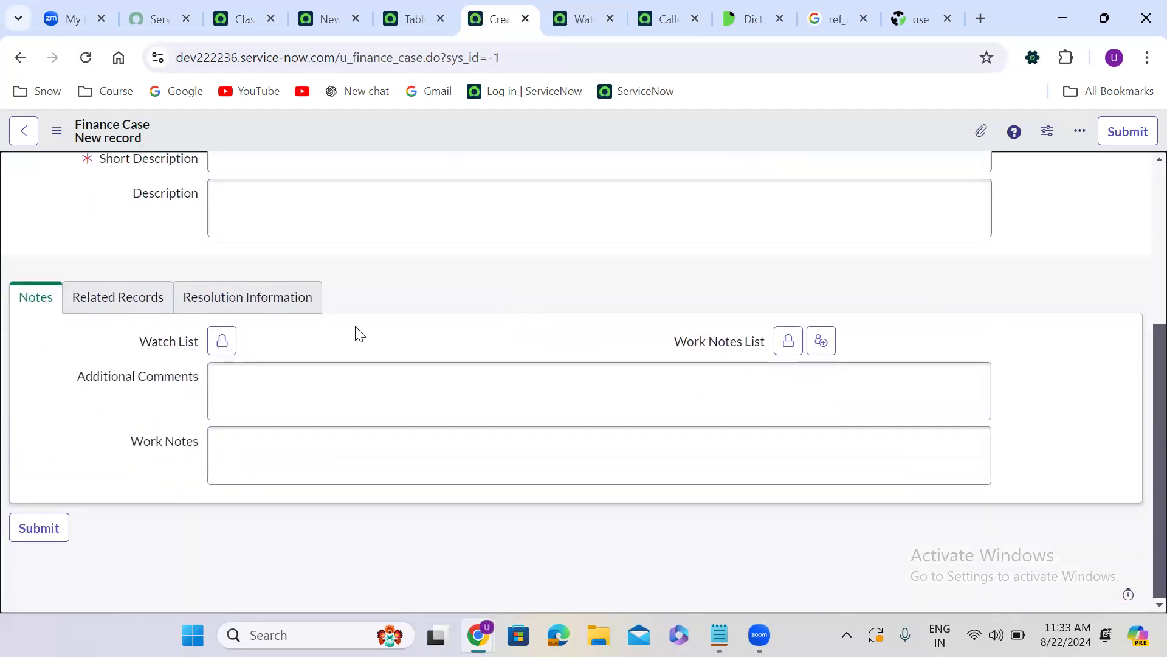
left_click(226, 344)
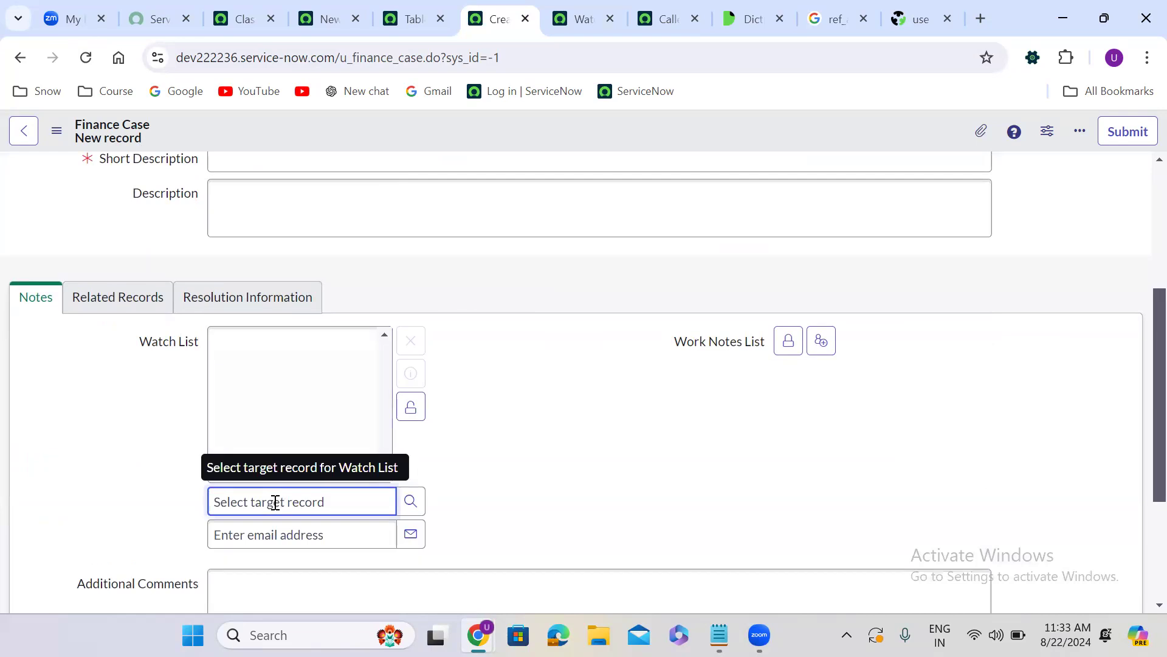
type("**")
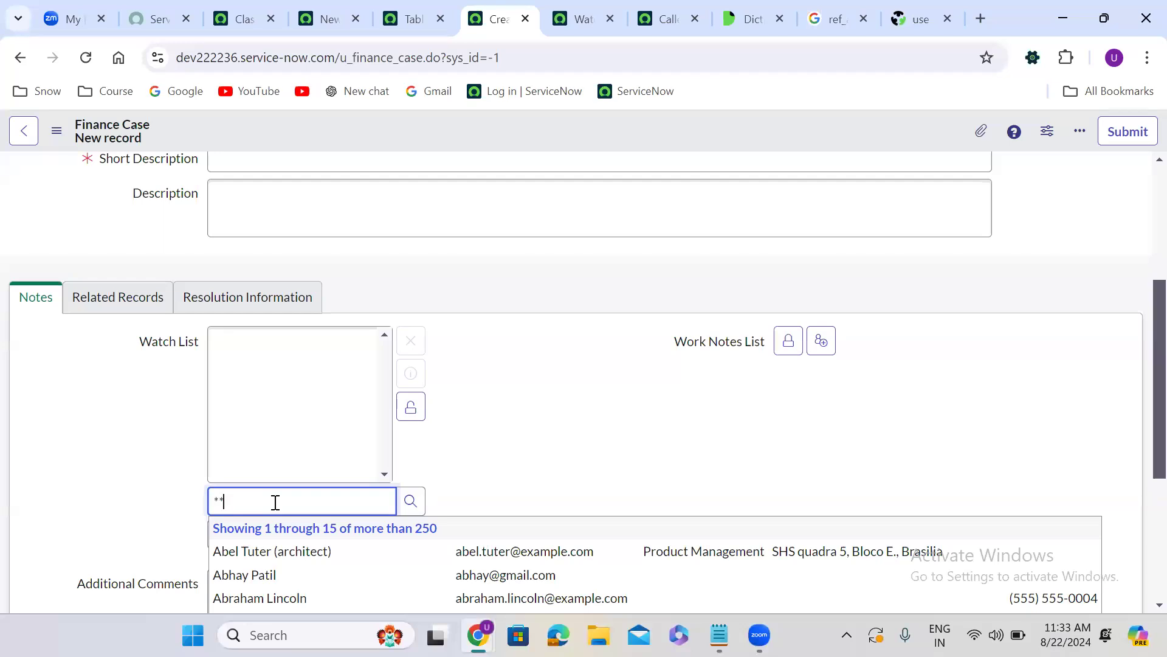
Review the ref_auto_completer, ref_ac_columns_search, ref_ac_order_by and no_add_me parts of the Watch List dictionary entry's Attributes
left_click(582, 9)
left_click(580, 21)
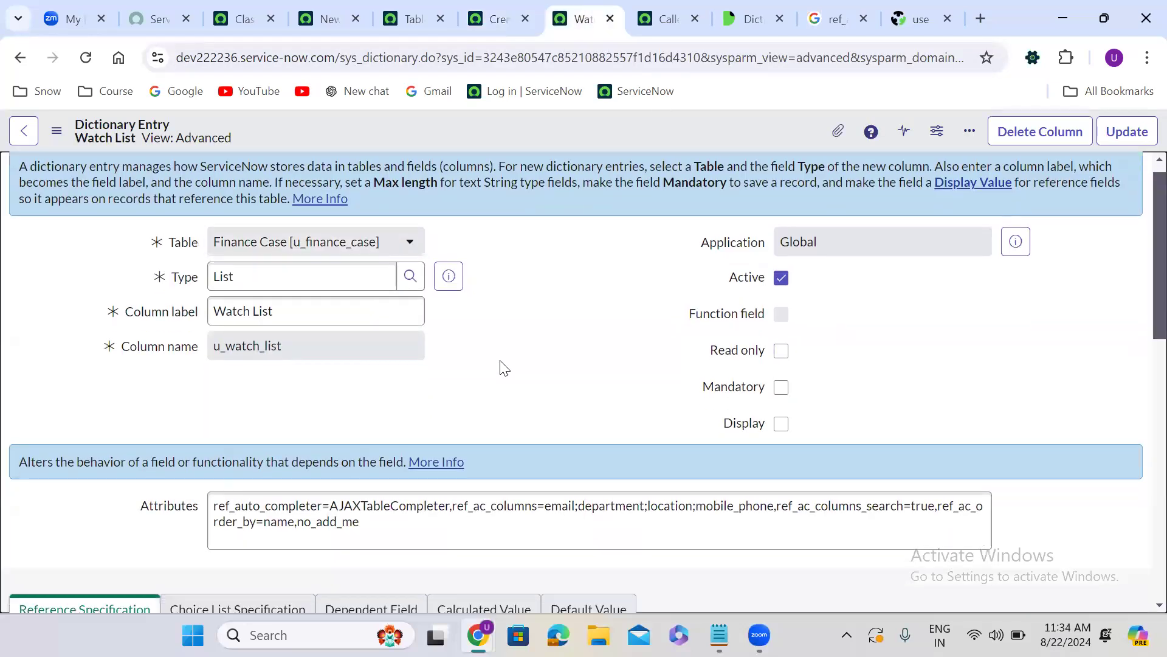
scroll(501, 365, "down", 3)
left_click_drag(213, 339, 452, 339)
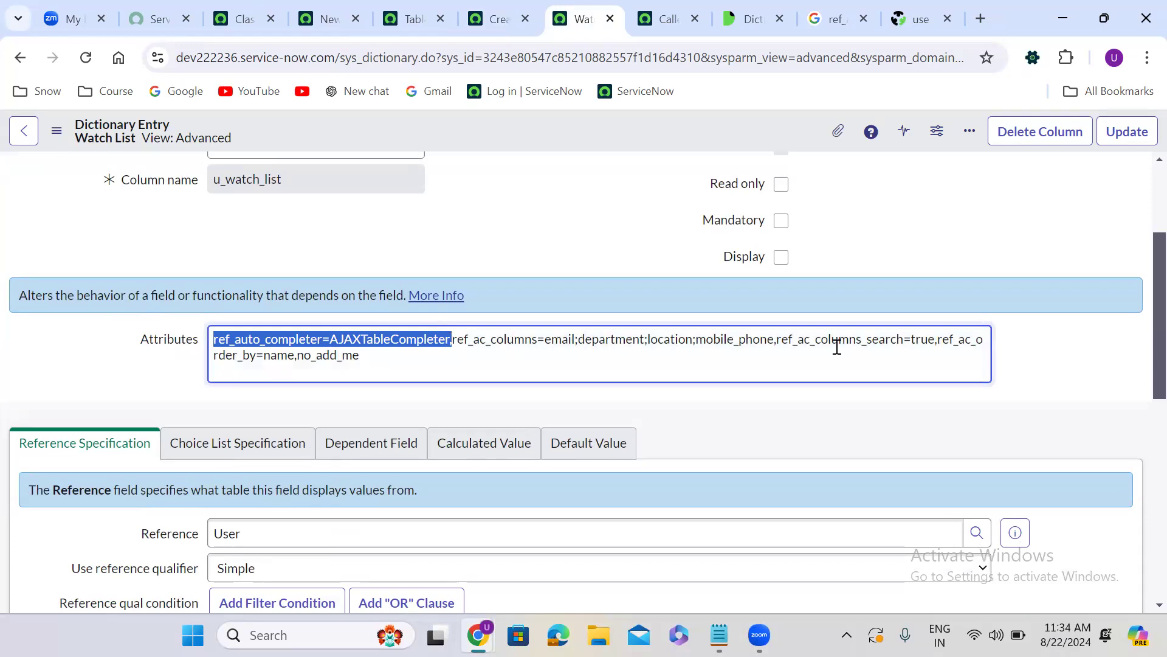
left_click_drag(779, 338, 938, 337)
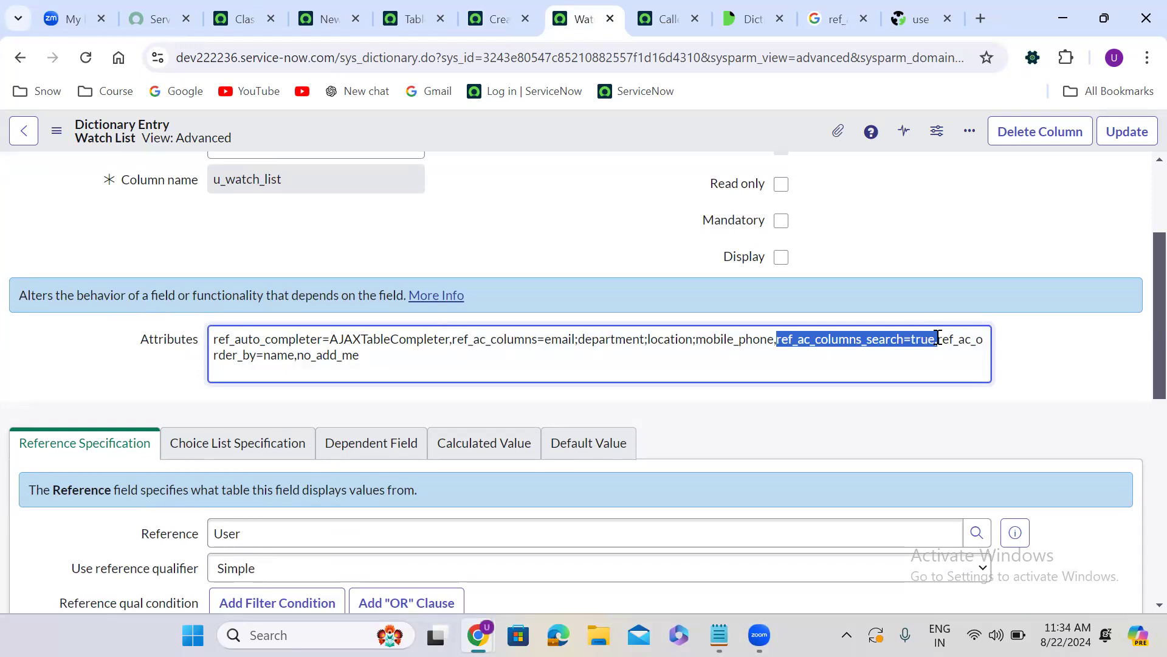
left_click(955, 339)
left_click_drag(942, 341, 296, 360)
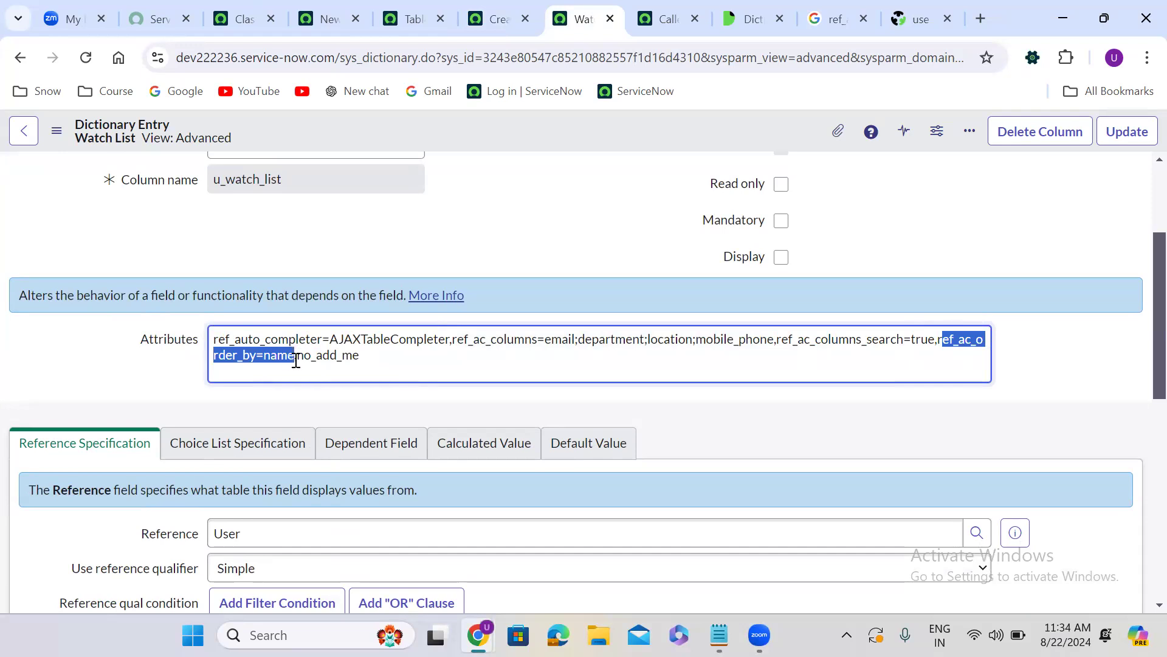
left_click(370, 360)
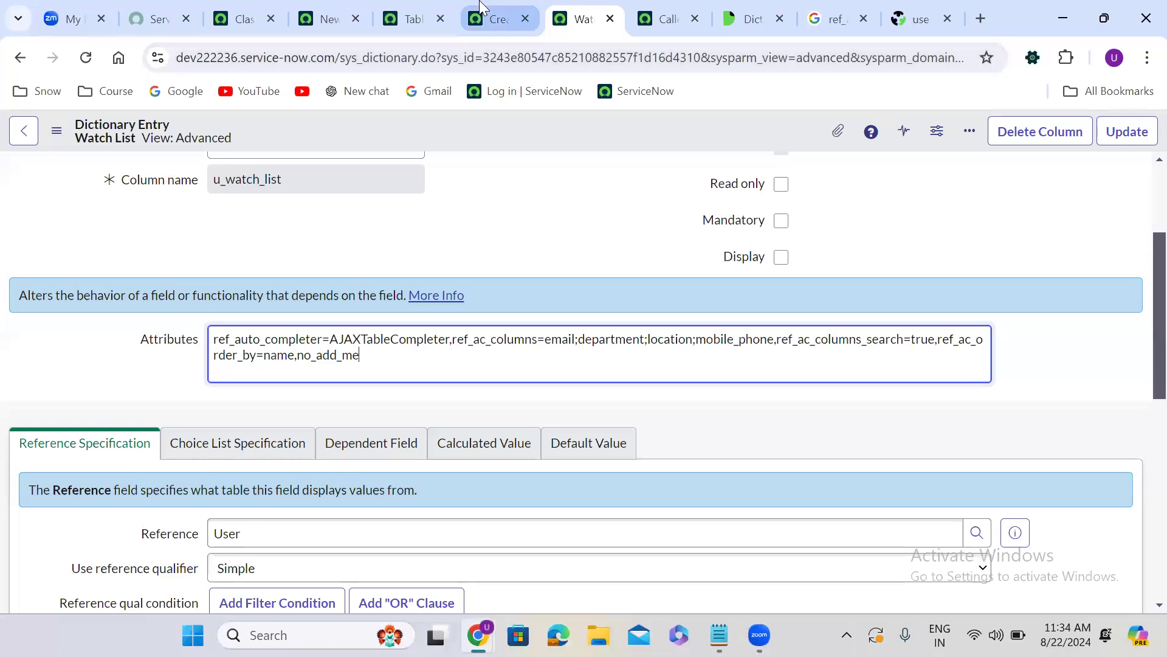
Check the email box under the form's Watch List, append ,no_email to the Watch List dictionary entry's Attributes and save the record
left_click(486, 19)
scroll(470, 442, "down", 2)
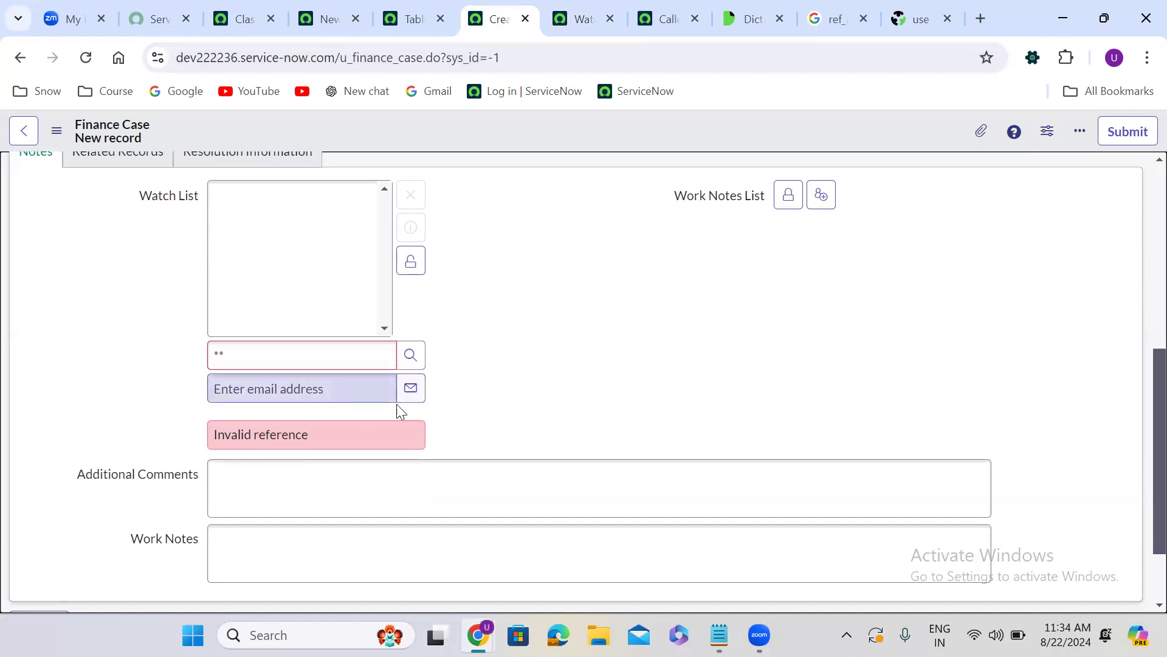
left_click(578, 11)
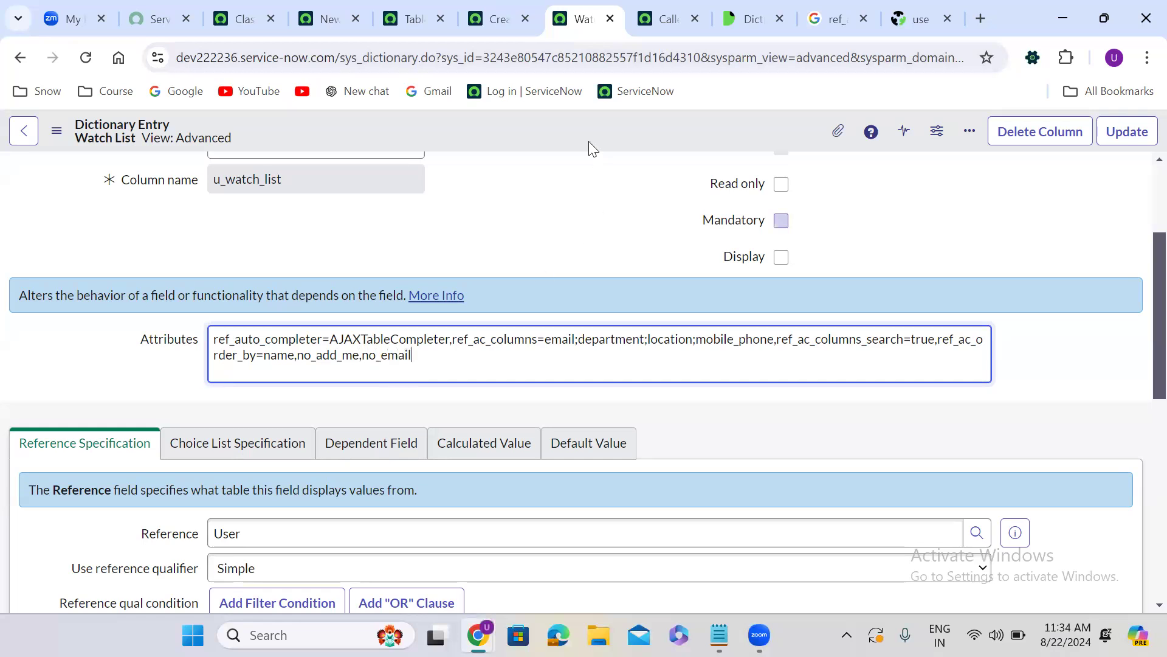
right_click(564, 117)
left_click(610, 131)
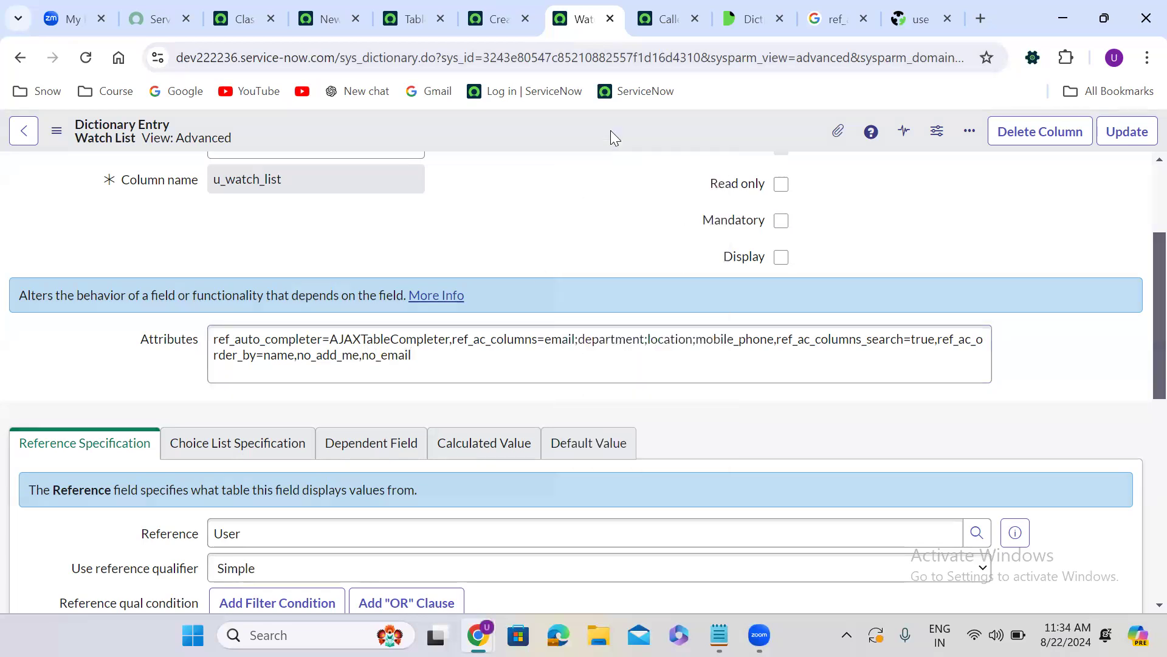
Reload the new Finance Case form, unlock the Watch List to check for the email box, and look up all users with **
left_click(490, 5)
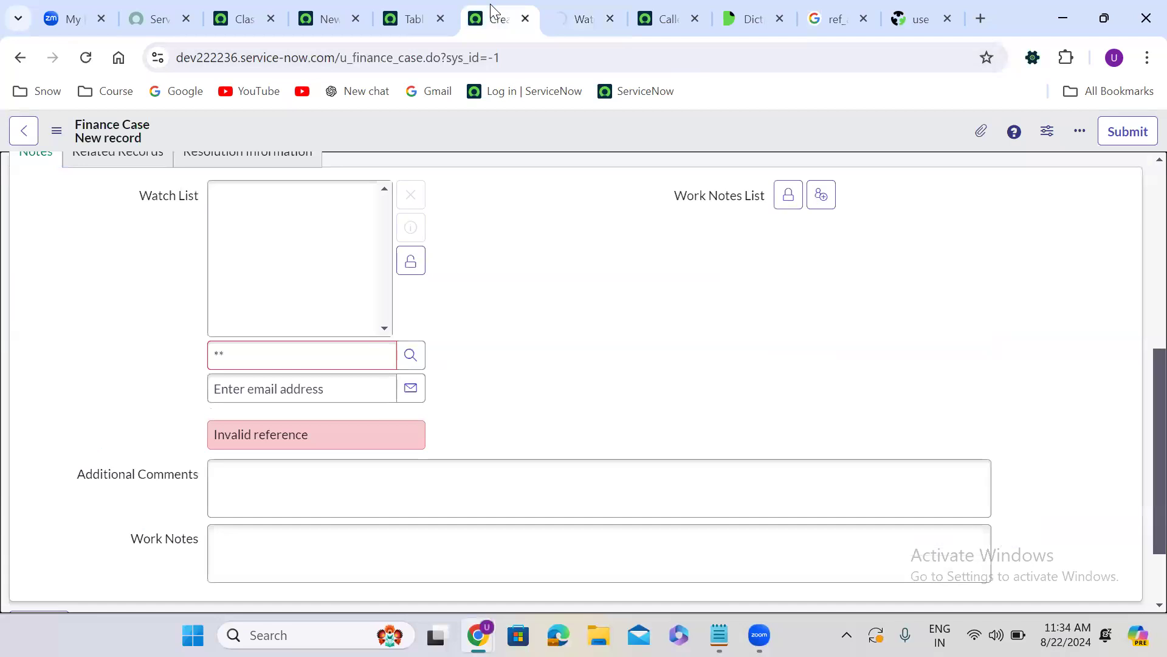
left_click(87, 59)
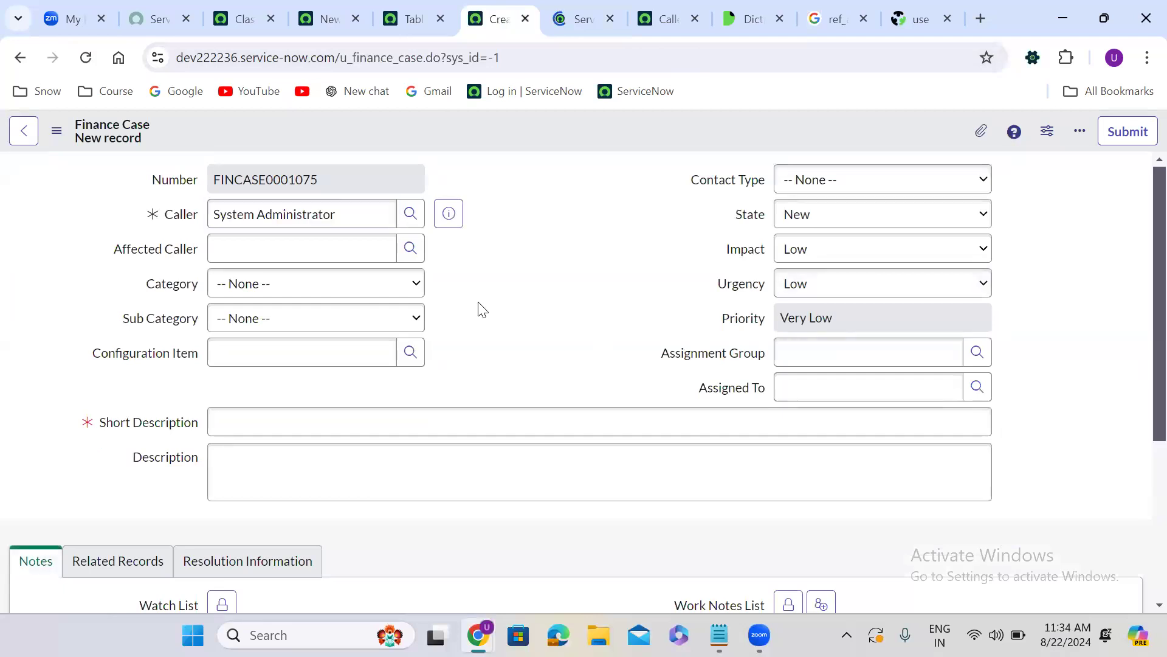
scroll(481, 308, "down", 4)
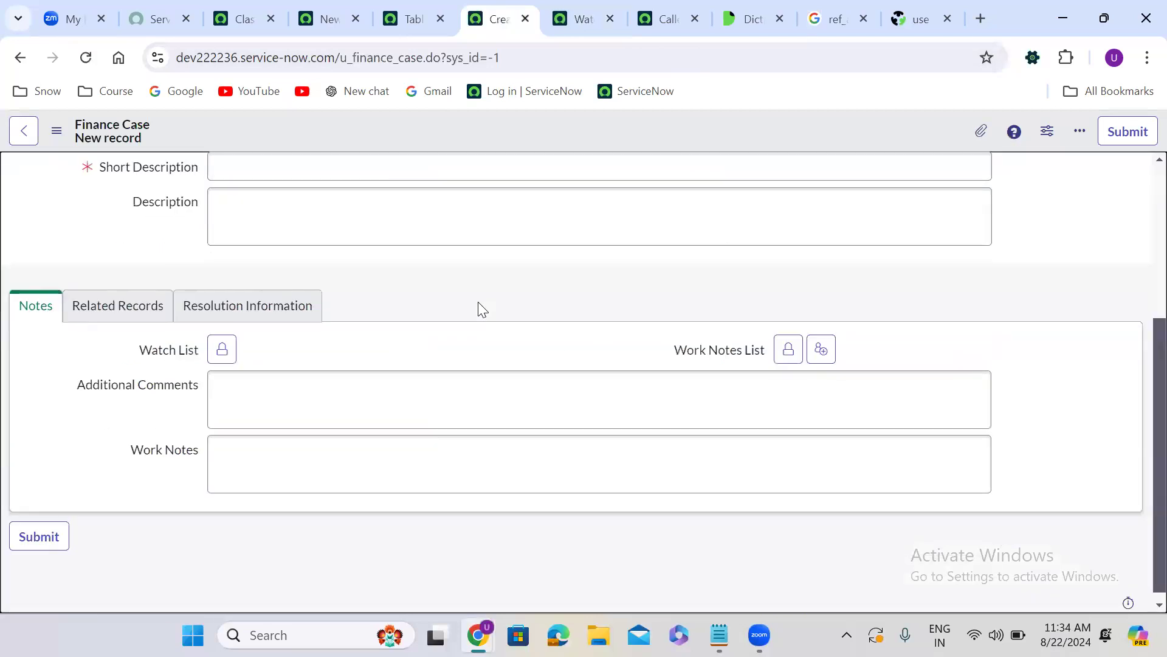
left_click(216, 360)
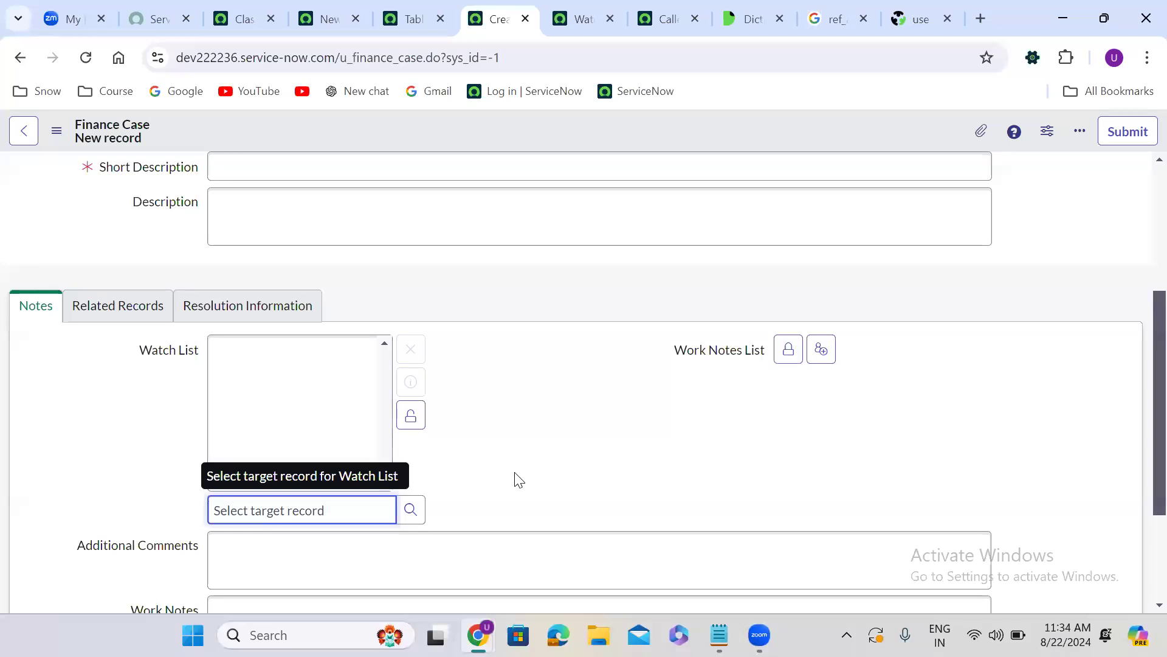
scroll(515, 478, "down", 1)
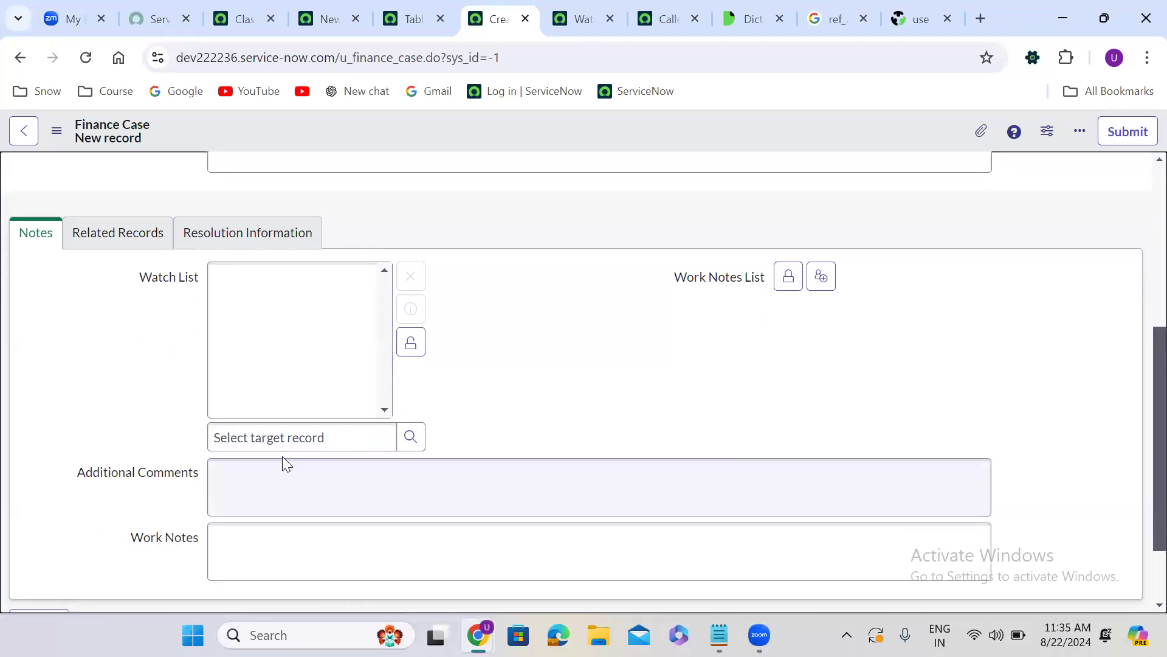
left_click(300, 439)
type("*")
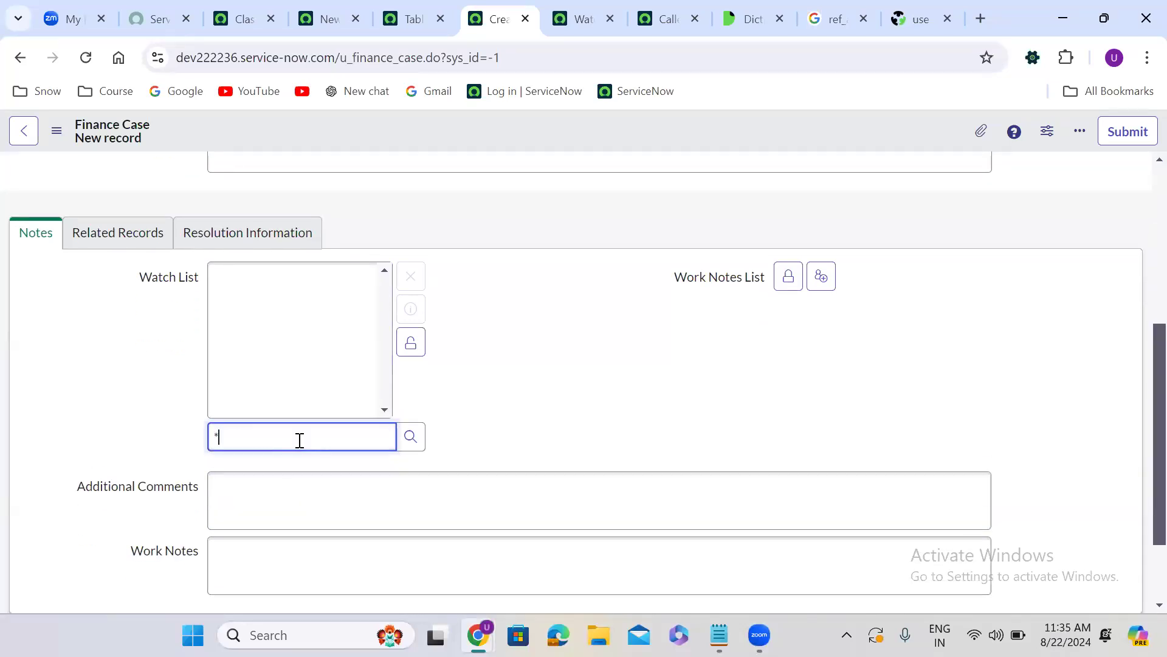
type("*")
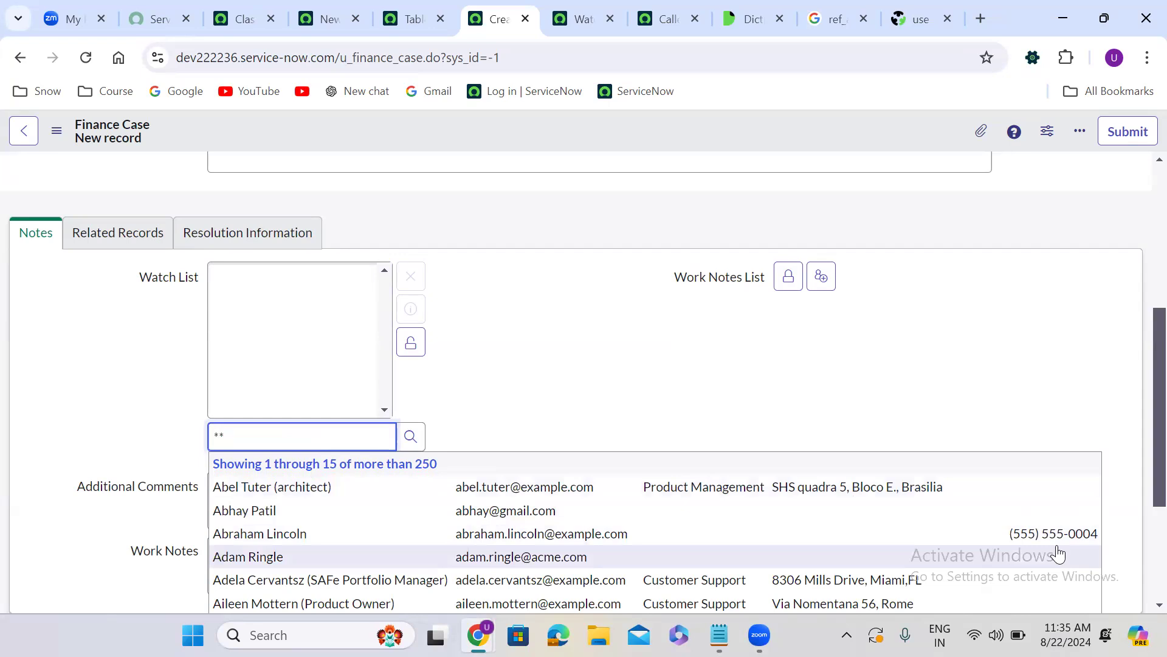
Clear the Watch List's target record lookup and lock the list again
left_click(668, 444)
double_click(243, 435)
key("BackSpace")
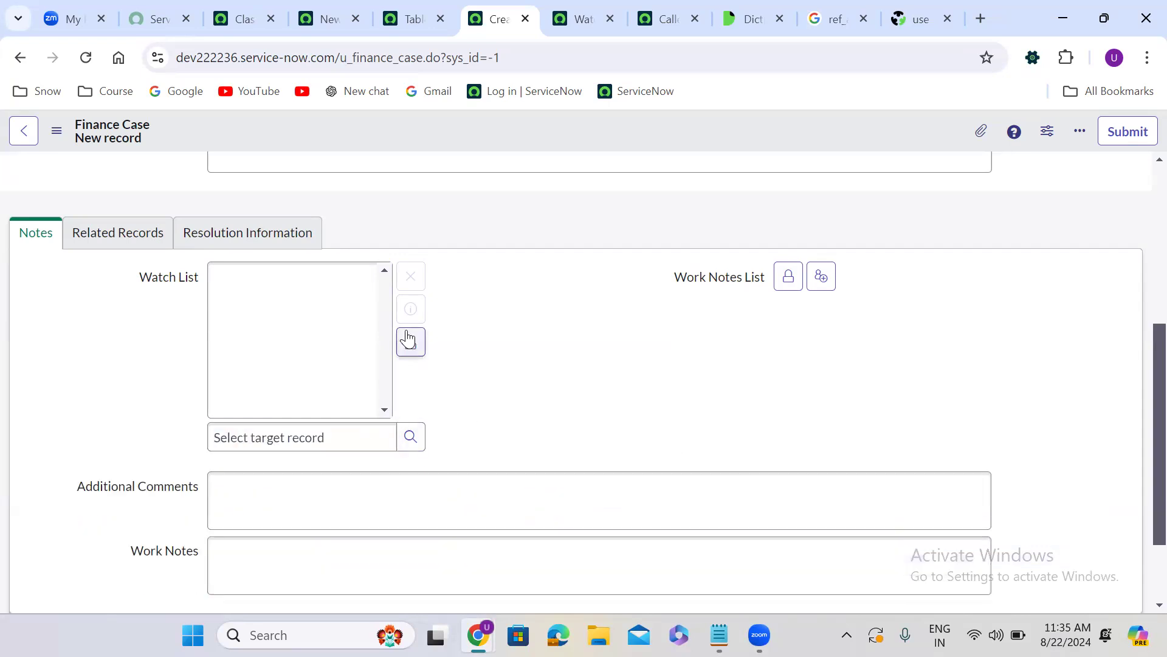
left_click(409, 340)
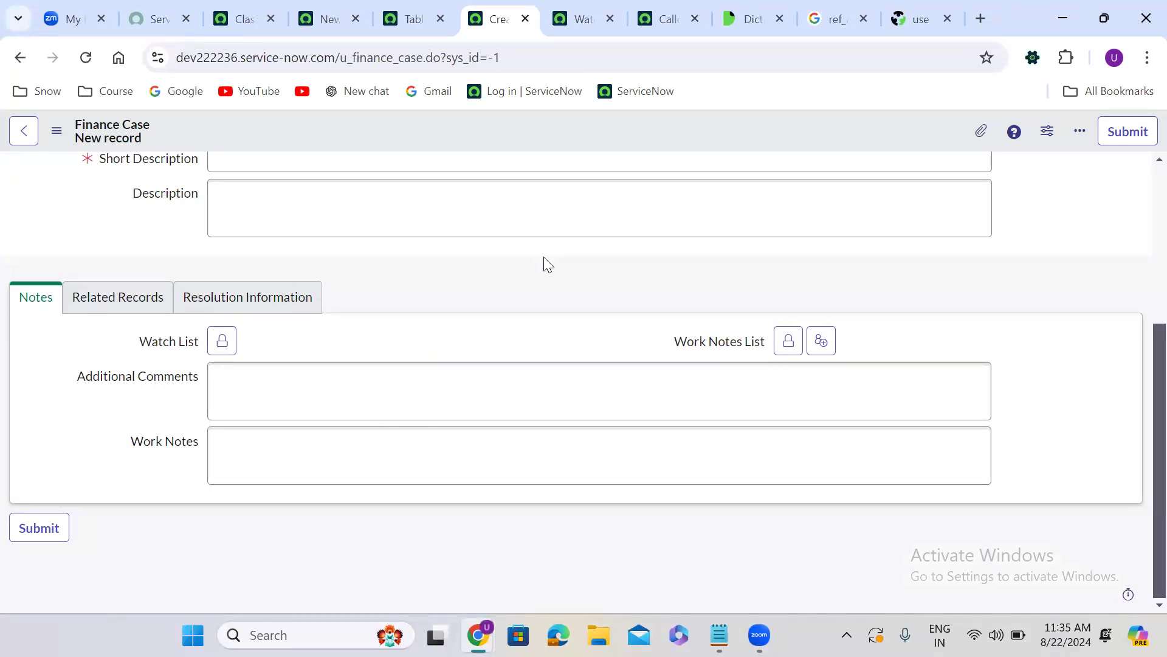
Open the list of dictionary entries for the Finance Case table from its form
scroll(548, 264, "up", 3)
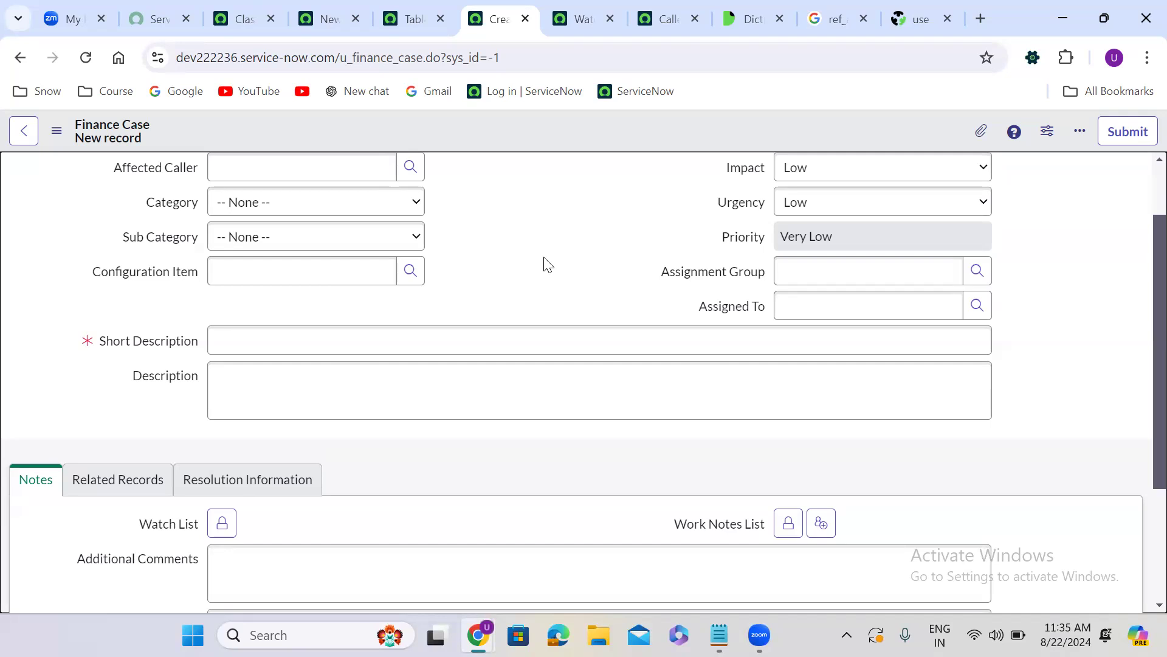
right_click(416, 124)
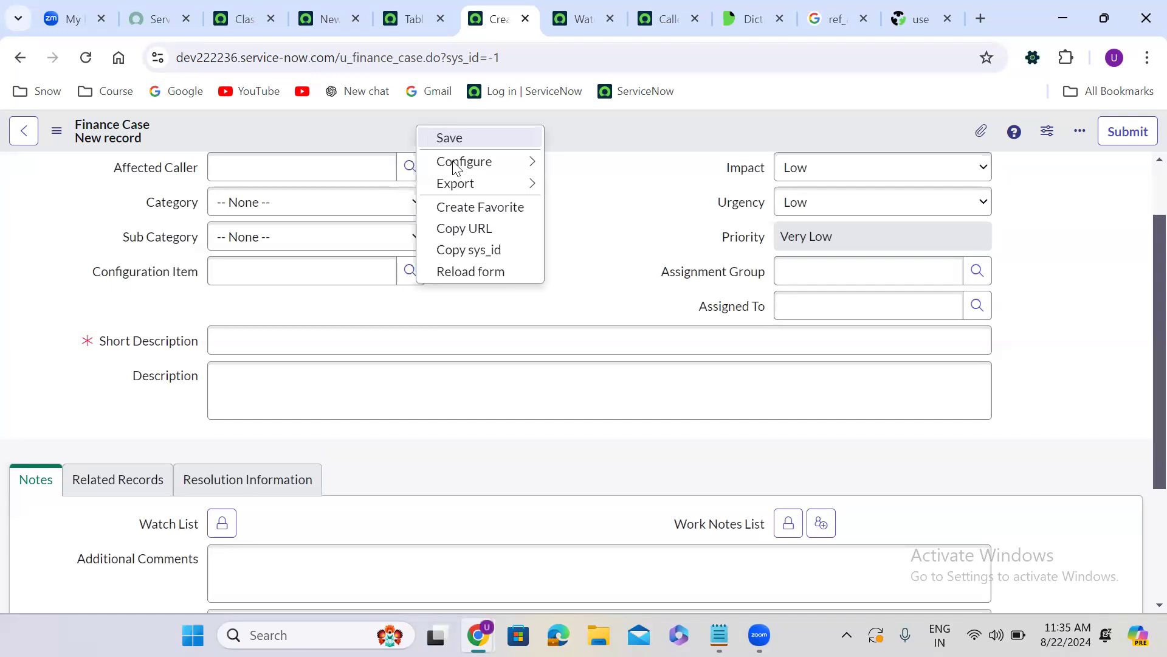
mouse_move(450, 162)
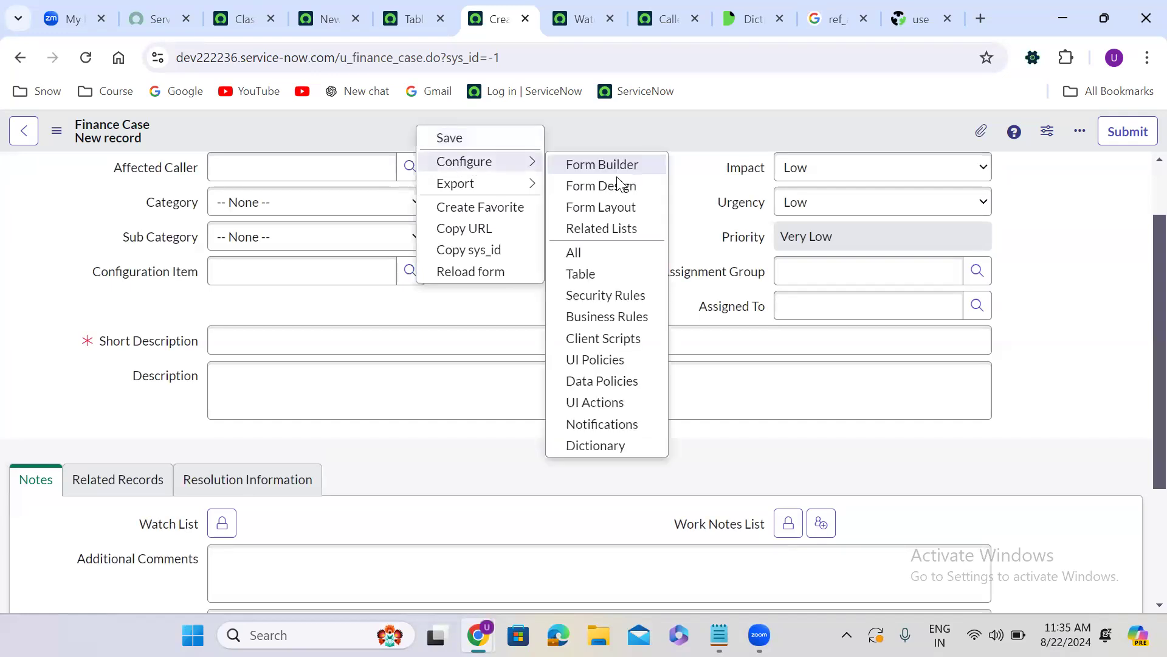
left_click(617, 444)
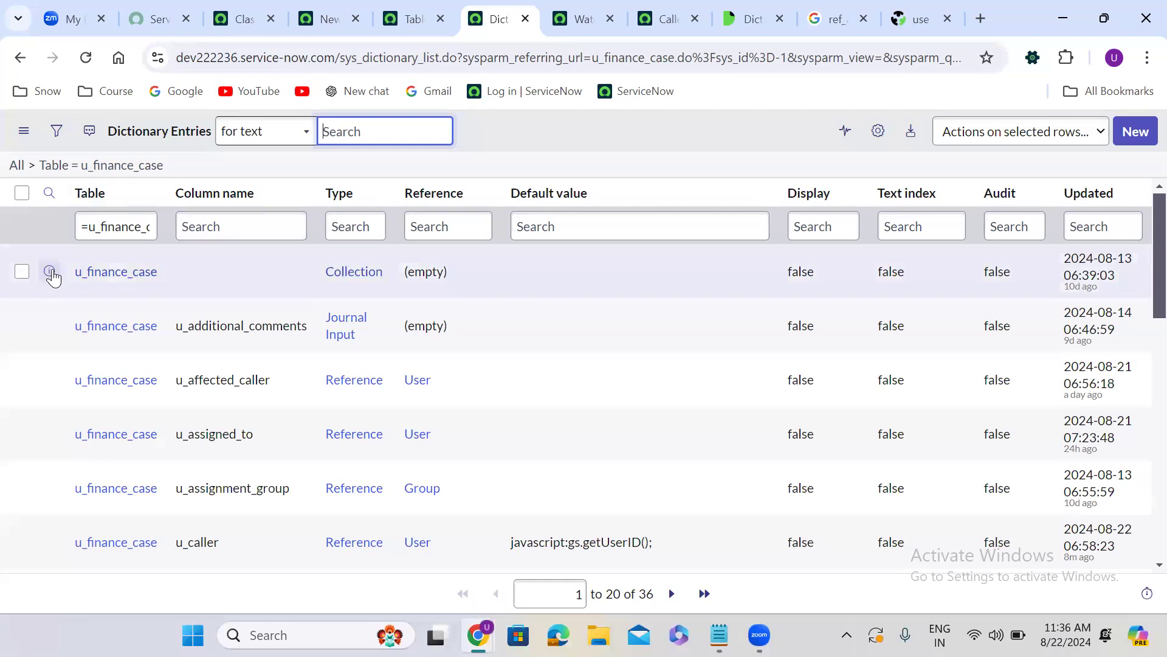
Open the u_finance_case Collection dictionary entry in a separate browser tab and switch it to the Advanced view
left_click(51, 273)
right_click(50, 273)
left_click(100, 293)
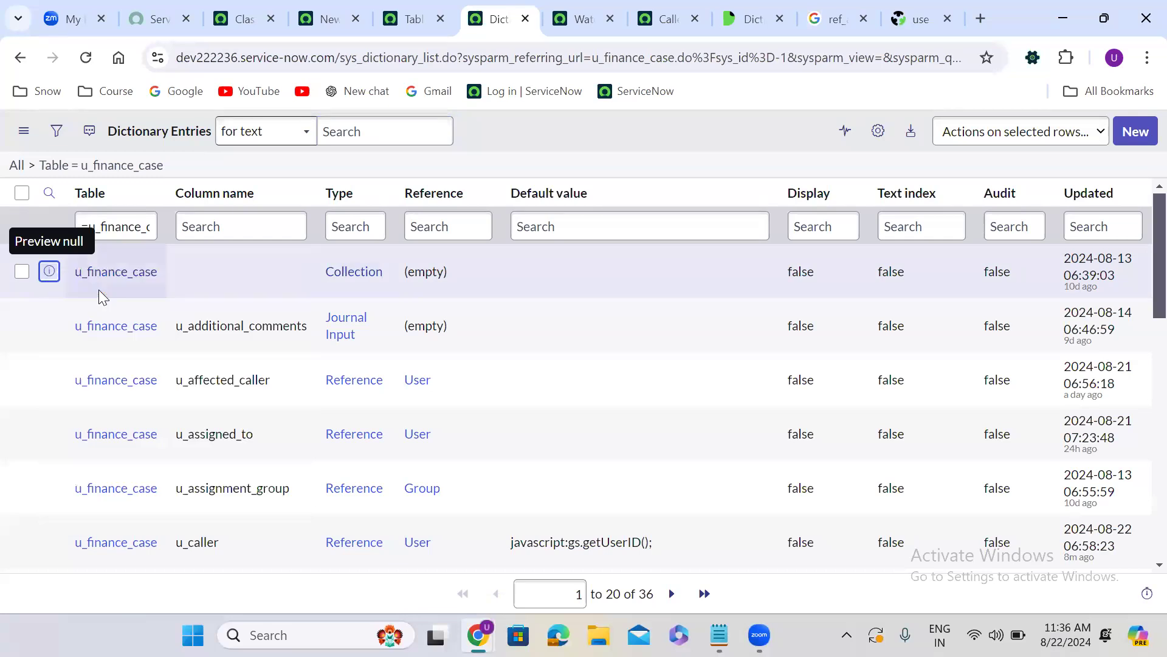
left_click(537, 8)
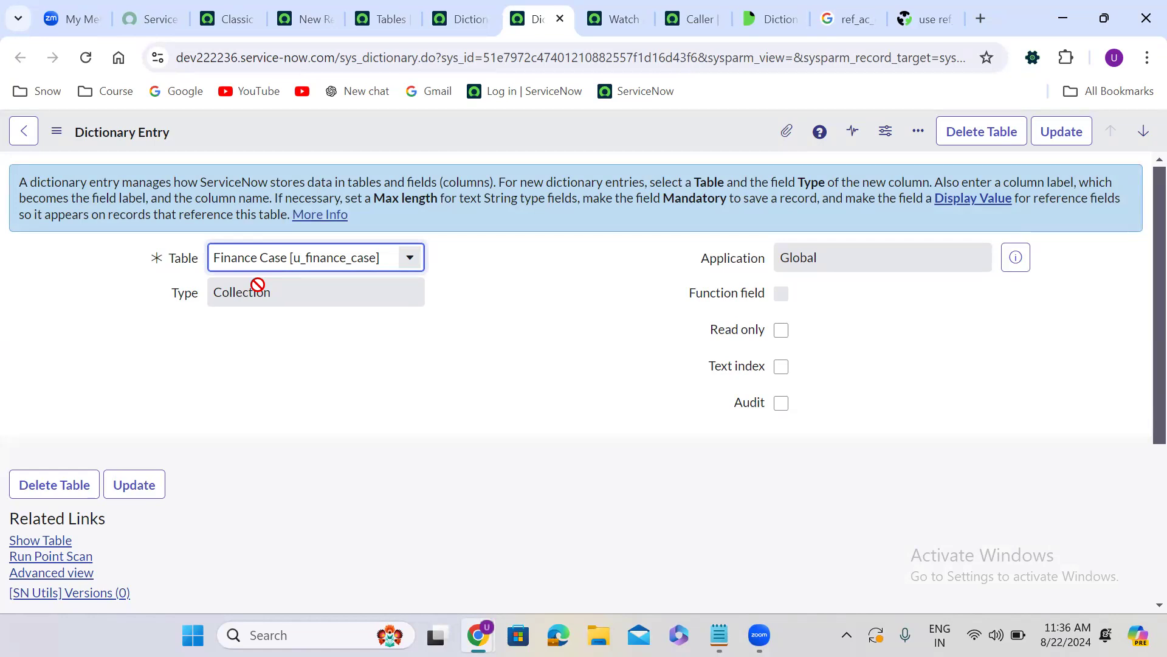
left_click(240, 384)
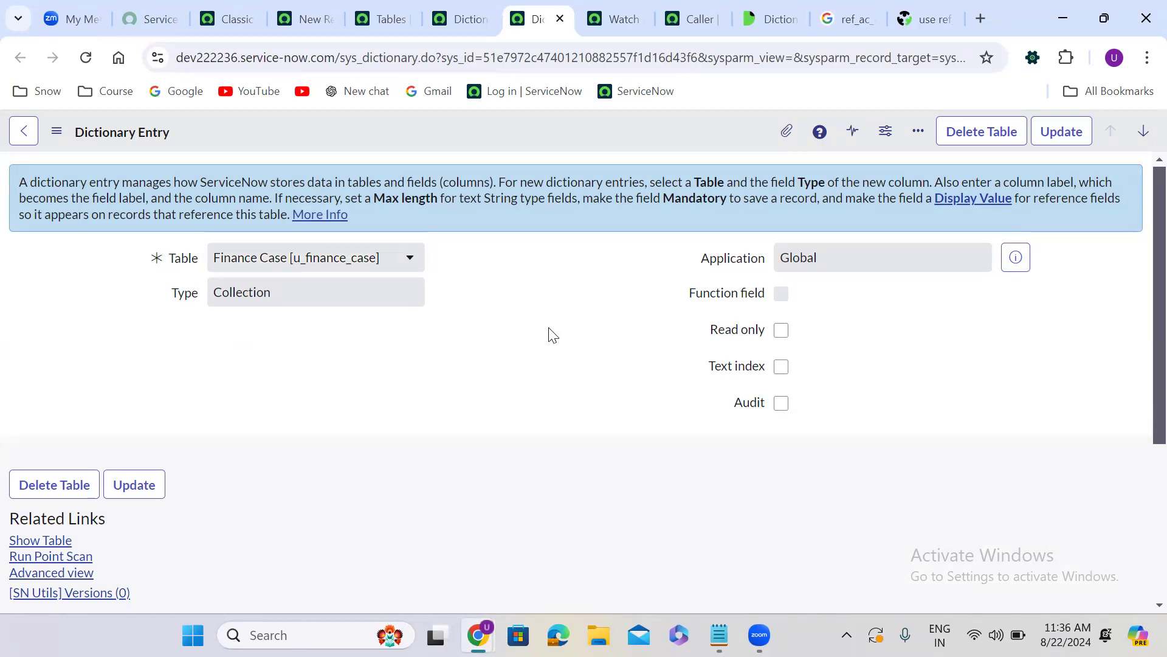
left_click(71, 574)
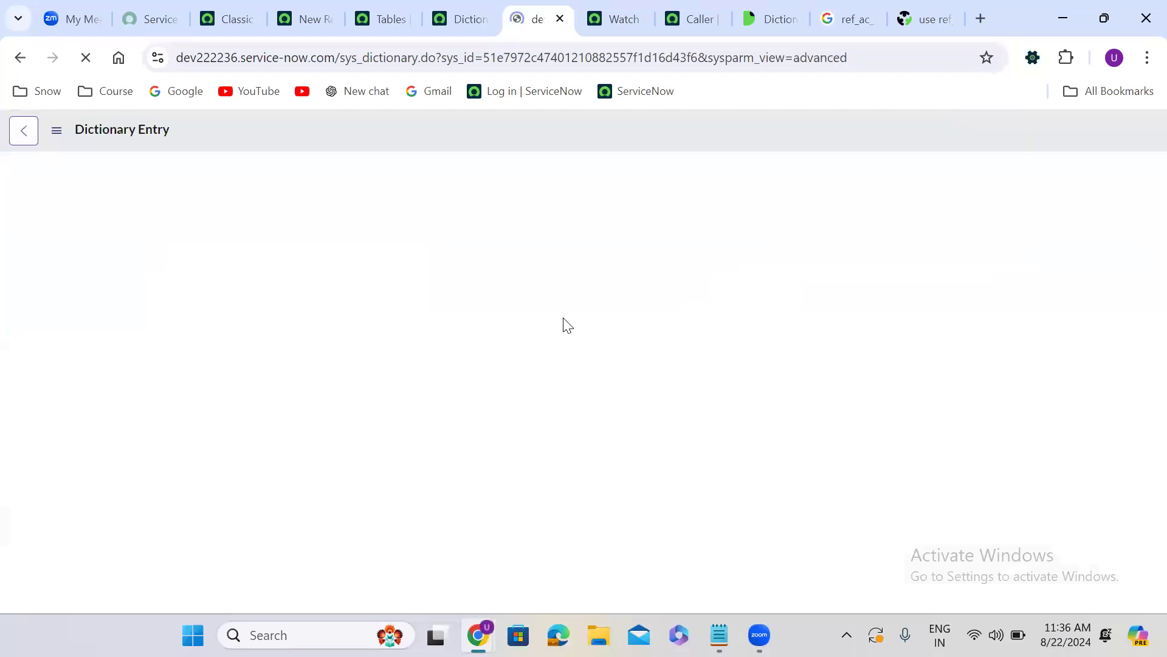
left_click(319, 363)
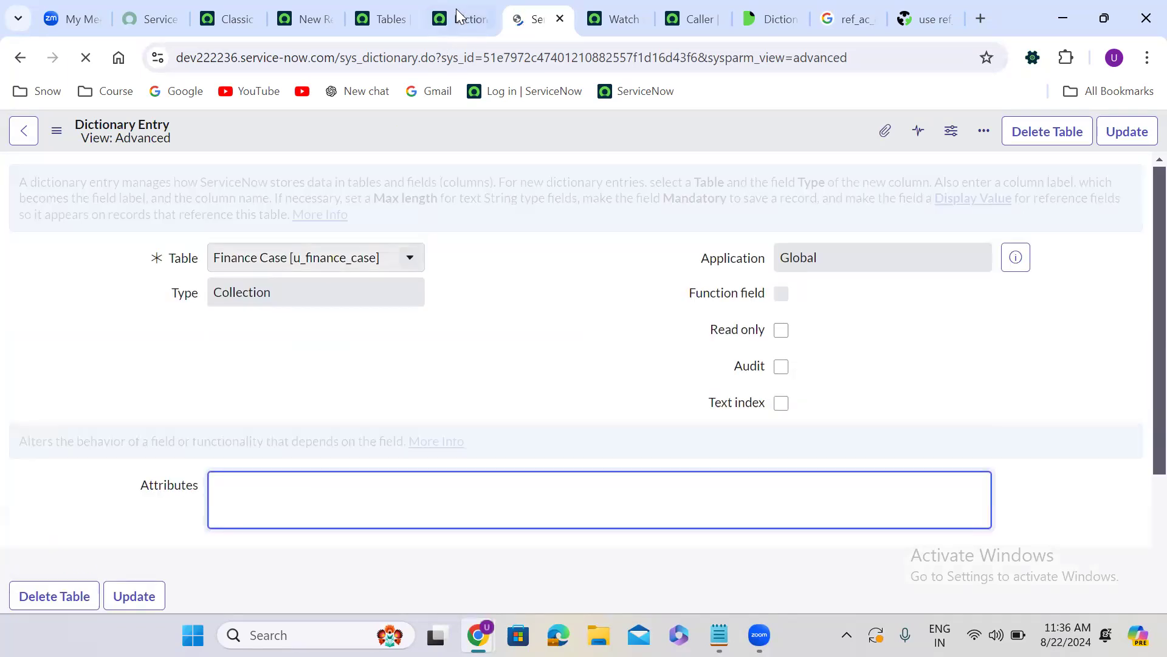
Return from the Dictionary Entries list to the new Finance Case form
left_click(456, 12)
left_click(19, 61)
left_click(19, 61)
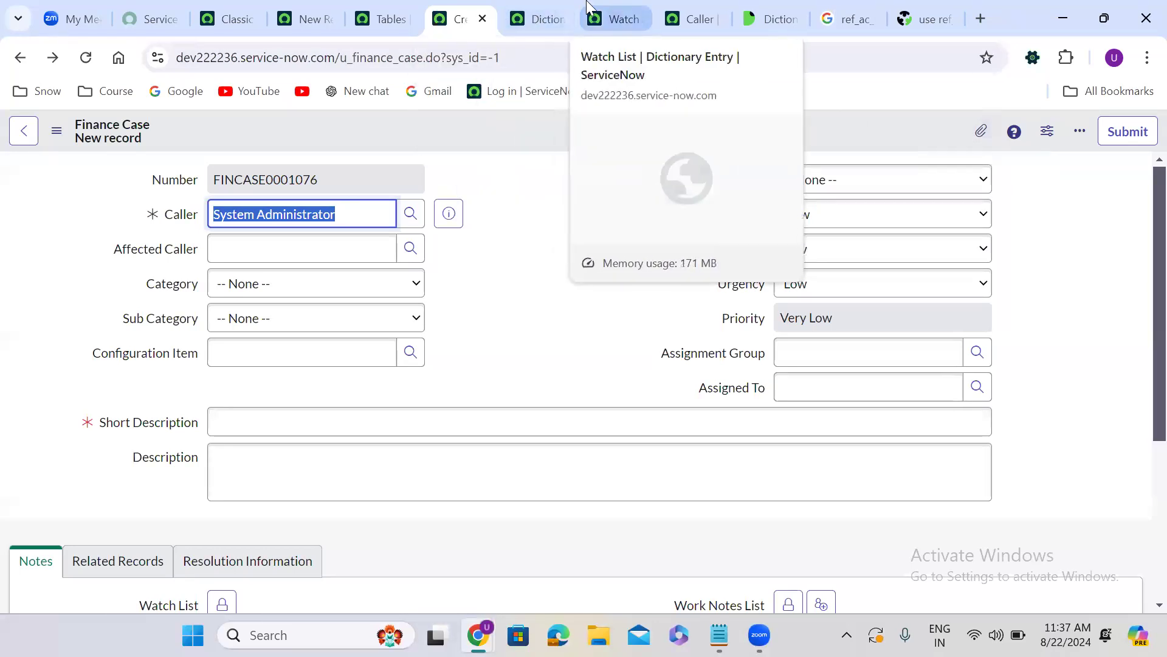
Enter no_attachment in the Attributes of the Finance Case Collection dictionary entry and save the record
left_click(550, 5)
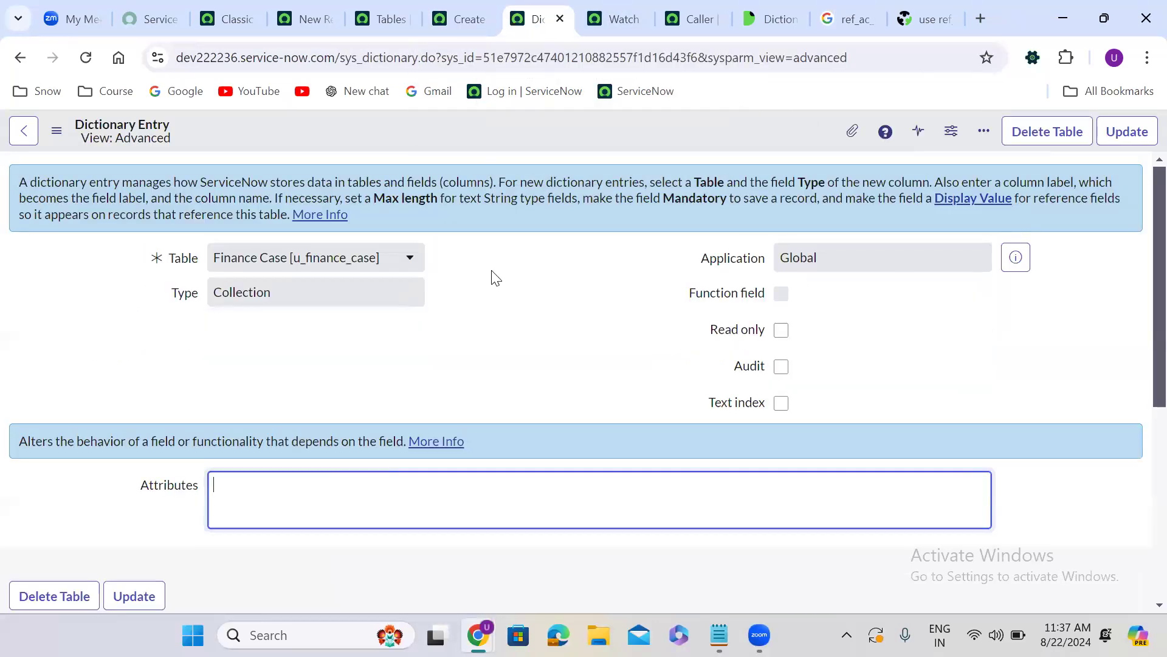
left_click(240, 501)
type("no_attachment")
right_click(565, 129)
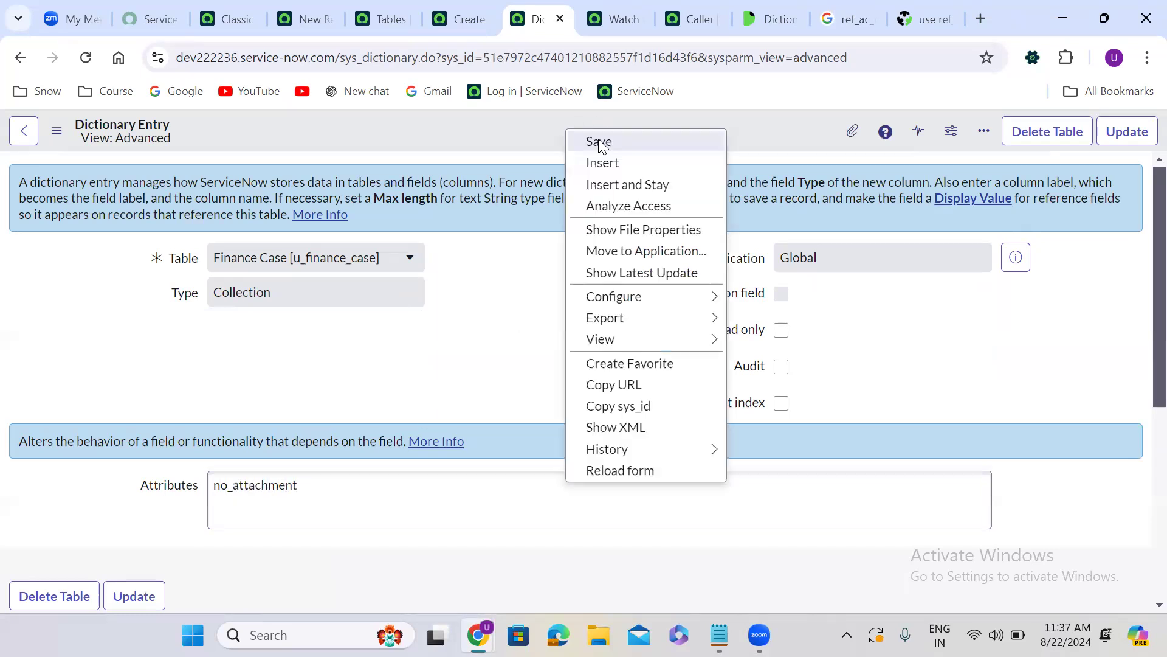
left_click(599, 142)
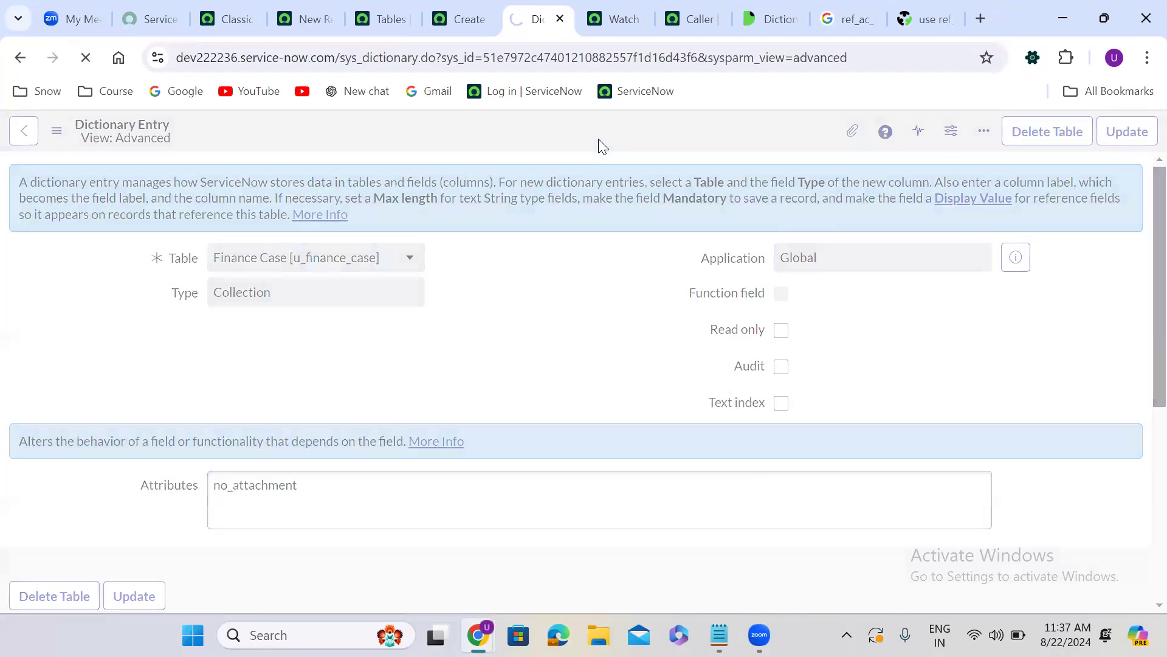
Reload the new Finance Case form and check its header and additional options for the attachment control
left_click(461, 19)
left_click(85, 59)
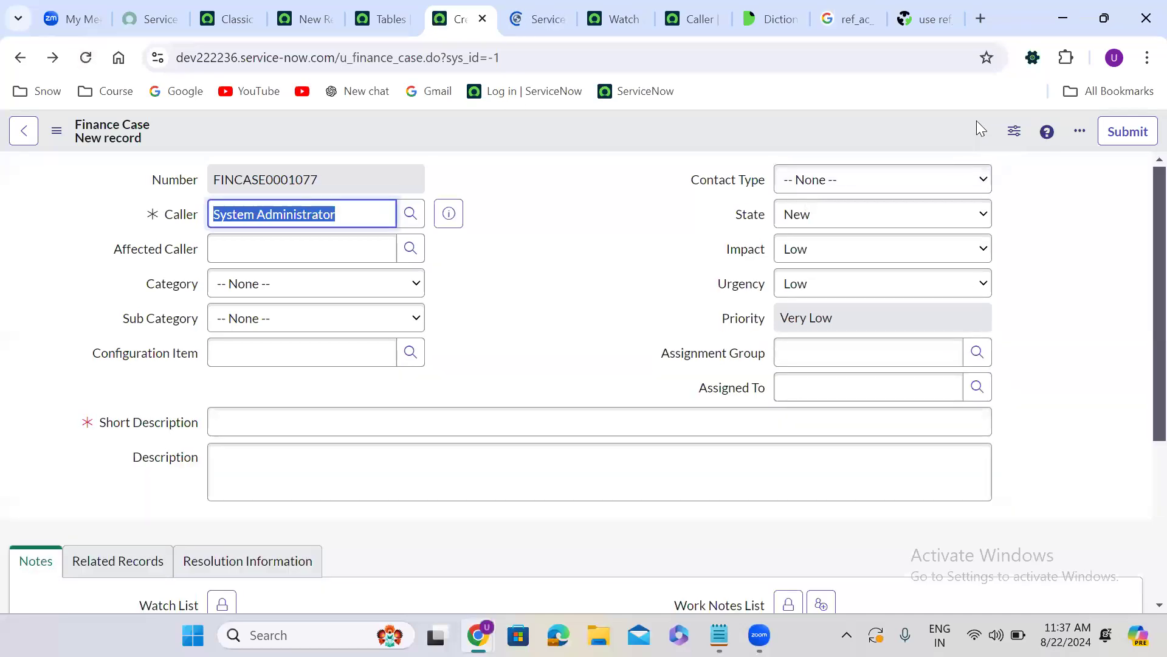
left_click(1080, 136)
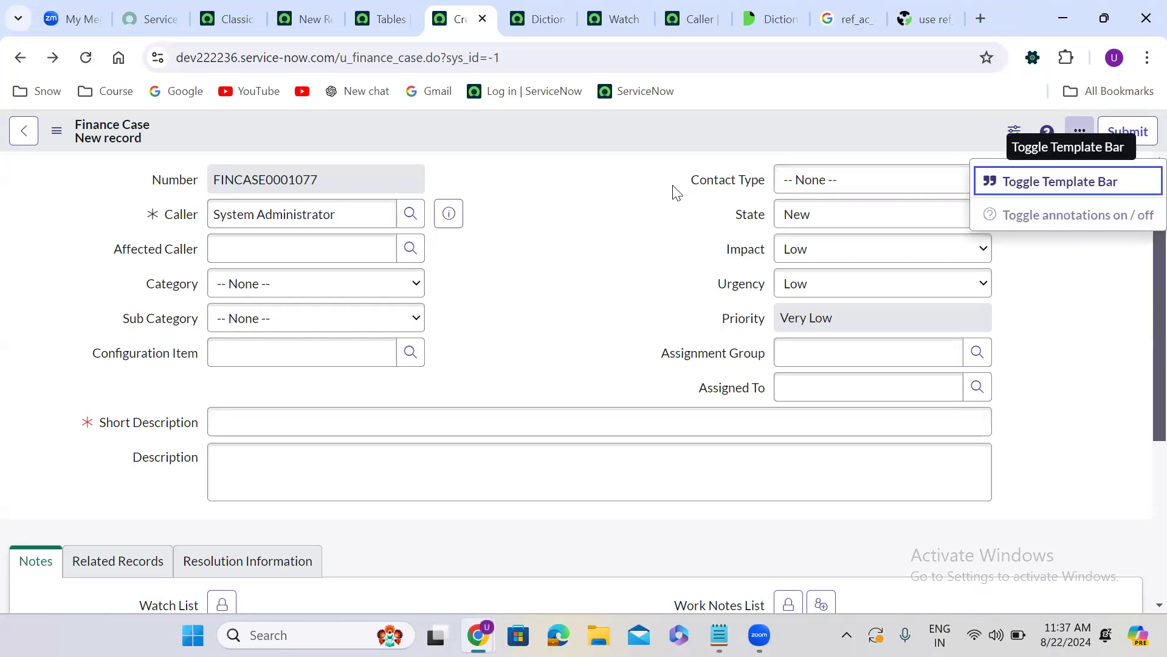
Enter test as both the Short Description and the Description of the new Finance Case and save the record
left_click(245, 429)
type("test")
left_click(259, 456)
type("test")
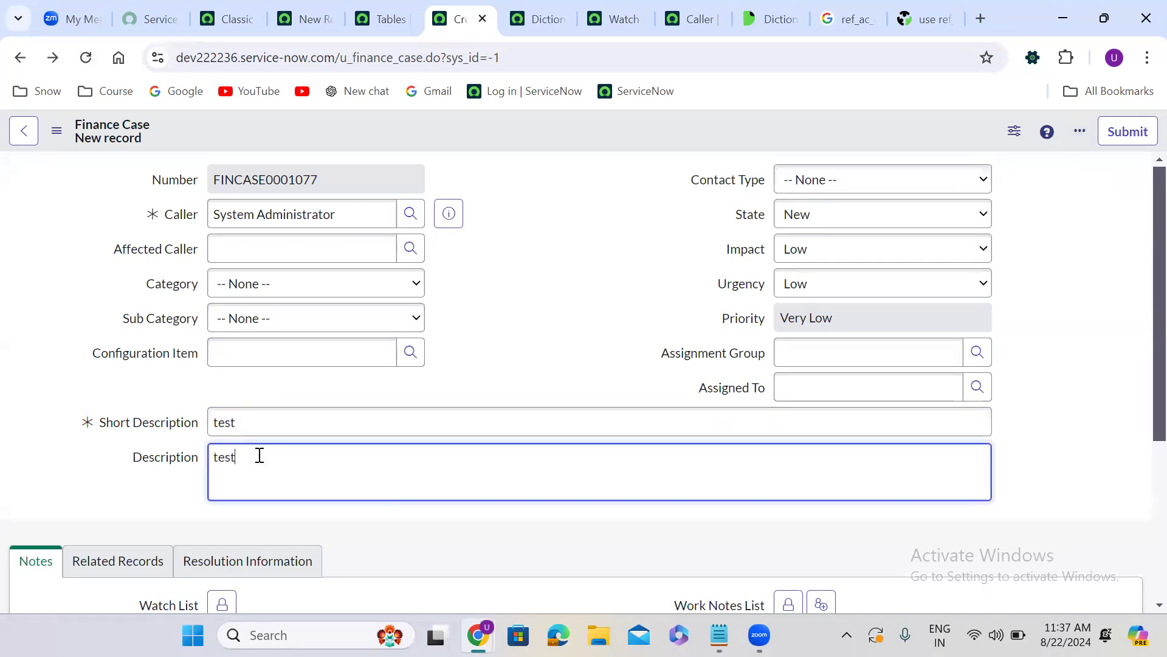
right_click(513, 125)
left_click(547, 134)
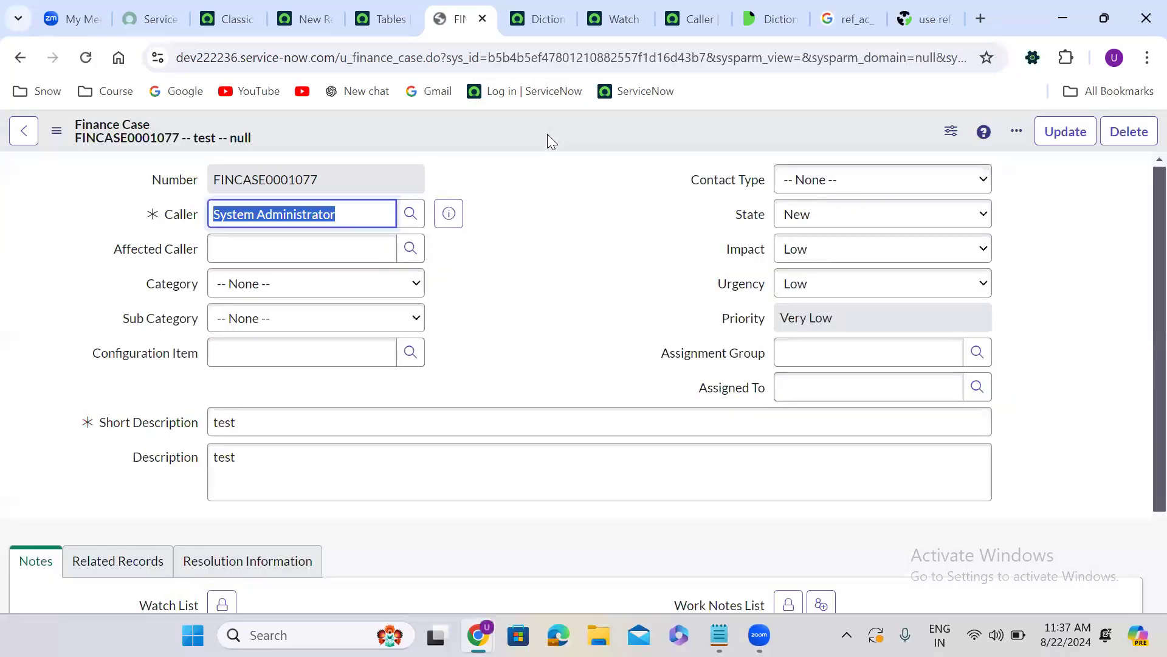
Check the saved Finance Case record's header and additional options for an attachment control
left_click(530, 210)
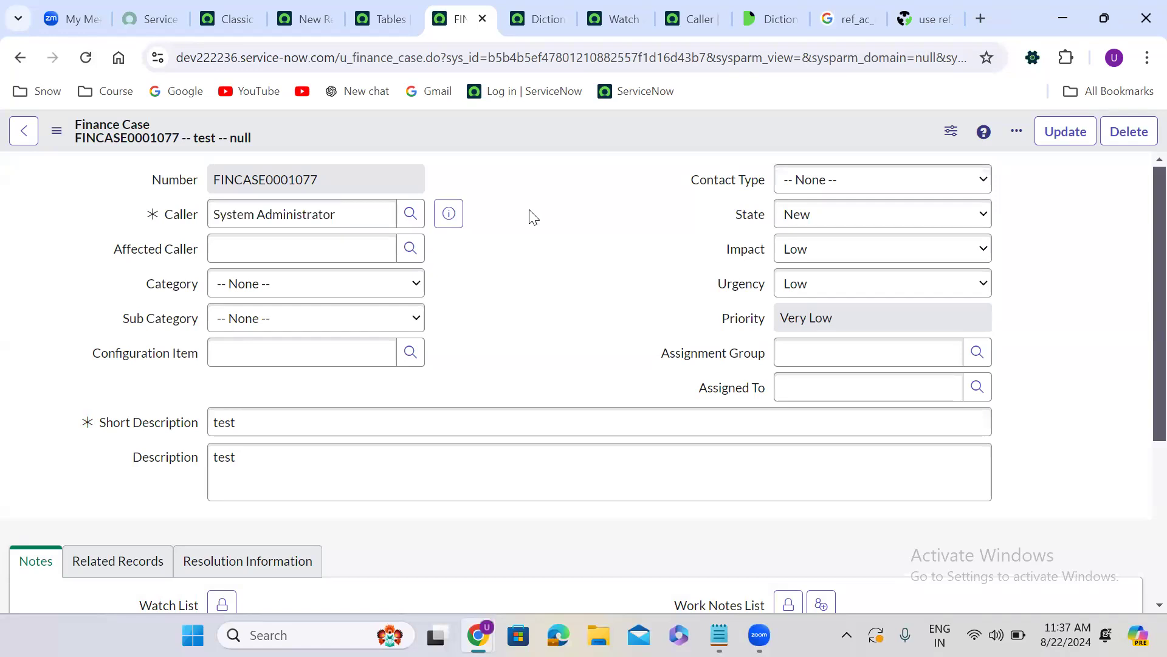
left_click(1014, 133)
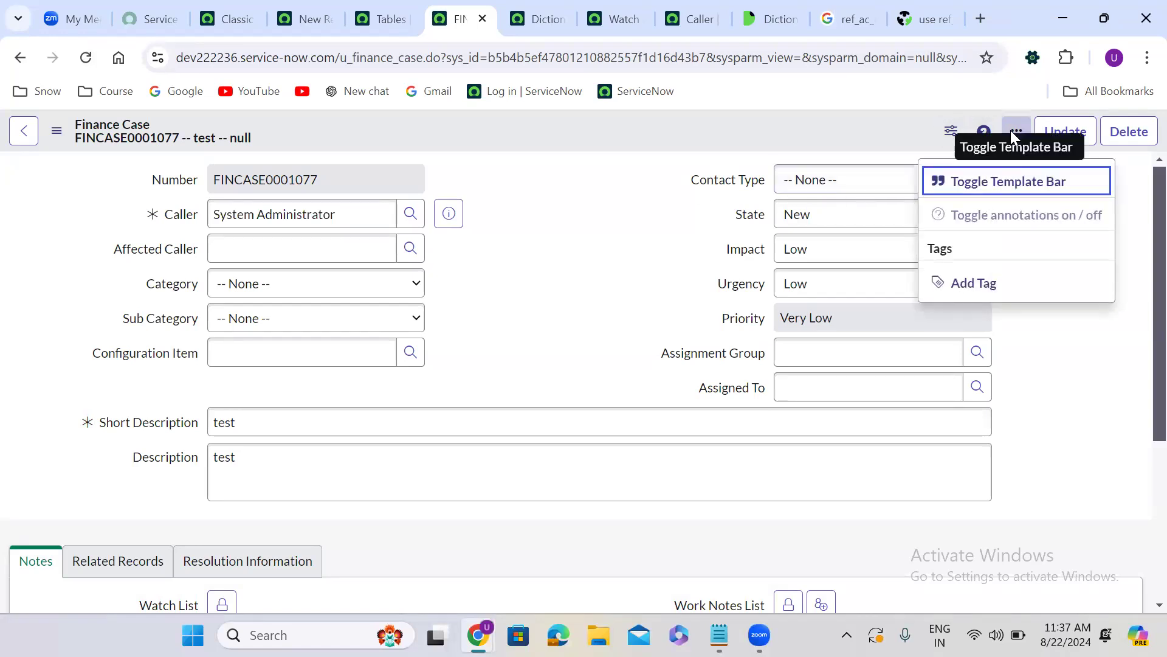
left_click(496, 270)
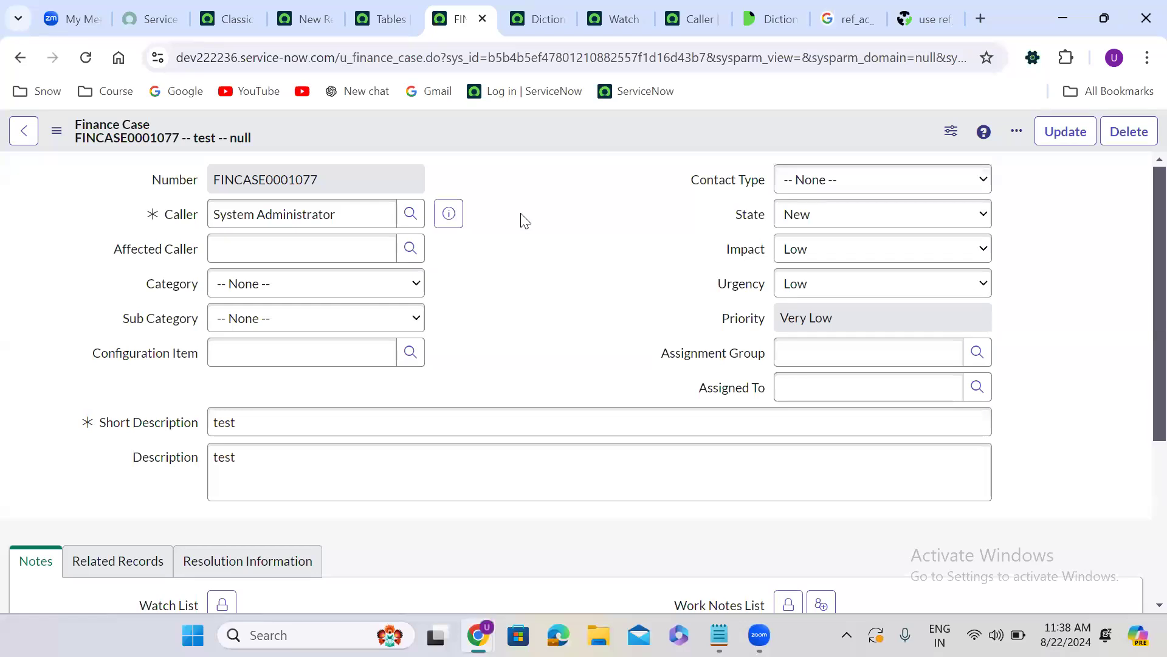
left_click(1017, 135)
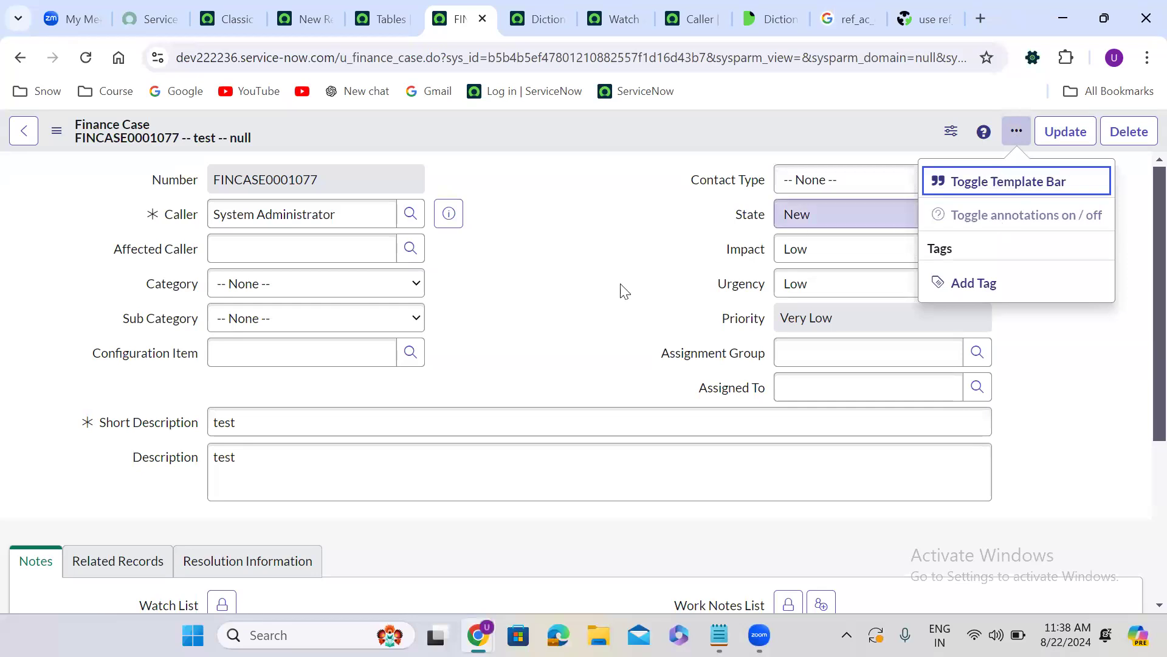
left_click(530, 308)
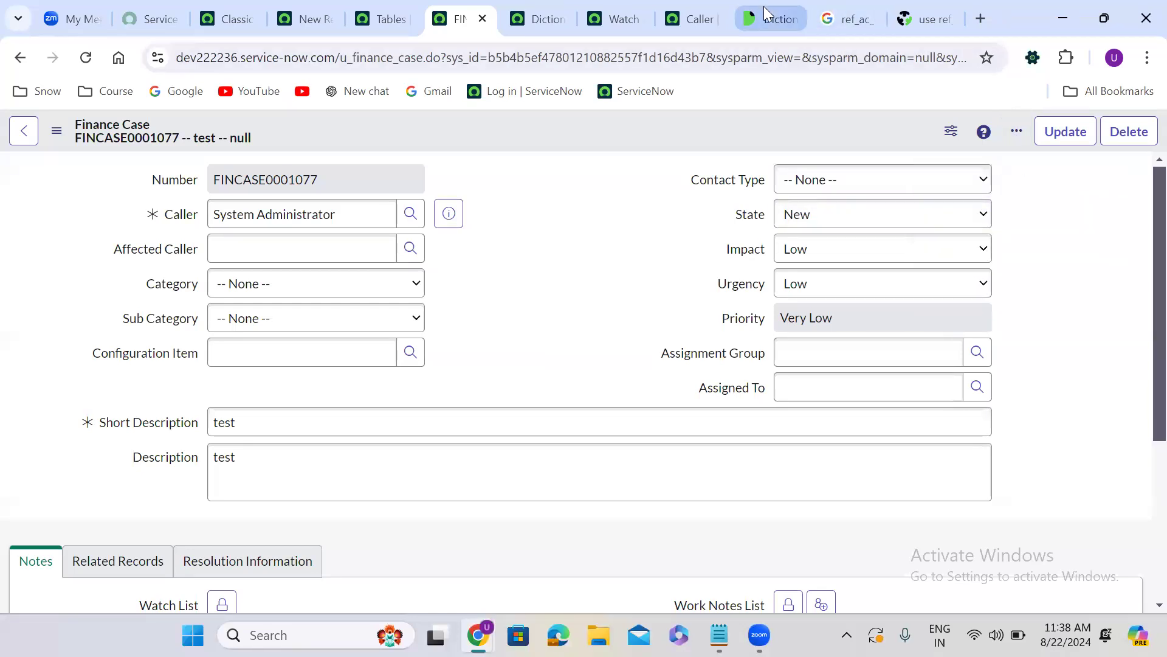
Search the Dictionary attributes documentation page for email
left_click(767, 13)
key("ctrl+f")
type("email")
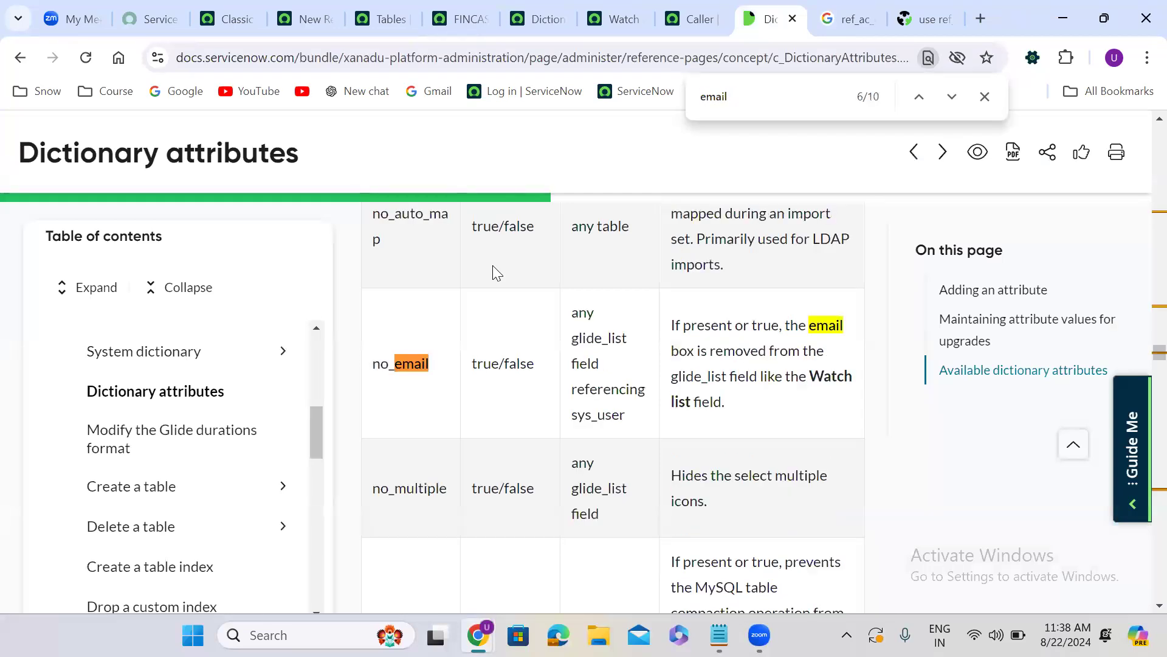
type("_client")
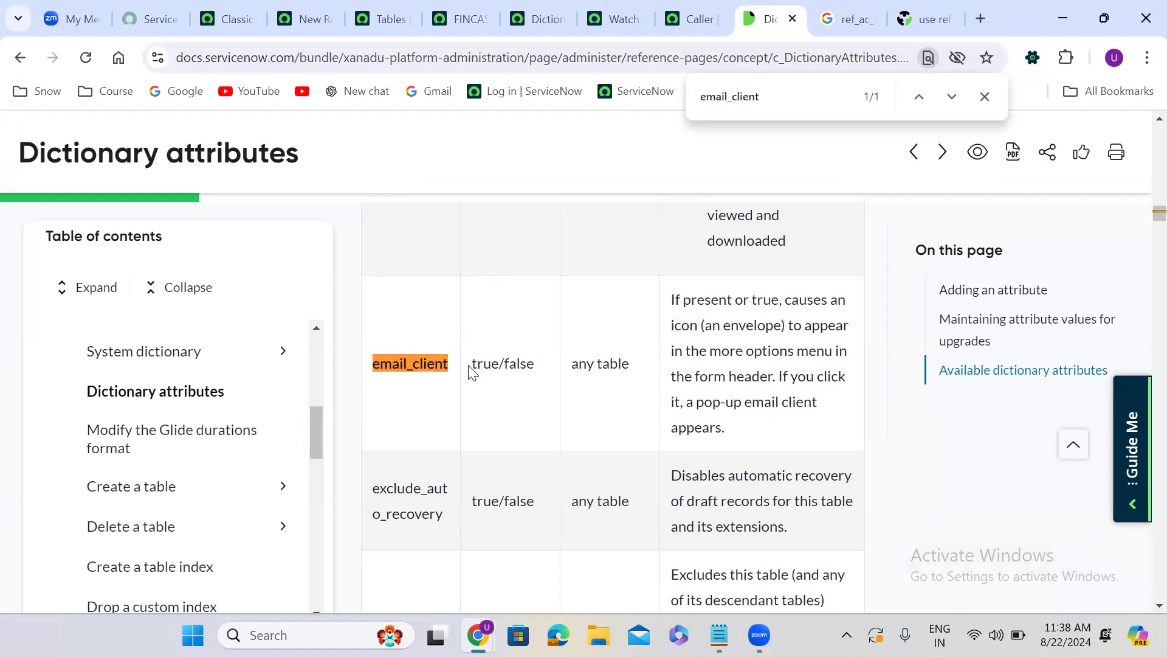
Look up email_client in the Dictionary attributes documentation, append it to the Finance Case table's attributes after no_attachment, and save the dictionary entry
double_click(415, 363)
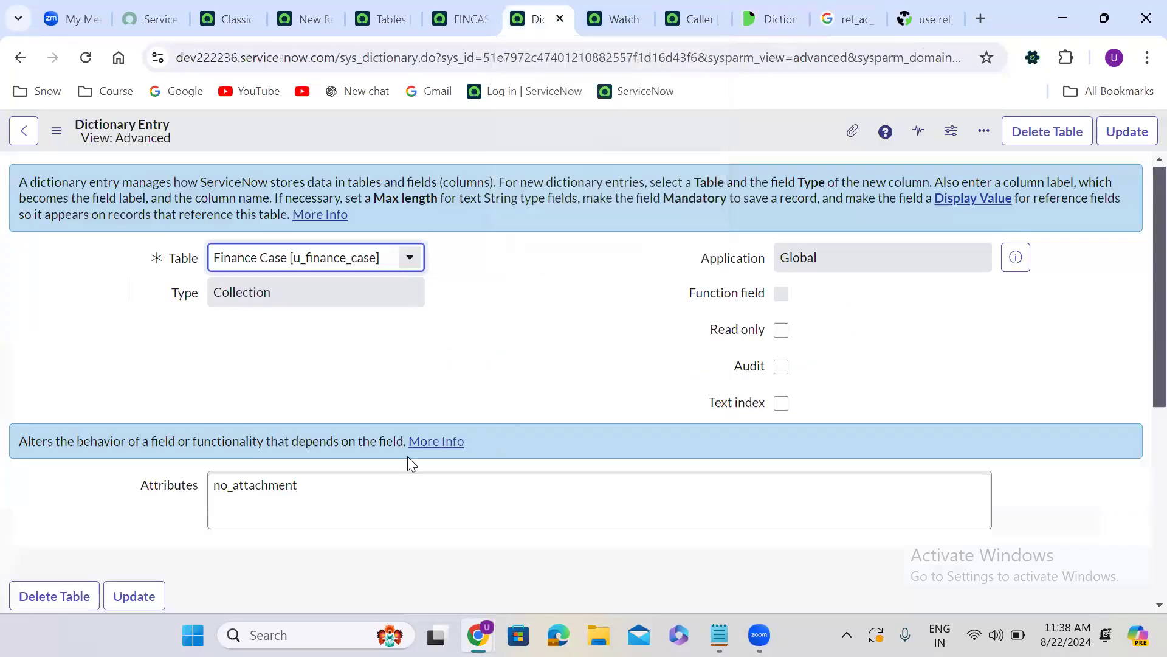
left_click(332, 472)
type("m")
key("BackSpace")
type(",email_client")
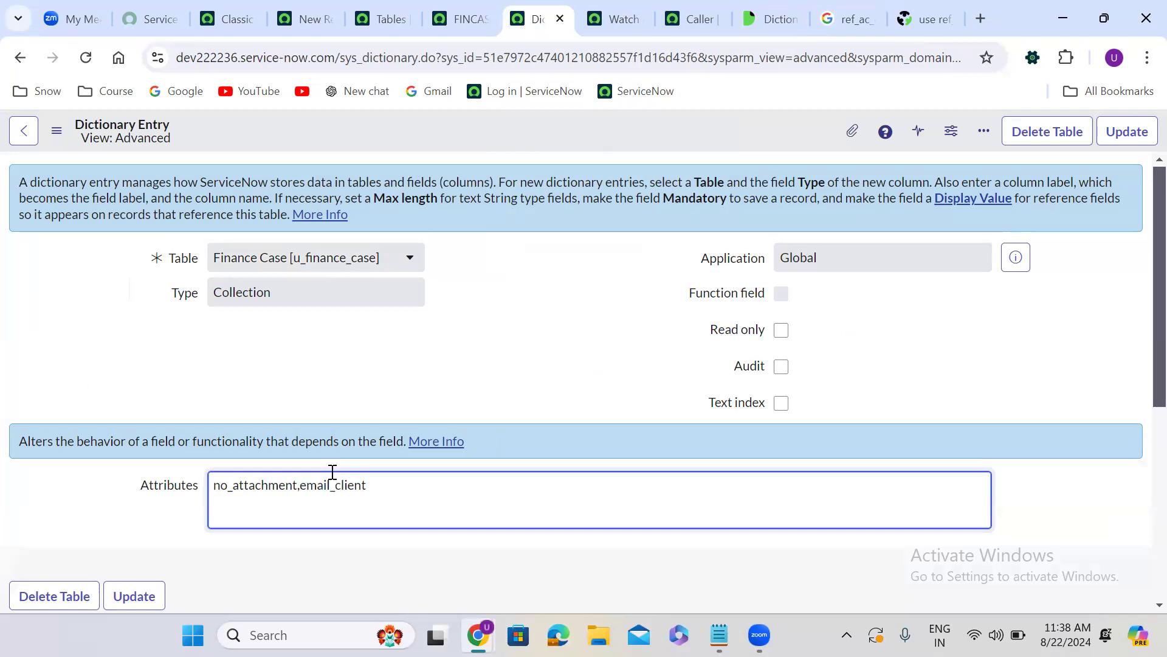
right_click(547, 130)
left_click(578, 145)
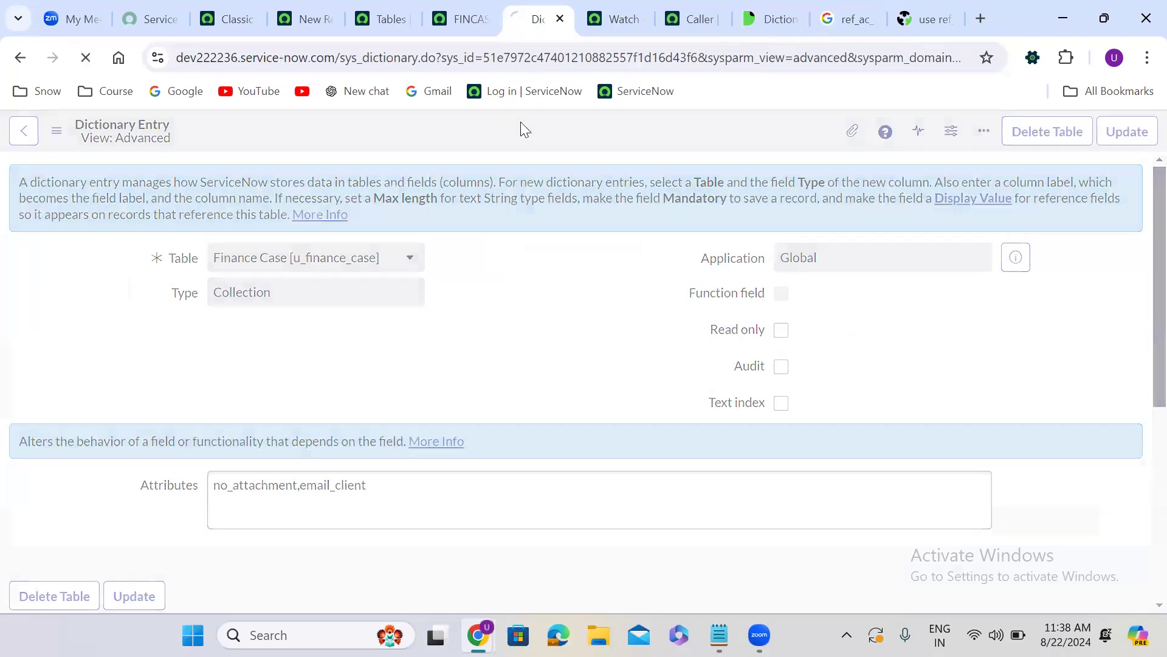
Reload the Finance Case record, open the email composer from its additional options to inspect it, and close it
left_click(453, 5)
left_click(83, 59)
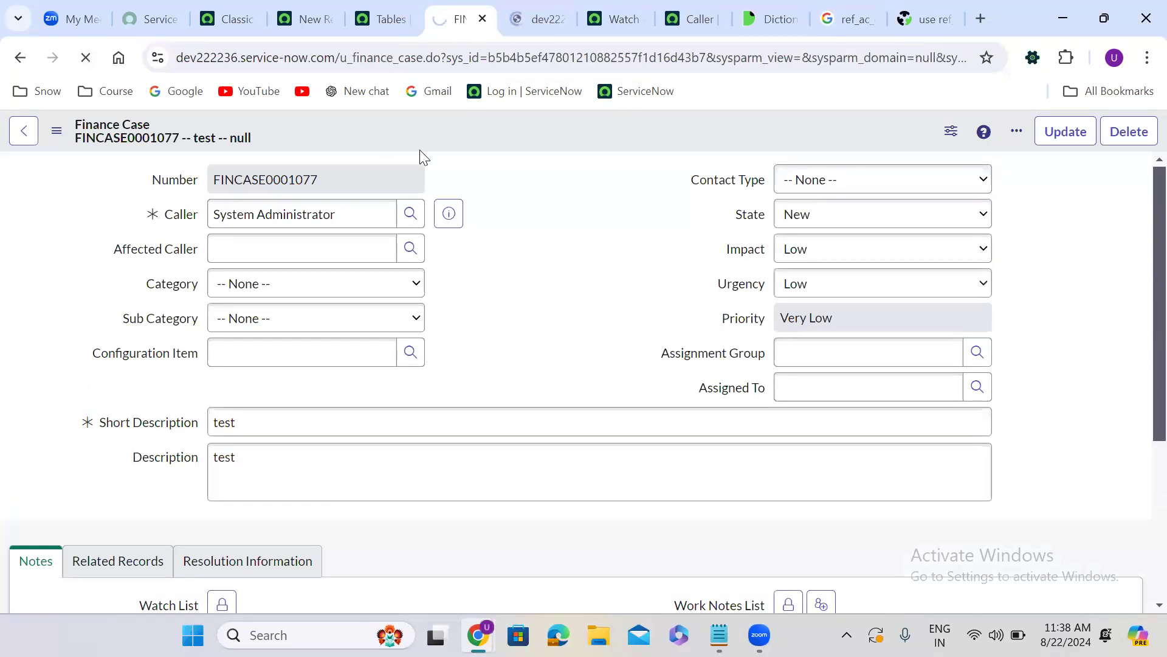
left_click(1016, 134)
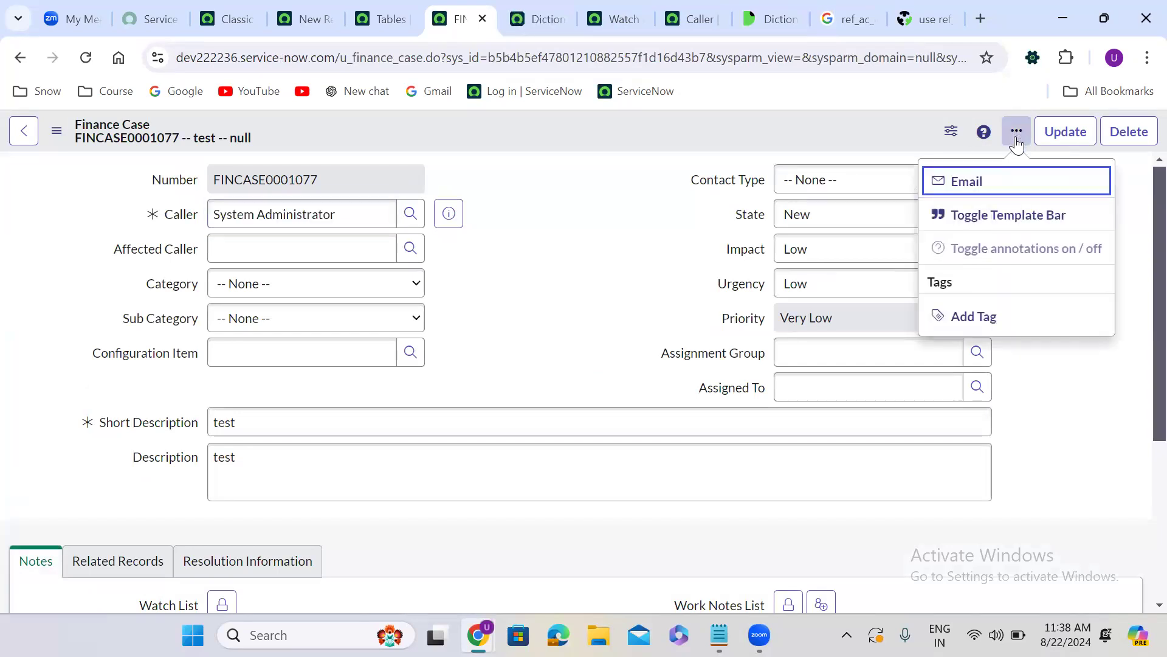
left_click(965, 182)
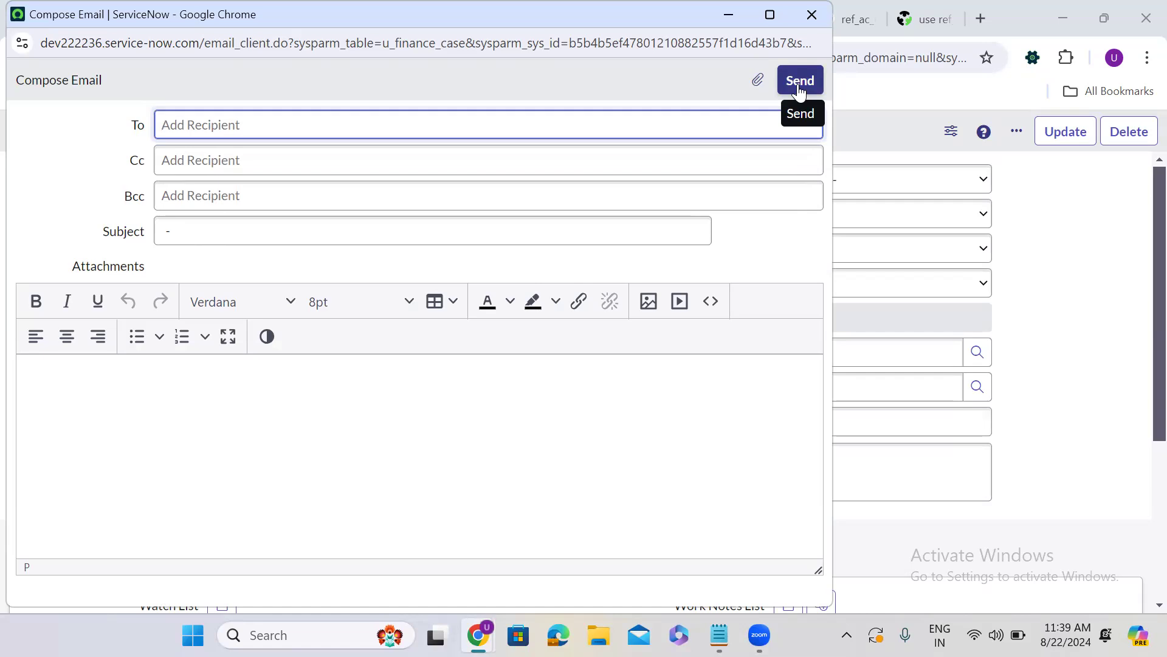
left_click(811, 16)
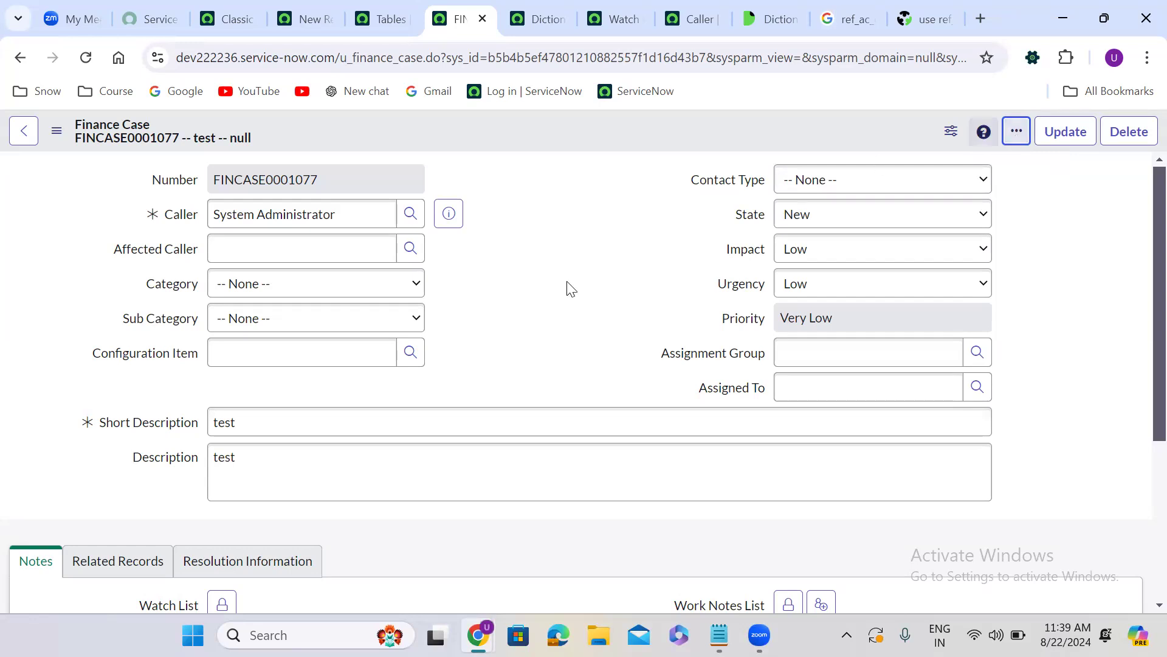
Examine the Finance Case record's Notes, Resolution Information and Related Records sections
scroll(520, 373, "down", 1)
scroll(521, 373, "down", 5)
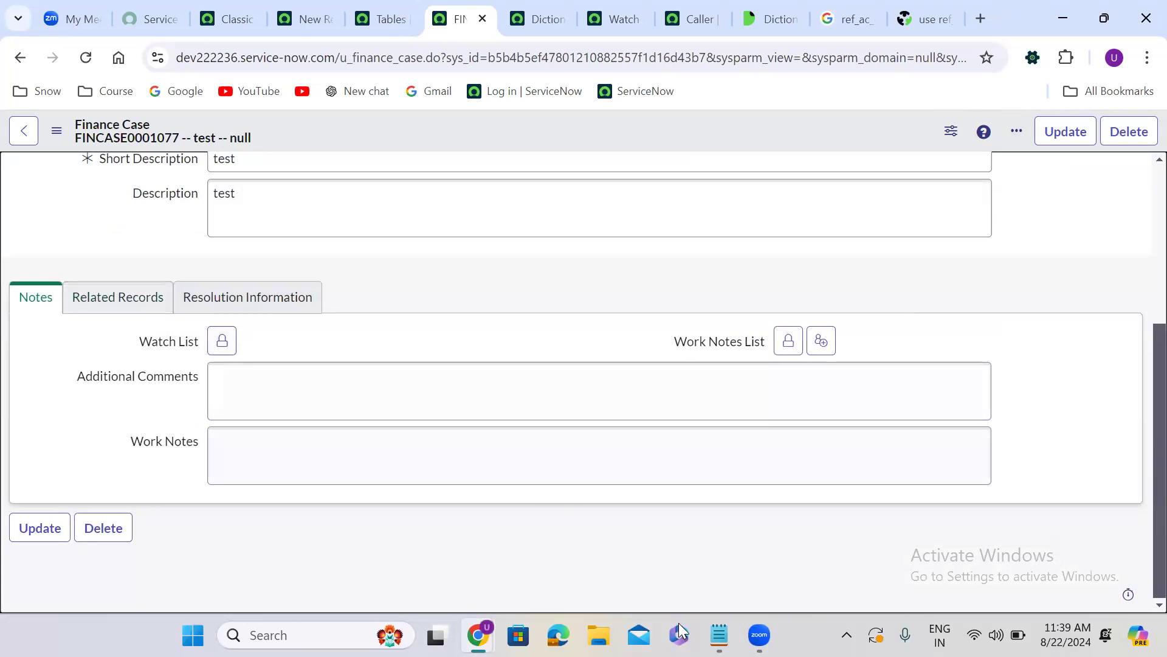
key("alt+Tab")
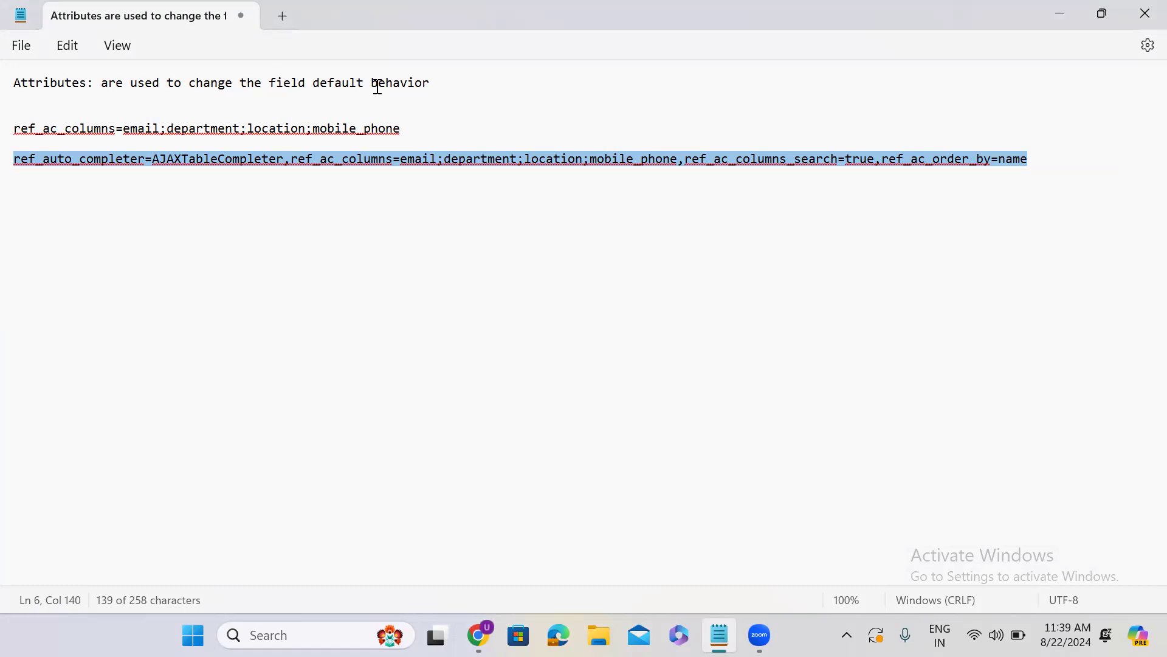
left_click(1070, 16)
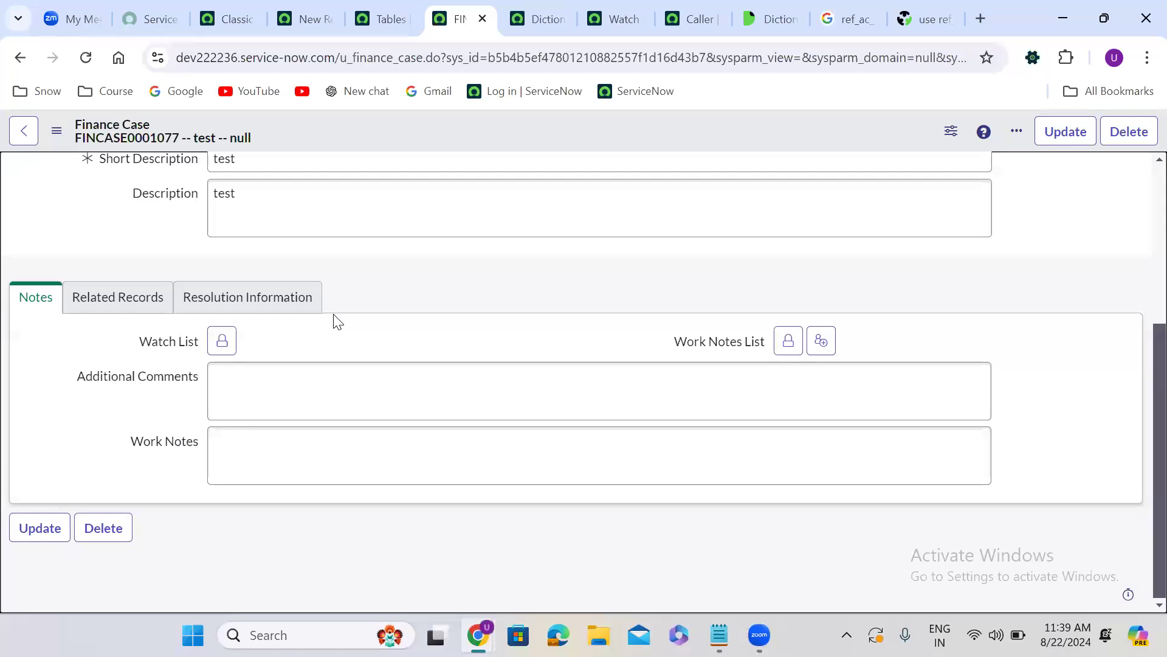
left_click(305, 309)
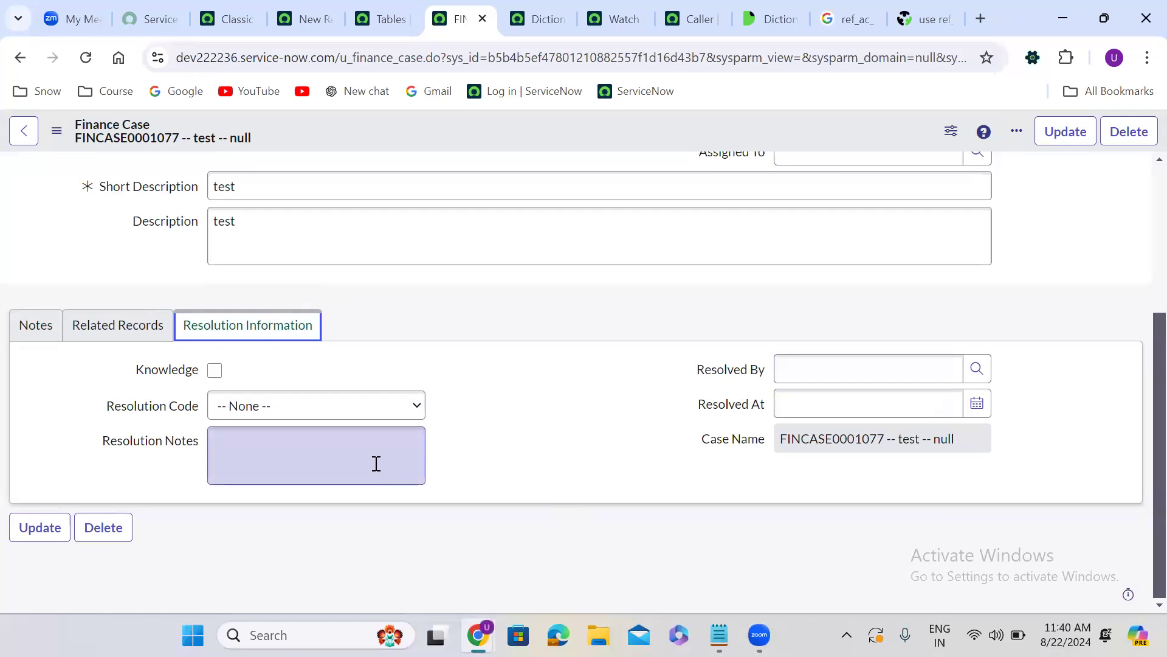
left_click(129, 331)
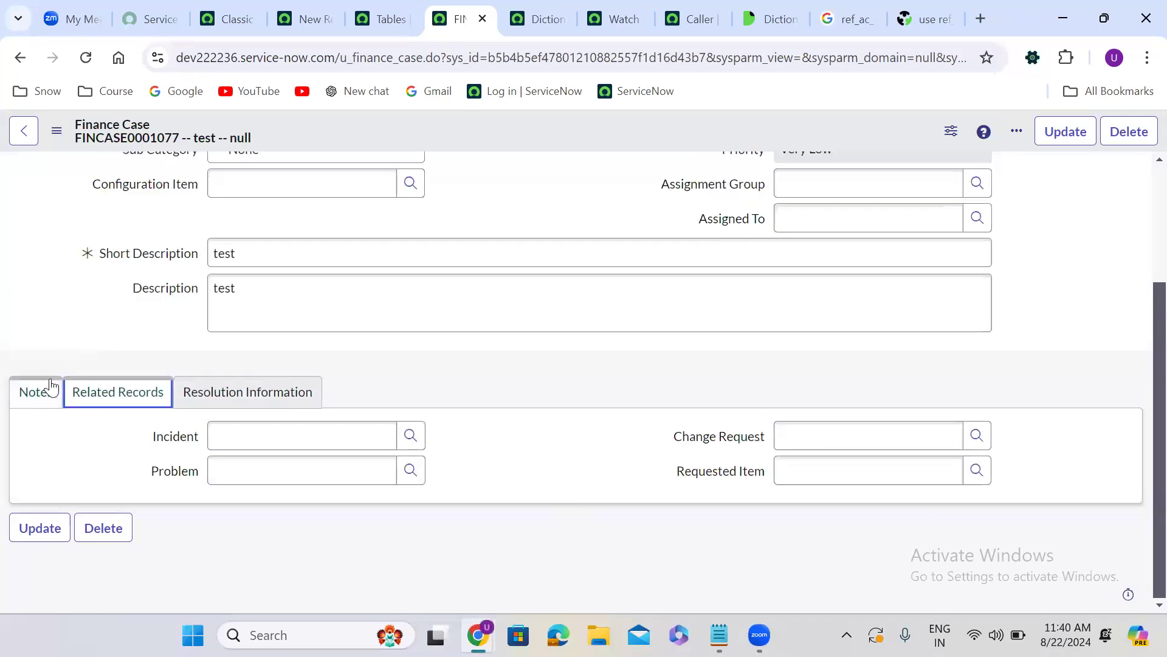
left_click(49, 389)
scroll(525, 367, "up", 3)
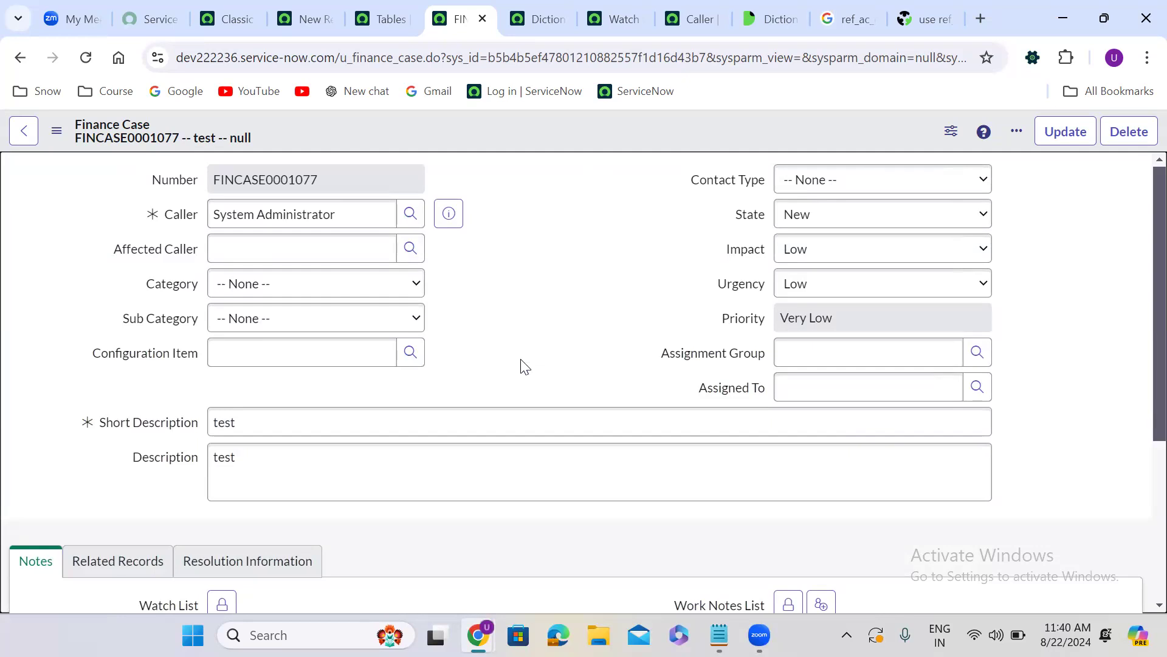
left_click(719, 635)
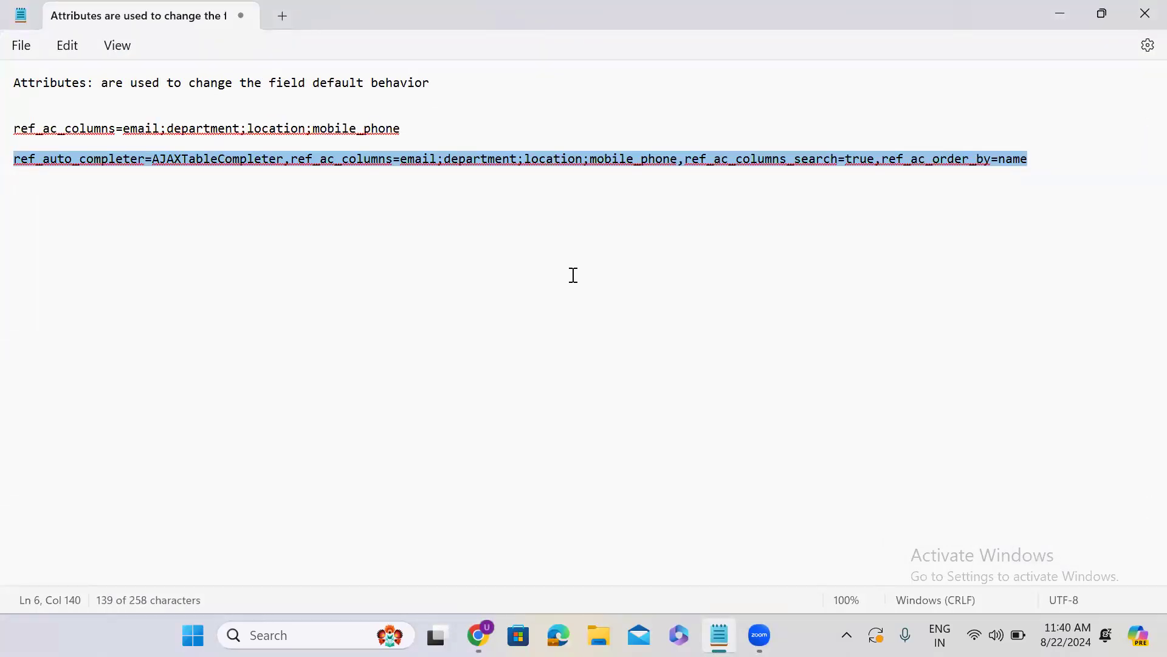
left_click(1048, 19)
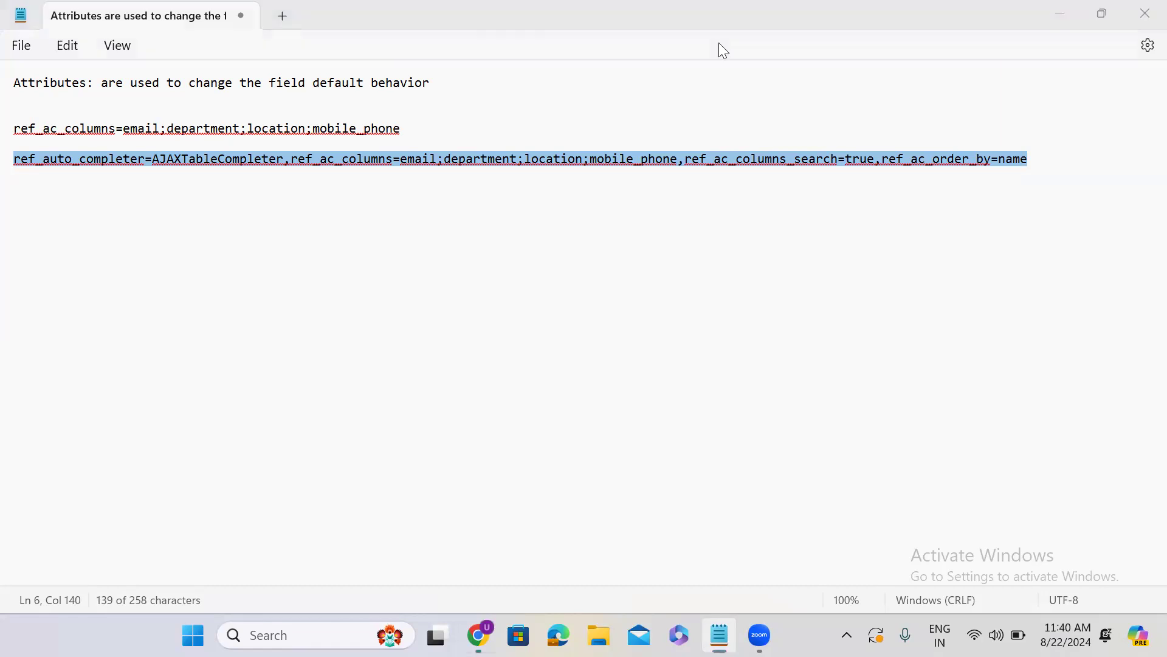
left_click_drag(335, 57, 161, 49)
key("ctrl+c")
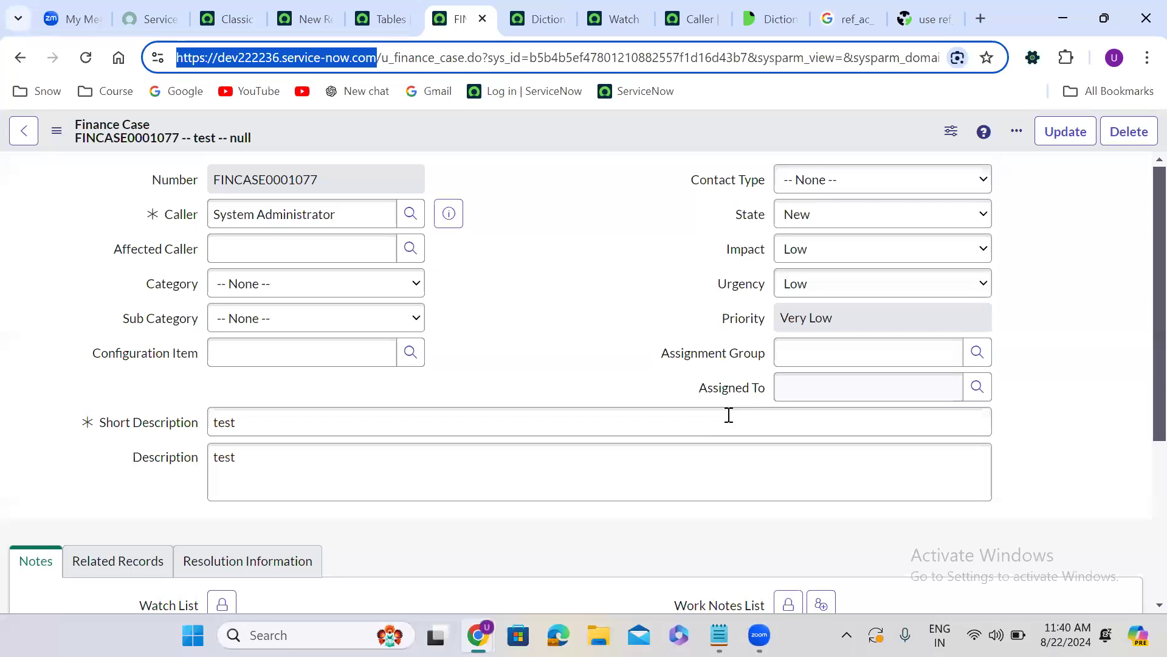
left_click(719, 635)
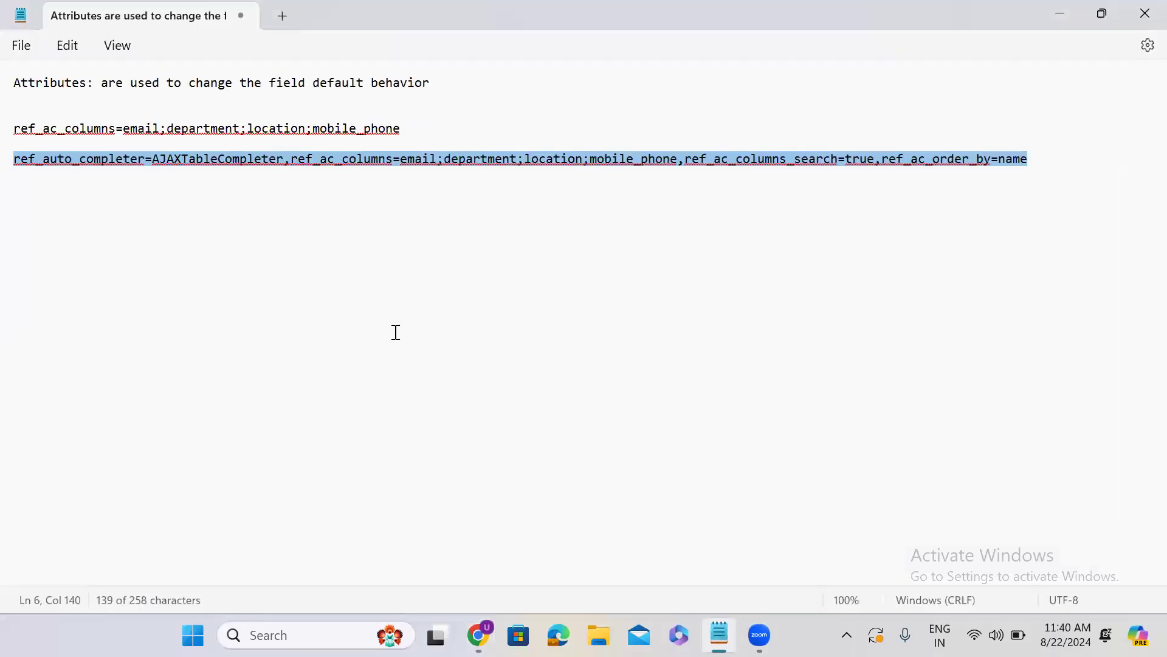
left_click(1037, 172)
key("Return")
key("Return")
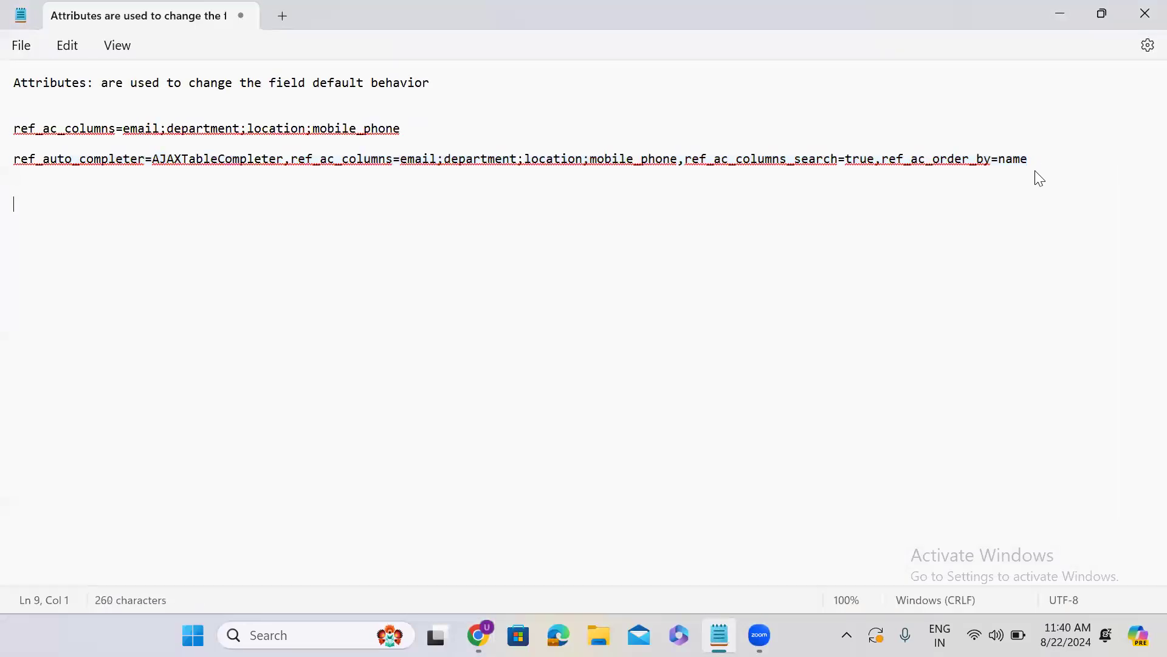
key("ctrl+v")
key("Return")
key("Return")
key("Return")
key("ctrl+v")
key("Return")
key("Return")
key("Return")
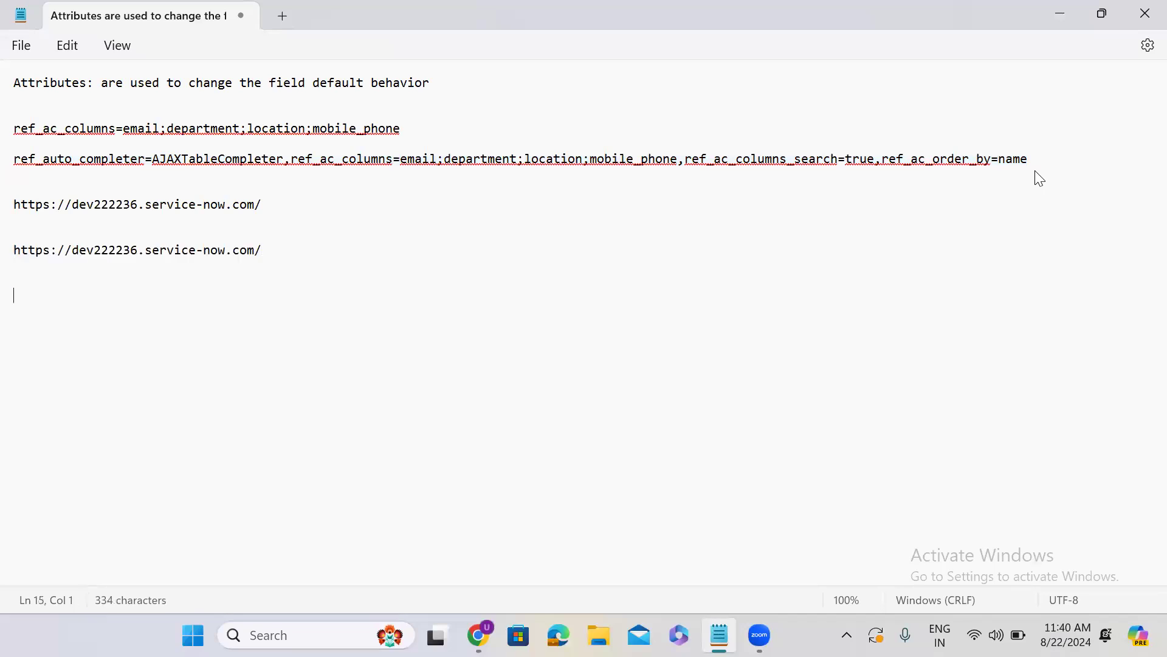
key("ctrl+v")
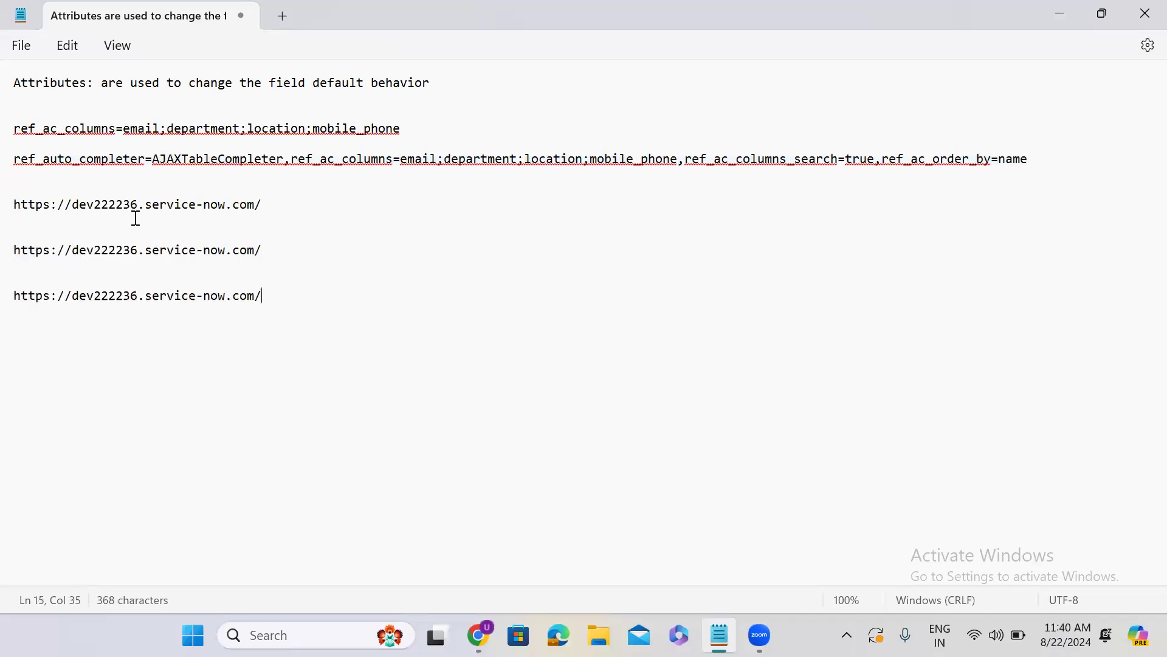
Replace dev with test in the second instance URL and with prod in the third
left_click(93, 250)
key("BackSpace")
key("BackSpace")
key("BackSpace")
type("test")
left_click(96, 296)
key("BackSpace")
key("BackSpace")
key("BackSpace")
type("prod")
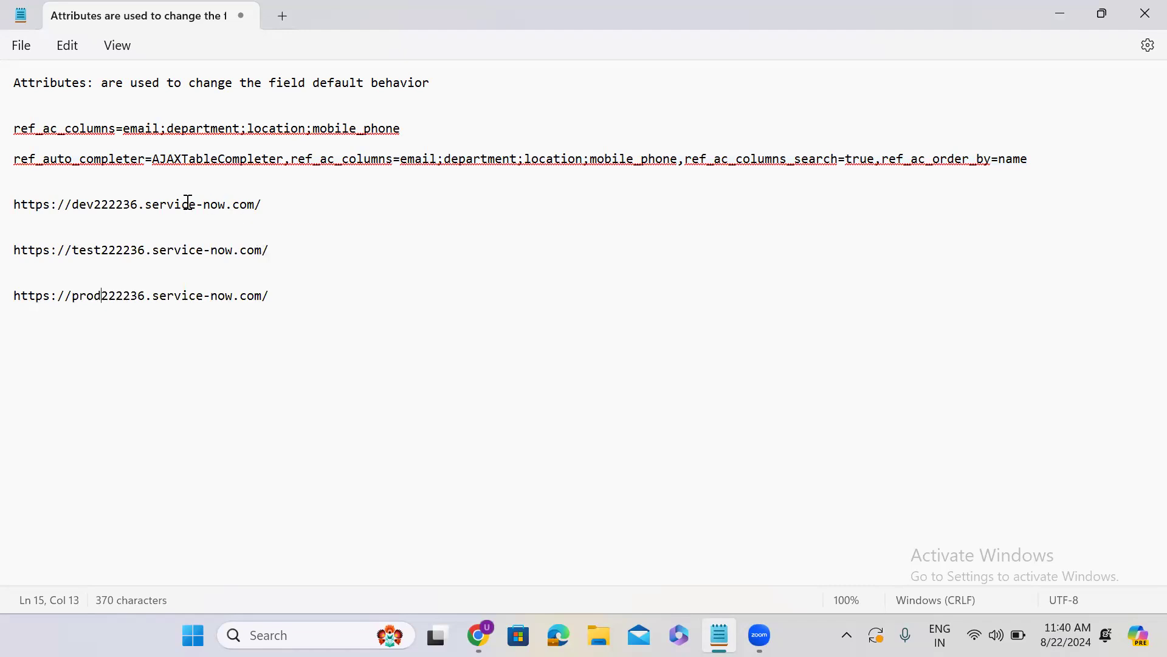
Highlight the test, prod and dev instance URLs in turn to compare the three environments
left_click(240, 250)
triple_click(240, 250)
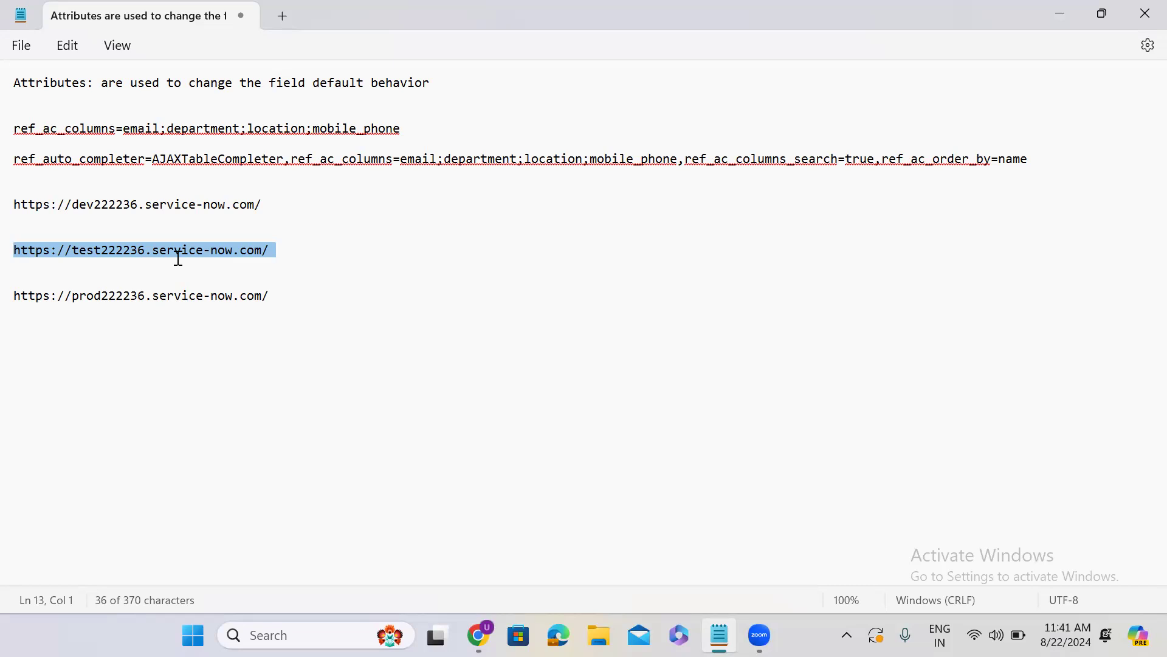
triple_click(140, 296)
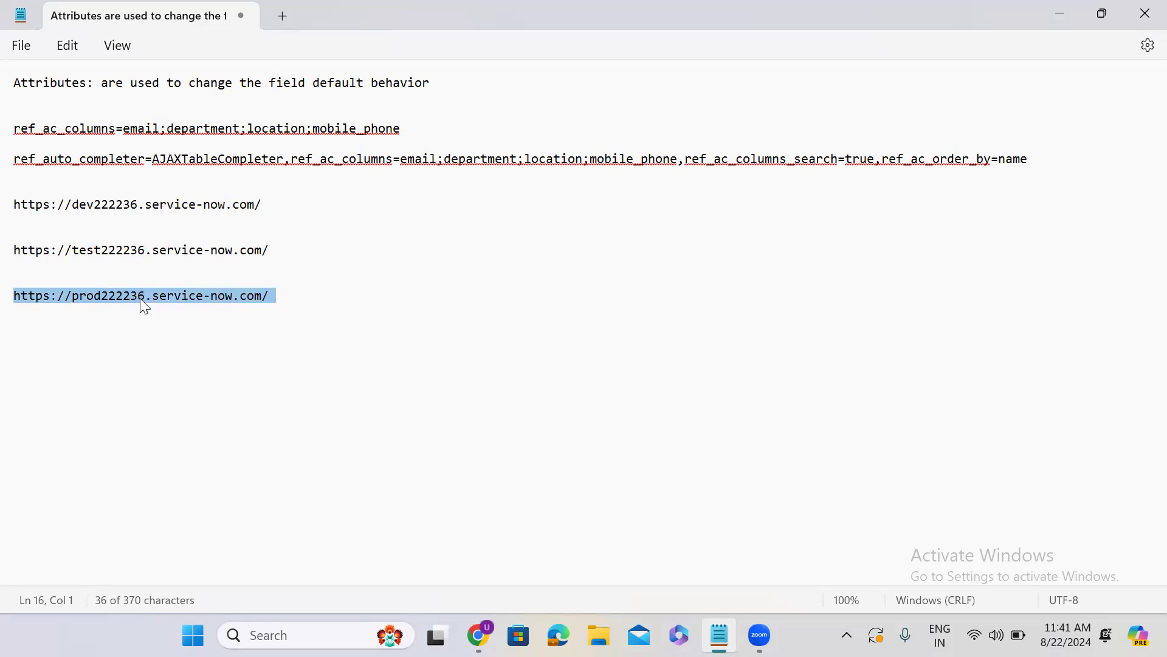
triple_click(152, 204)
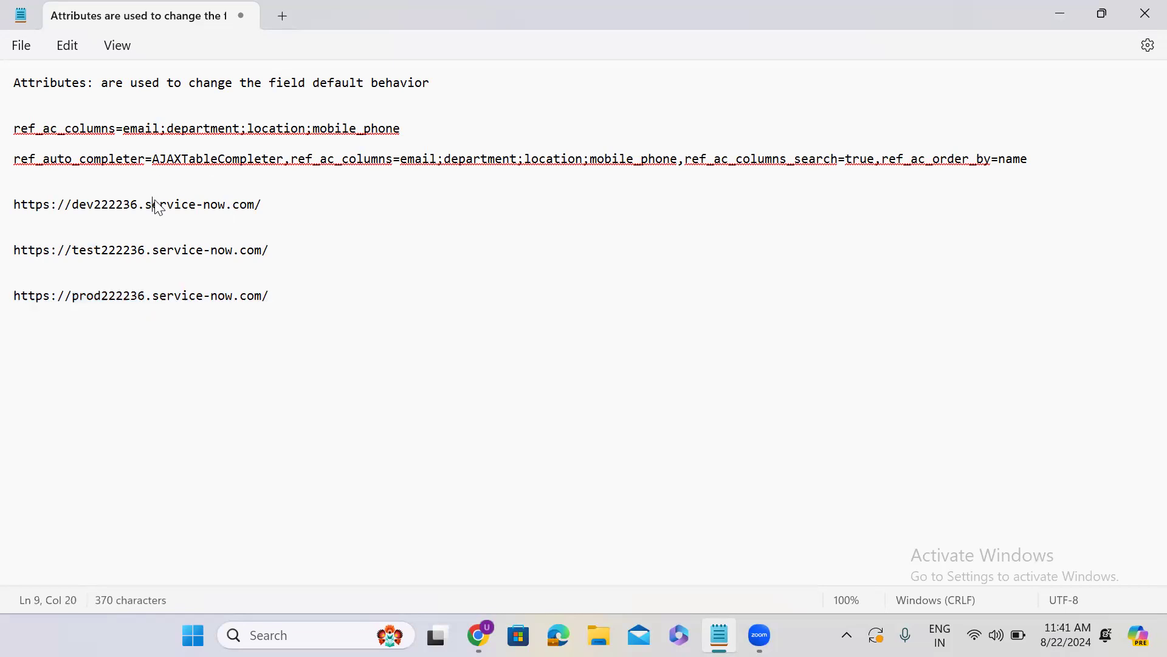
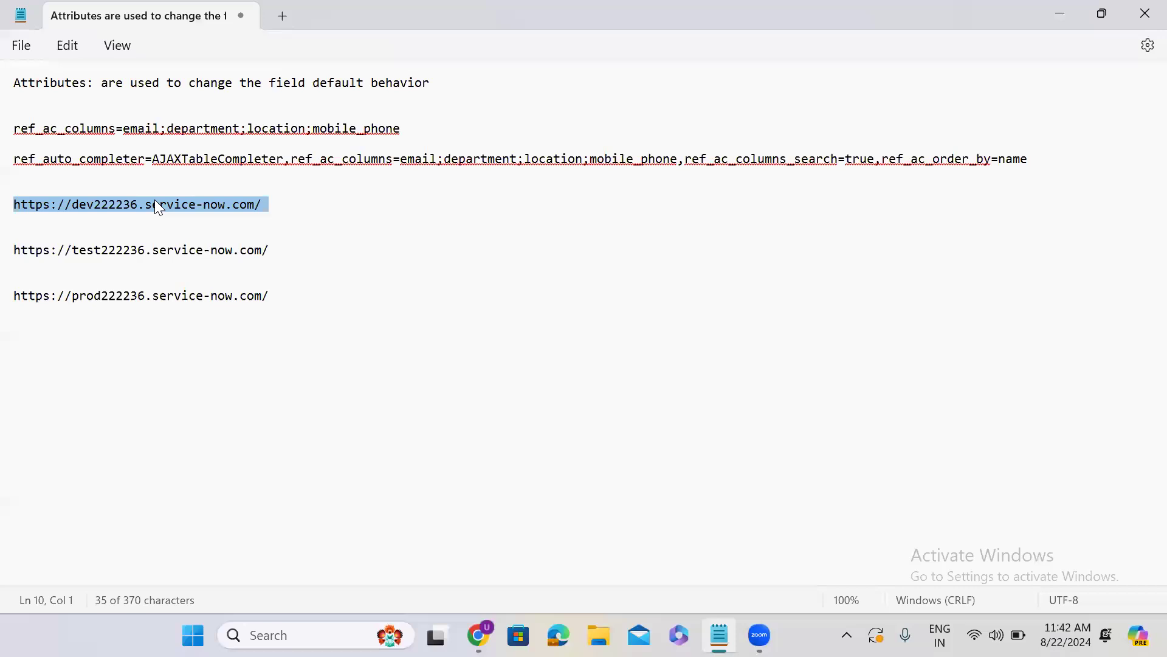
Highlight the test and prod instance URLs in turn to point out each environment
left_click(316, 190)
left_click(290, 206)
left_click(6, 214, "shift")
left_click(267, 250)
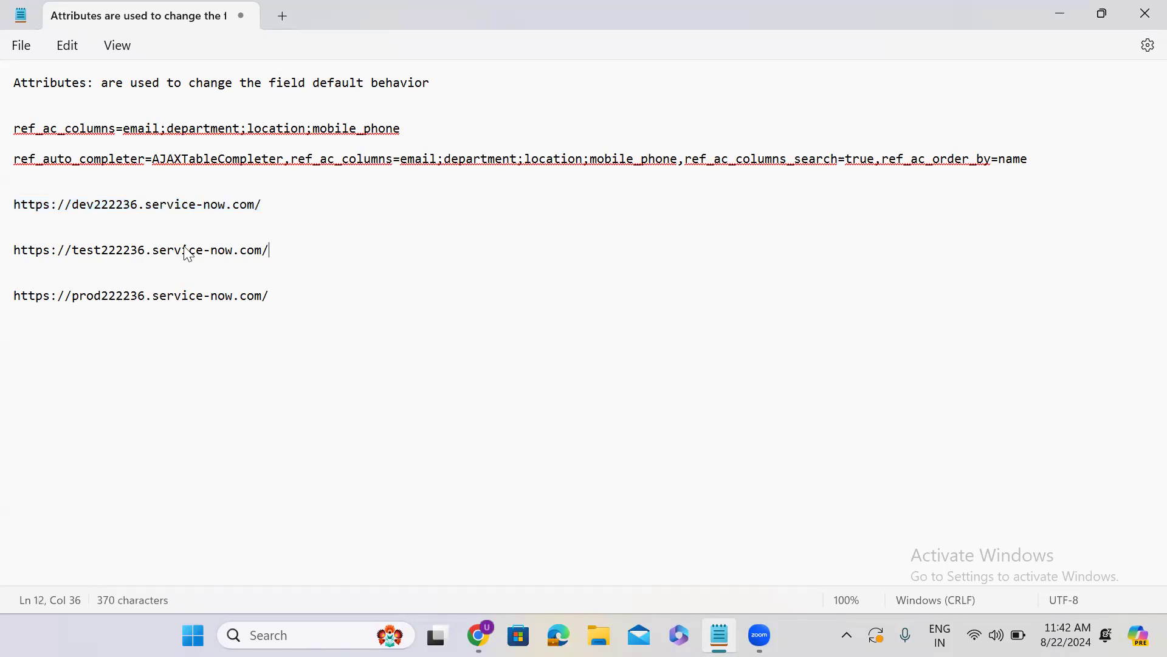
left_click(5, 250, "shift")
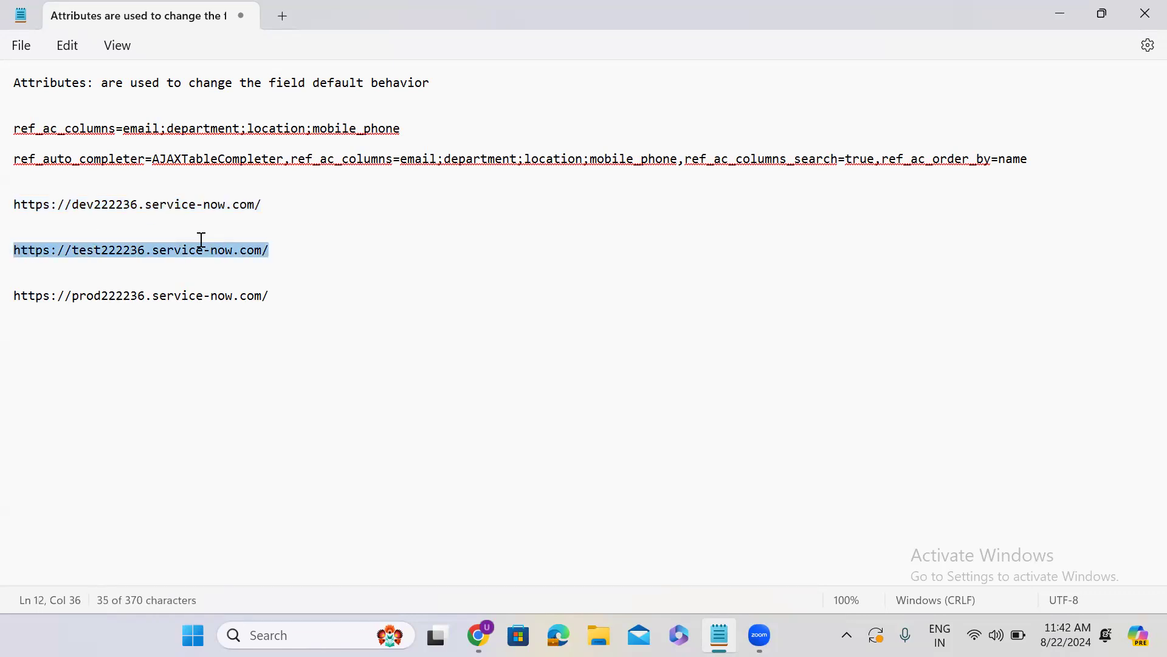
left_click_drag(274, 296, 7, 296)
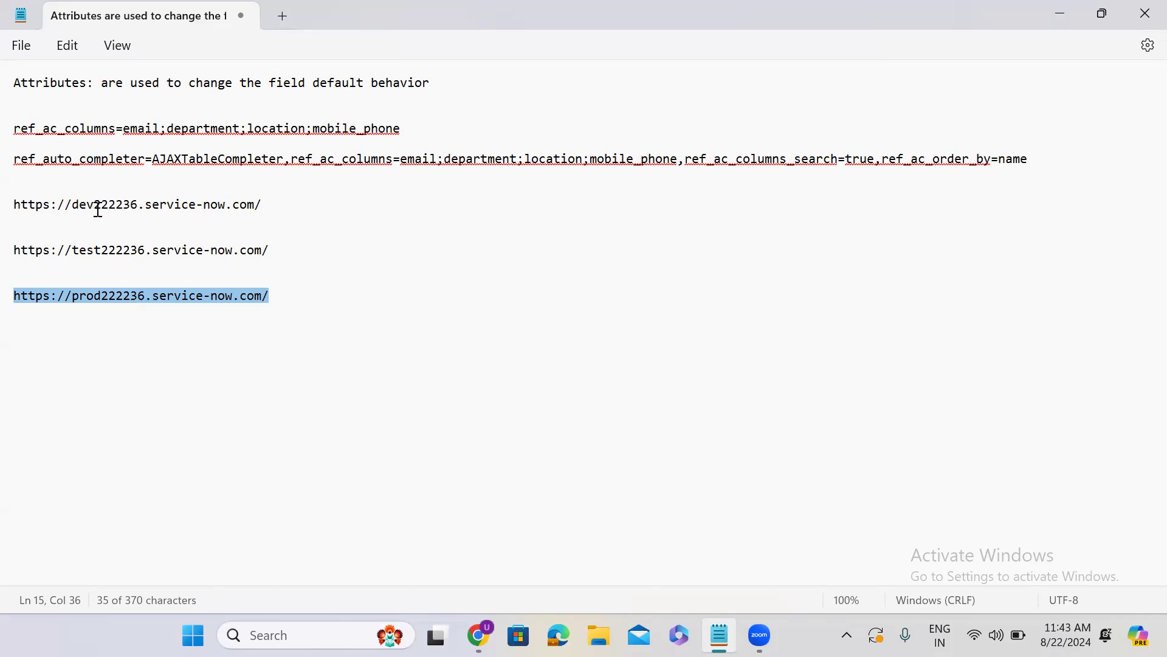
left_click(110, 256)
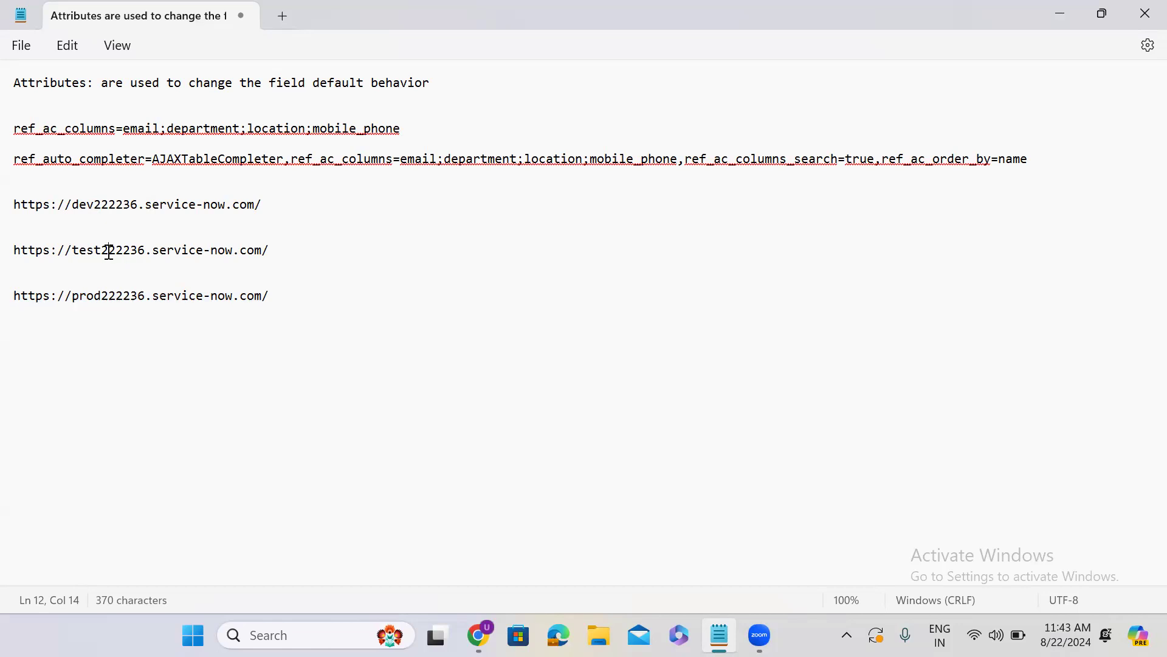
Add the attribute update_synch=true on its own line below the prod instance URL in the notes
left_click(116, 306)
key("Return")
key("Return")
type("update_synch")
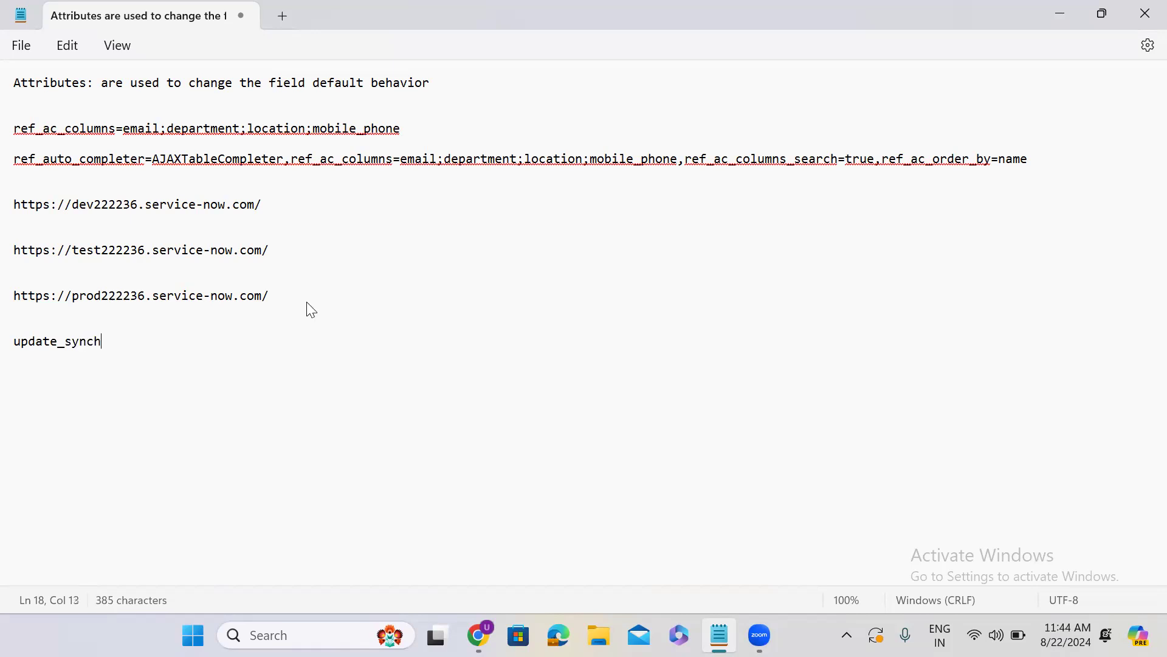
type("=true")
Copy update_synch=true from the notes and append it to the Attributes of the Finance Case dictionary entry in the browser
left_click_drag(140, 342, 20, 344)
key("ctrl+c")
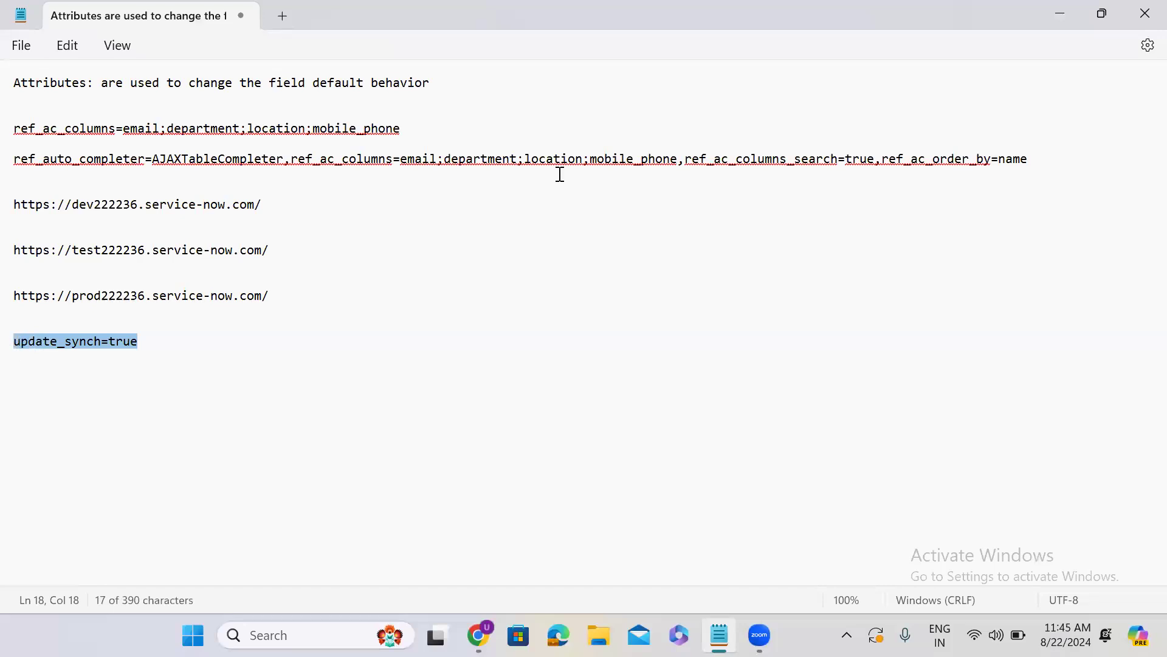
left_click(1045, 14)
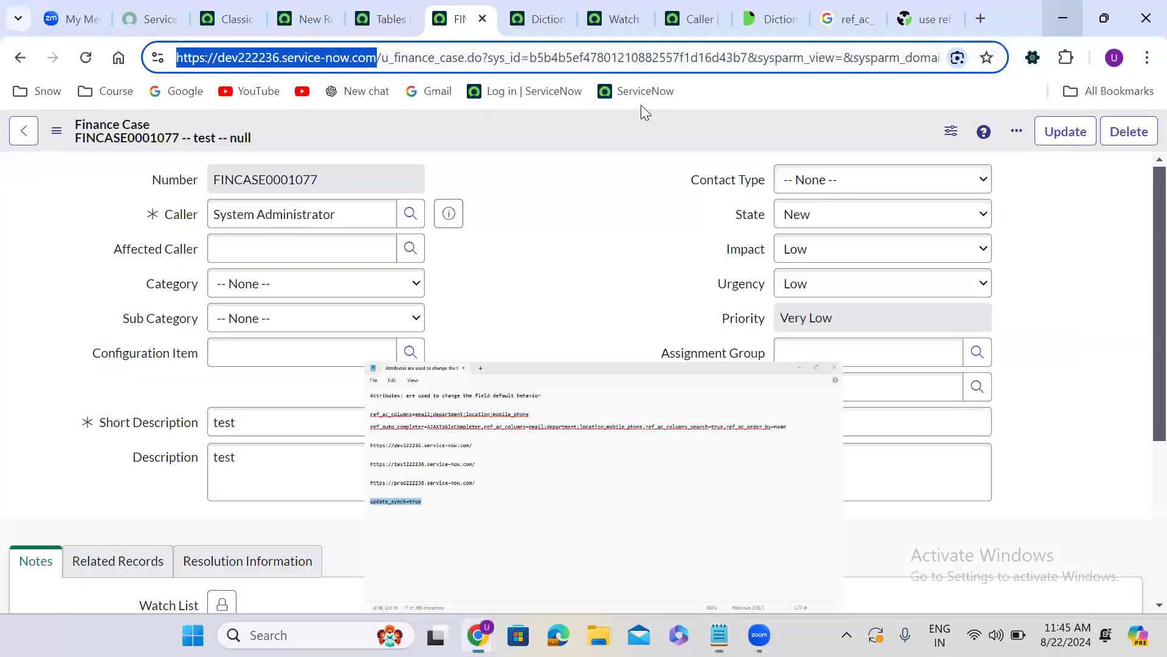
key("ctrl+Tab")
left_click(404, 481)
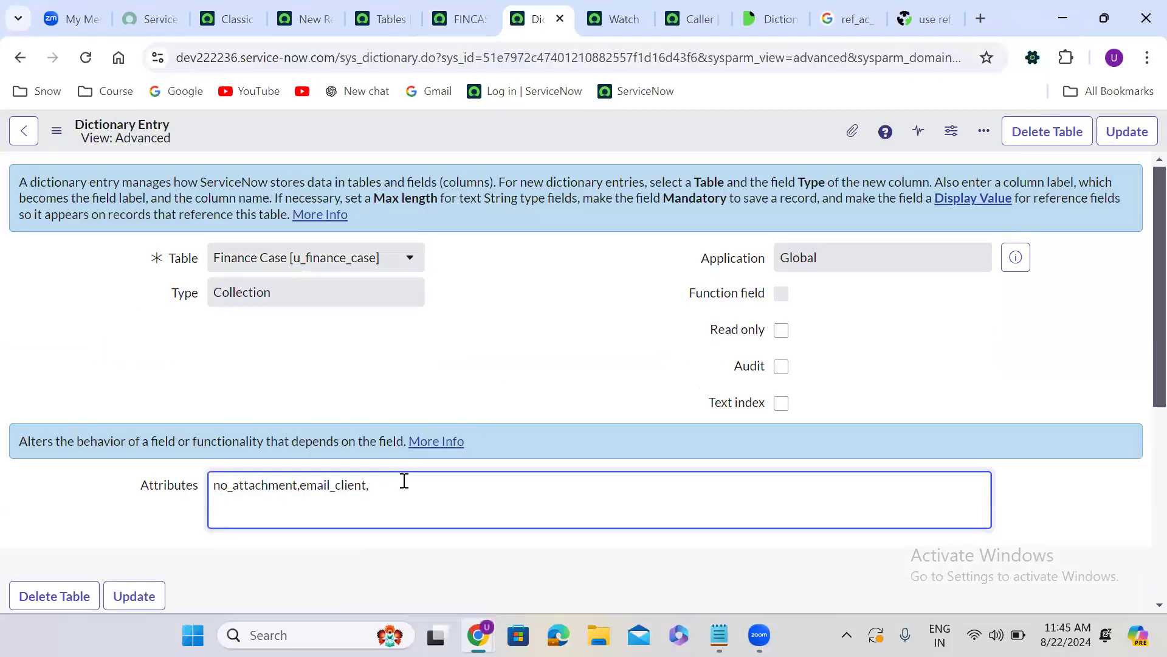
type(",")
key("ctrl+v")
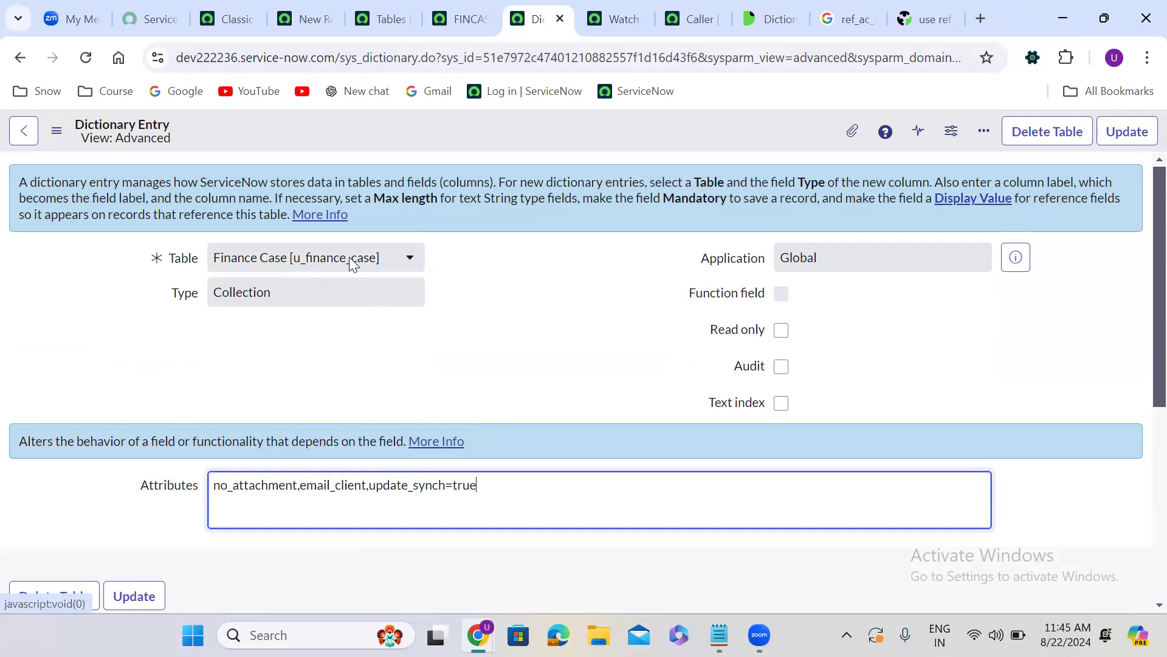
left_click(476, 296)
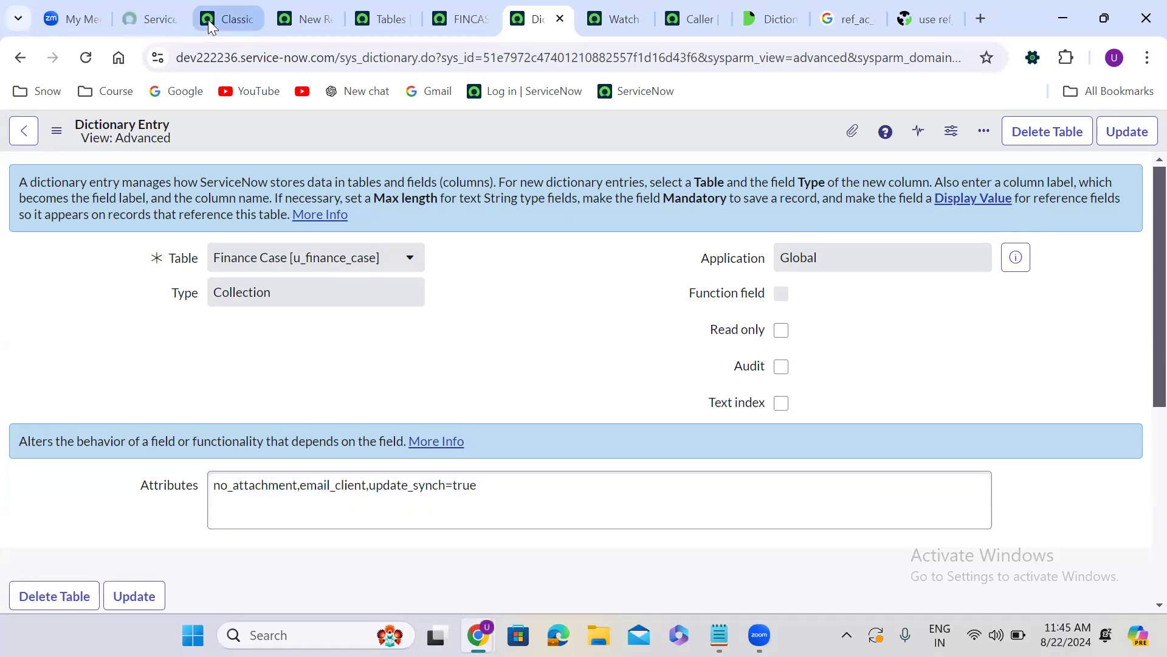
Open the Dictionary Entries list from the ServiceNow home page with sys_dictionary.LIST
left_click(228, 18)
left_click(91, 144)
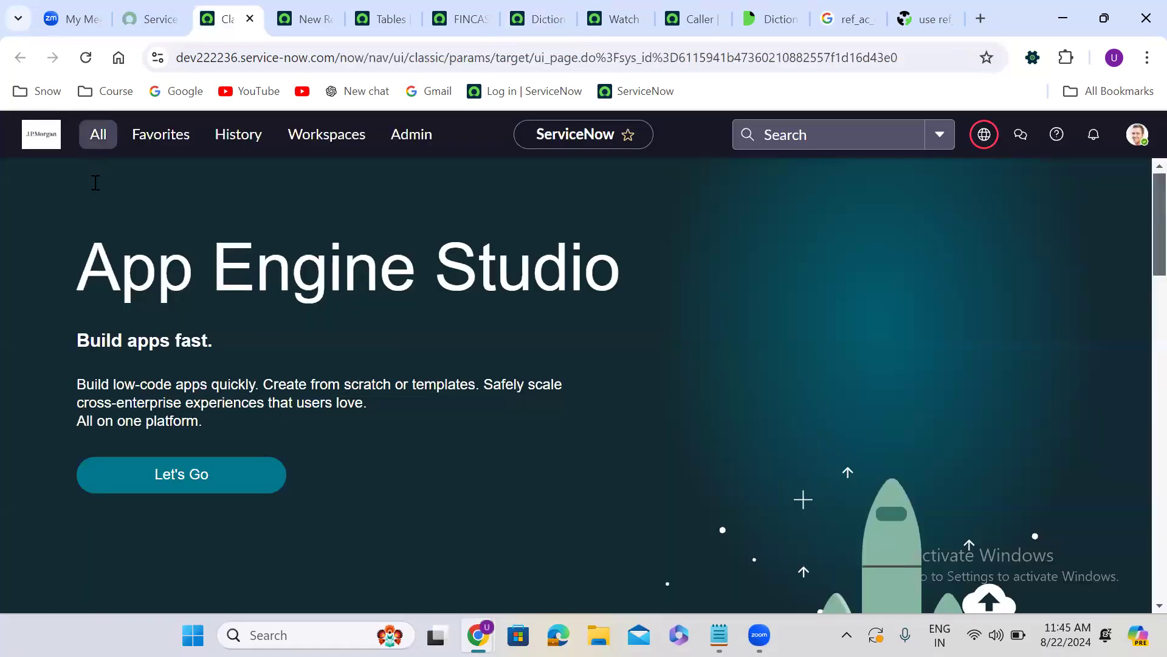
type("sys")
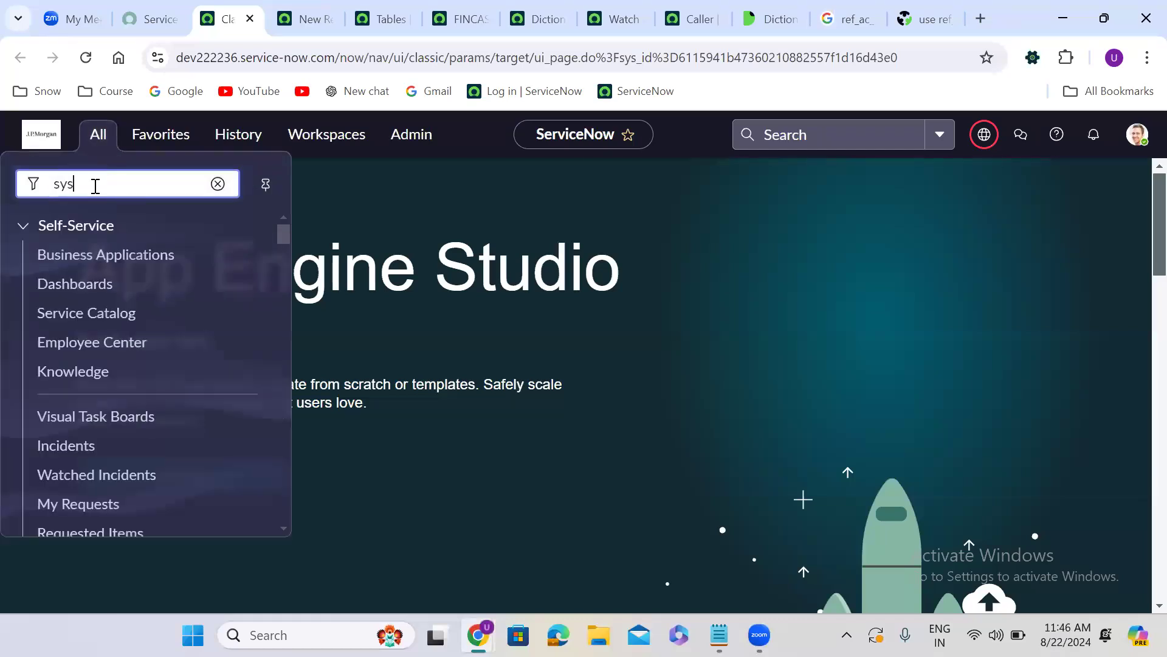
type("_dictionary.LIST")
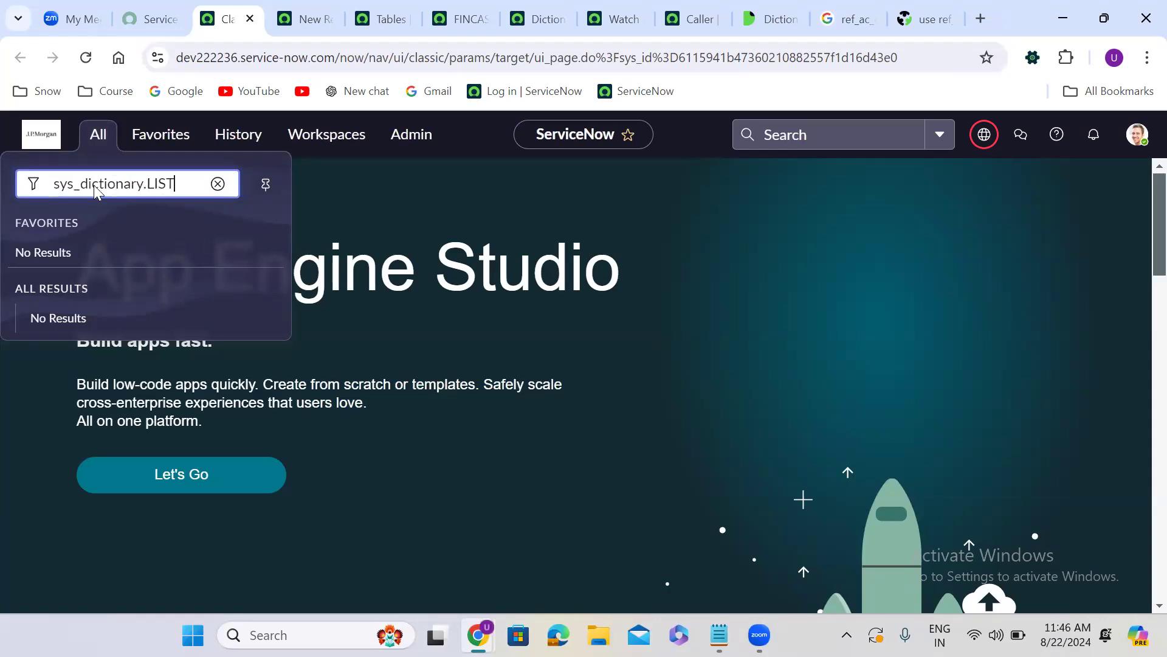
key("Return")
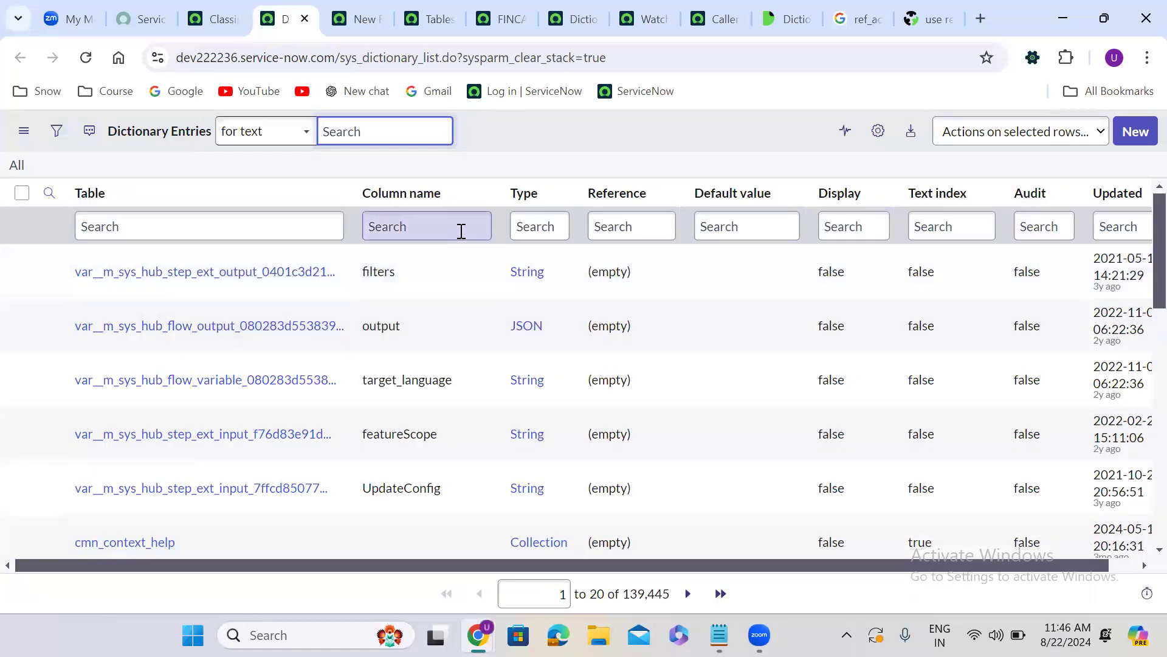
Filter the Dictionary Entries list to entries of type Collection
left_click(514, 228)
type("Collection")
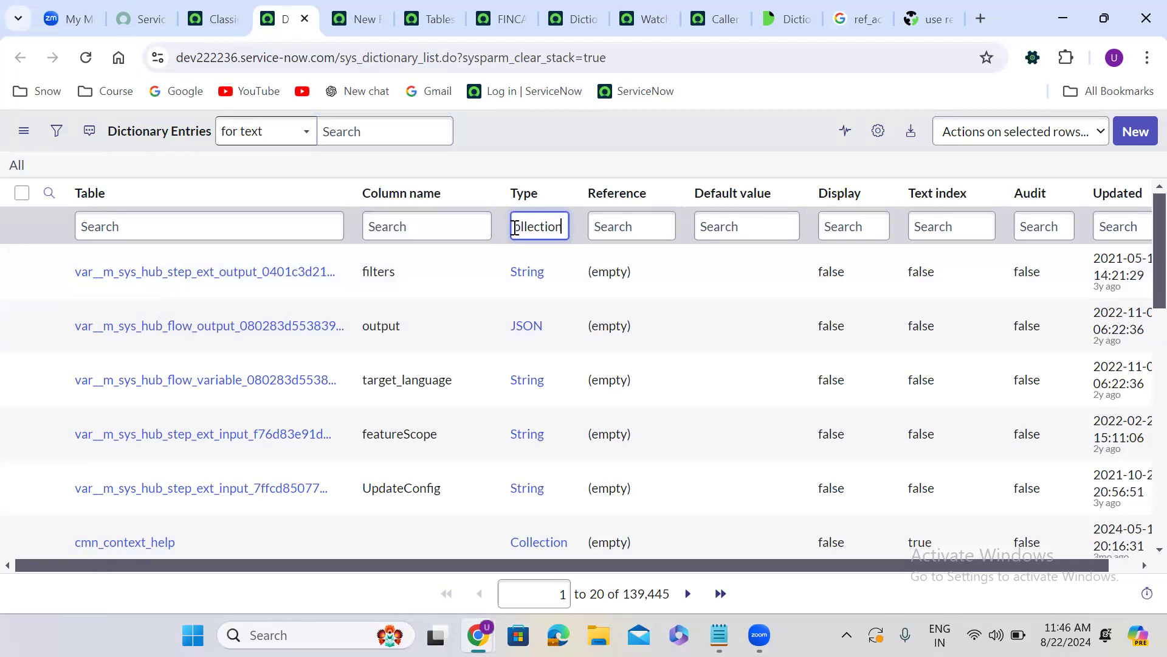
key("Return")
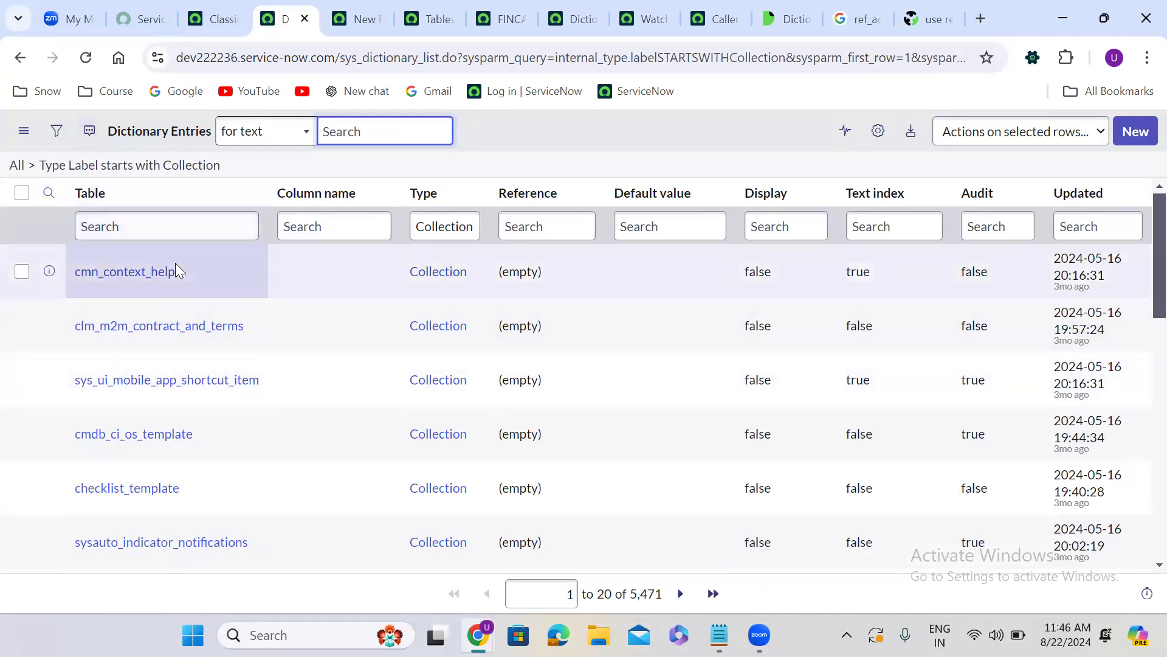
Add the filter condition Attributes contains update_synch=true to the Dictionary Entries list and browse the matching tables
left_click(58, 138)
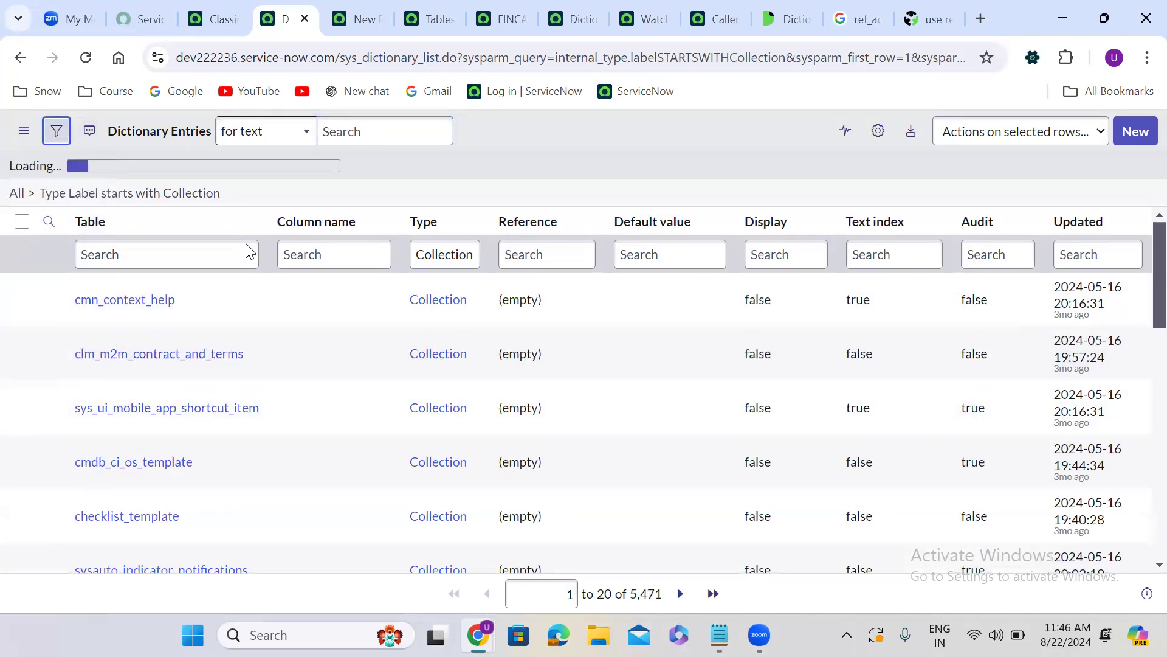
left_click(539, 212)
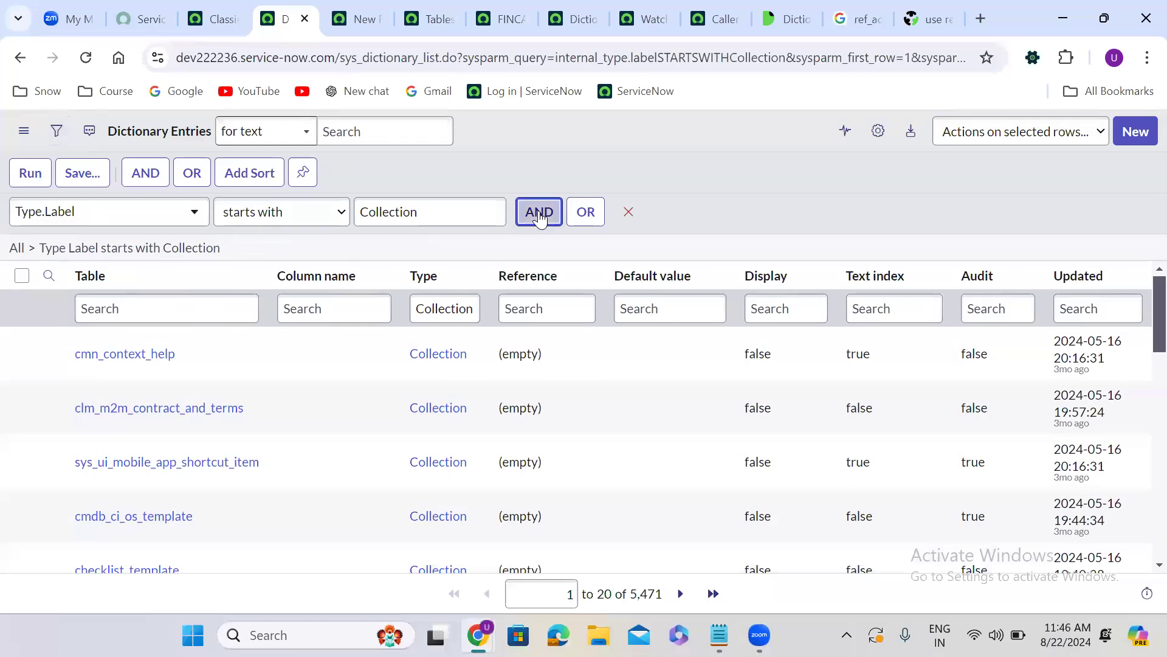
left_click(114, 281)
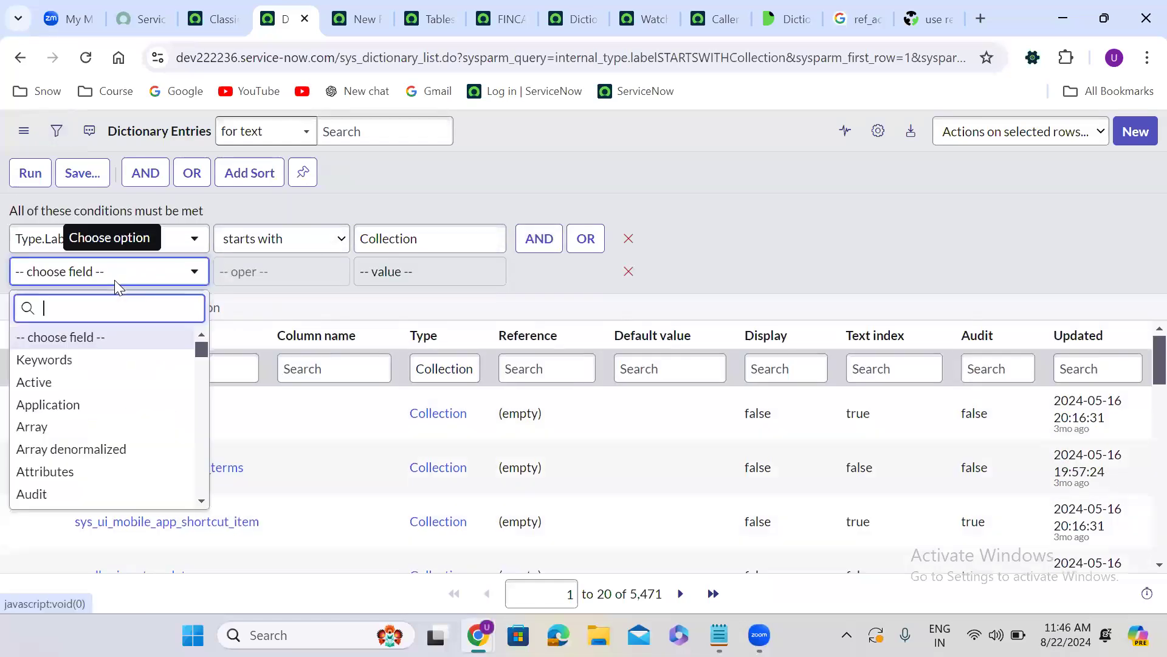
type("att")
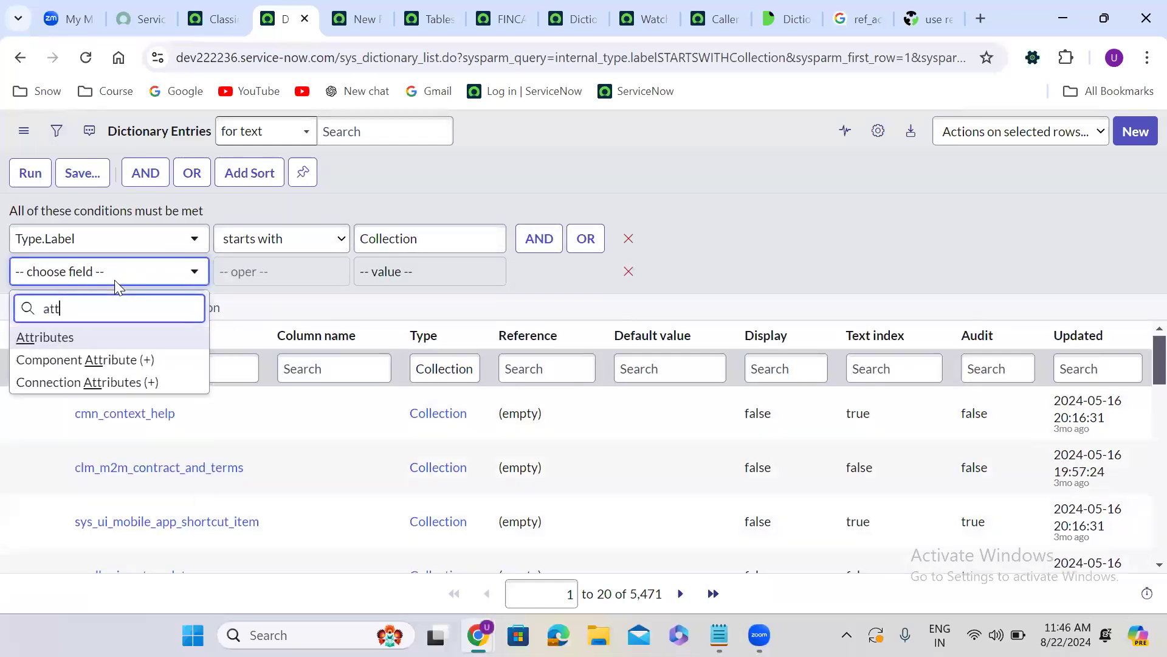
left_click(132, 338)
left_click(278, 283)
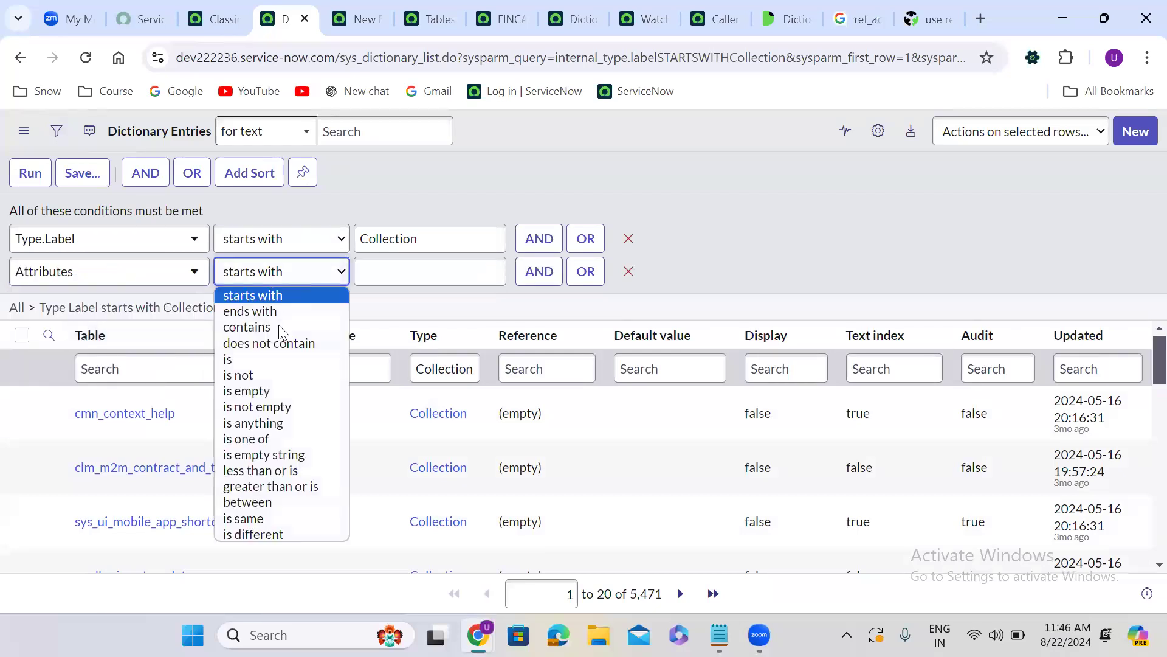
left_click(272, 327)
left_click(383, 268)
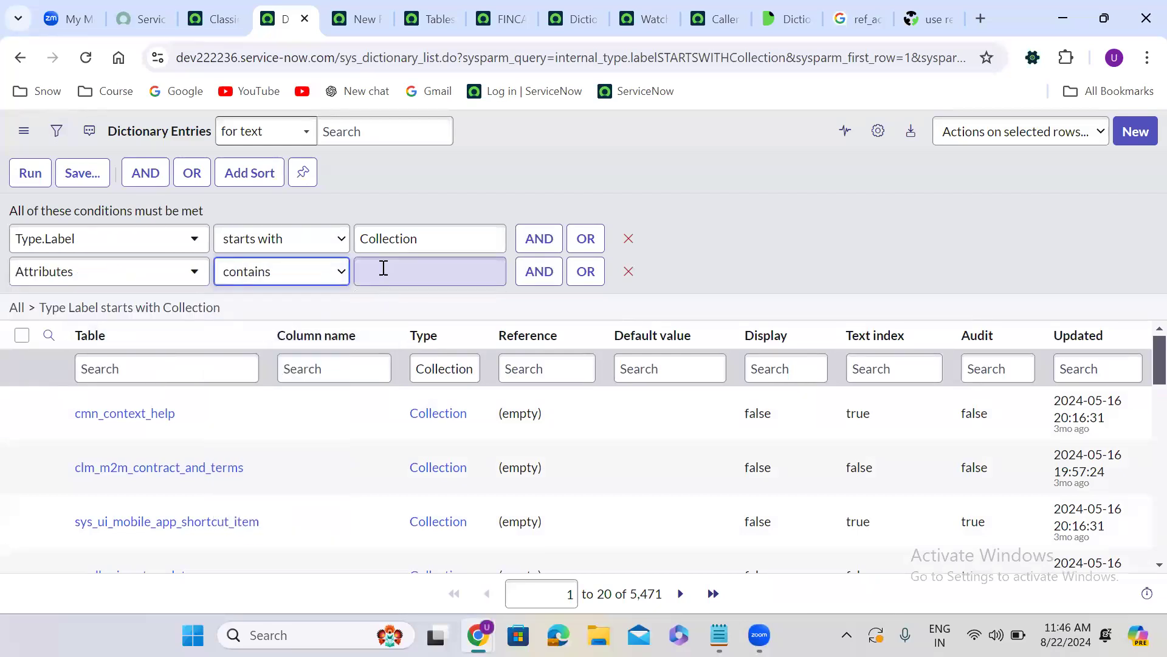
type("updat")
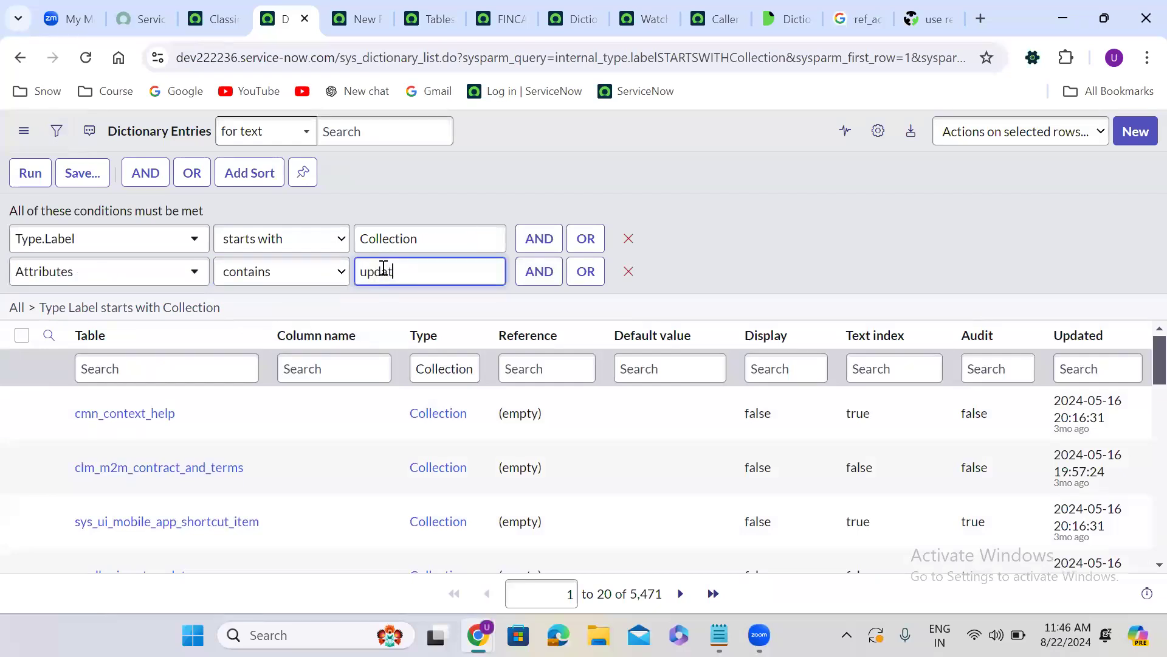
type("e_synch=true")
key("Return")
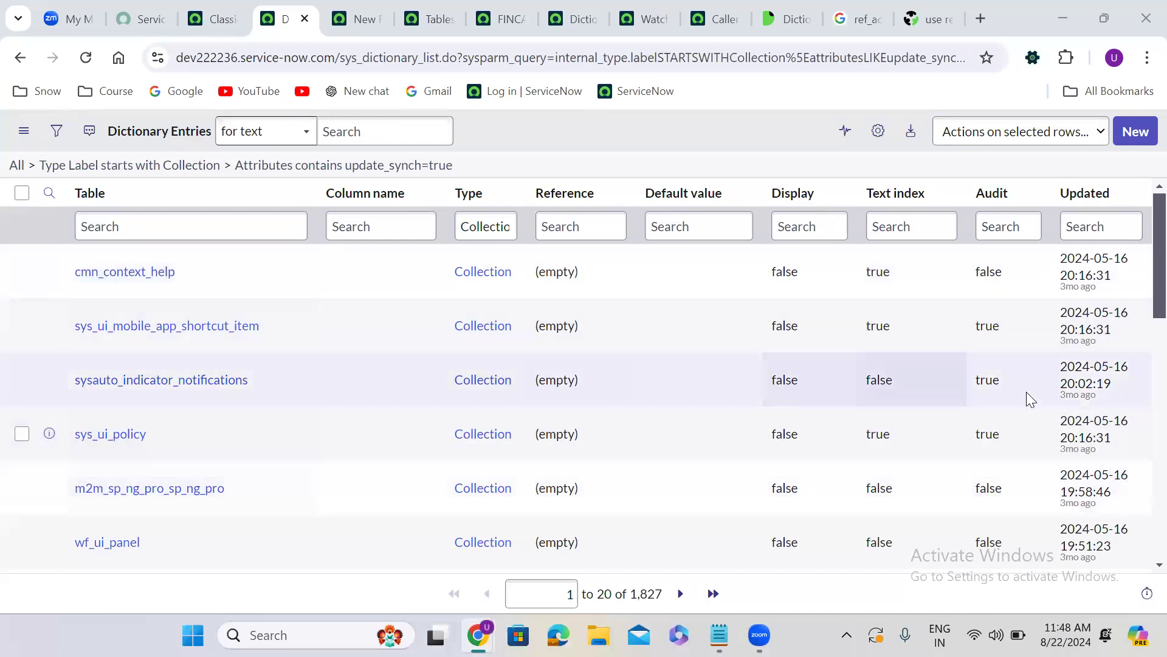
scroll(1142, 460, "down", 5)
scroll(1142, 460, "down", 5)
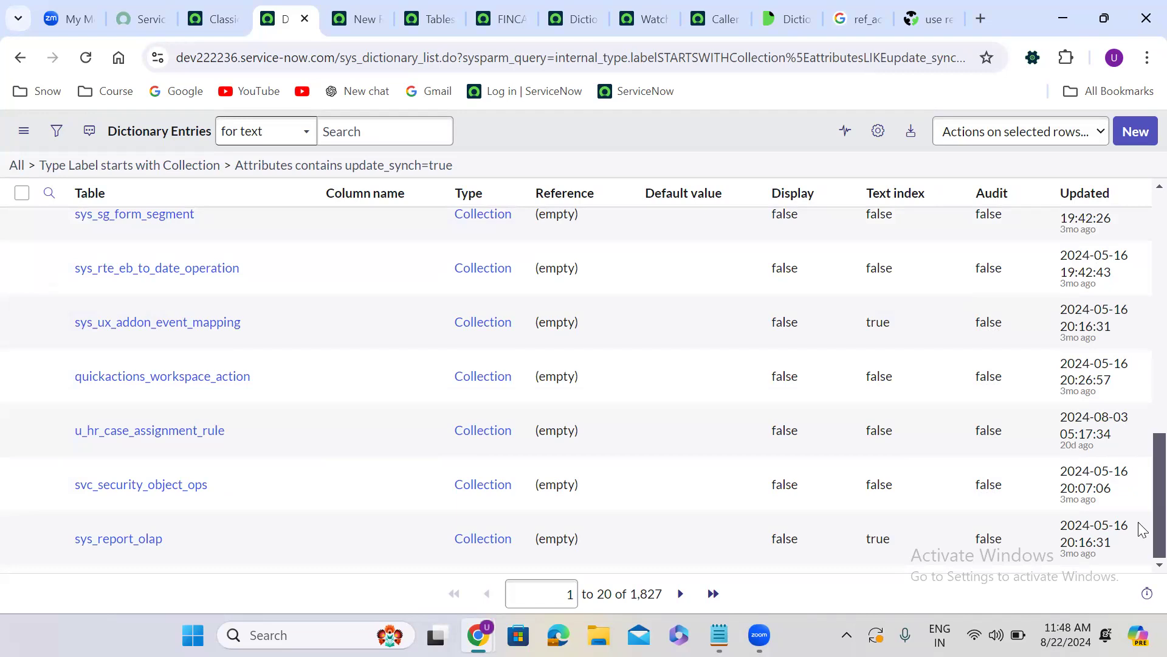
left_click(538, 343)
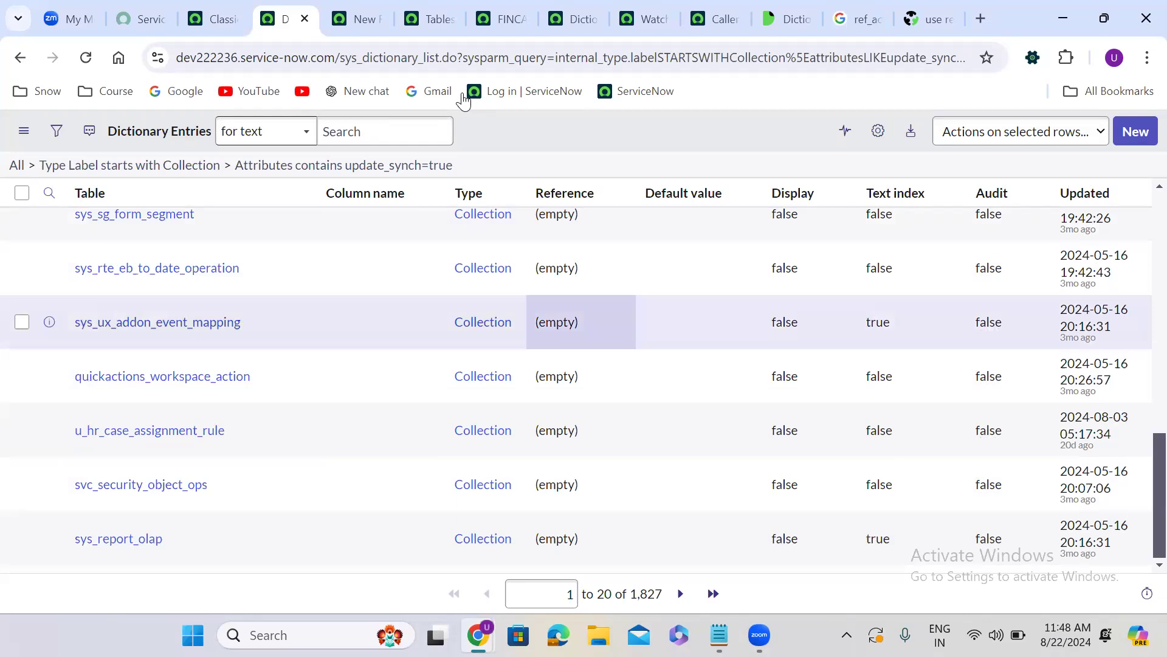
Highlight the dev instance URL in the Notepad notes, and return to the Finance Case record in the browser
left_click(503, 17)
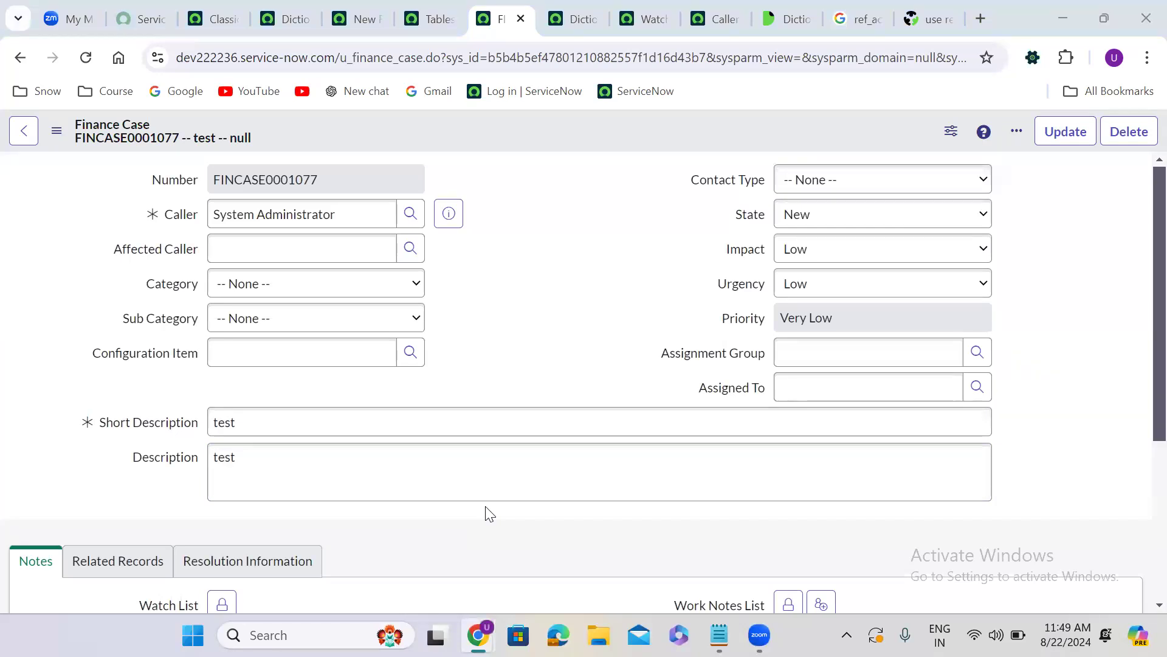
left_click(719, 635)
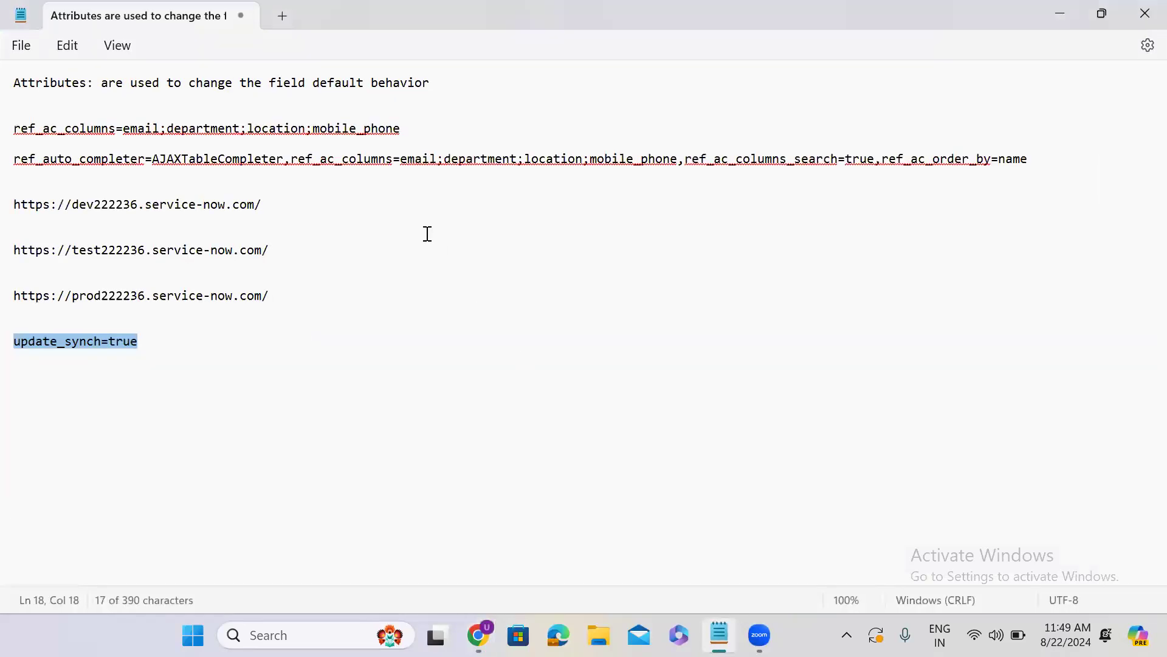
triple_click(178, 205)
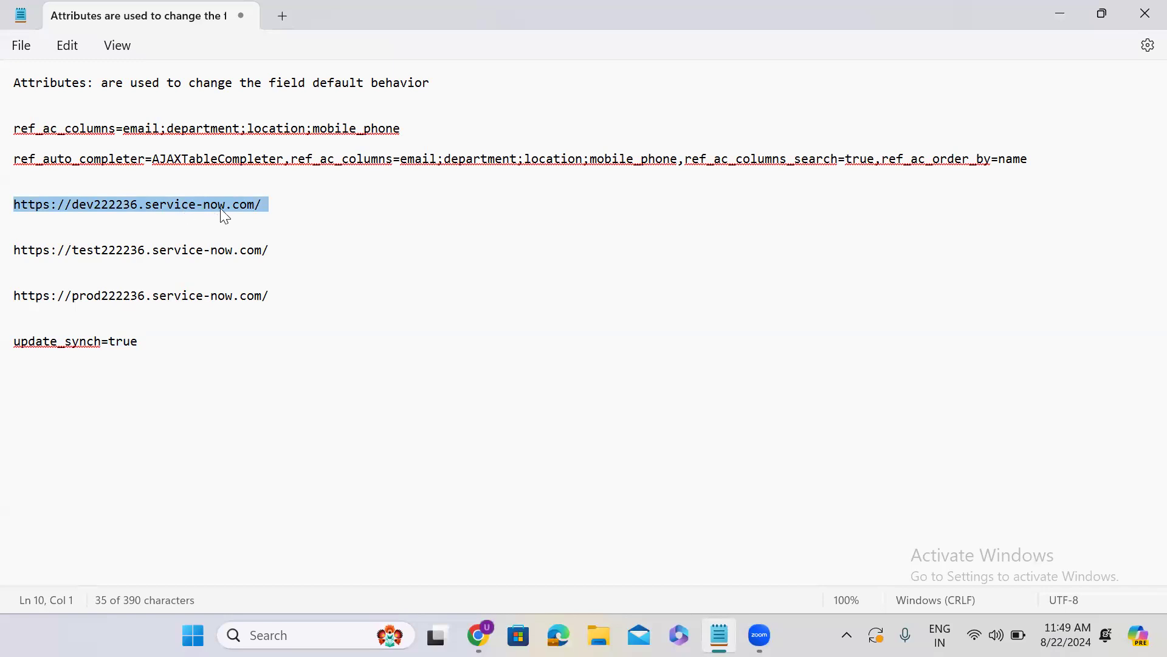
left_click(286, 208)
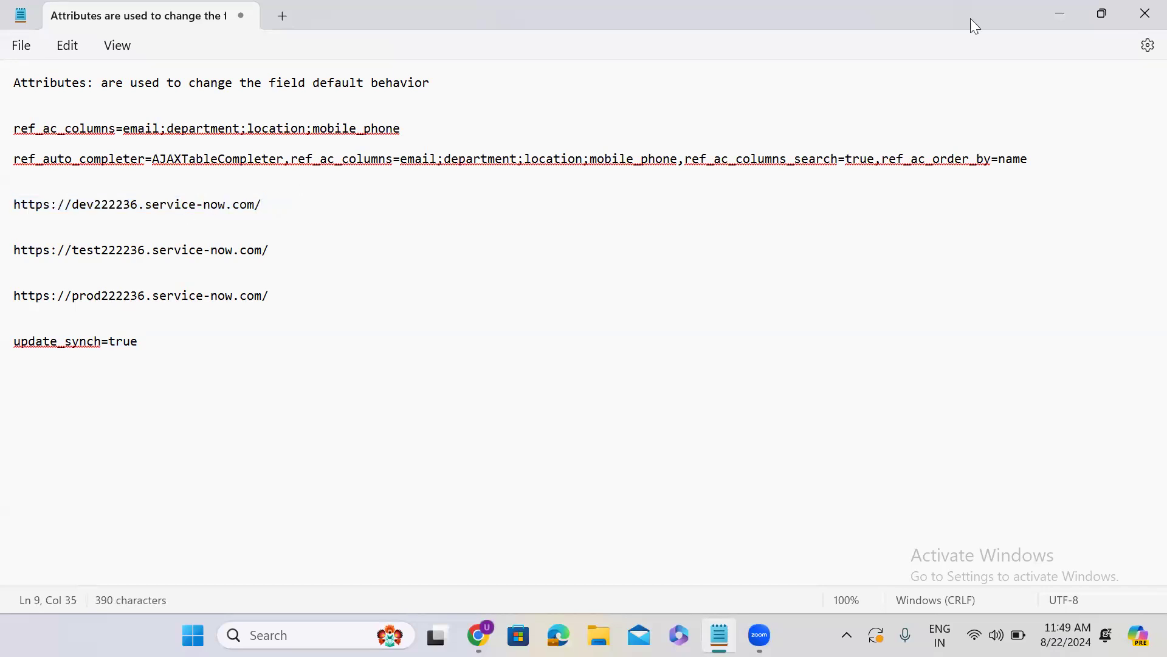
left_click(1061, 13)
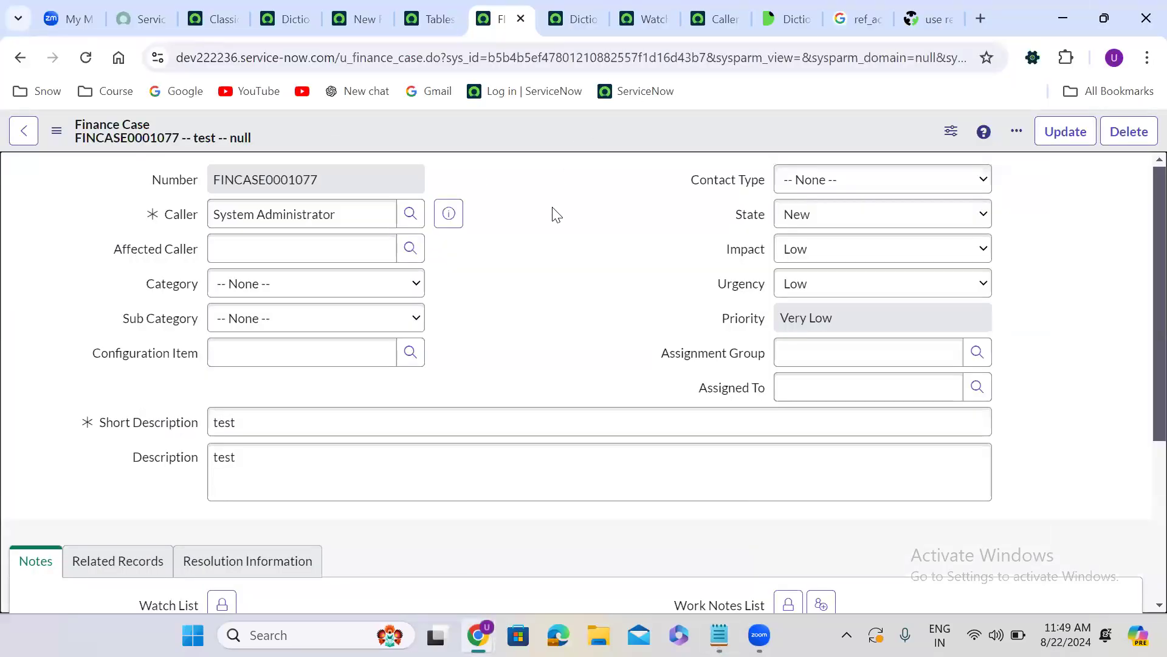
Move the Finance Case record's tab directly after ServiceNow Developers and close all tabs following it, discarding unsaved changes
left_click_drag(303, 3, 218, 24)
right_click(217, 24)
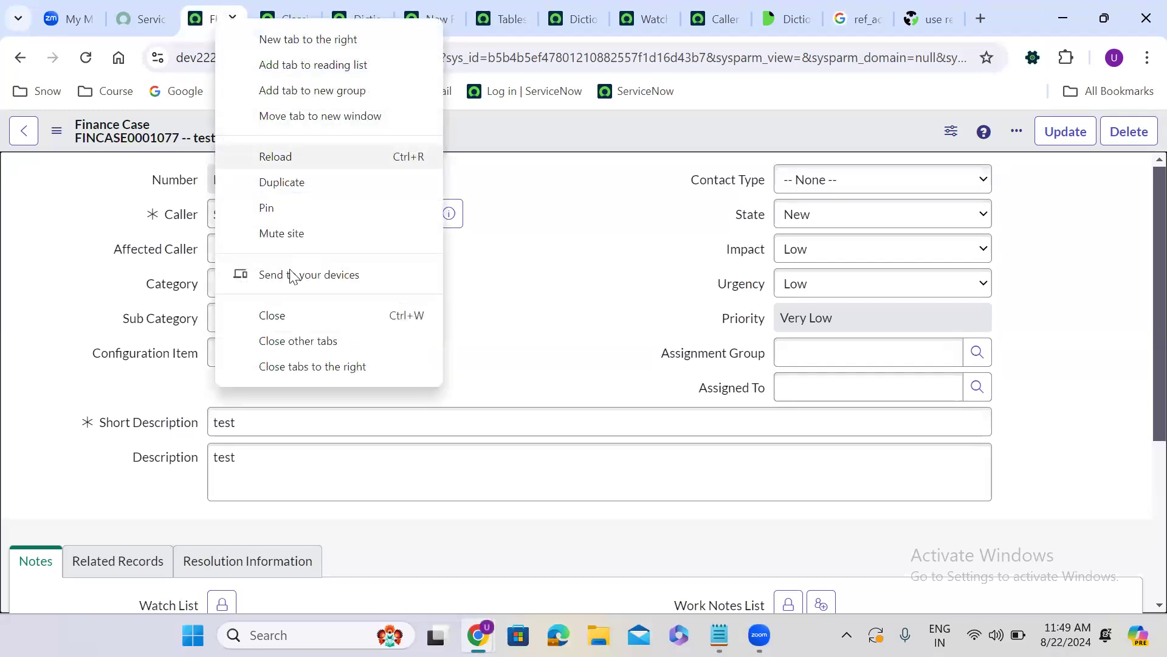
left_click(296, 362)
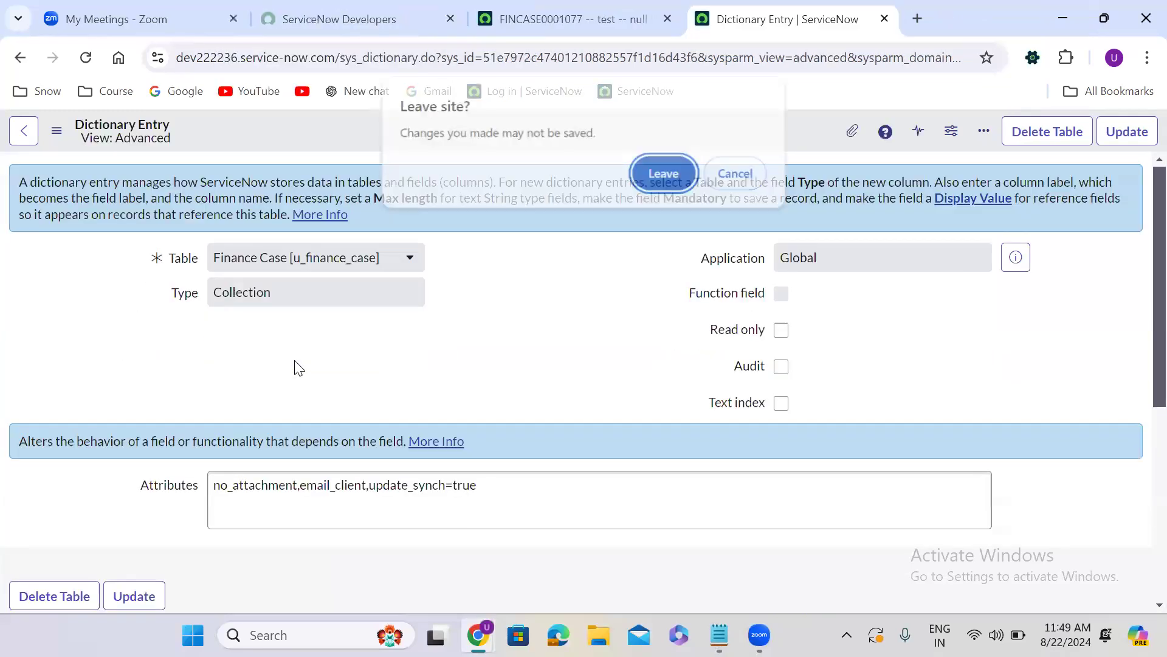
left_click(663, 184)
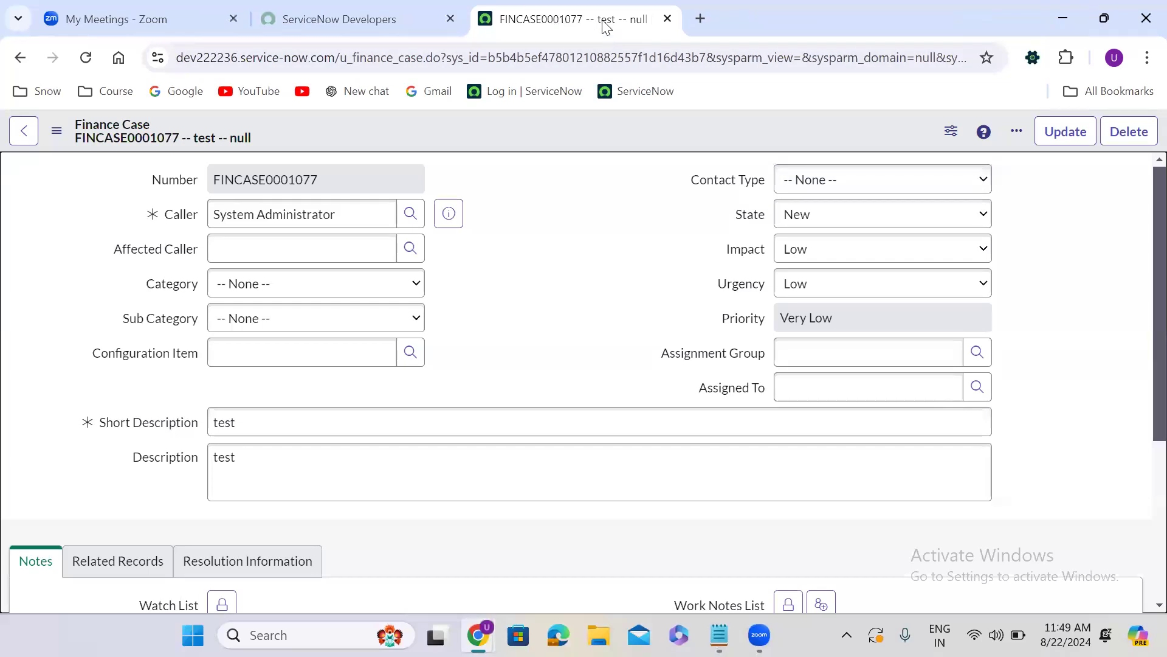
Duplicate the Finance Case record's browser tab
right_click(603, 25)
left_click(671, 184)
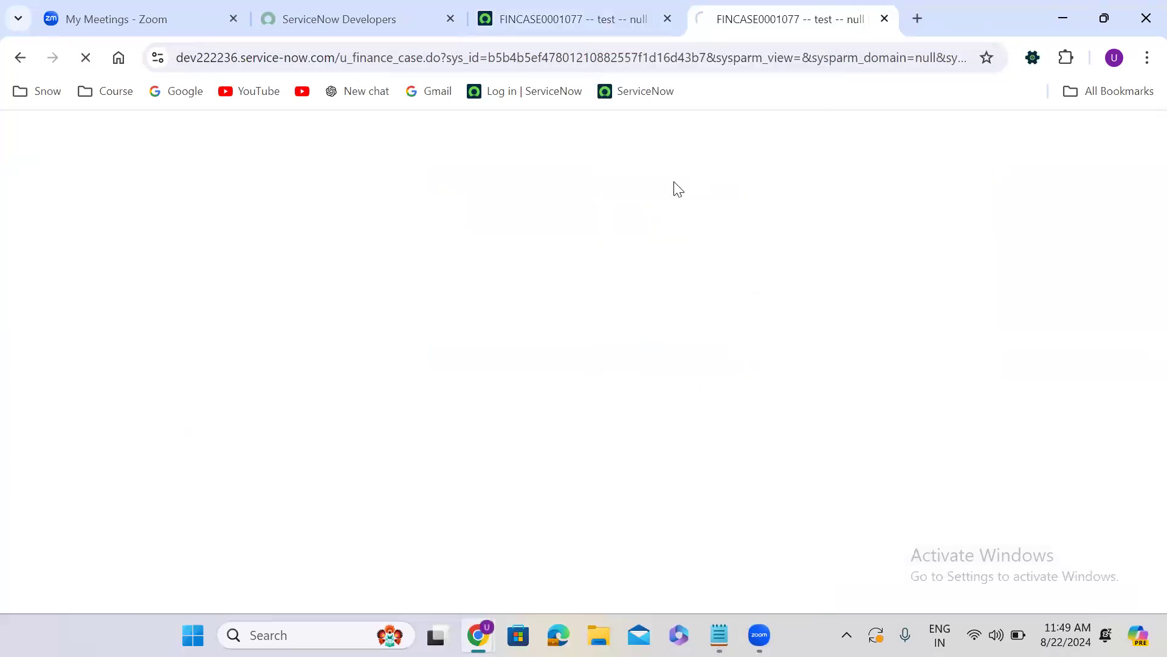
Open the full Finance Cases list in the duplicate by changing its address to u_finance_case_list.do
left_click_drag(447, 57, 1111, 13)
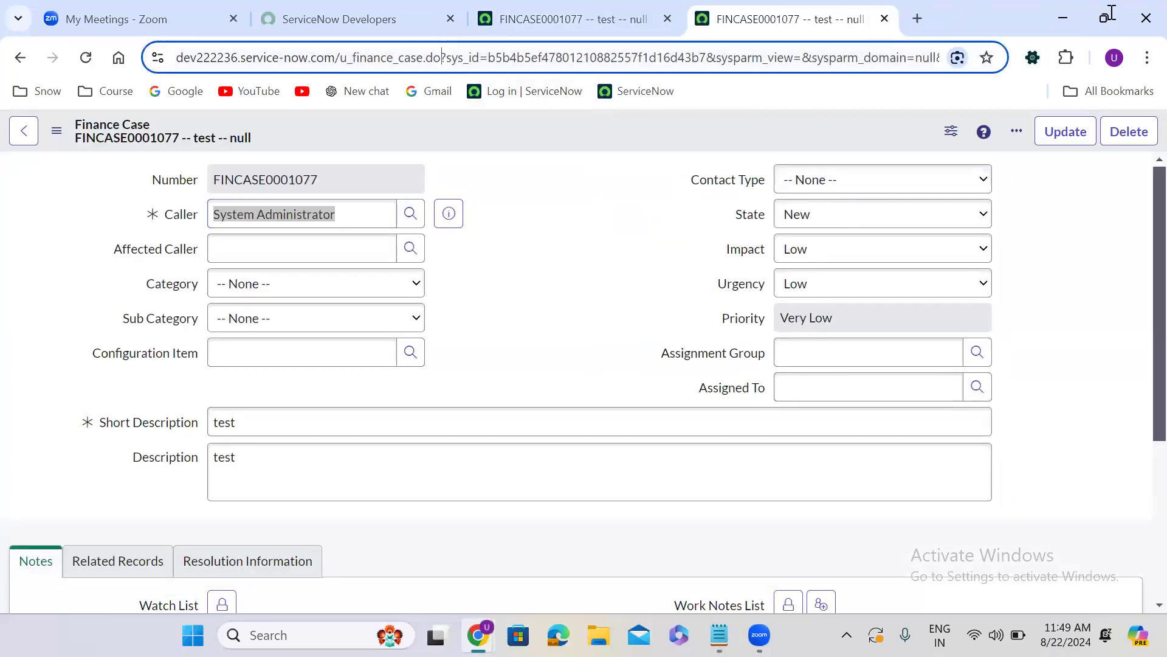
key("BackSpace")
mouse_move(1112, 18)
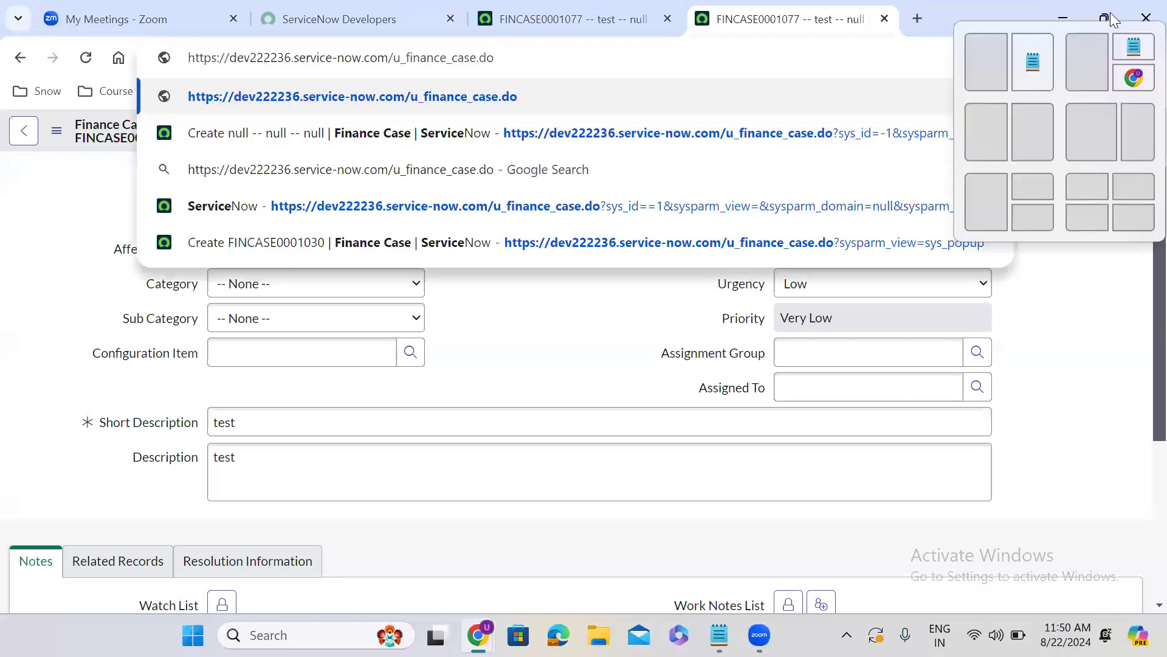
key("Left")
key("Left")
key("Left")
type("_list")
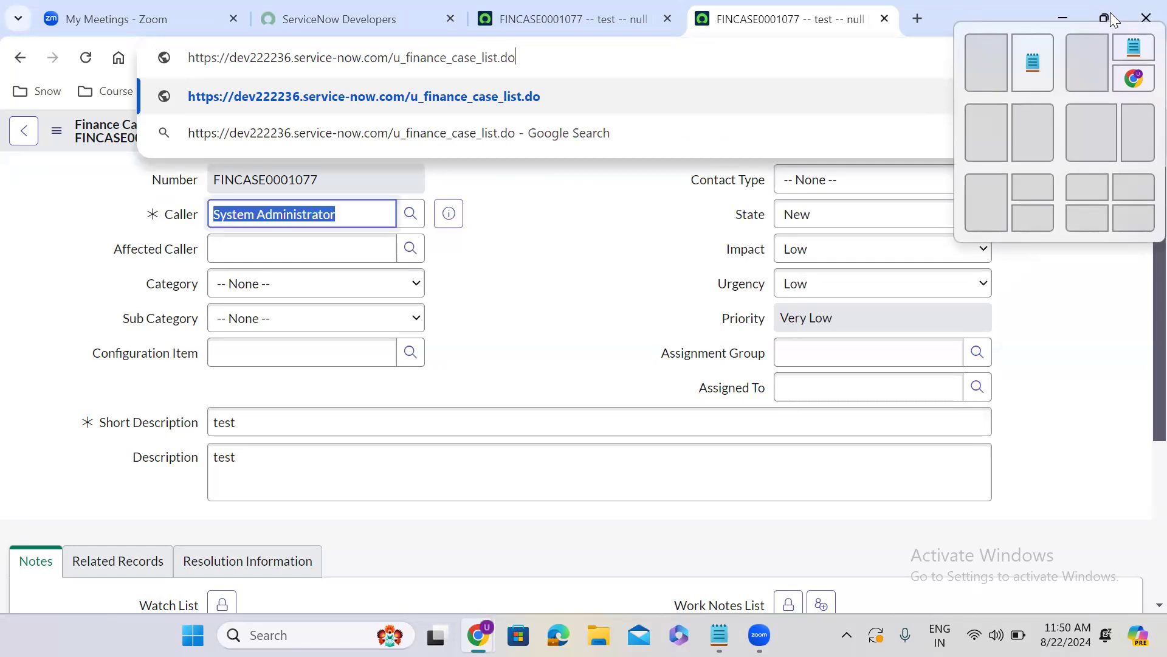
key("Return")
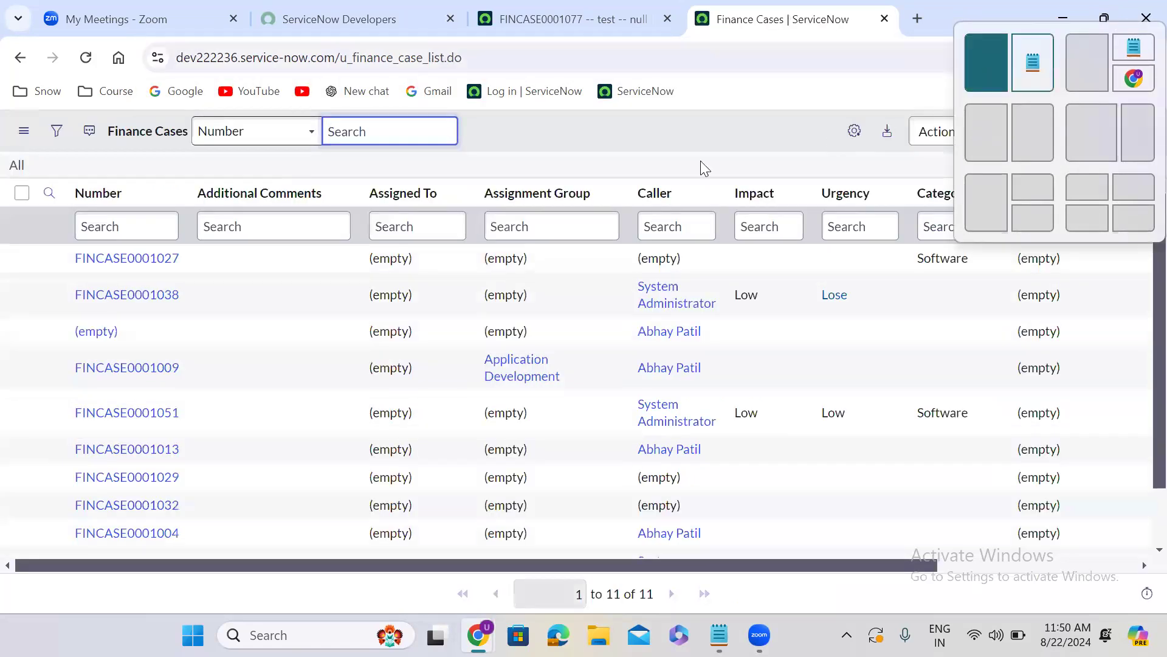
left_click(566, 144)
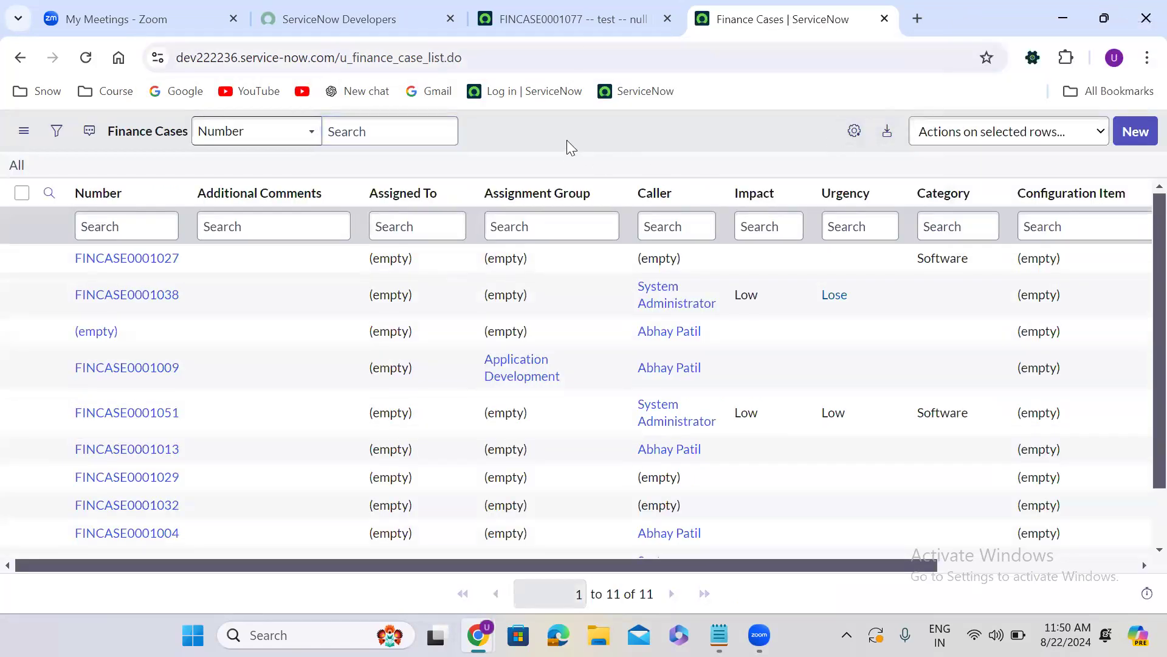
Open a blank Finance Case form in the original record's tab by setting sys_id=-1 in its address, and show its Save option
left_click(570, 25)
double_click(551, 57)
type("-1")
key("Return")
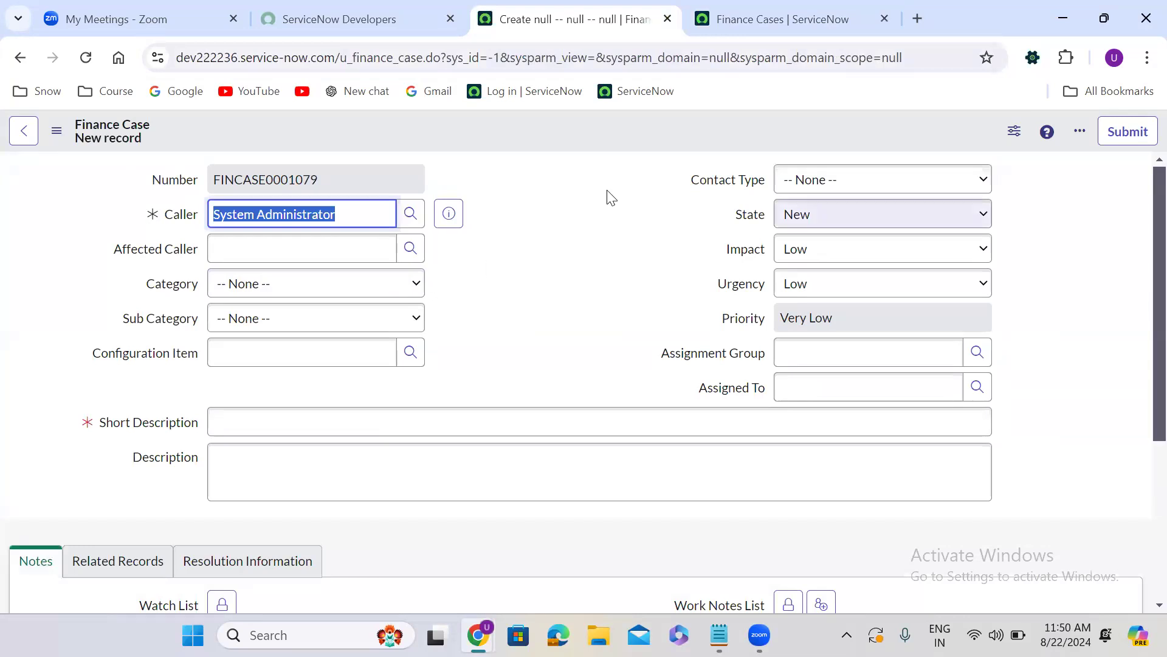
right_click(571, 128)
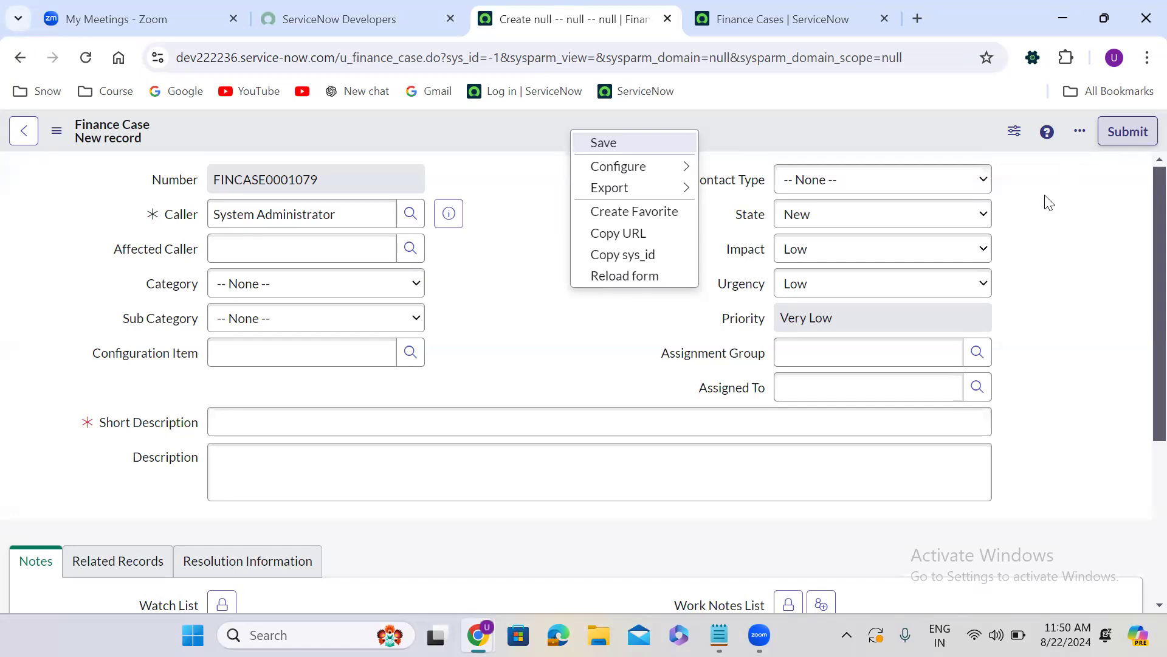
left_click(543, 347)
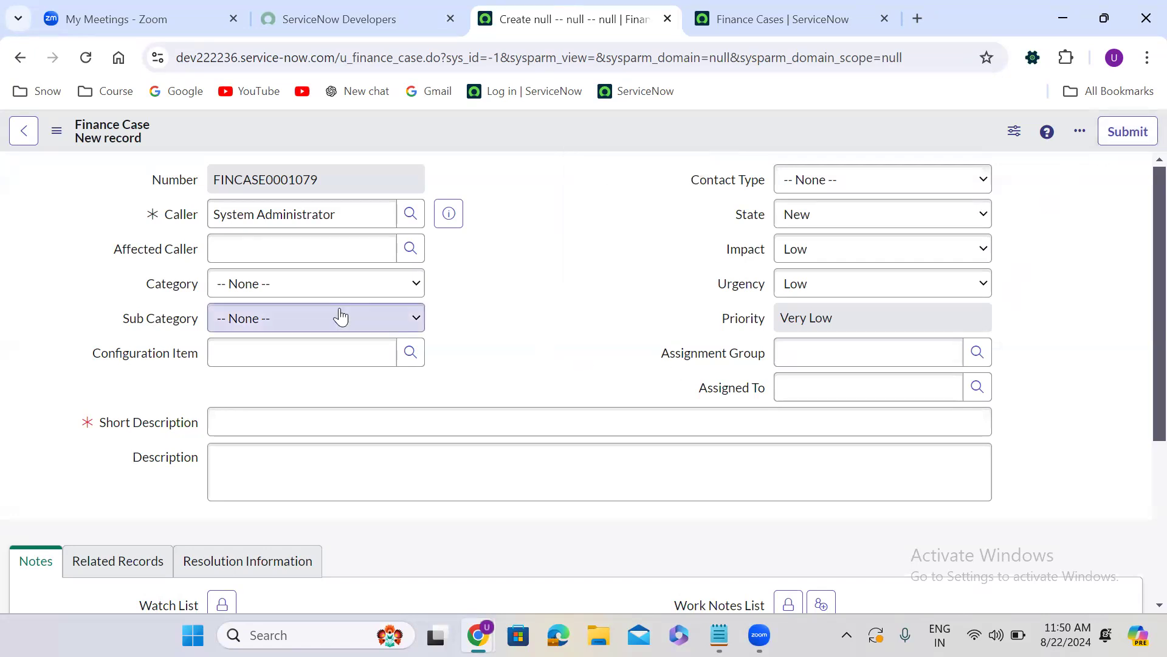
Fill in the new Finance Case with category Software, sub category UNIX and short description "test record"
left_click(286, 289)
left_click(287, 323)
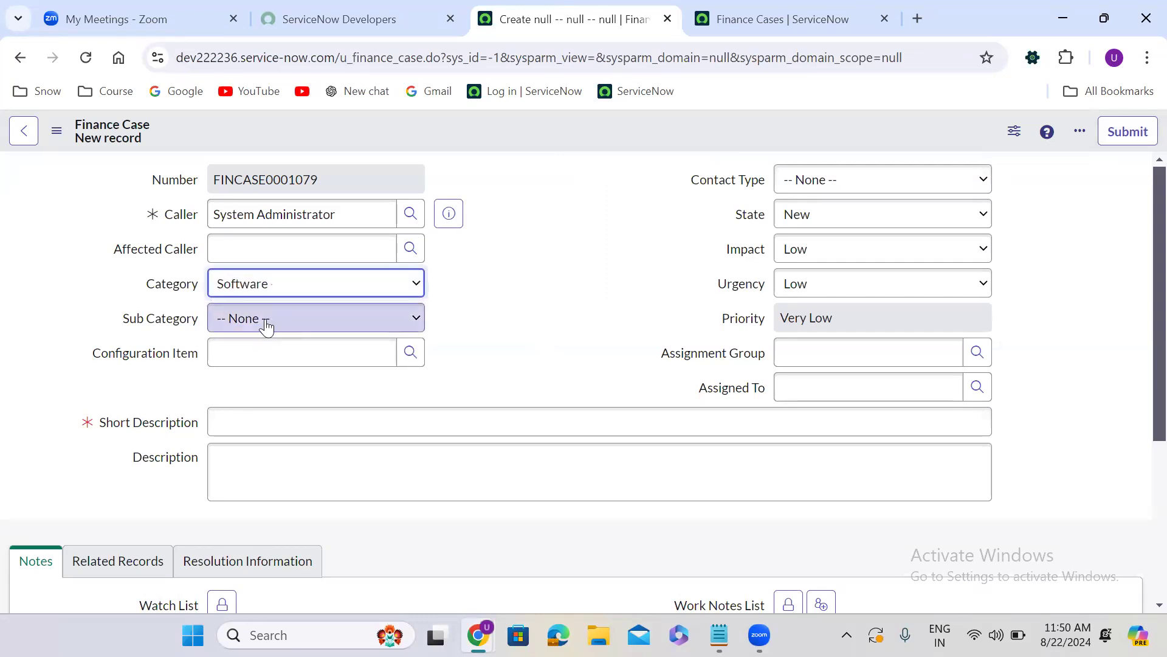
left_click(270, 328)
left_click(272, 357)
left_click(283, 428)
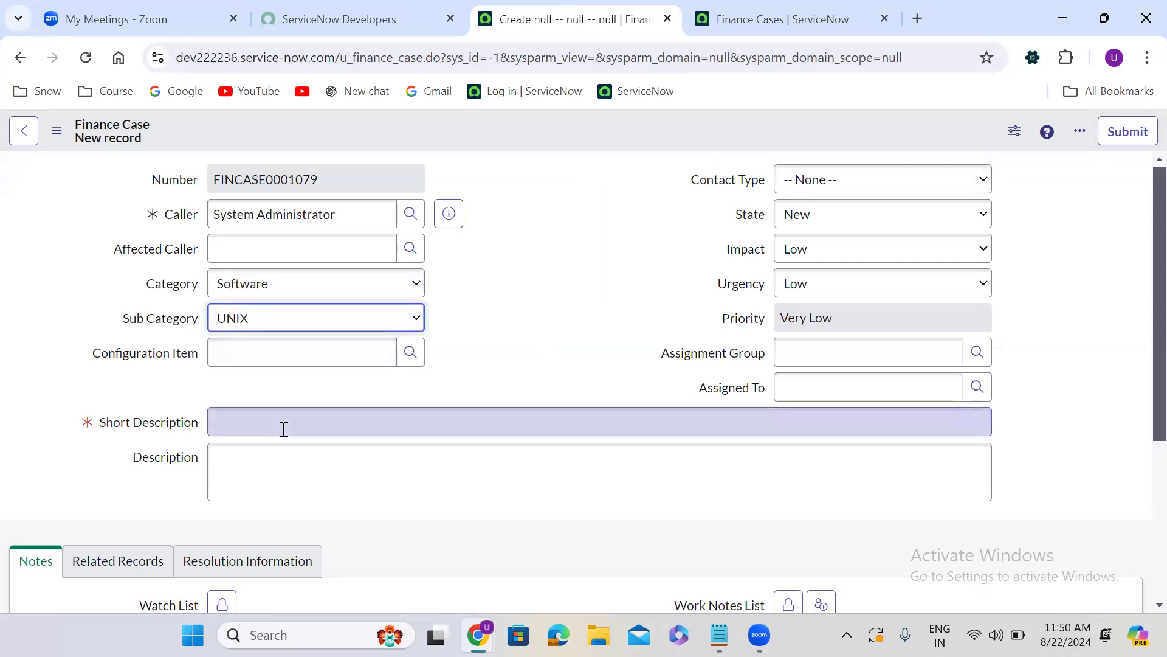
type("test record")
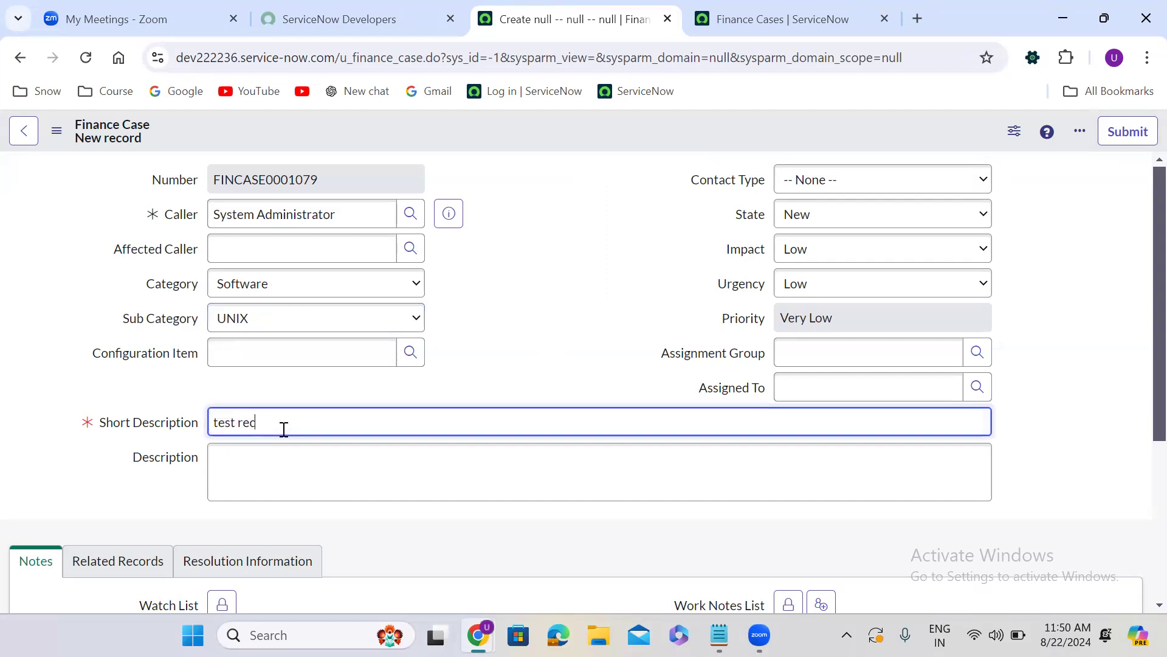
Save the new Finance Case while staying on its form, and highlight its number
right_click(538, 123)
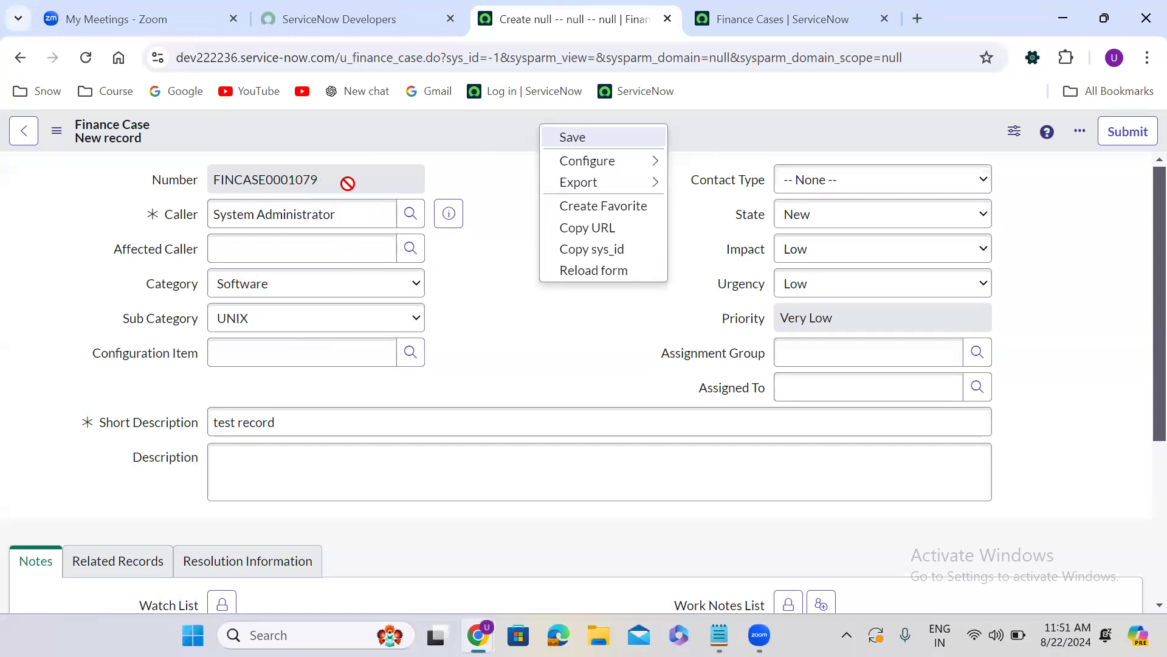
left_click(579, 140)
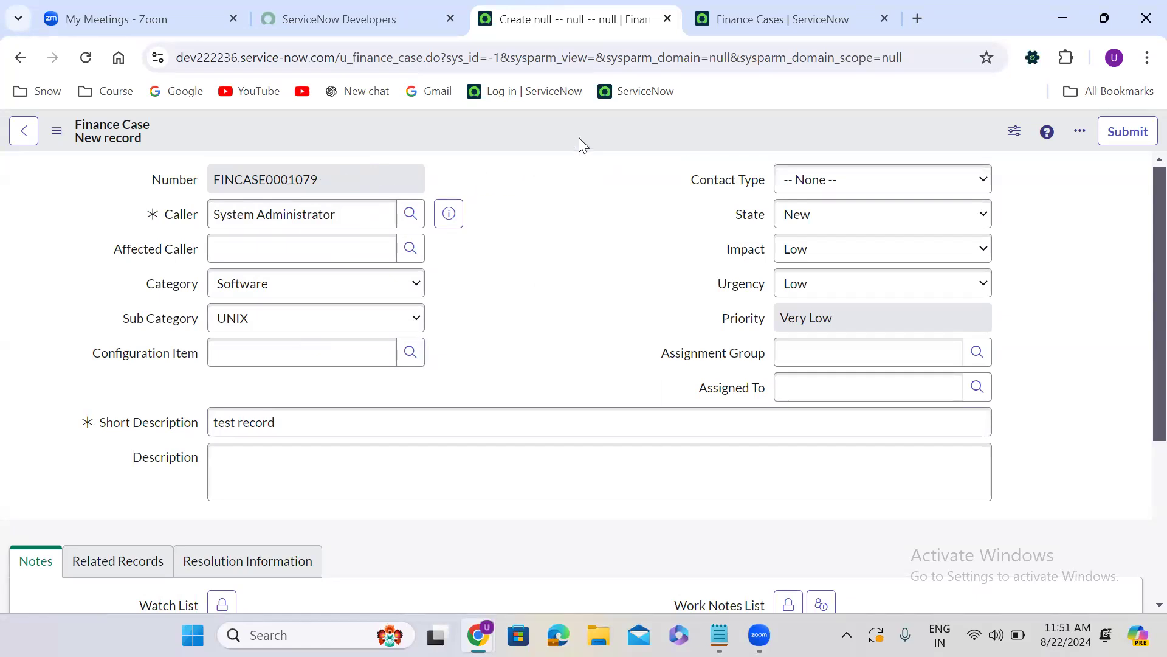
double_click(287, 180)
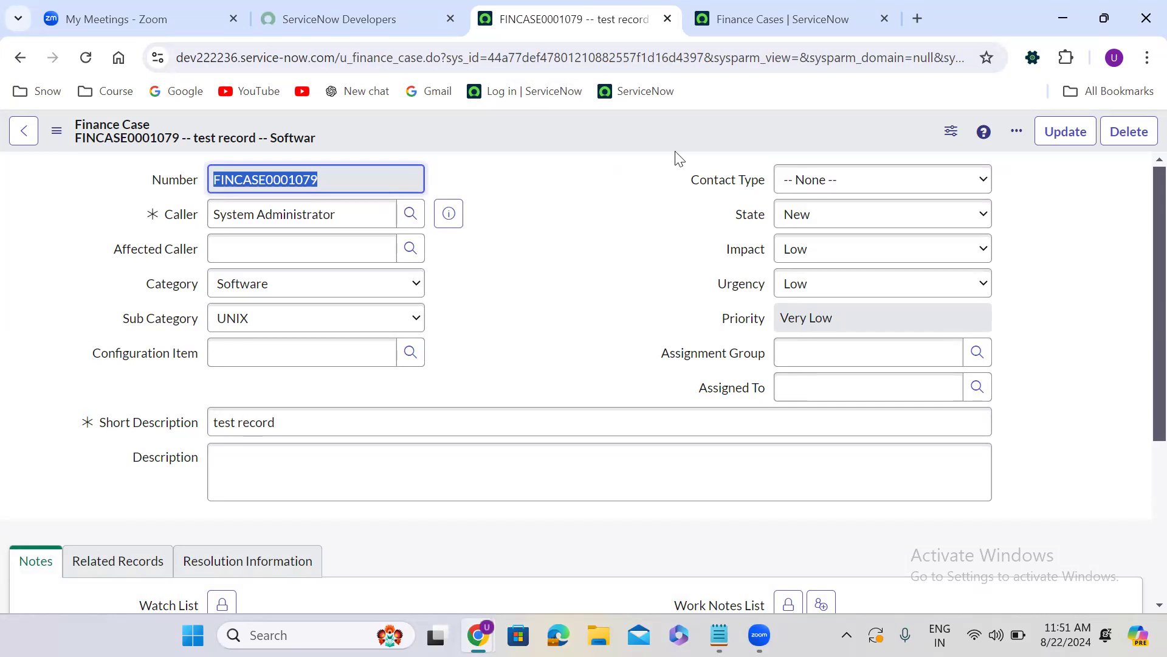
Open another blank Finance Case form by replacing the saved record's sys_id with -1 in the address
double_click(536, 57)
type("-1")
key("Return")
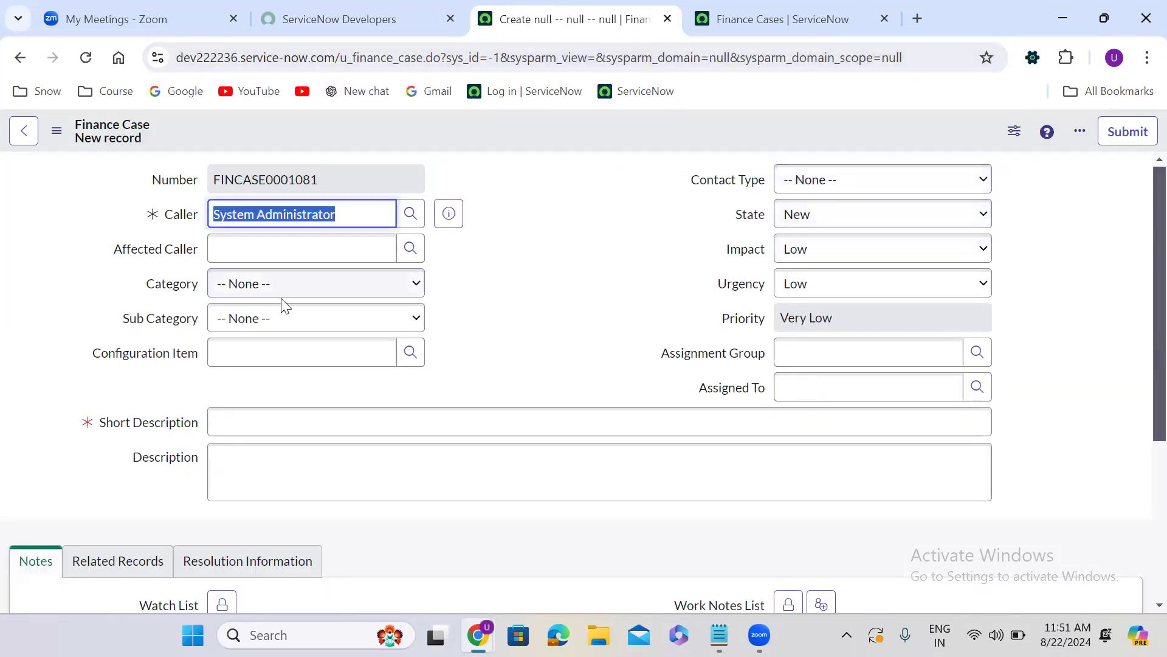
Submit the second Finance Case with category Hardware, sub category Laptop and short description "test"
left_click(263, 294)
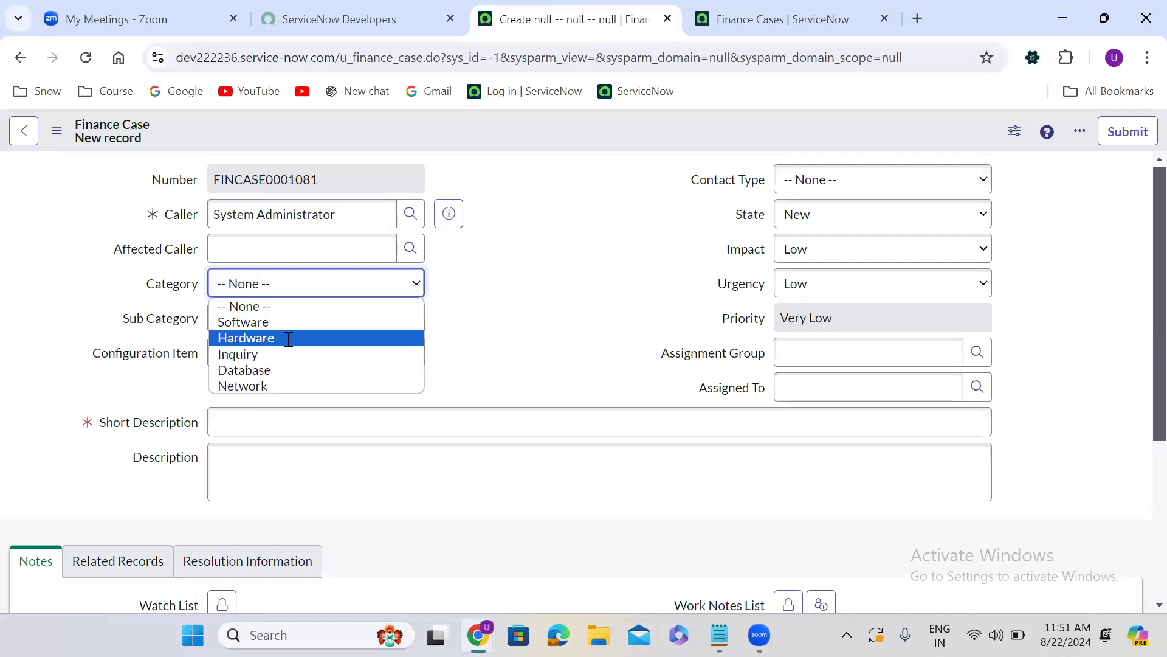
left_click(287, 338)
left_click(242, 324)
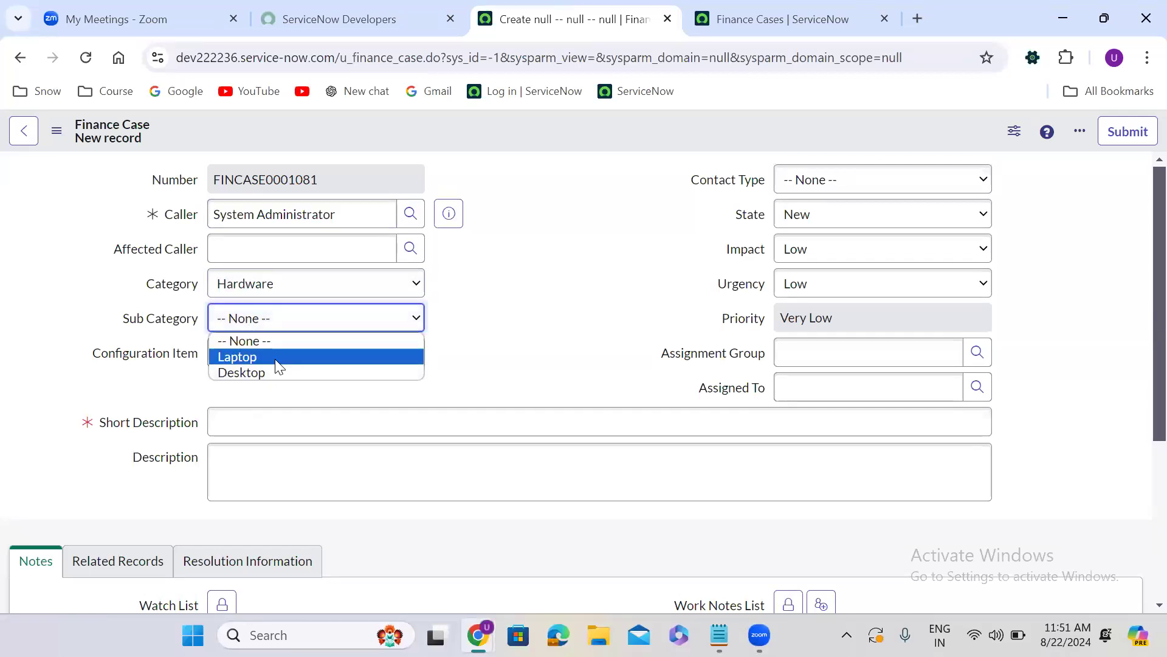
left_click(277, 358)
left_click(307, 408)
type("test")
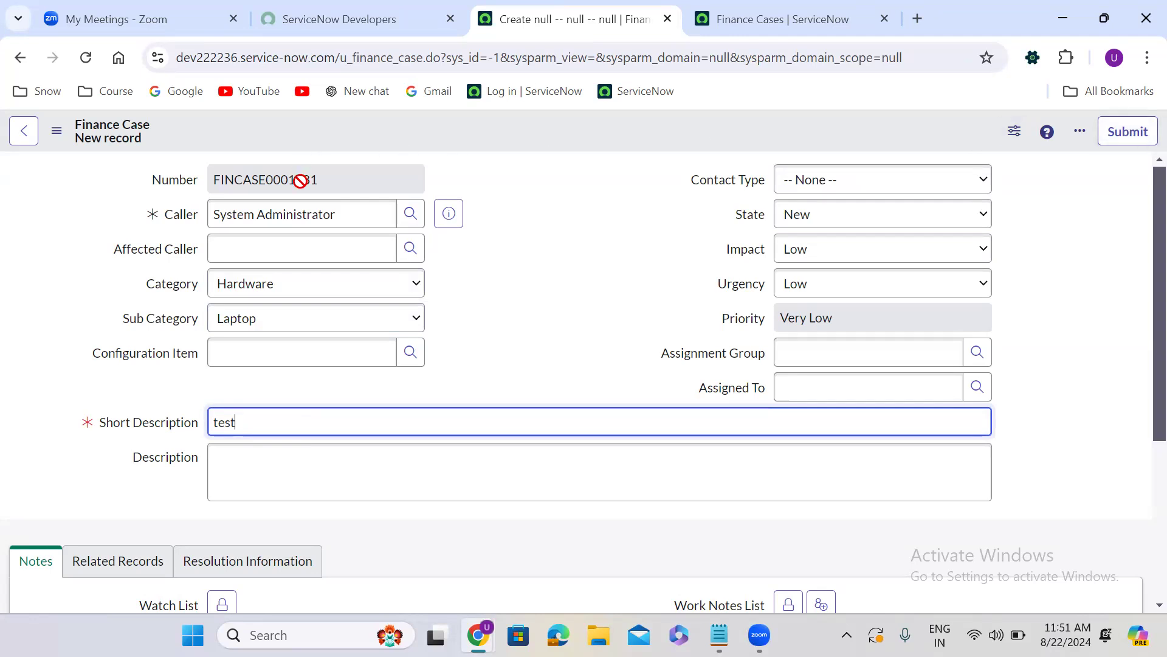
left_click(1122, 137)
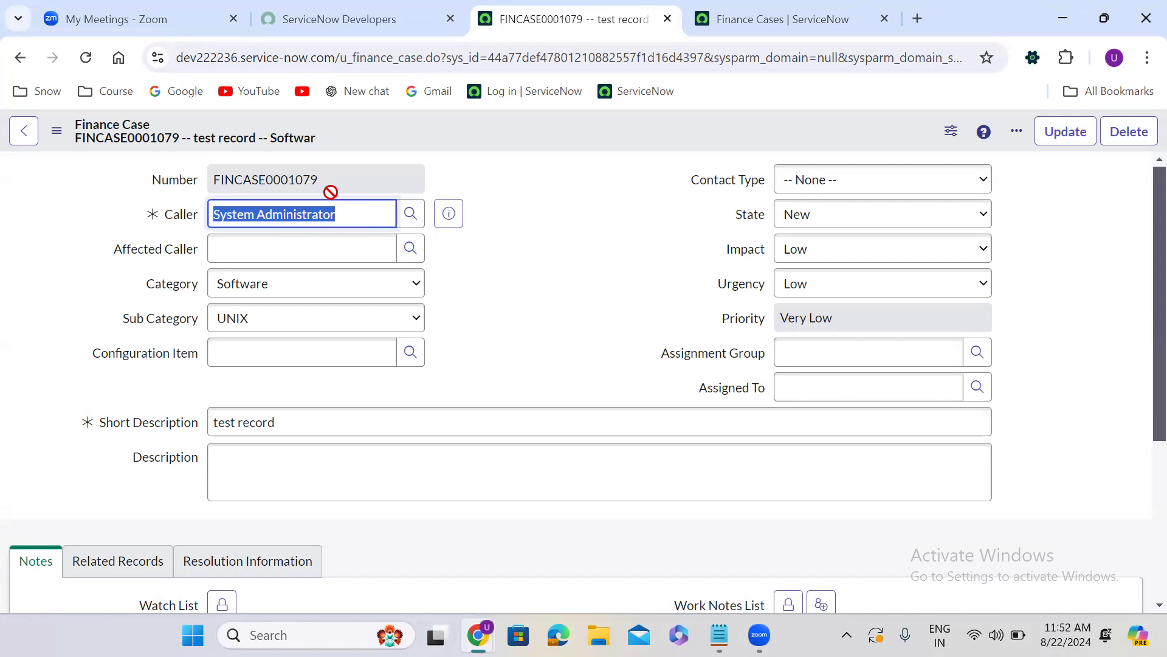
Set the state of the "test record" Finance Case to In Progress and save it without leaving the form
right_click(505, 118)
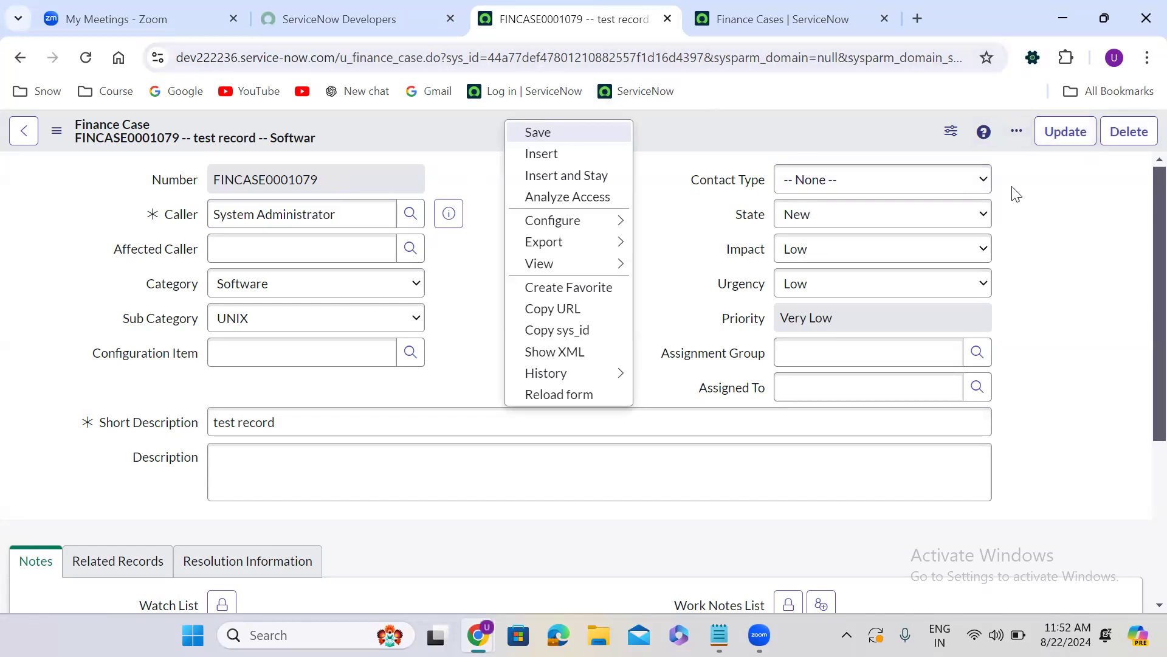
left_click(805, 227)
left_click(808, 253)
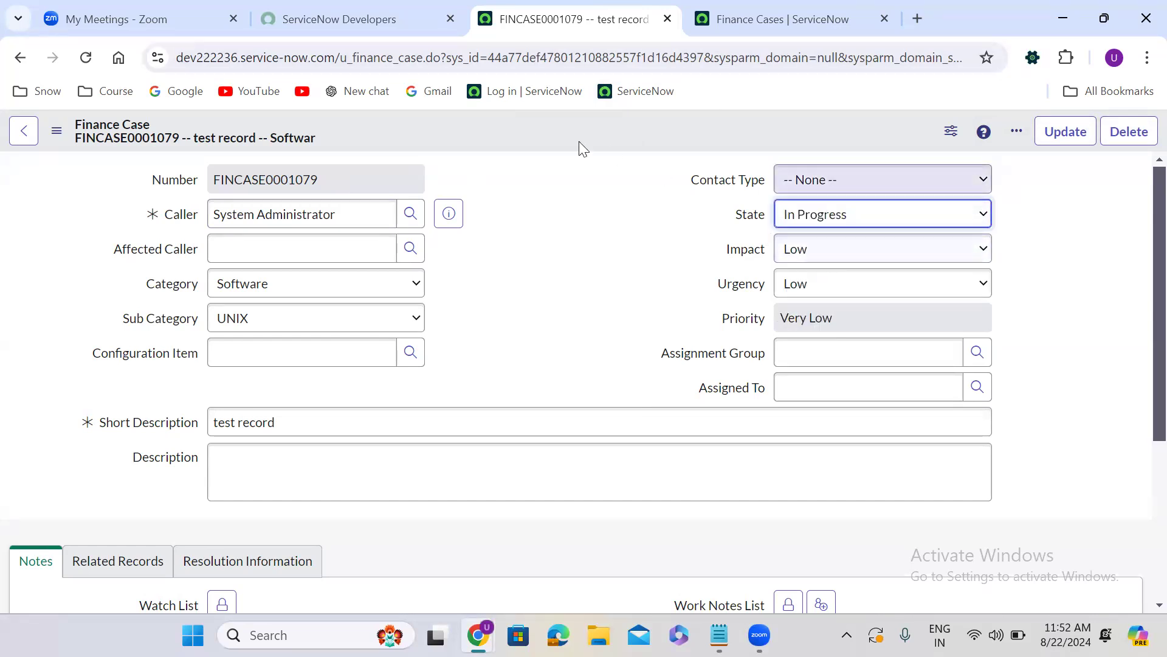
right_click(491, 123)
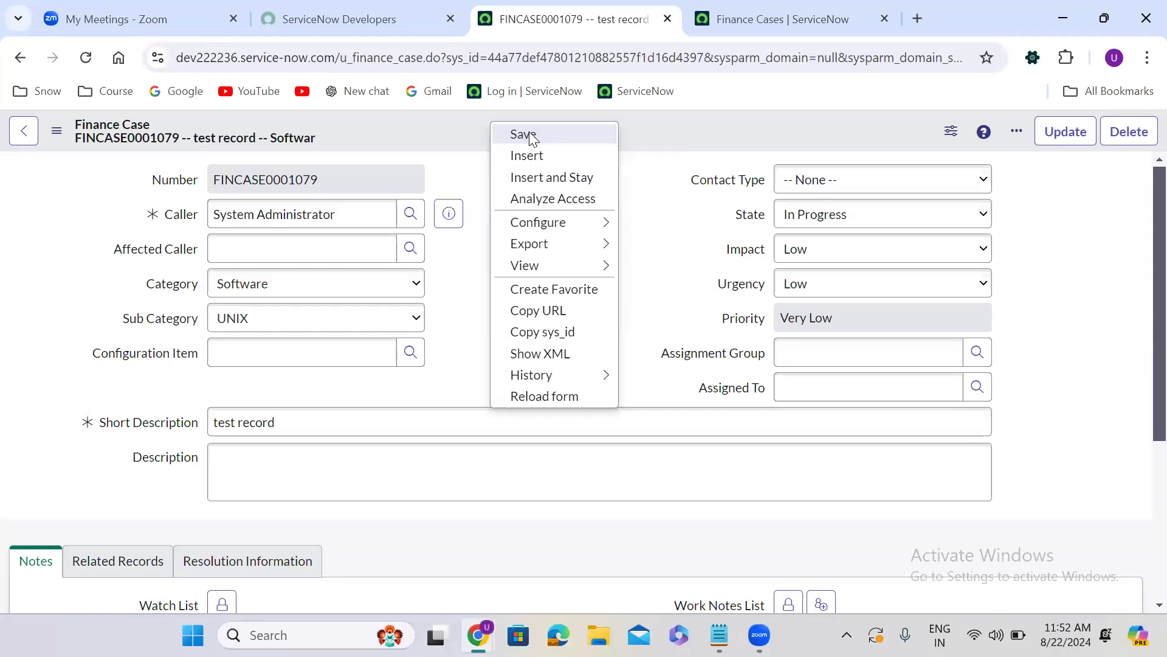
left_click(528, 131)
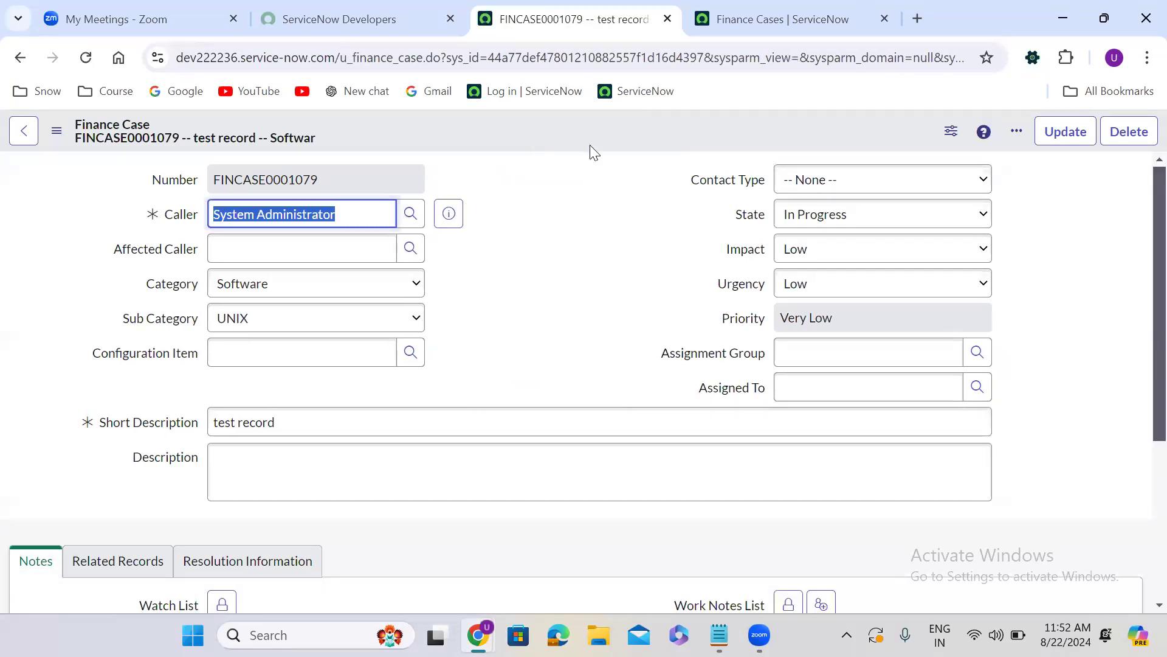
Set the record's state to On Hold and update it so the form returns to the list
left_click(834, 222)
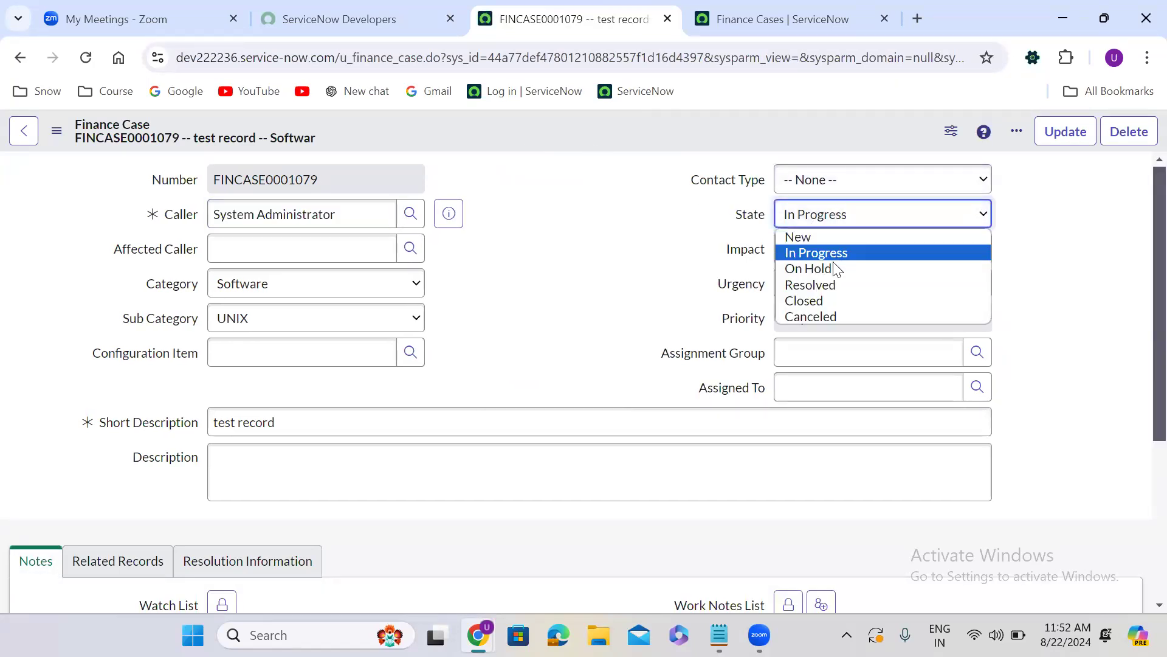
left_click(833, 269)
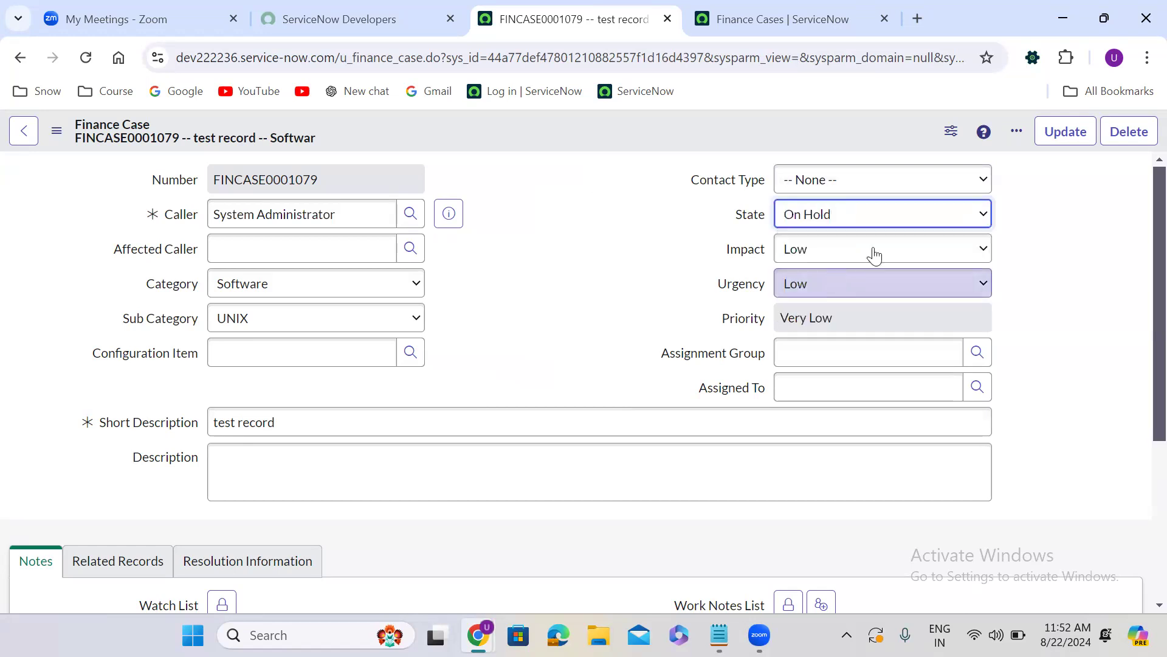
left_click(1067, 133)
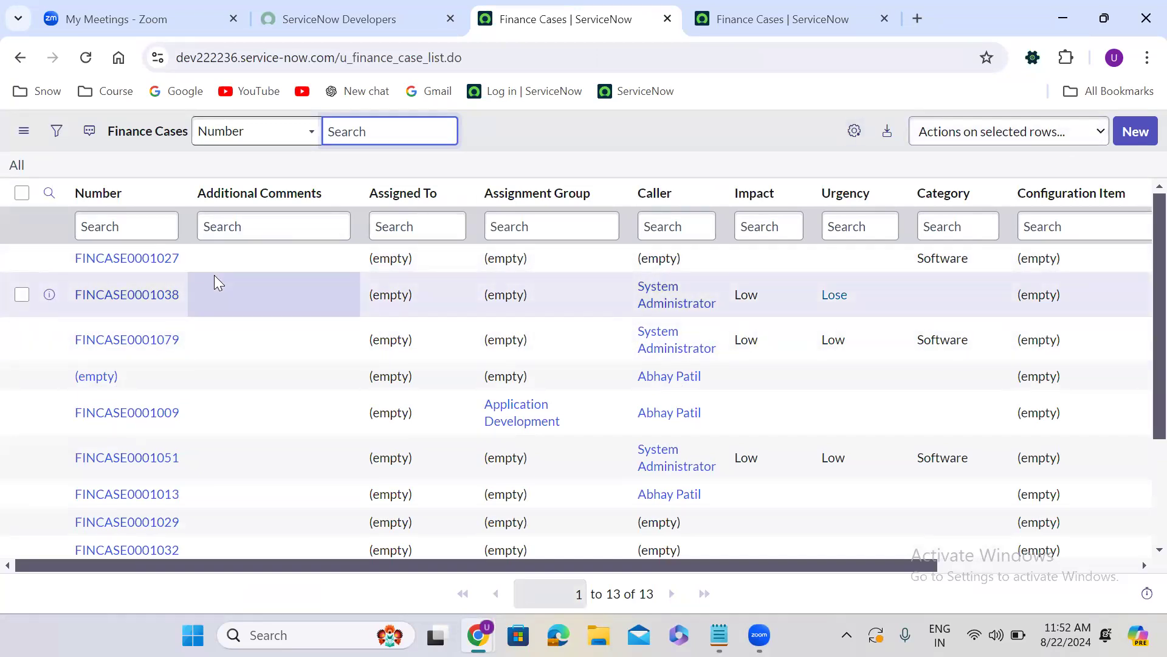
Return to the "test record" Finance Case form and review its Insert and Insert and Stay options
left_click(19, 54)
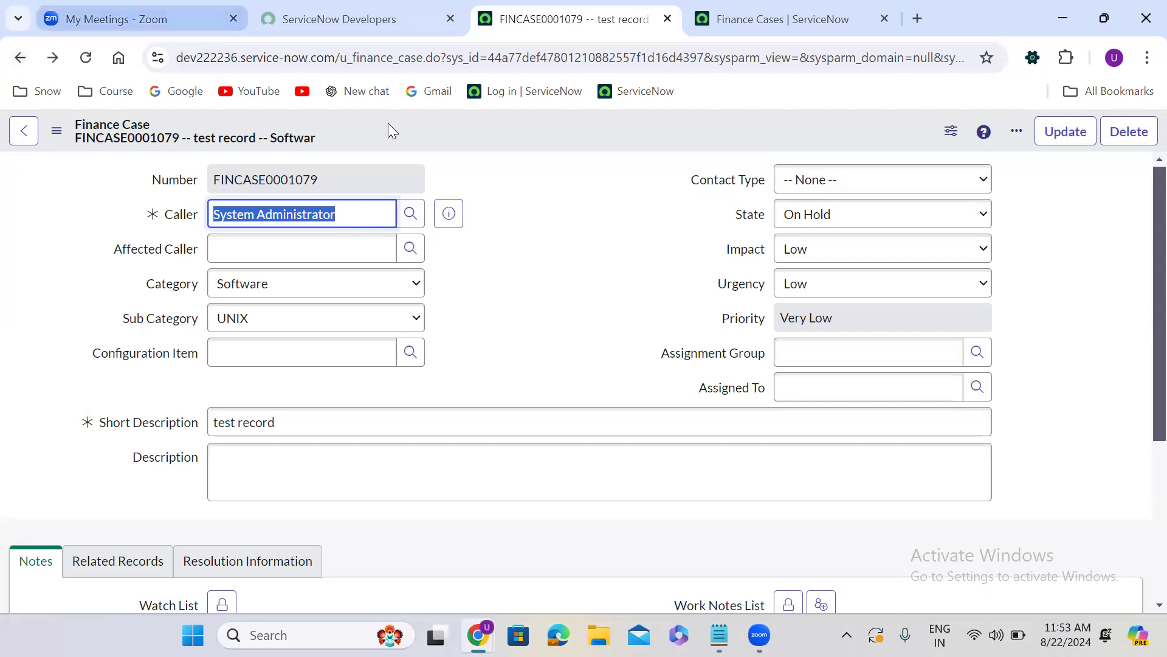
right_click(498, 129)
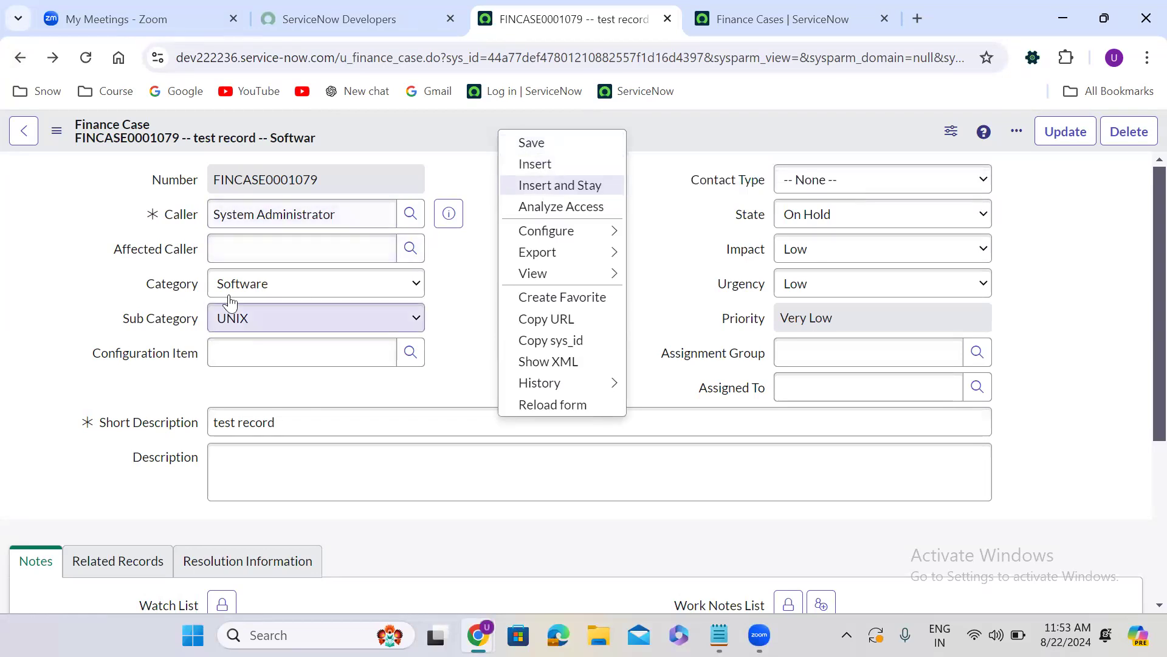
left_click(483, 261)
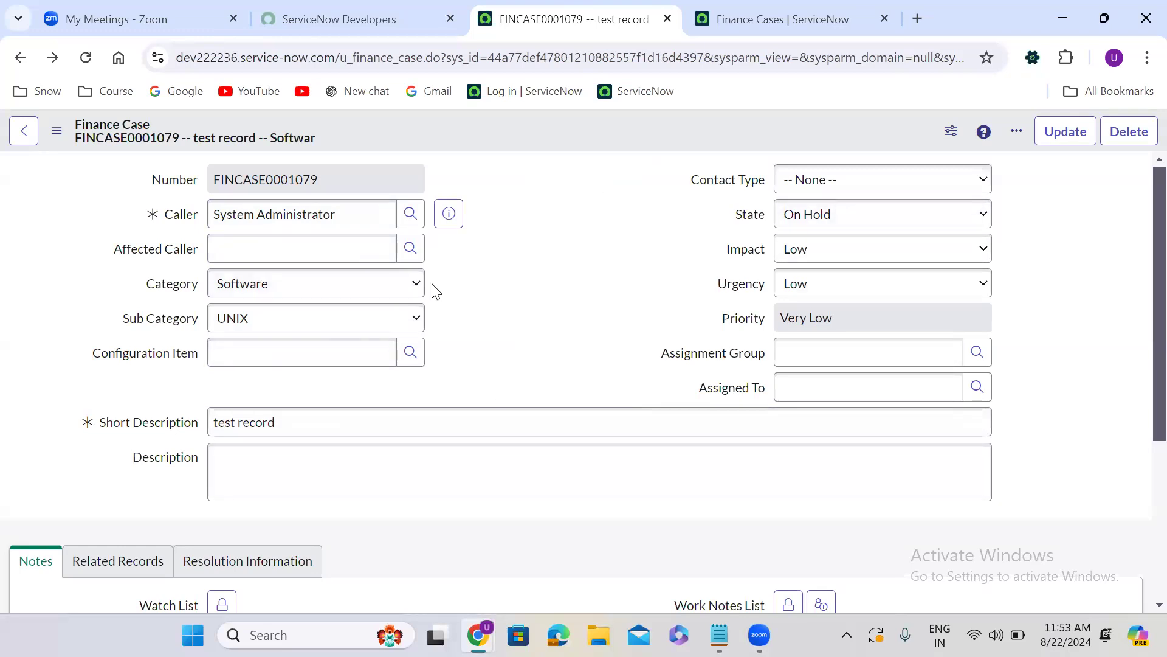
Show the form's Insert option, and reload the unfiltered Finance Cases list to check its current records
right_click(495, 131)
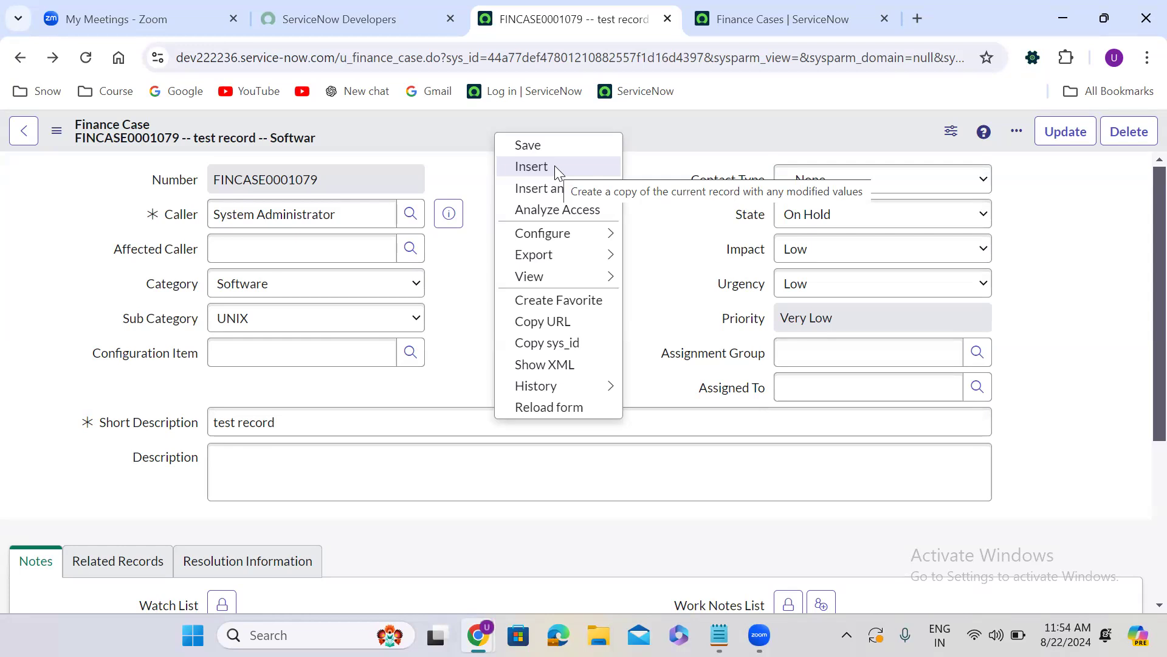
left_click(751, 19)
left_click(17, 166)
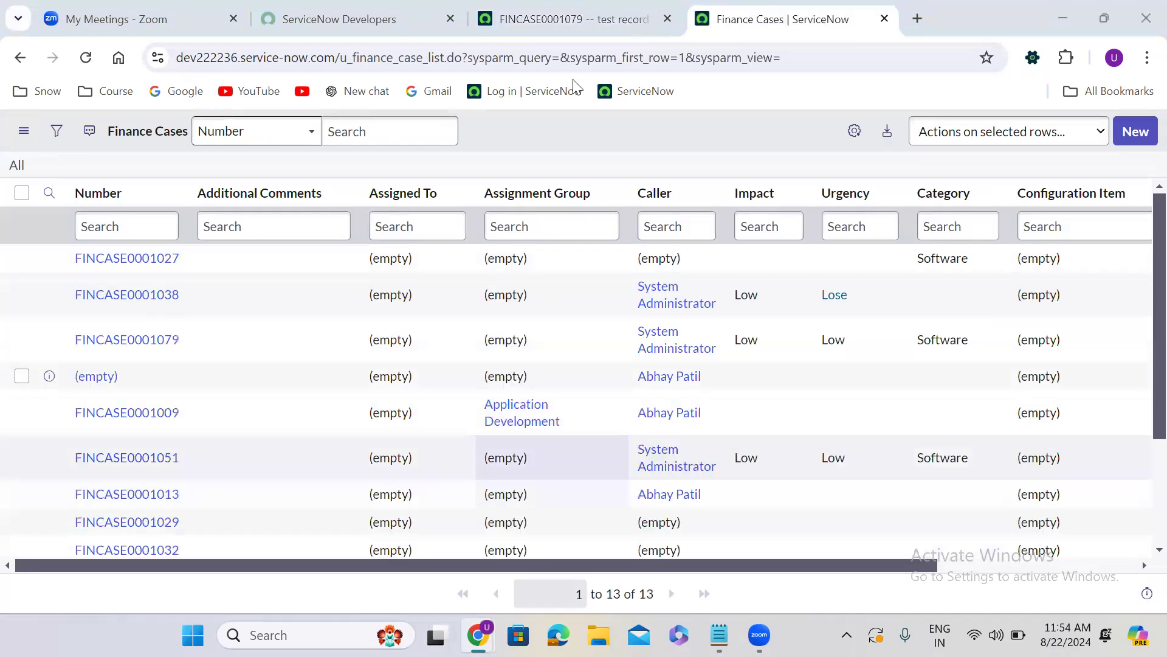
Insert a copy of the "test record" Finance Case, and reload the unfiltered Finance Cases list to check for it
left_click(574, 8)
left_click(555, 164)
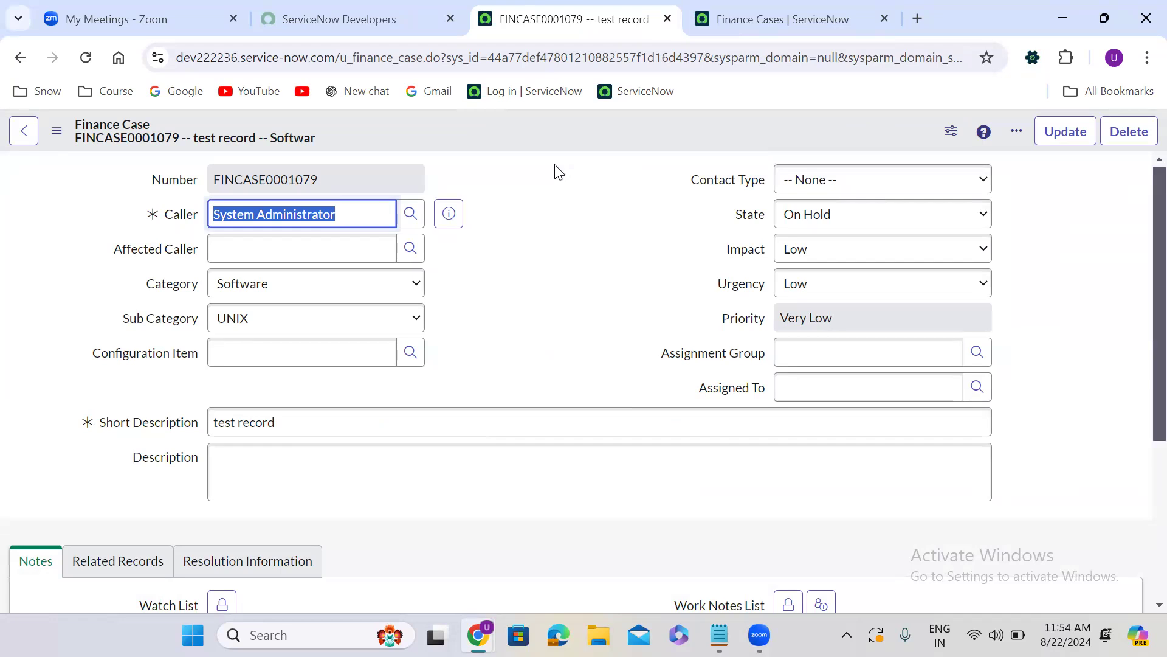
left_click(764, 9)
left_click(16, 165)
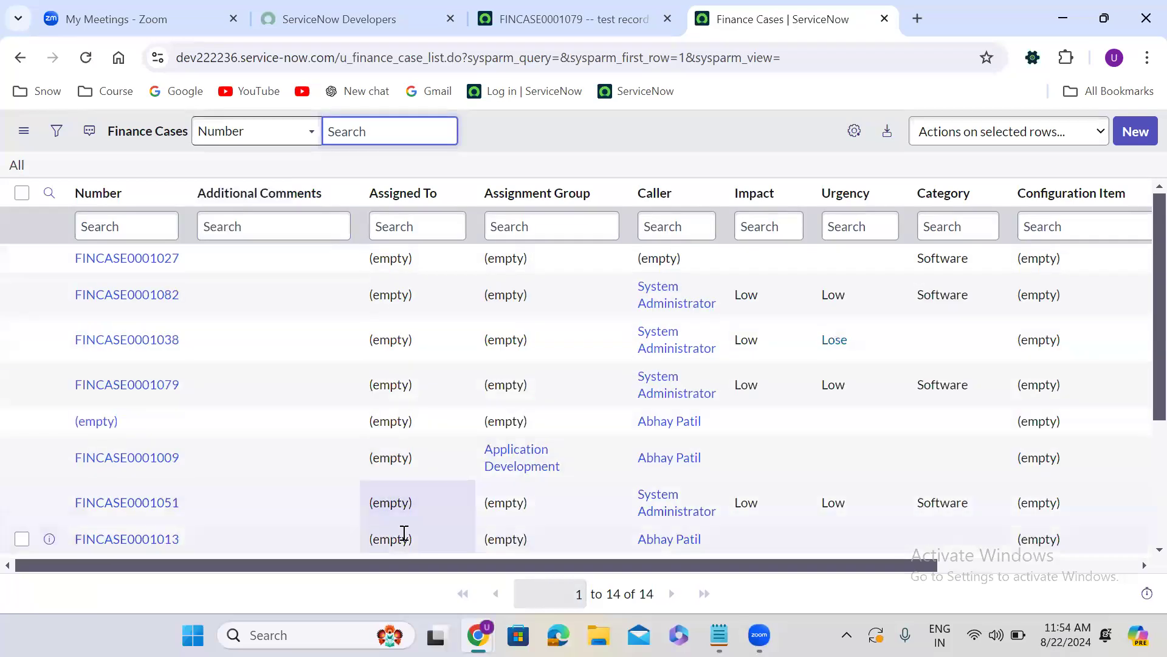
left_click(659, 602)
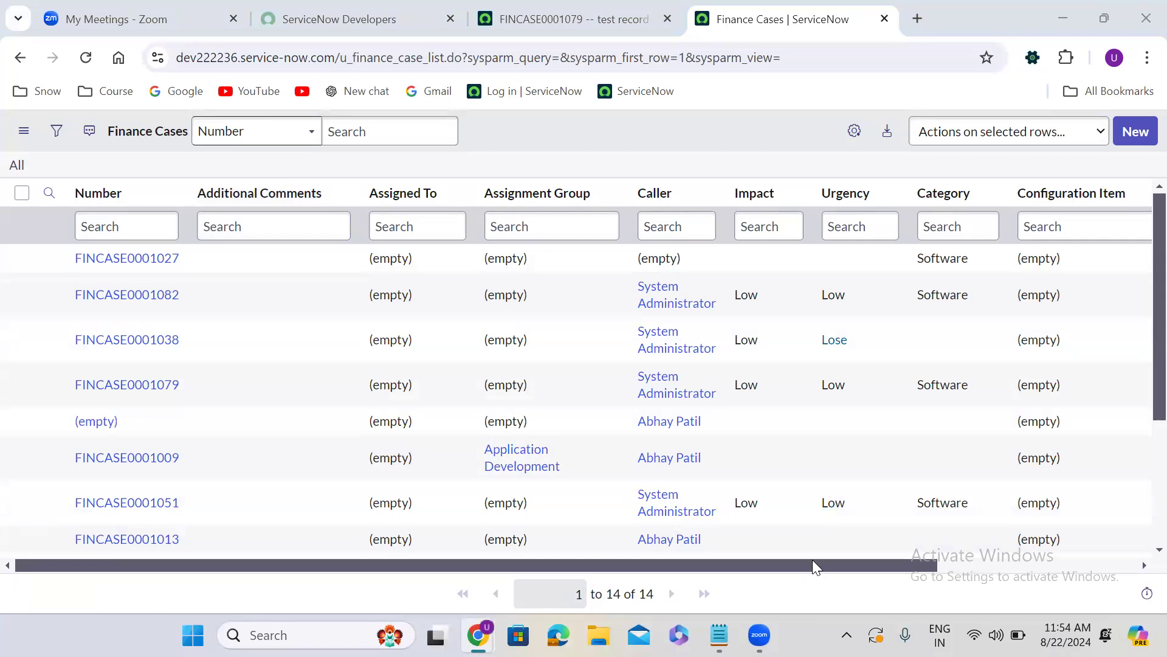
right_click(1061, 577)
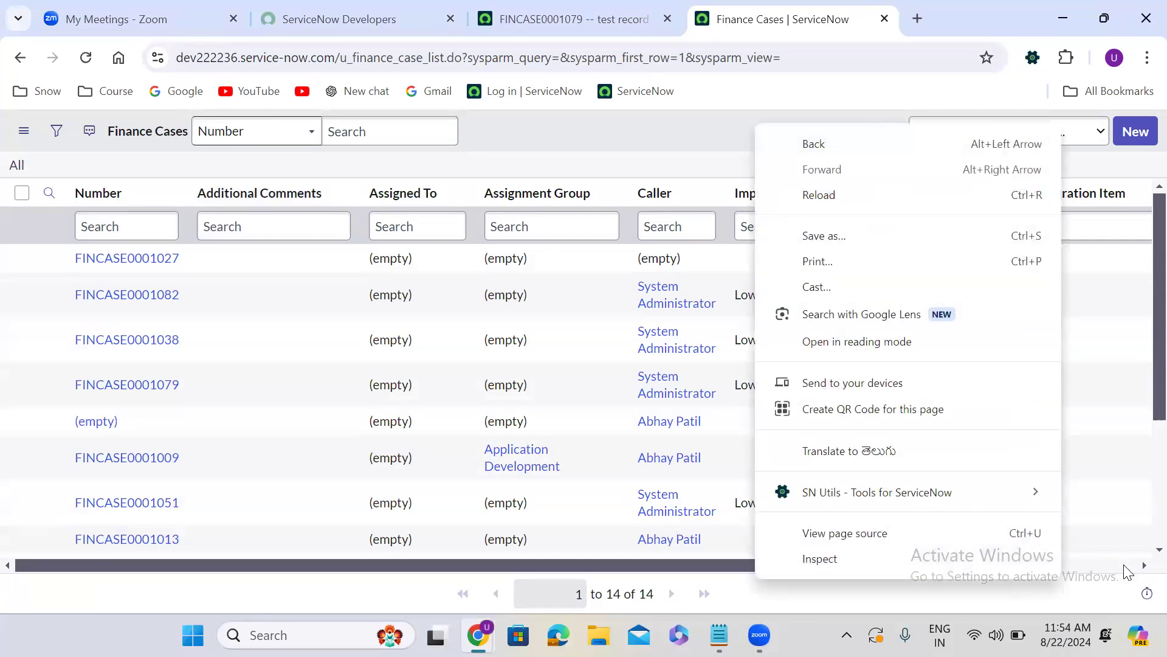
Look across the Finance Cases list's columns and sort the records by Number in descending order
left_click(1124, 572)
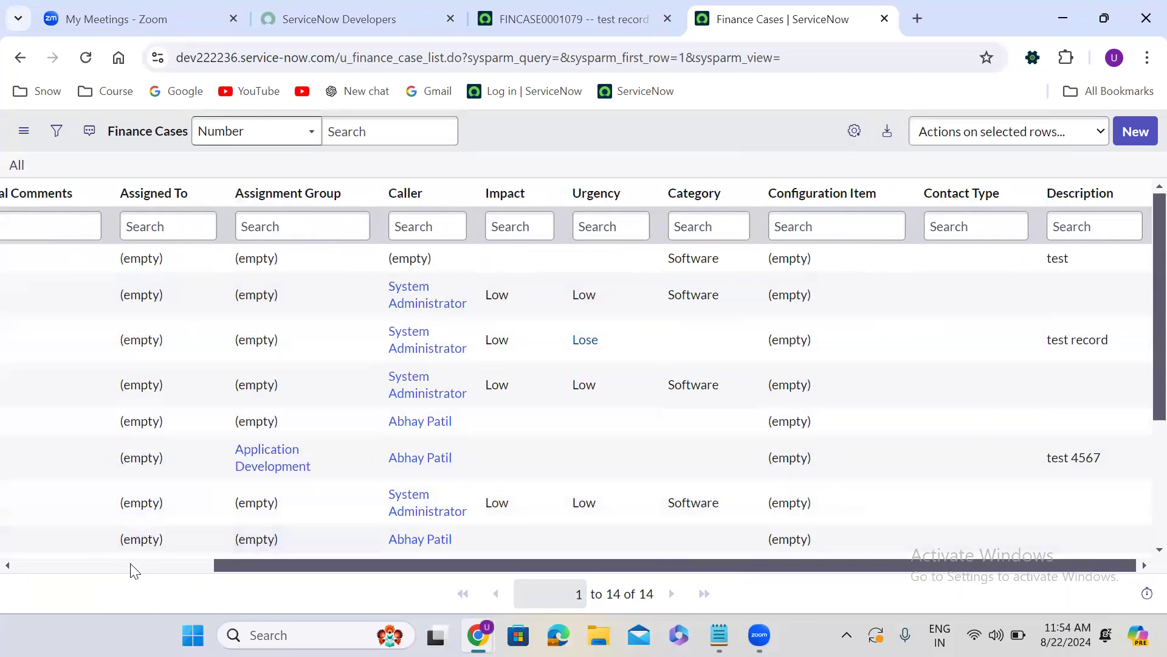
left_click(64, 567)
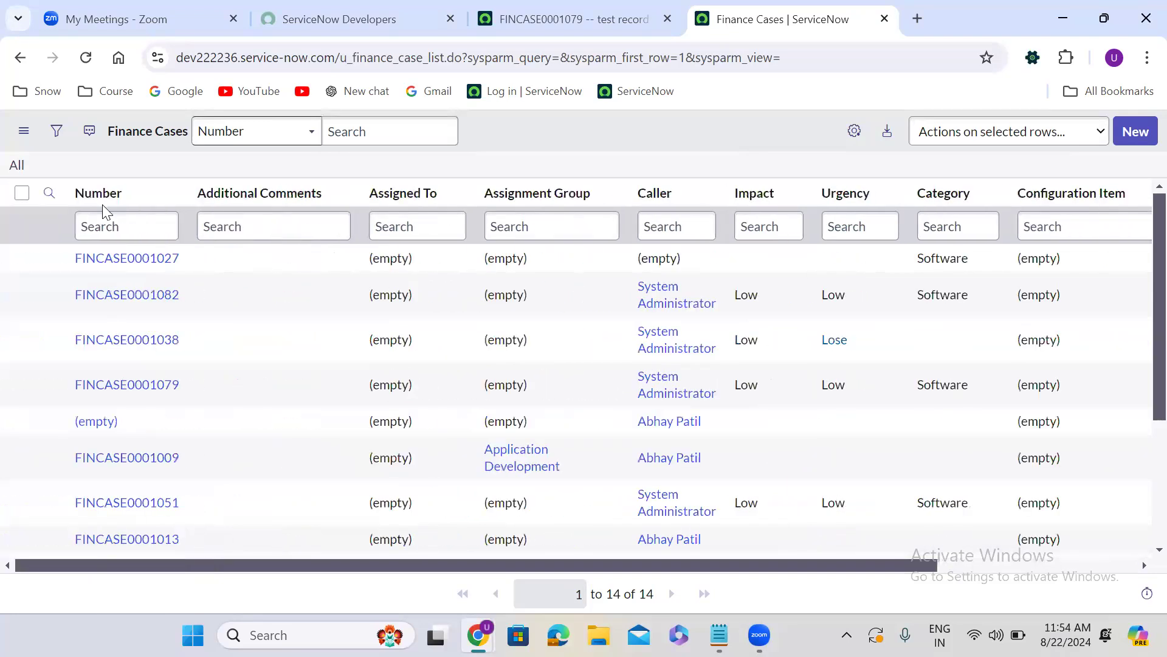
left_click(99, 206)
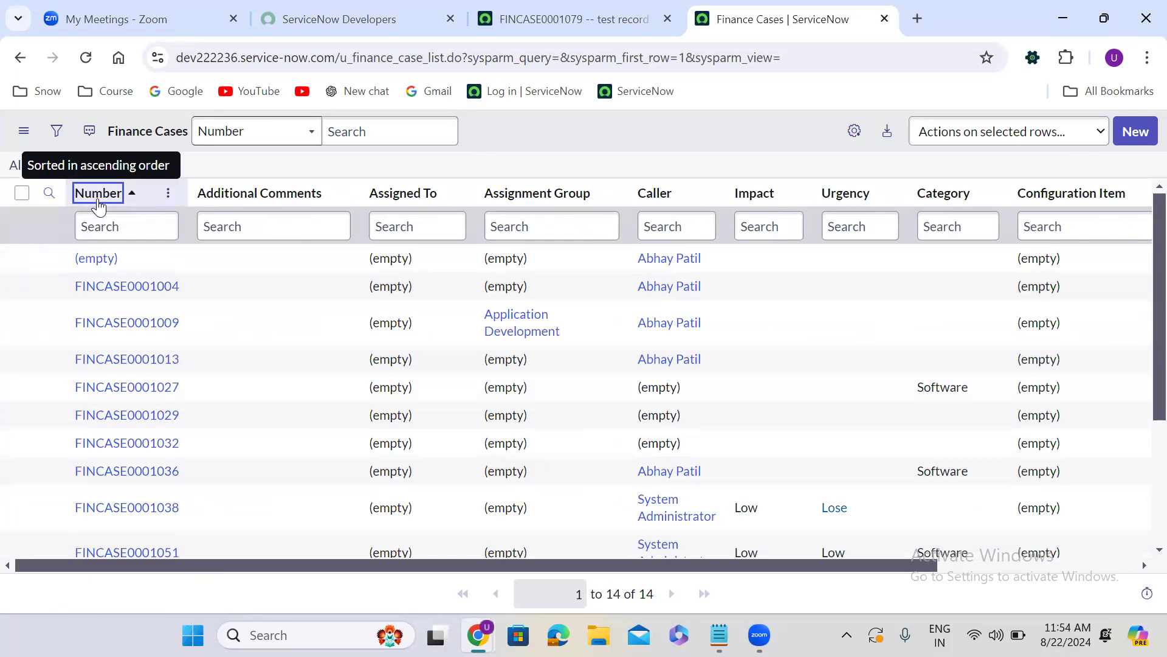
left_click(98, 204)
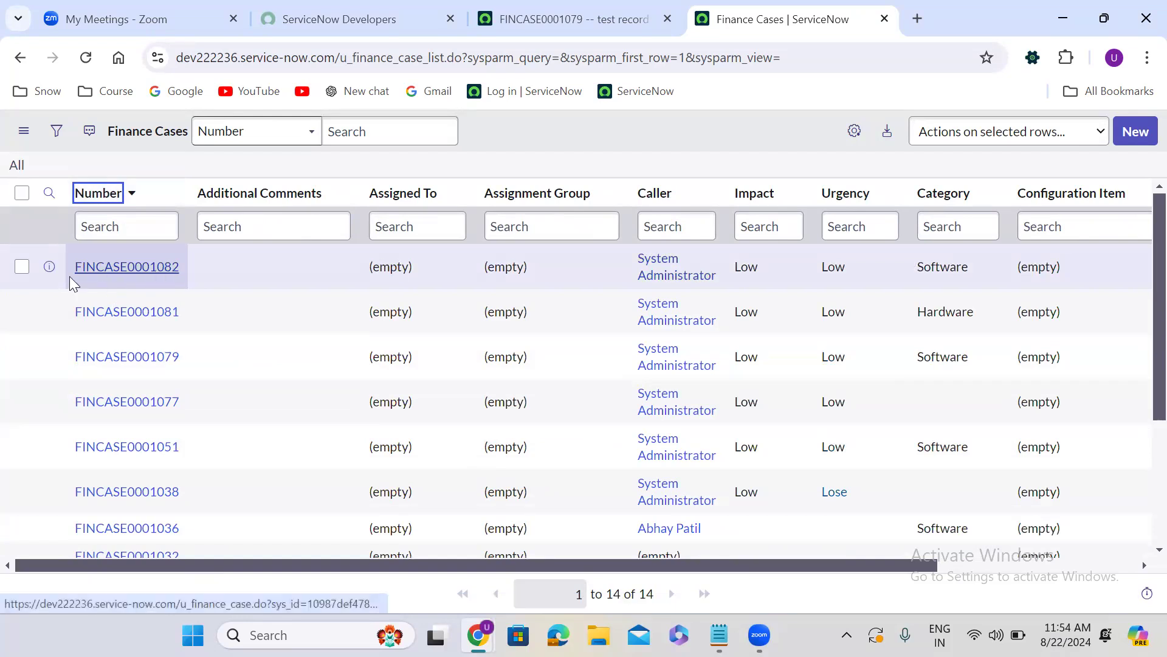
Open the highest-numbered Finance Case in a new tab from its preview, and compare it with the original "test record" form
left_click(50, 267)
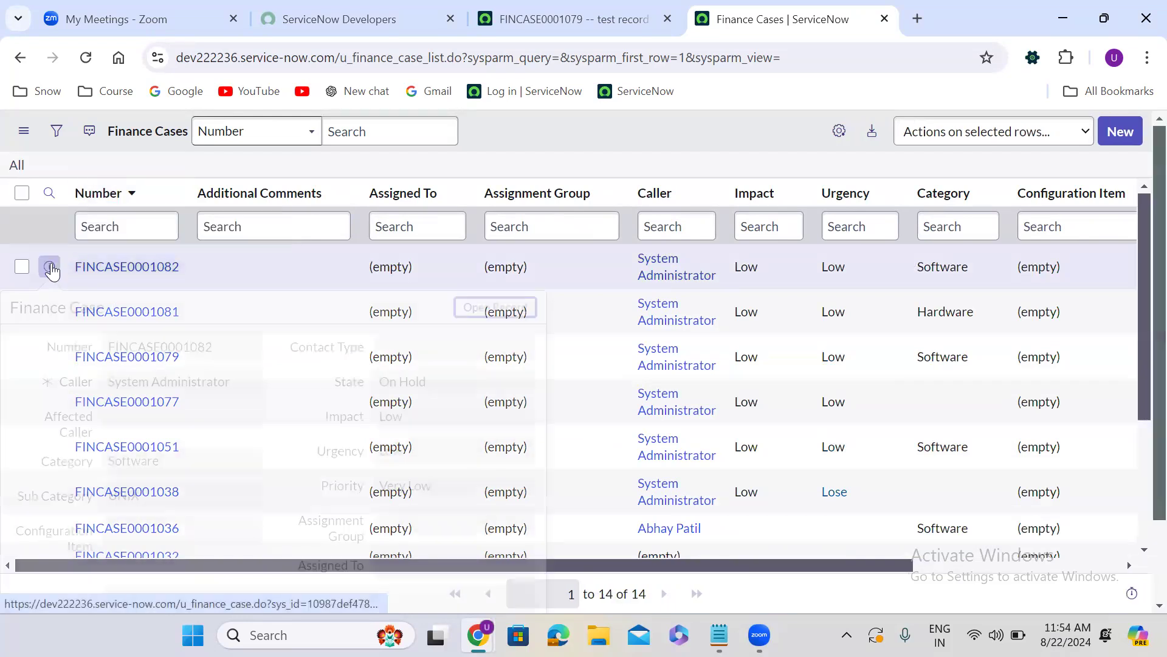
left_click(490, 319, "ctrl")
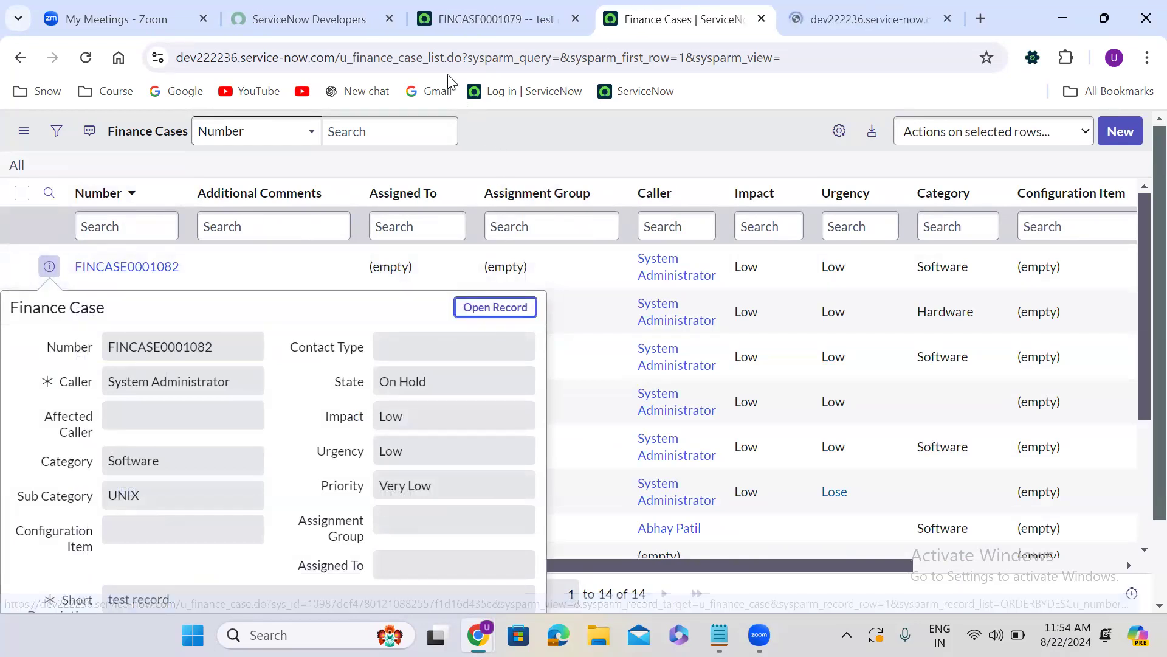
left_click(862, 17)
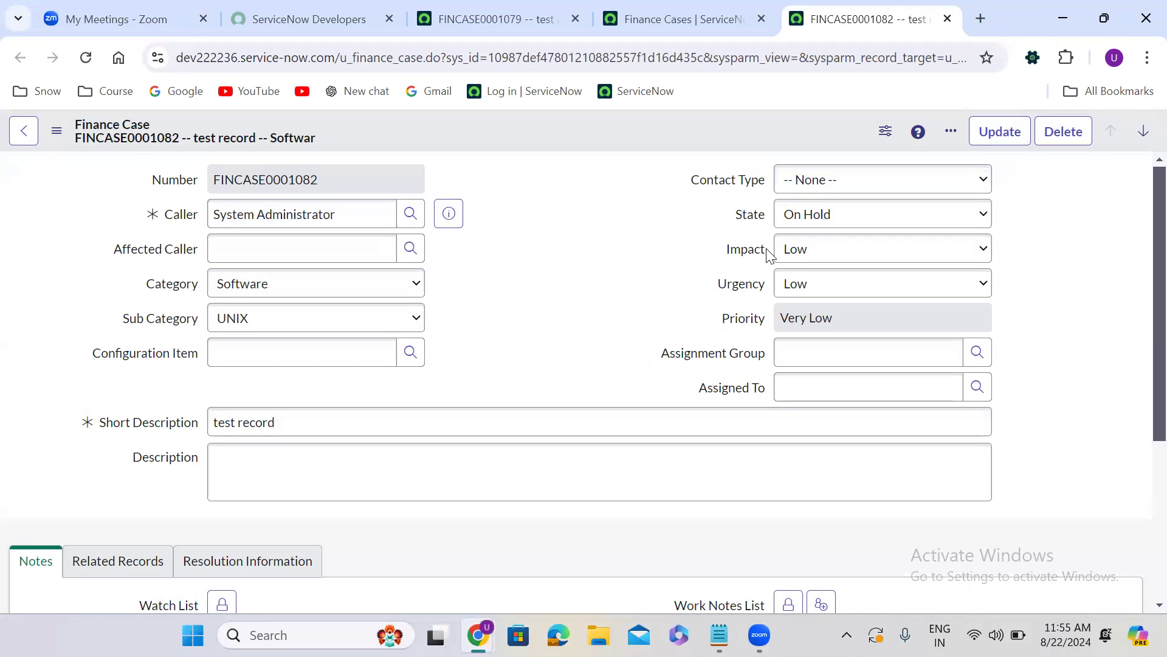
left_click(469, 8)
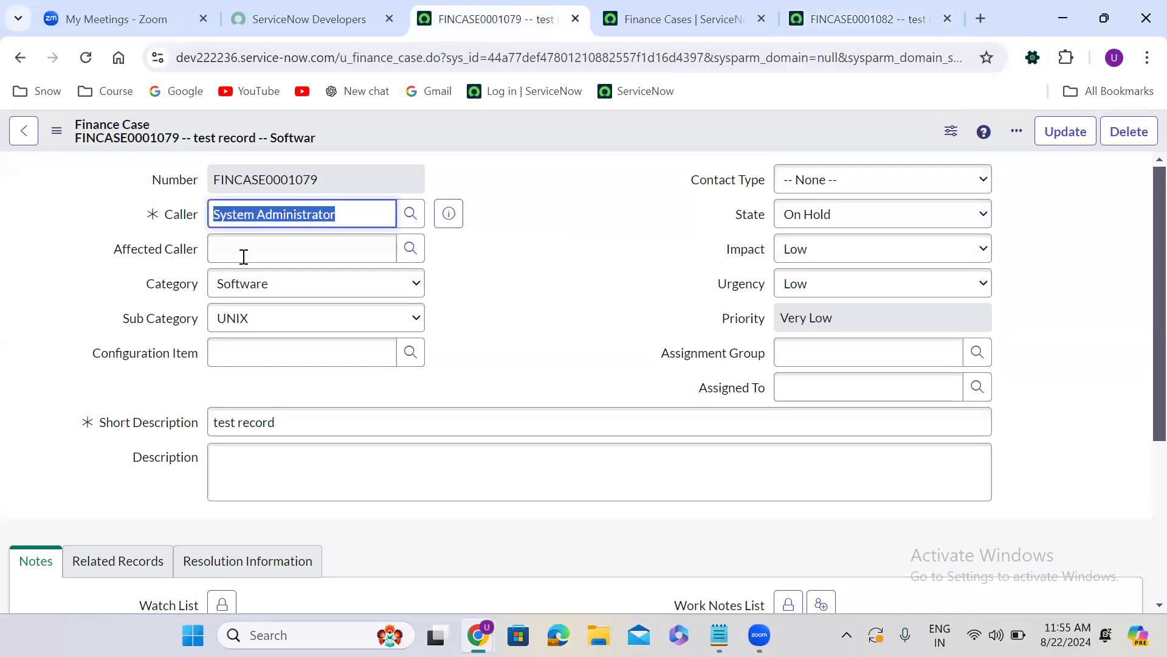
Create a copy of the "test record" Finance Case with Insert and Stay
left_click(486, 223)
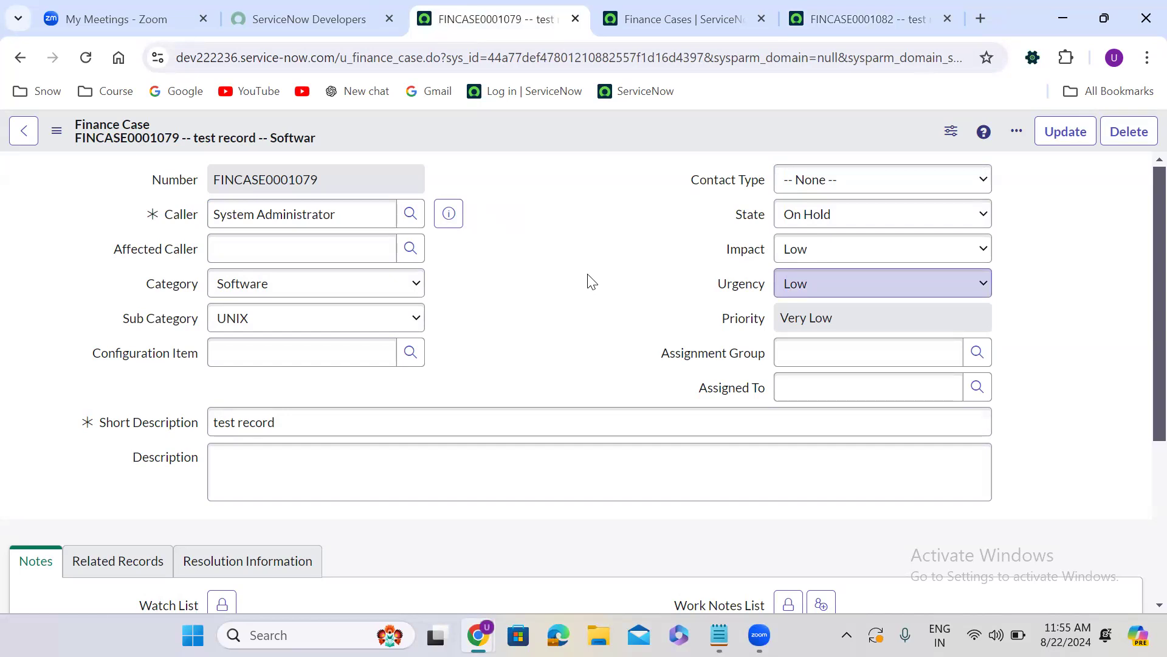
right_click(509, 129)
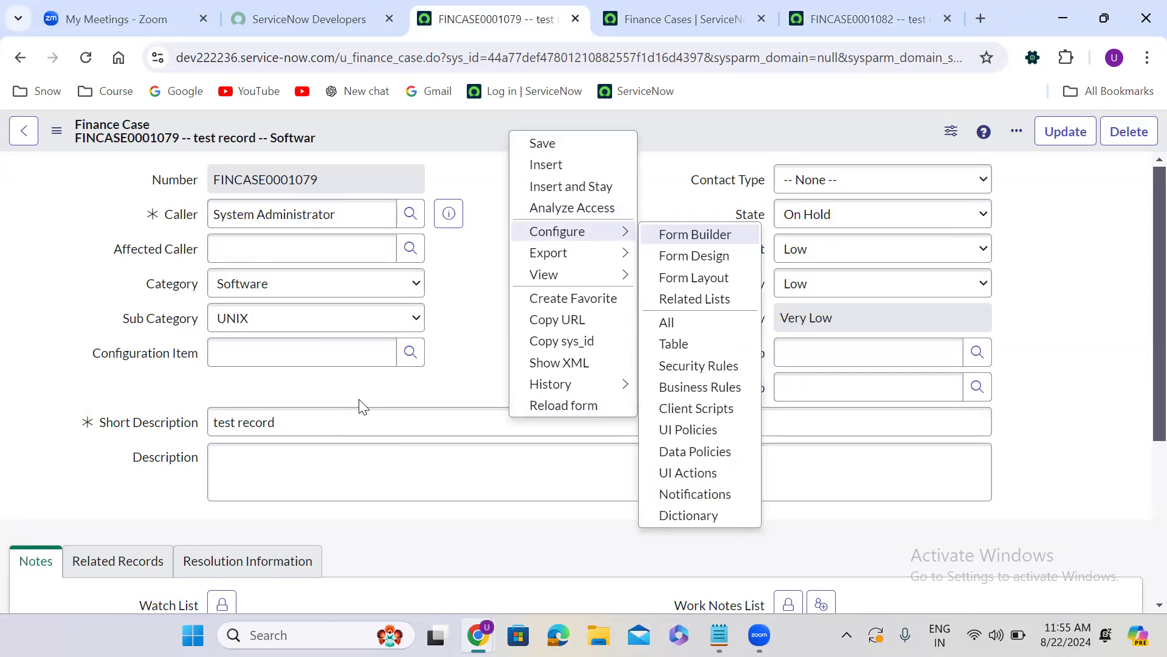
left_click(559, 186)
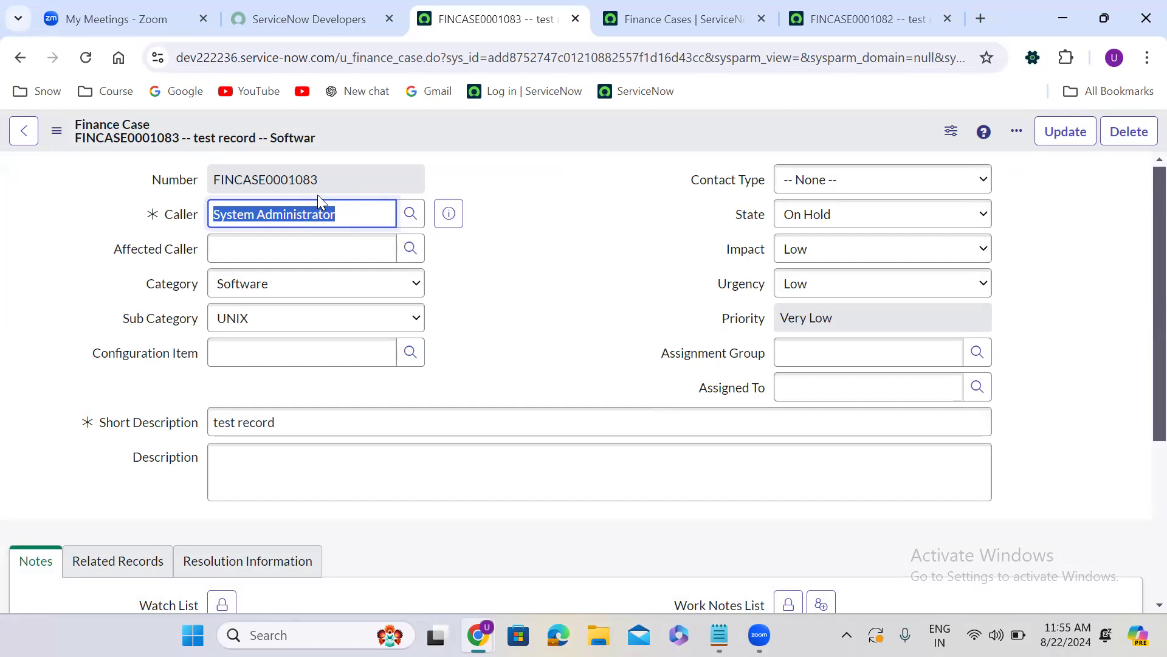
left_click(504, 182)
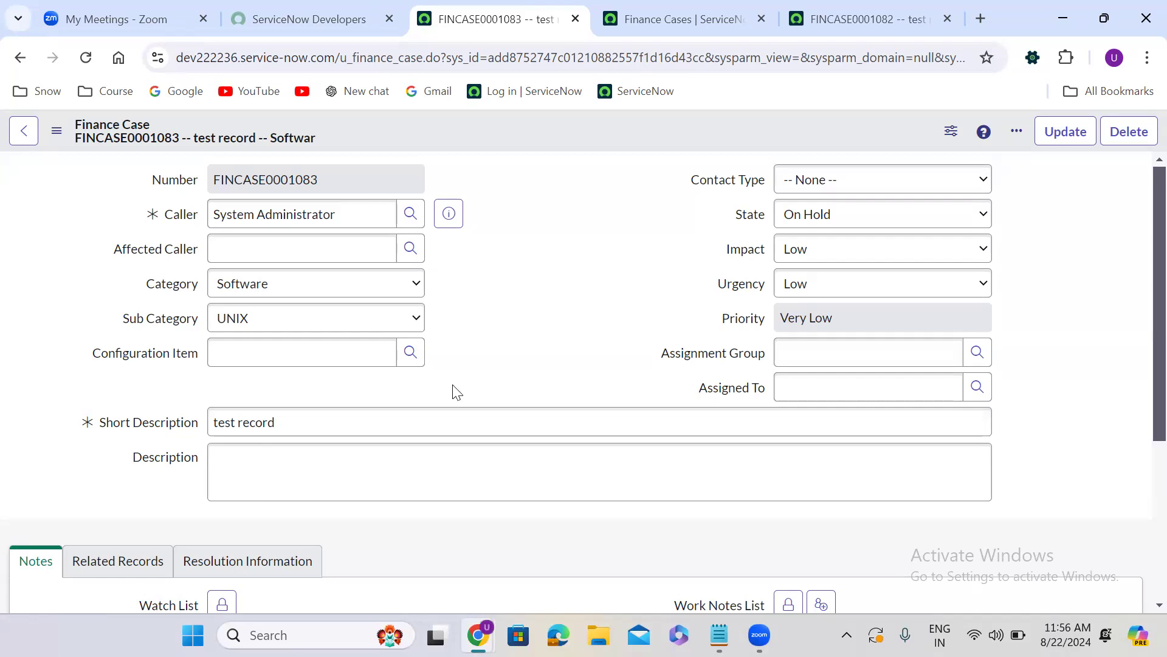
Open the Watch List field's dictionary entry from the Finance Case form and switch it to the Advanced view
scroll(453, 386, "down", 3)
scroll(452, 384, "down", 2)
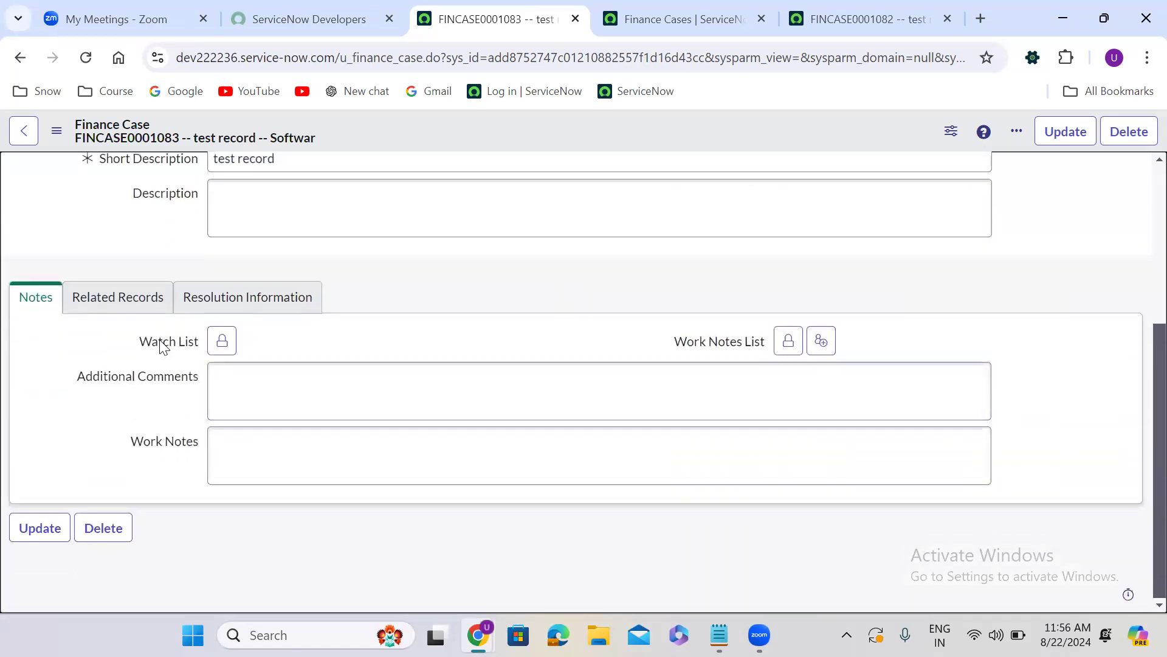
right_click(163, 346)
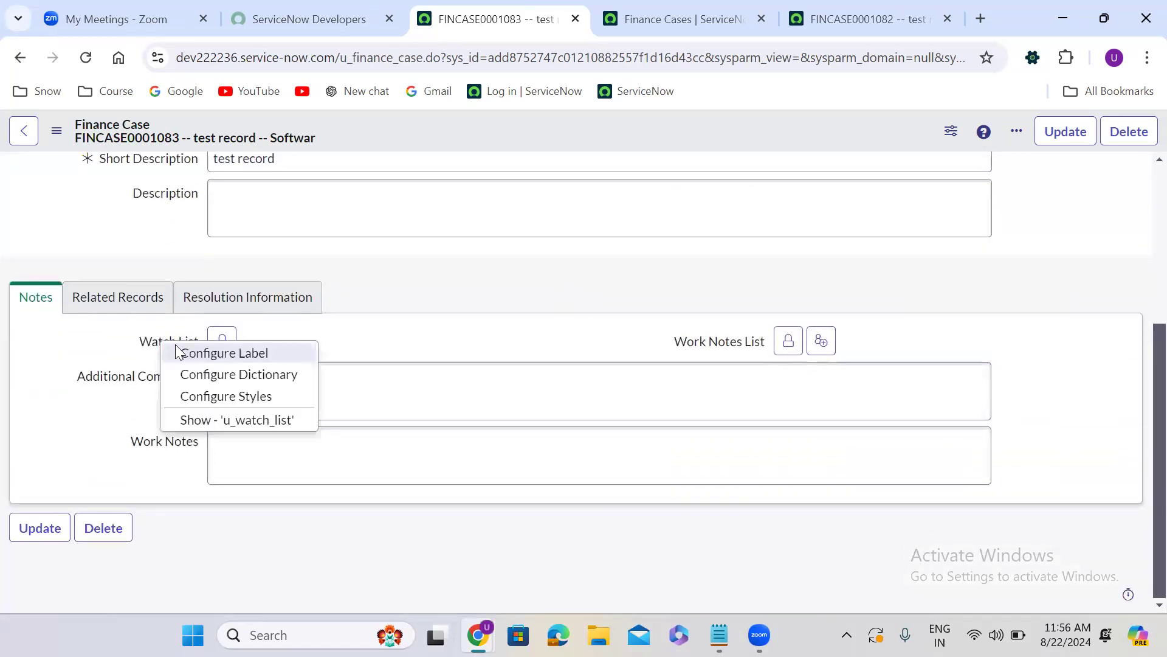
left_click(247, 375)
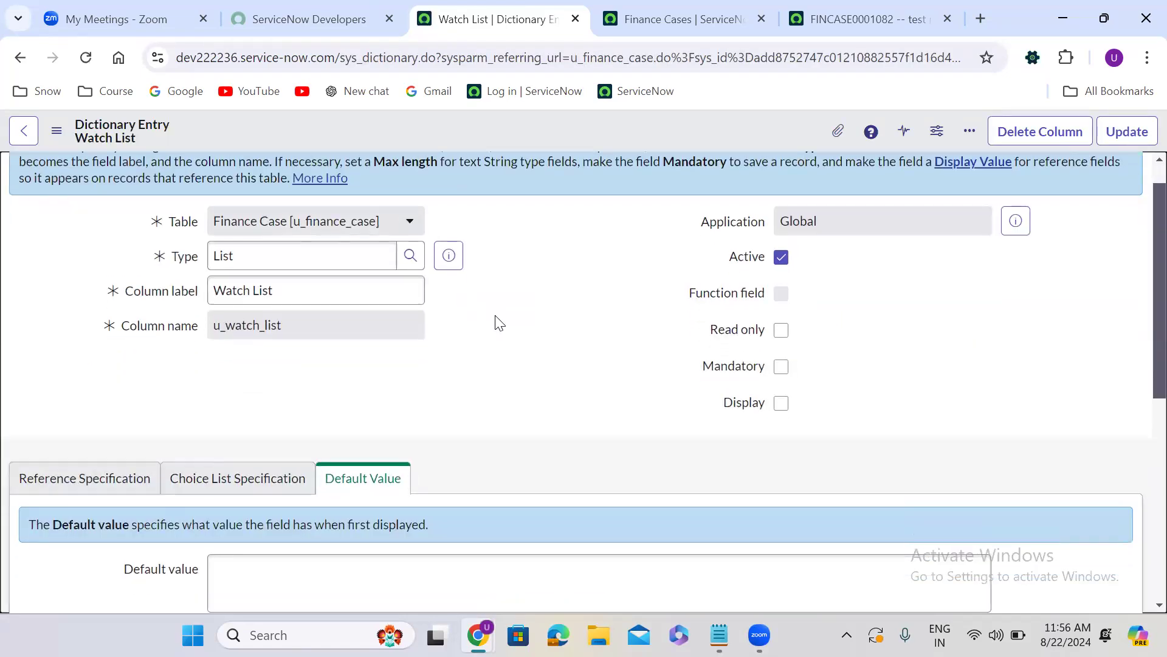
scroll(495, 322, "down", 3)
left_click(83, 525)
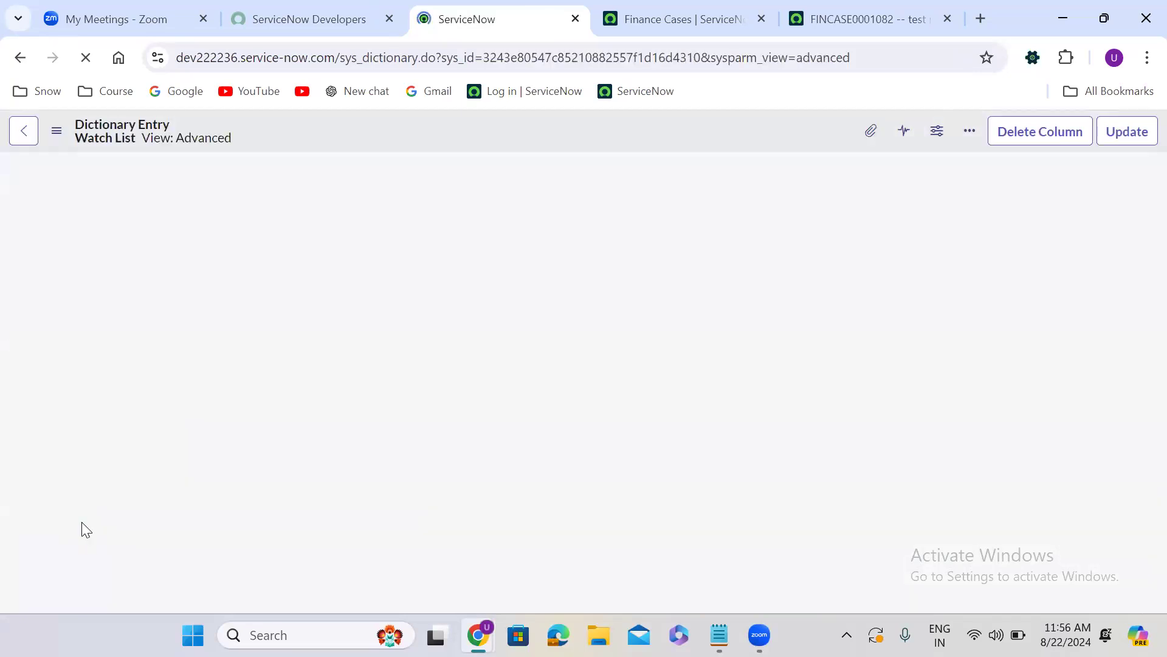
Remove the no_email attribute and its preceding comma from the Watch List dictionary entry, and update the entry
left_click(377, 424)
double_click(378, 424)
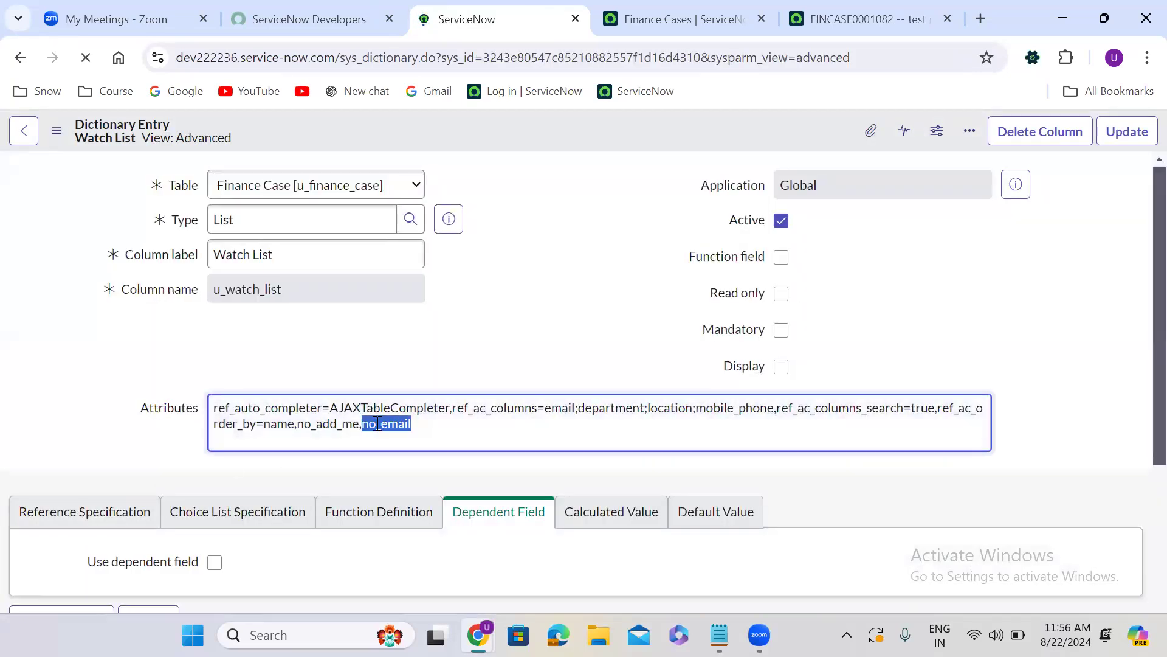
key("BackSpace")
key("BackSpace")
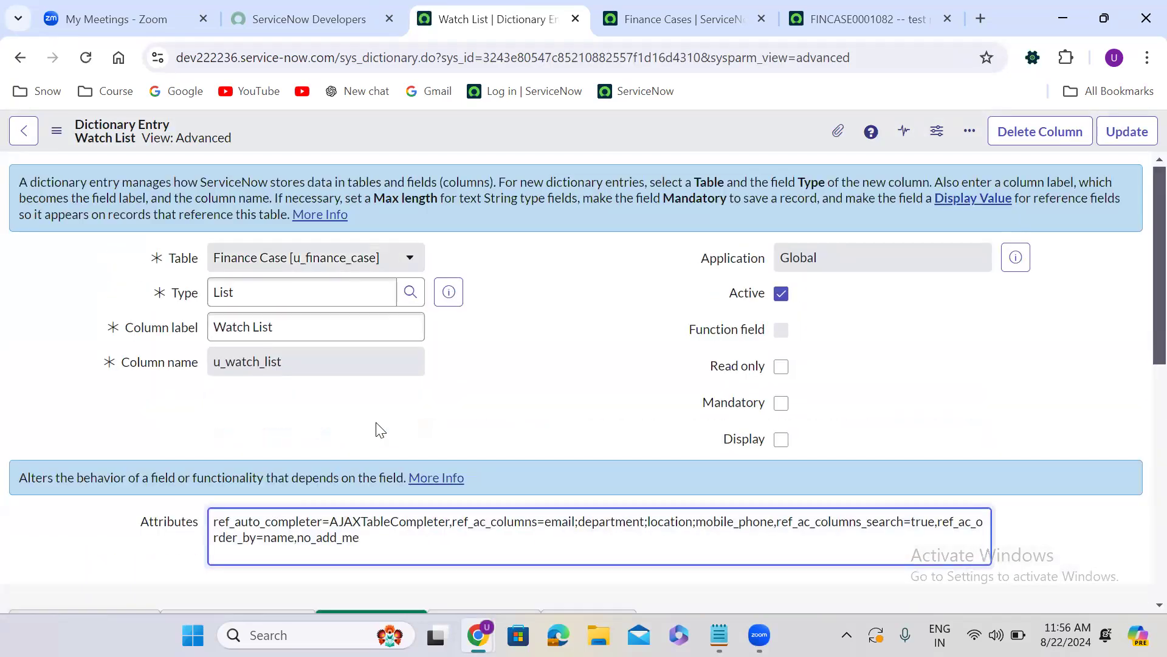
left_click(545, 383)
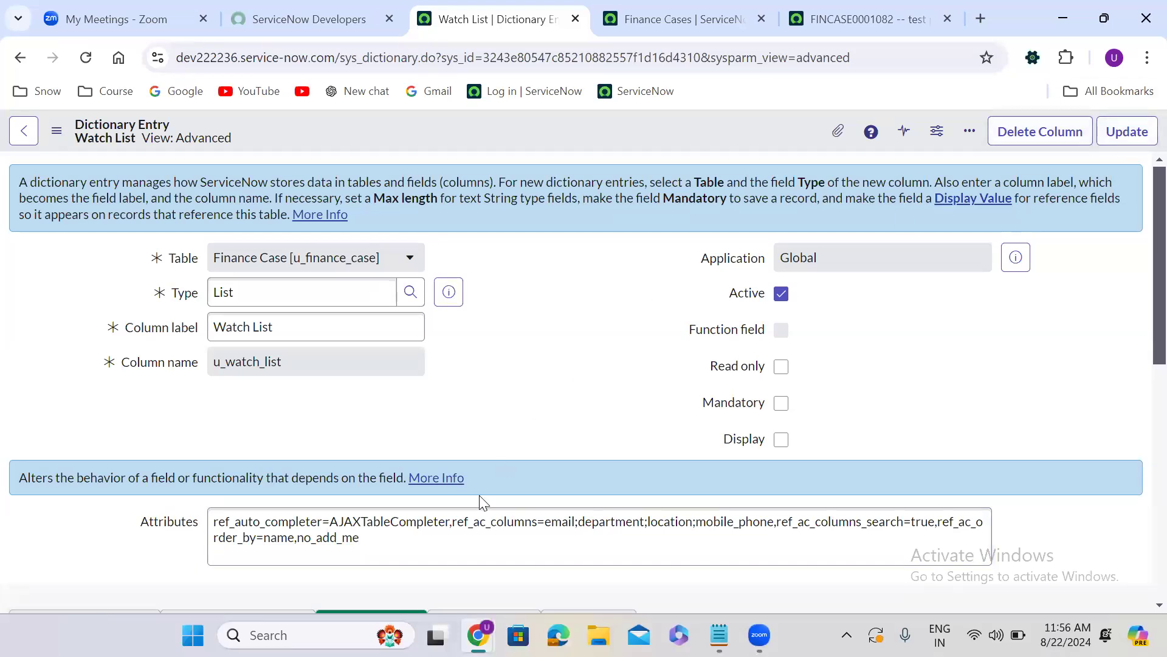
left_click(1126, 134)
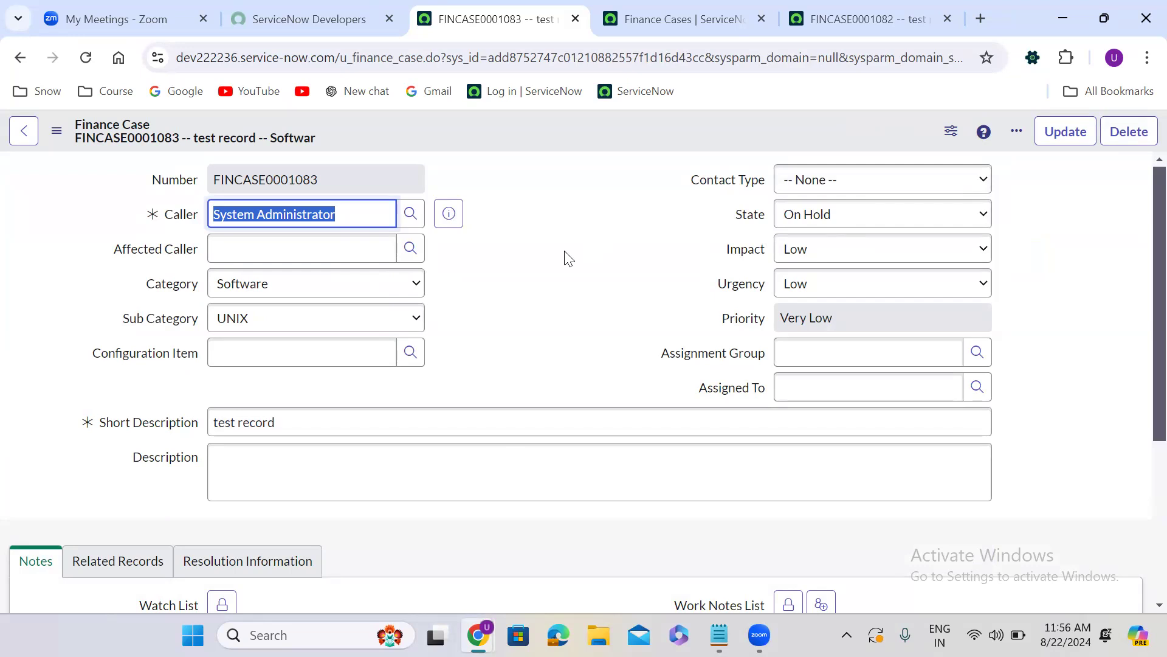
Show the form's Insert and Stay option and its description
right_click(510, 119)
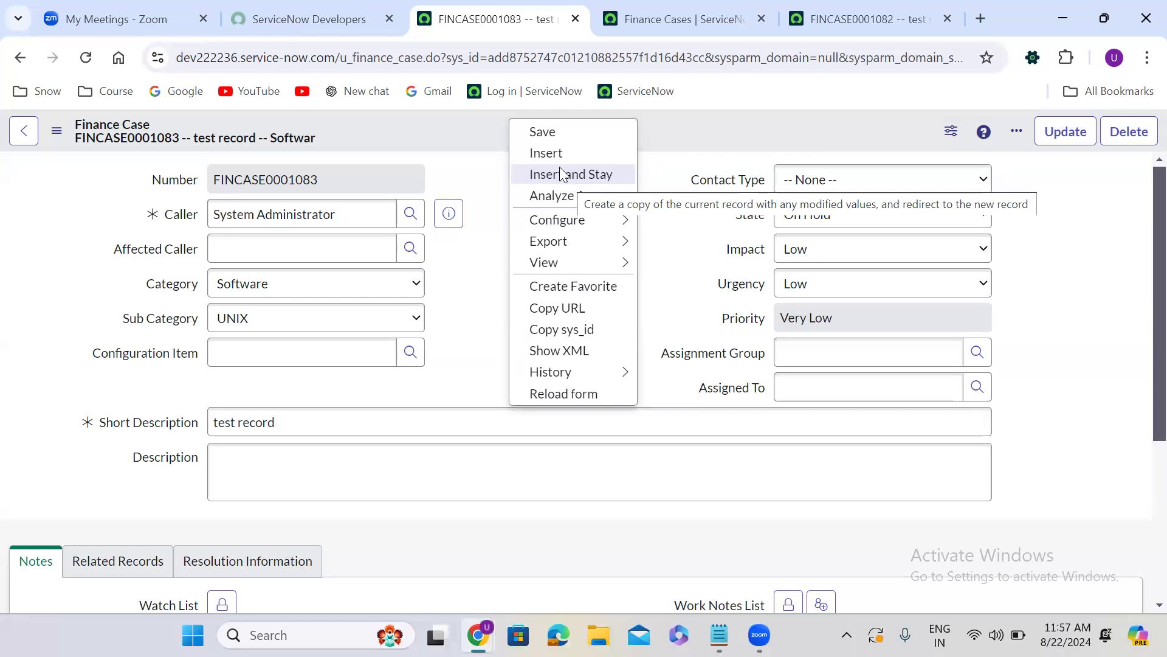
left_click(473, 173)
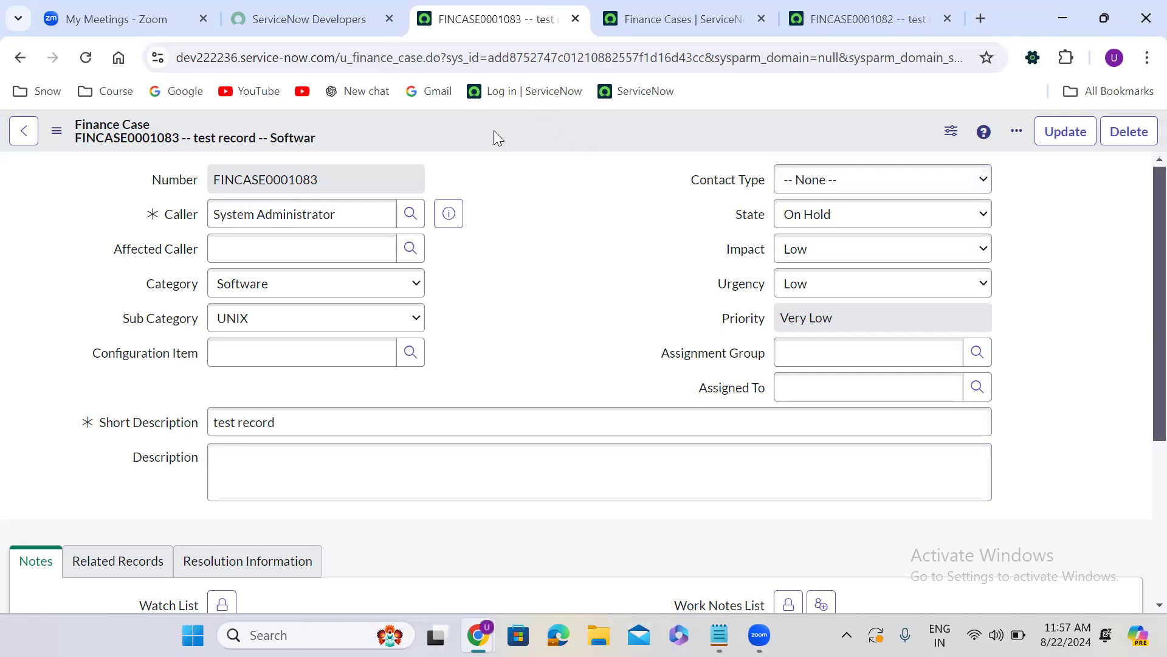
View the Finance Case table definition and return to the "test record" form
right_click(462, 123)
mouse_move(505, 225)
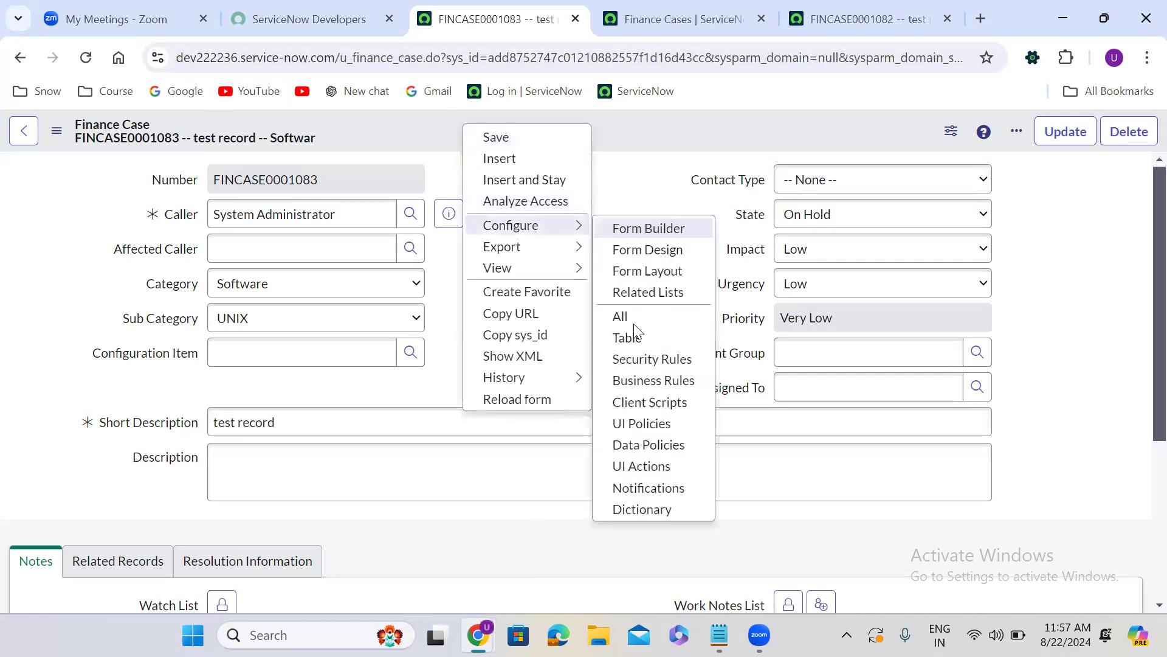
left_click(630, 339)
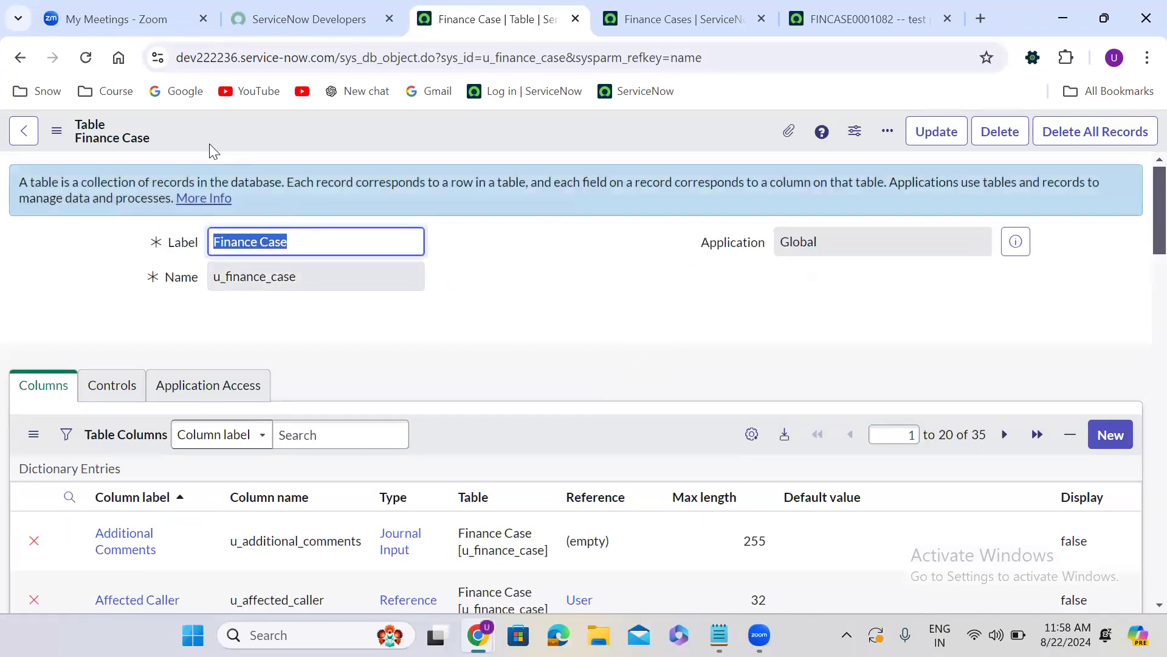
left_click(20, 58)
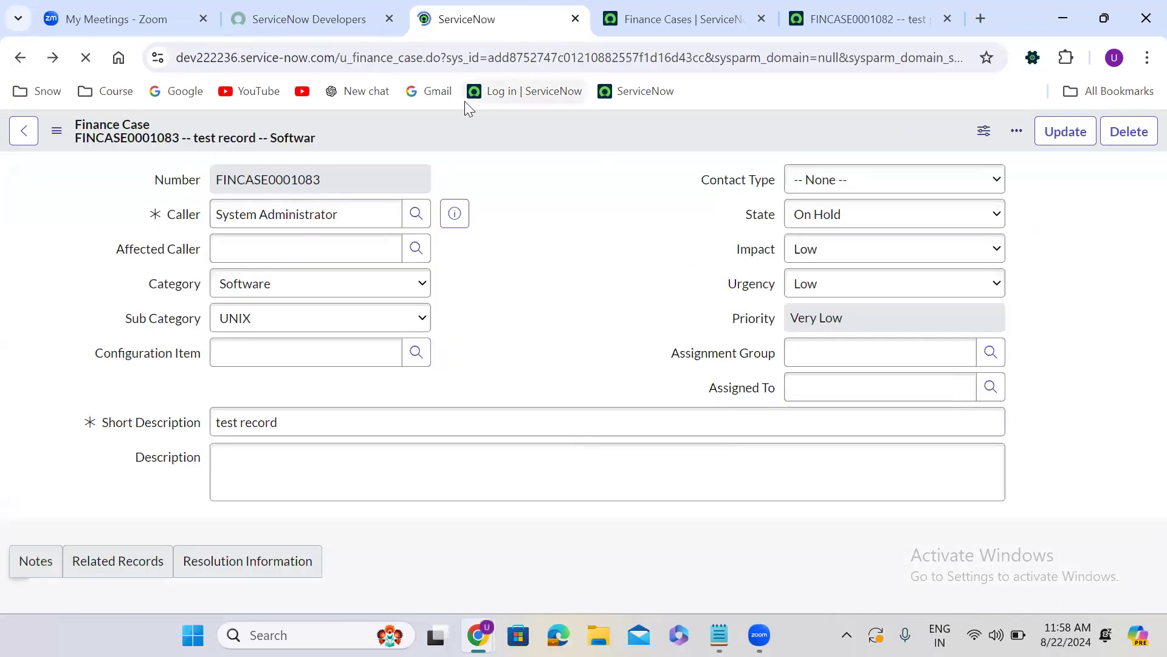
Open the list of dictionary entries for the Finance Case table from the form's configuration options
right_click(503, 131)
mouse_move(554, 229)
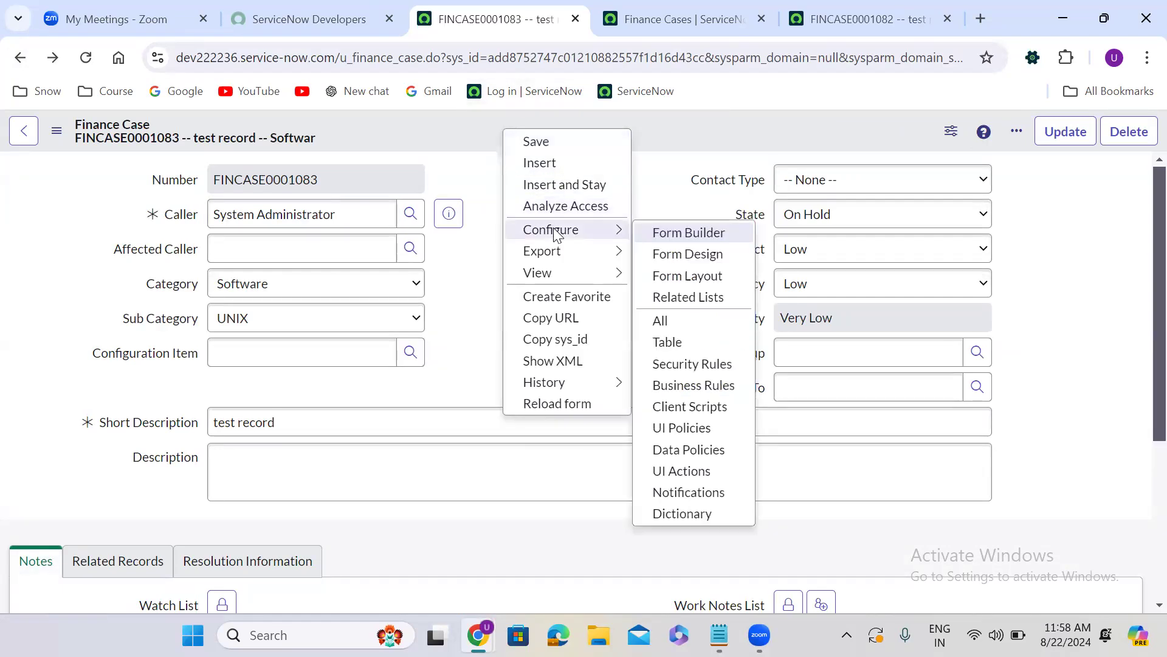
left_click(688, 513)
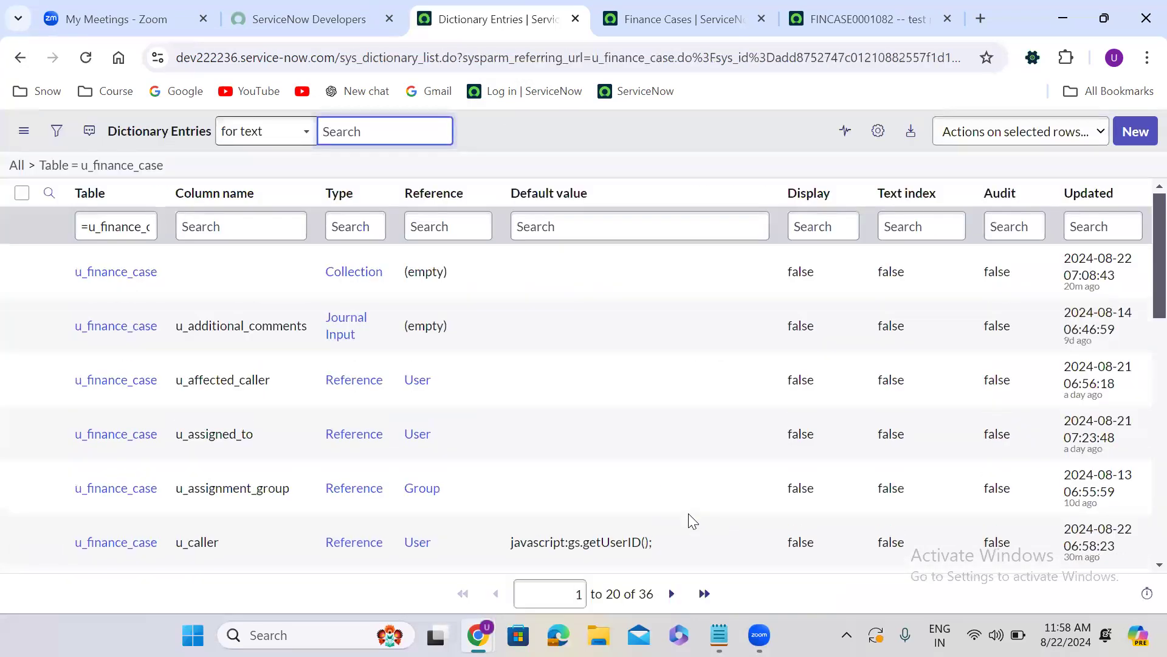